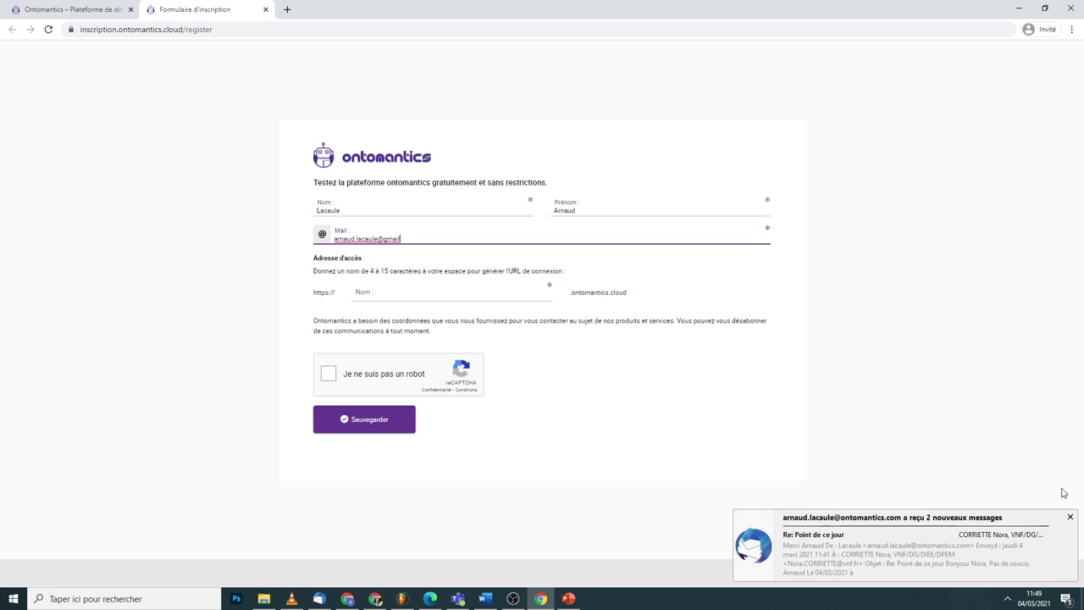
# - Complete the sign-up e-mail address with '.com' and enter the workspace name 'arnolac'
pyautogui.click(1070, 517)
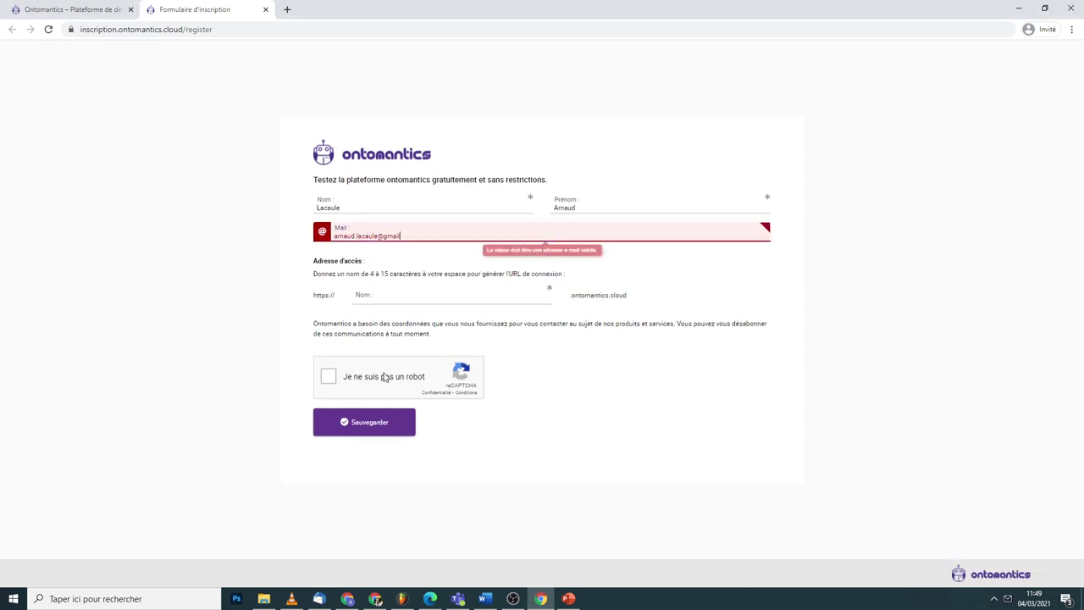
pyautogui.click(435, 239)
pyautogui.write('.com')
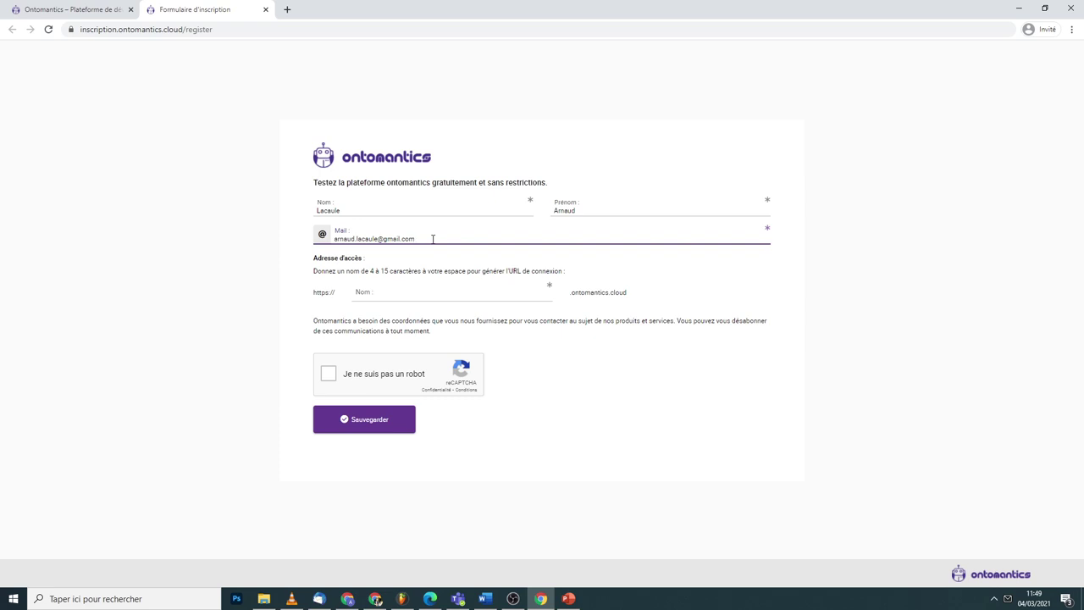
pyautogui.press('Tab')
pyautogui.write('a')
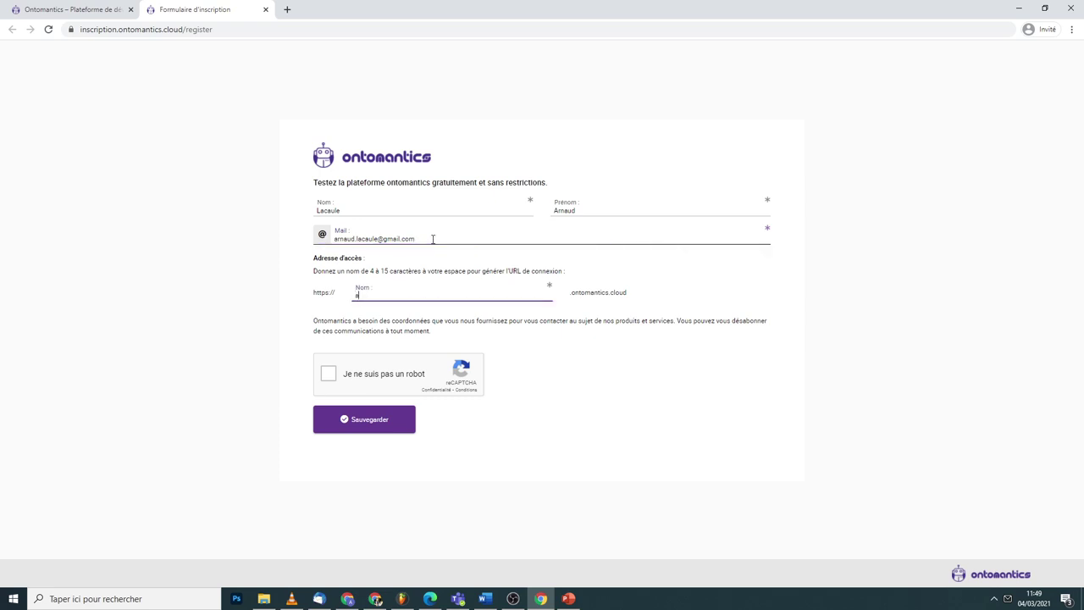
pyautogui.write('rnolac')
pyautogui.click(574, 433)
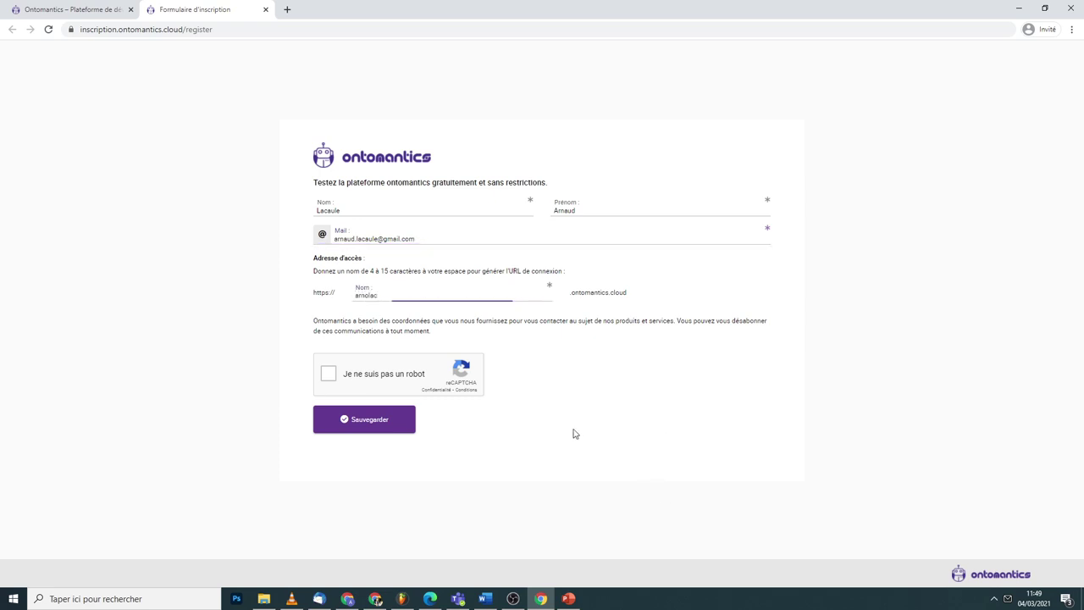
# - Pass the reCAPTCHA by selecting the six bus tiles, then submit the registration
pyautogui.click(330, 376)
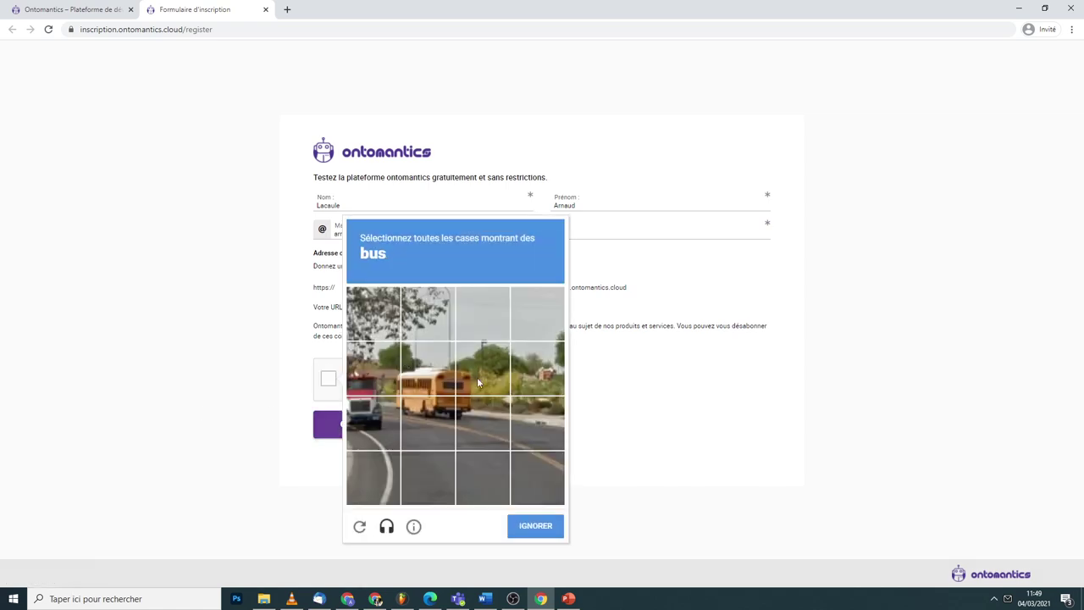
pyautogui.click(430, 383)
pyautogui.click(390, 381)
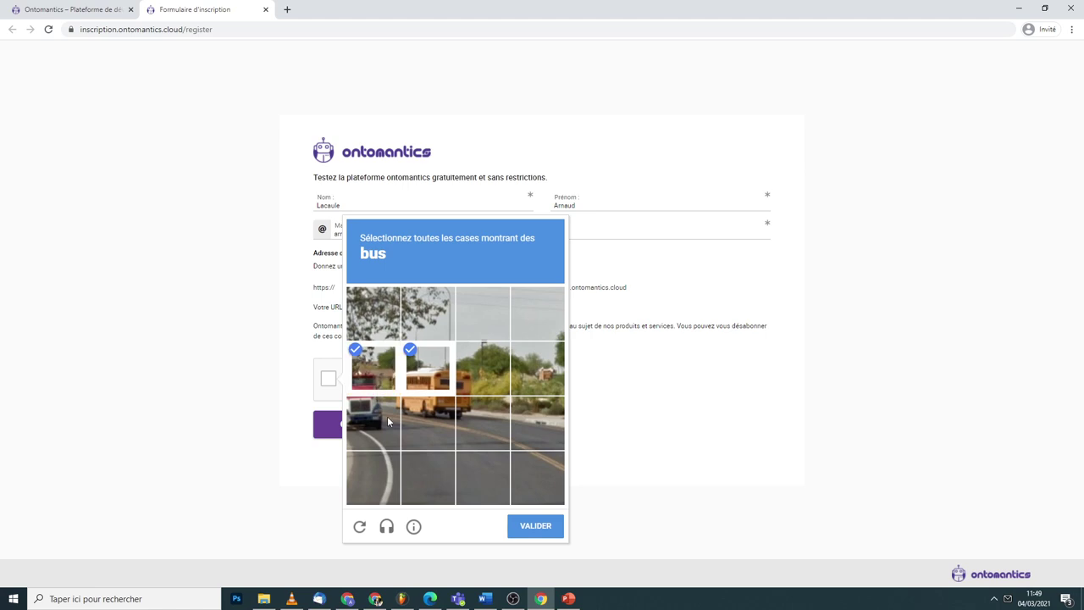
pyautogui.click(388, 421)
pyautogui.click(420, 422)
pyautogui.click(470, 421)
pyautogui.click(472, 383)
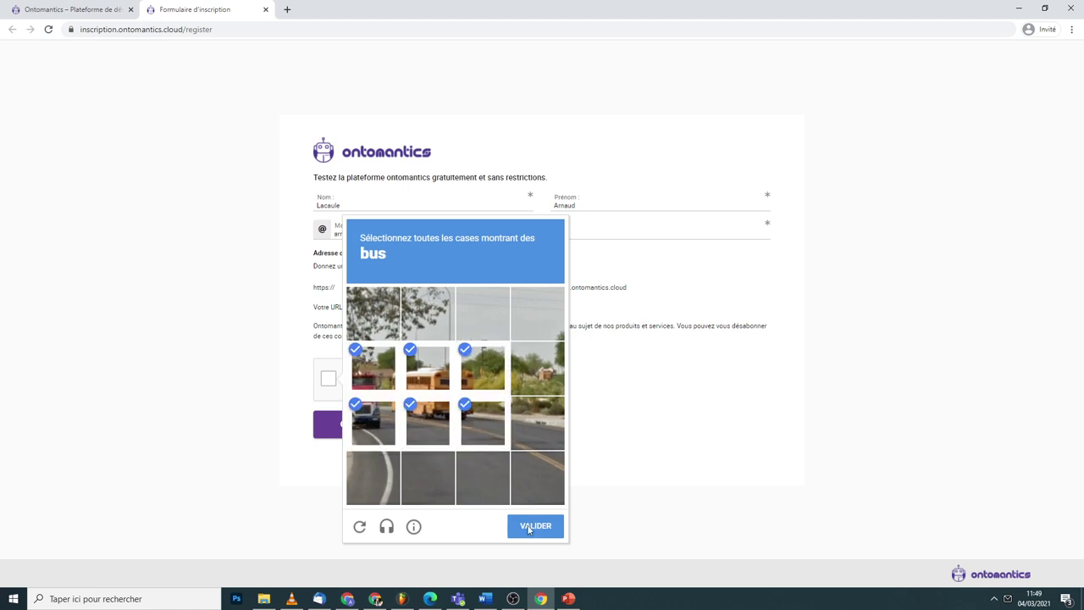
pyautogui.click(529, 527)
pyautogui.click(375, 436)
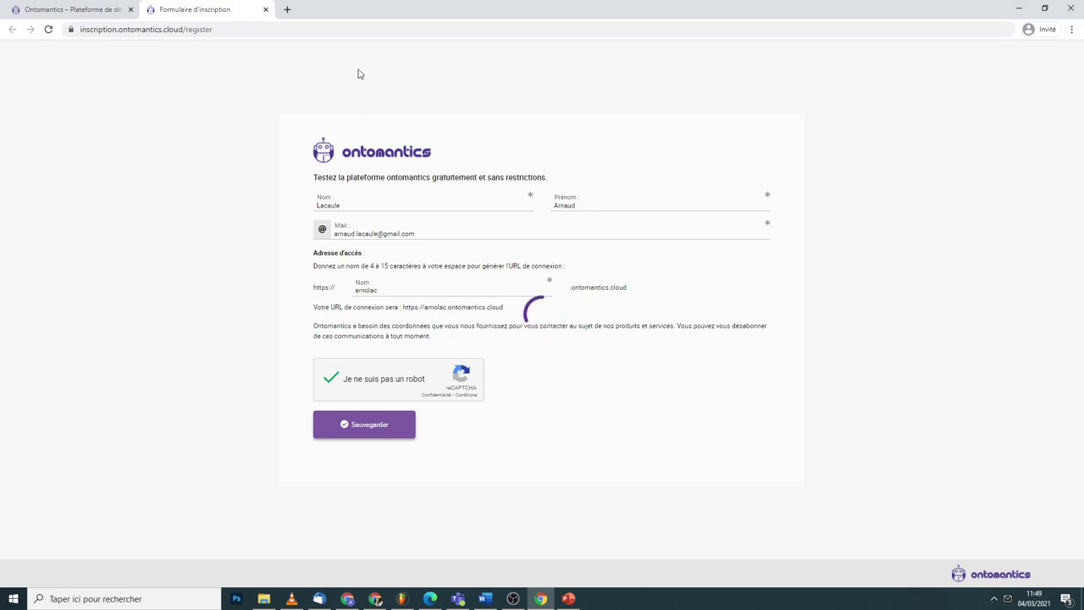
pyautogui.click(348, 599)
# - Copy the 'Accéder à votre compte' link from the welcome e-mail and load it in the other window
pyautogui.click(377, 600)
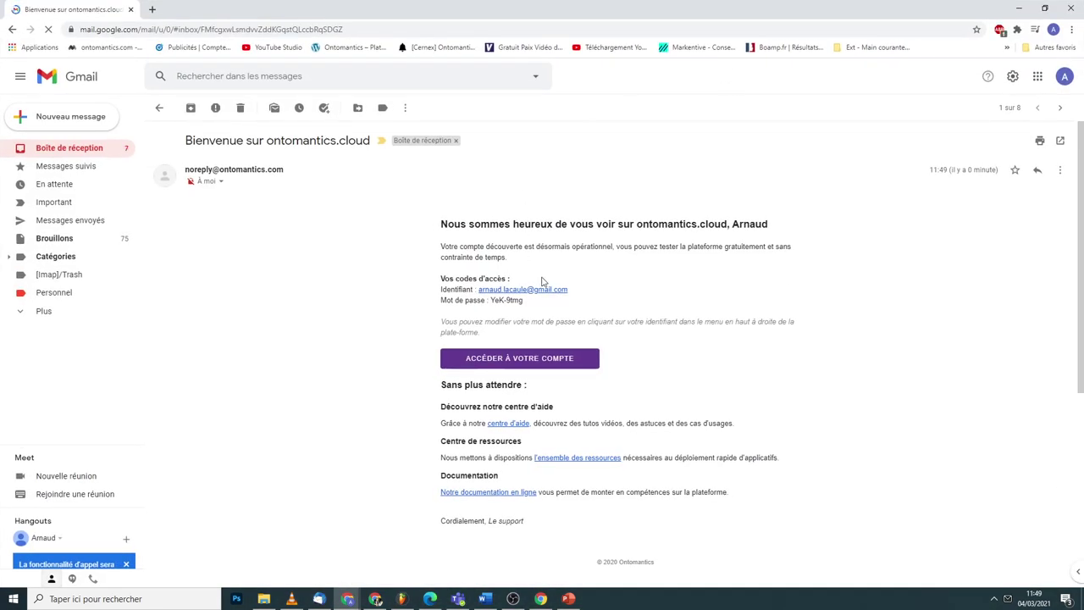
pyautogui.rightClick(520, 359)
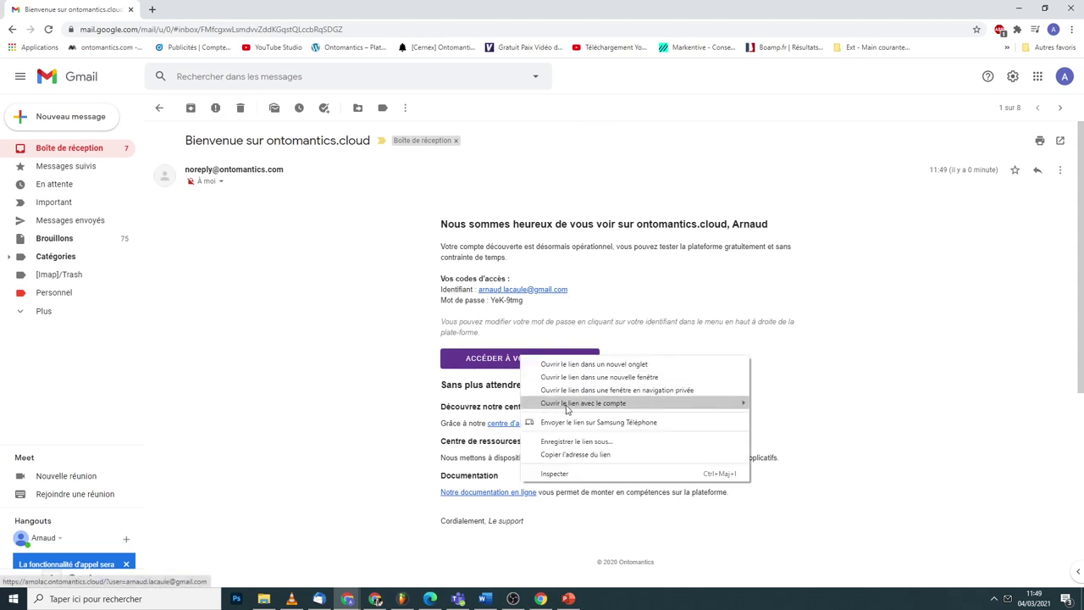
pyautogui.click(570, 457)
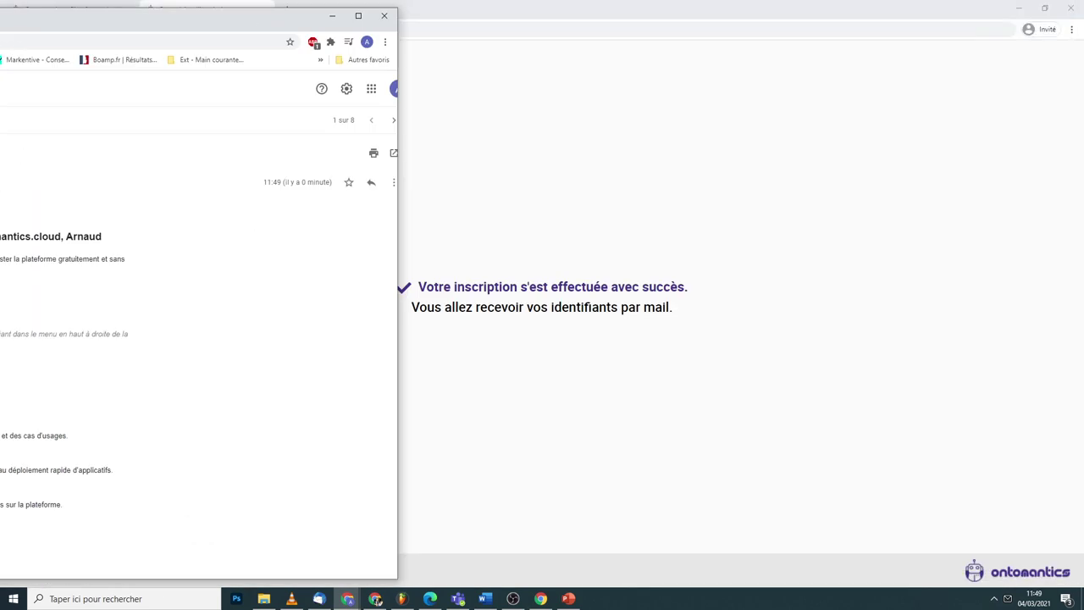
pyautogui.click(249, 30)
pyautogui.hotkey('ctrl', 'v')
pyautogui.press('Return')
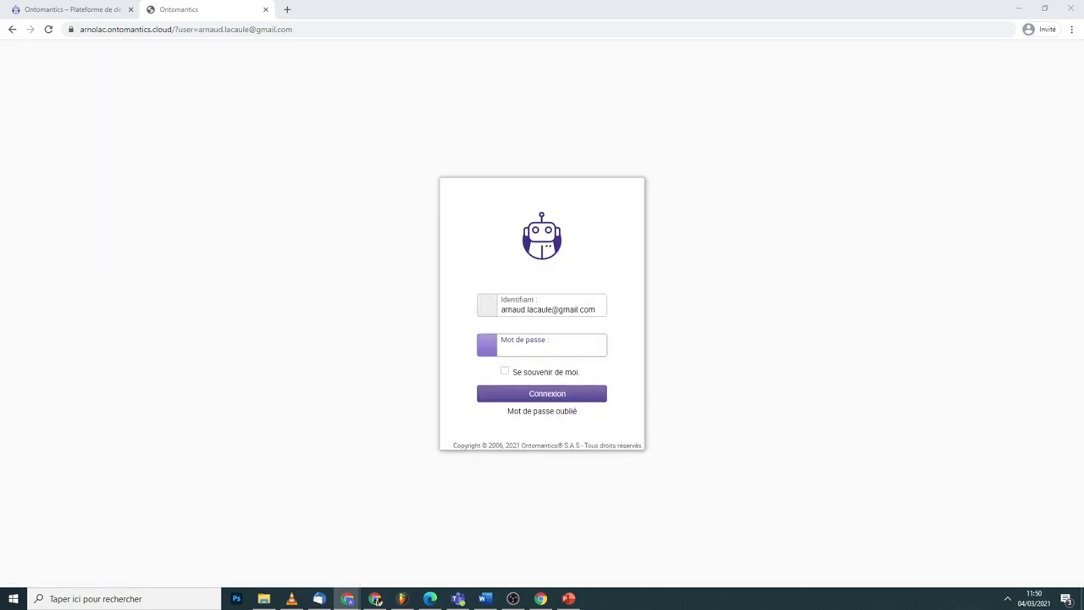
# - Sign in to the new workspace with the temporary password
pyautogui.click(559, 350)
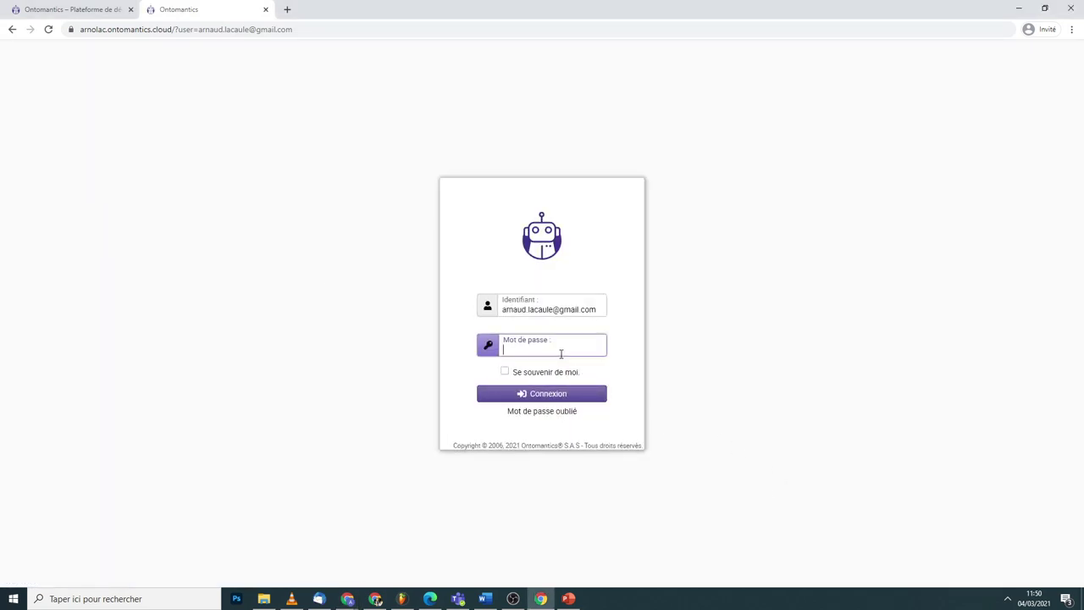
pyautogui.hotkey('ctrl', 'v')
pyautogui.click(542, 394)
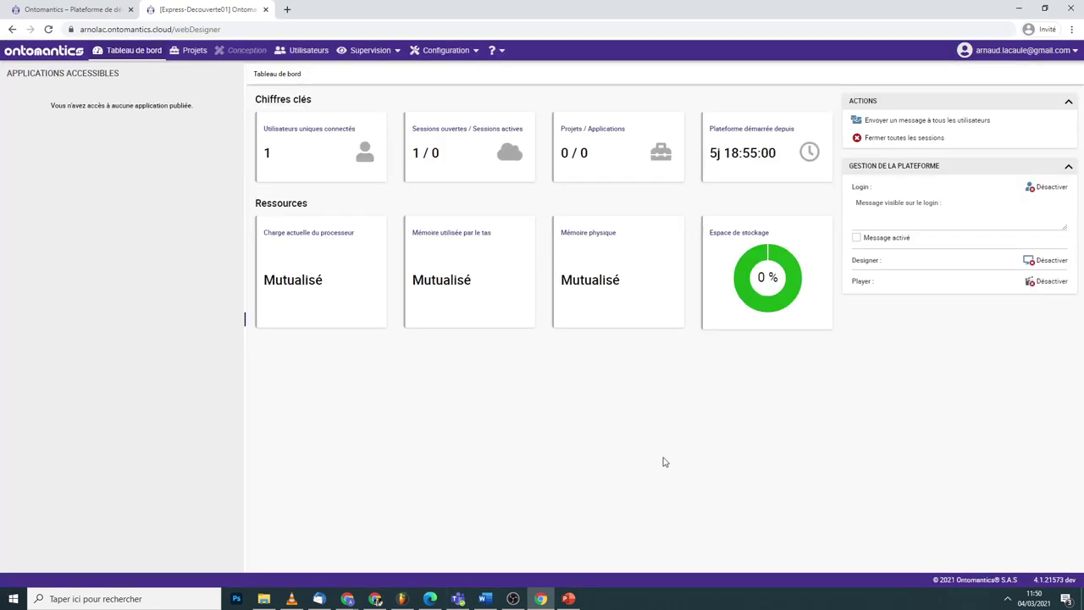
# - Replace the temporary password with a new one via 'Changer le mot de passe' and confirm
pyautogui.click(1016, 50)
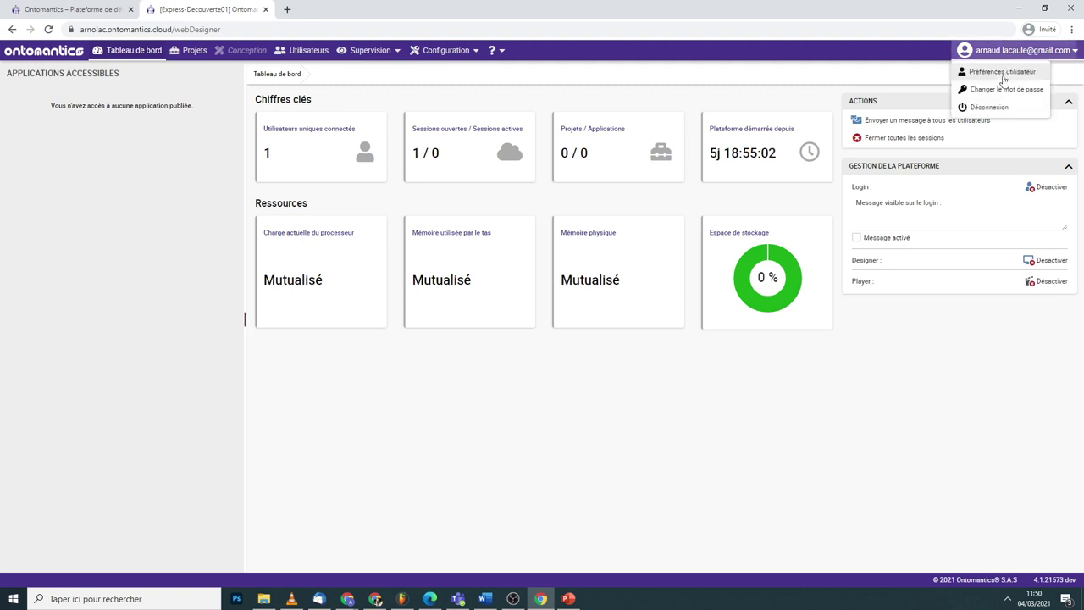
pyautogui.click(998, 90)
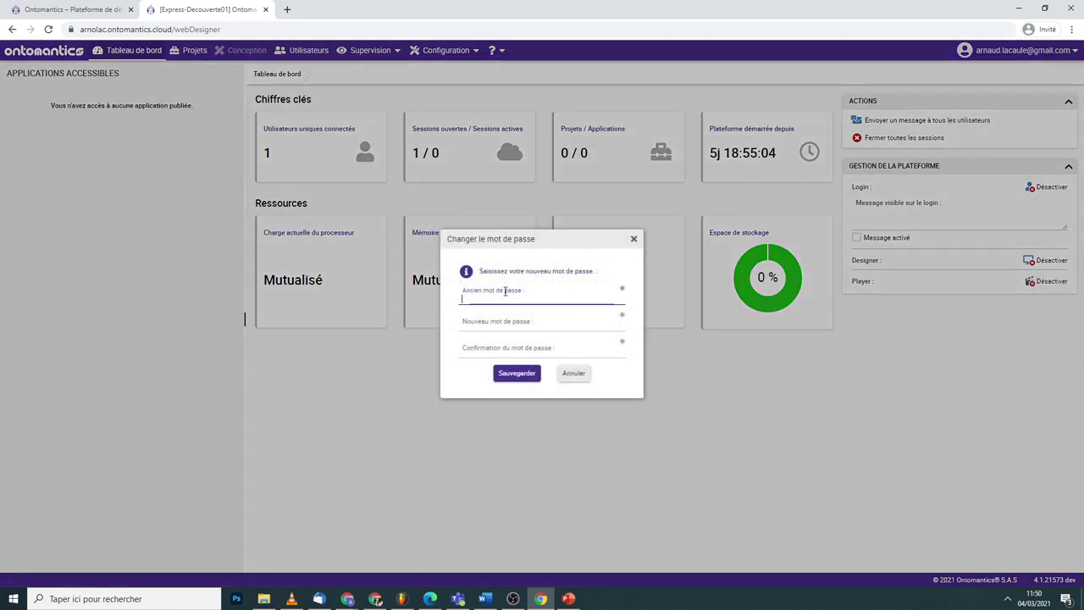
pyautogui.hotkey('ctrl', 'v')
pyautogui.click(496, 323)
pyautogui.write('•••')
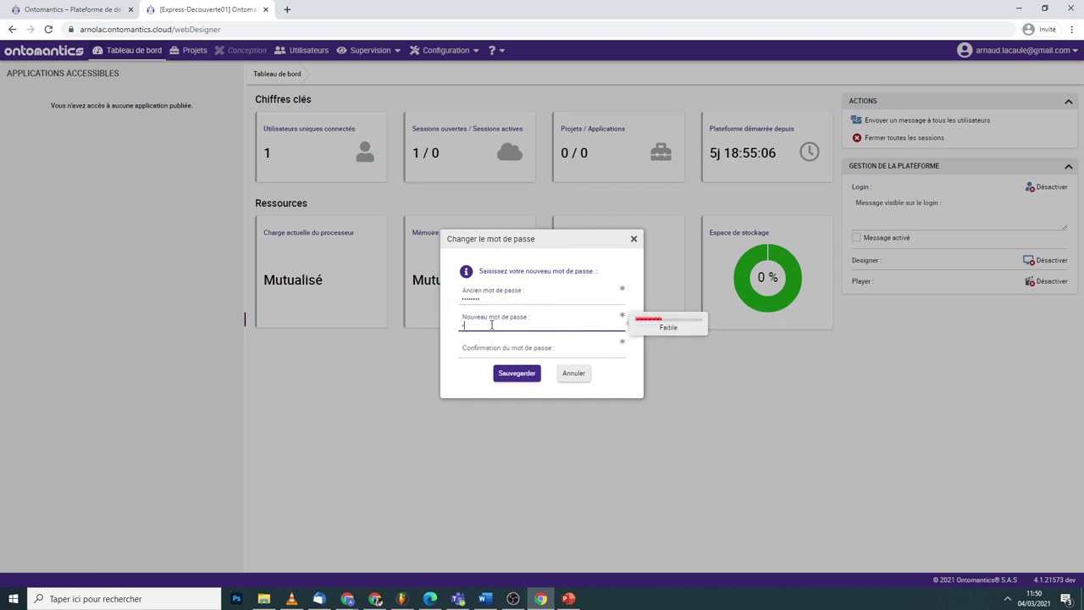
pyautogui.write('••••••')
pyautogui.press('Tab')
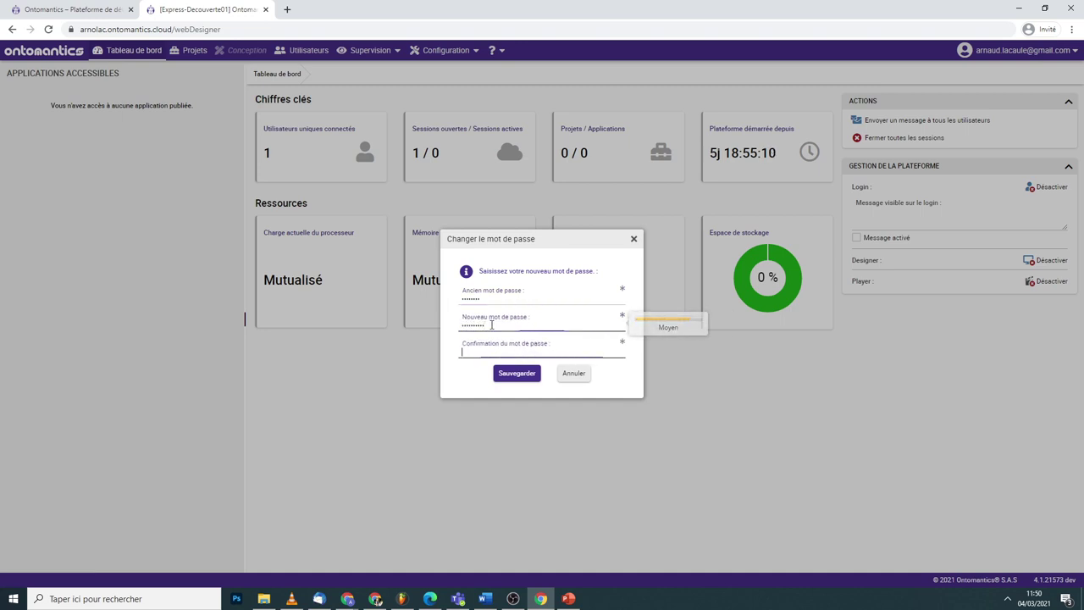
pyautogui.write('••••••')
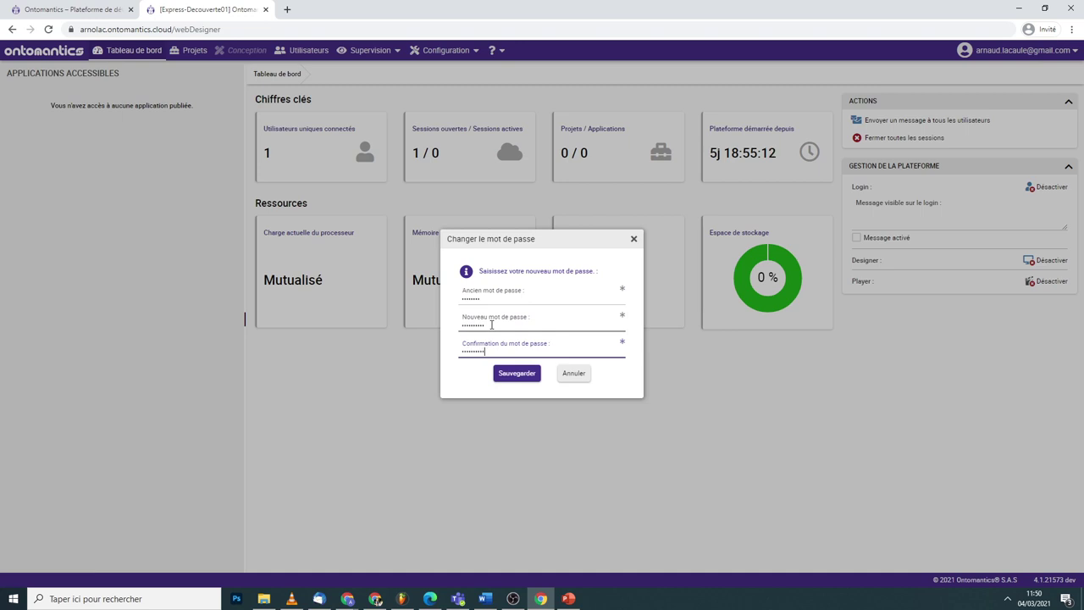
pyautogui.click(518, 373)
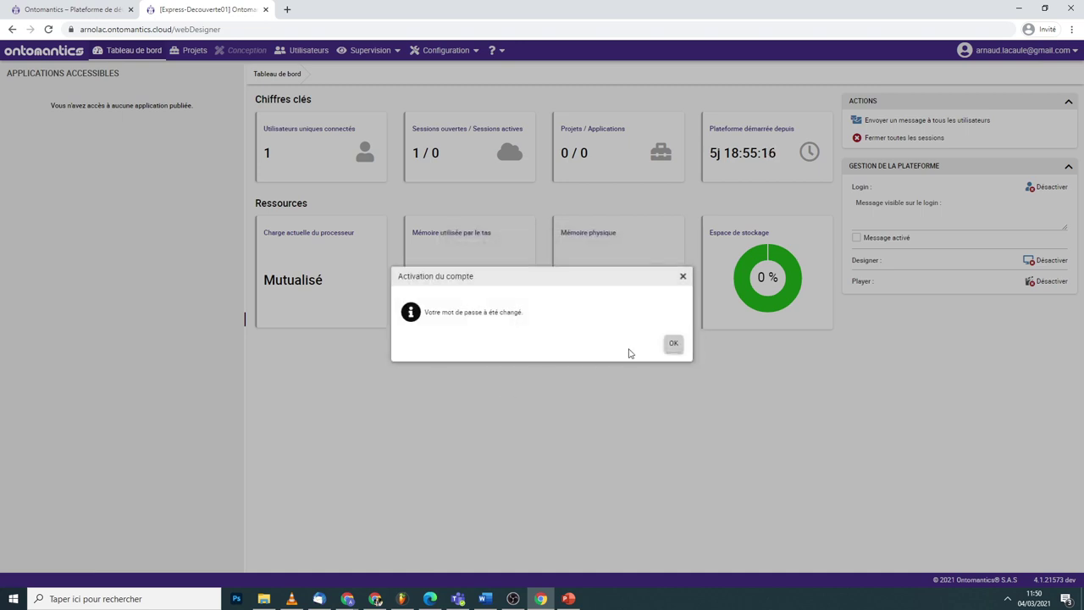
pyautogui.click(673, 345)
# - Sign out with Déconnexion and log back in using the identifier and new password
pyautogui.click(1022, 50)
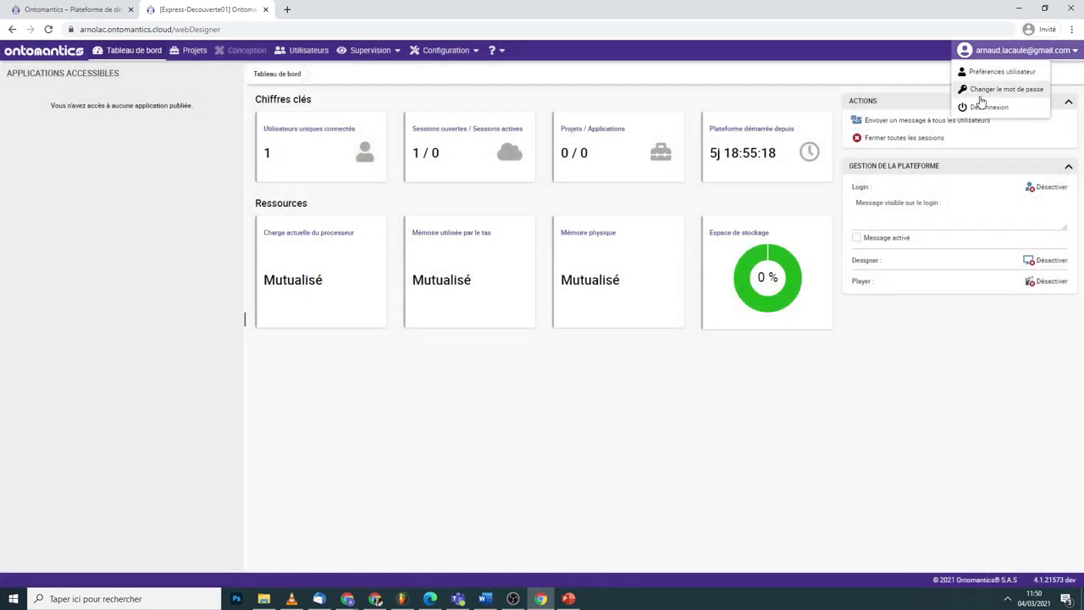
pyautogui.click(982, 107)
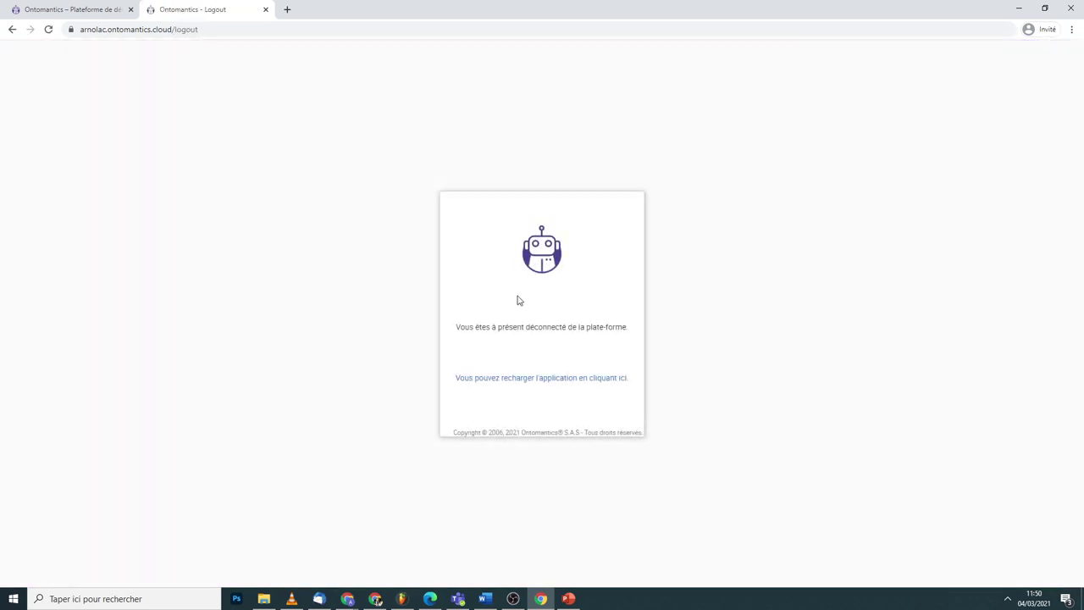
pyautogui.click(515, 311)
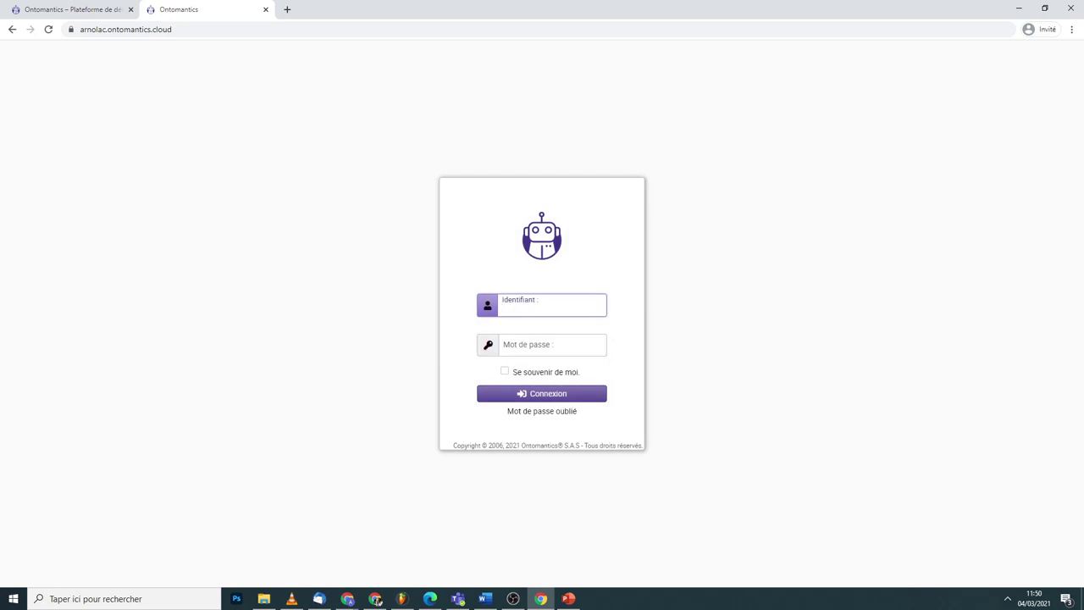
pyautogui.click(347, 599)
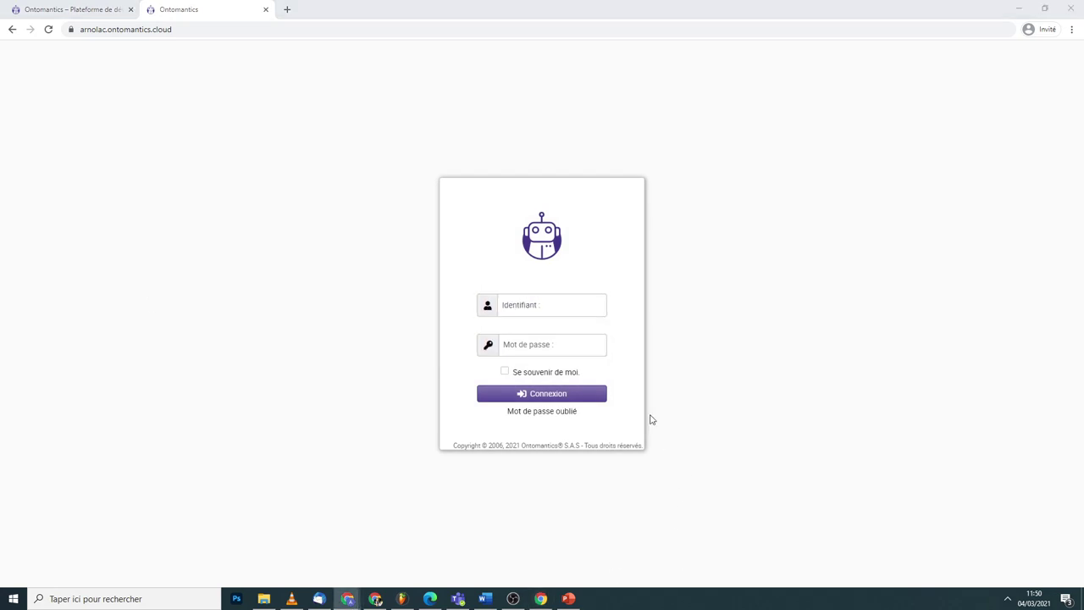
pyautogui.click(525, 305)
pyautogui.hotkey('ctrl', 'v')
pyautogui.click(531, 347)
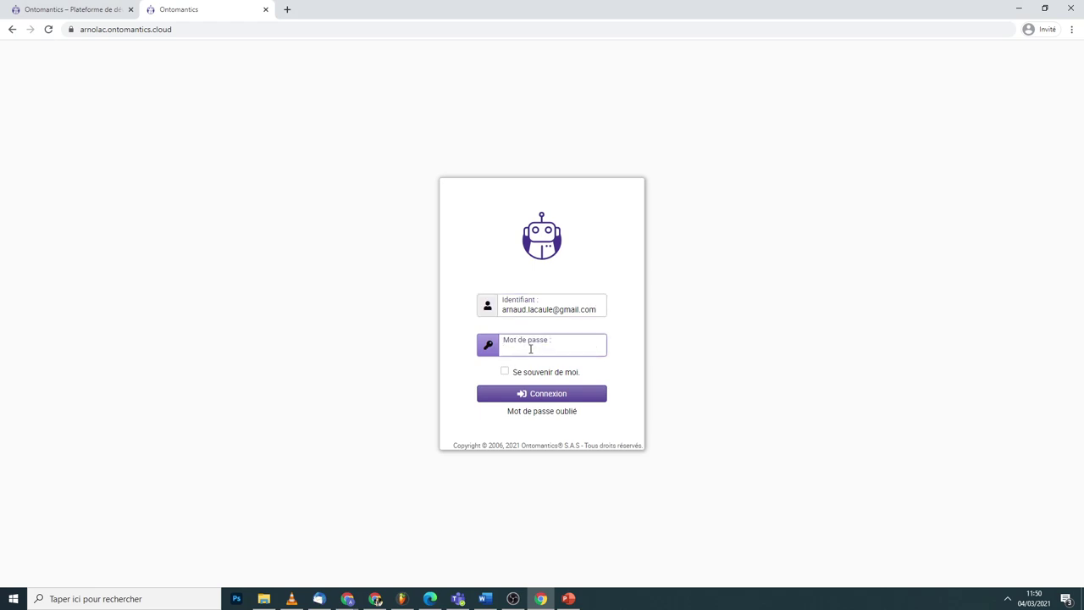
pyautogui.write('••••••••••')
pyautogui.click(518, 393)
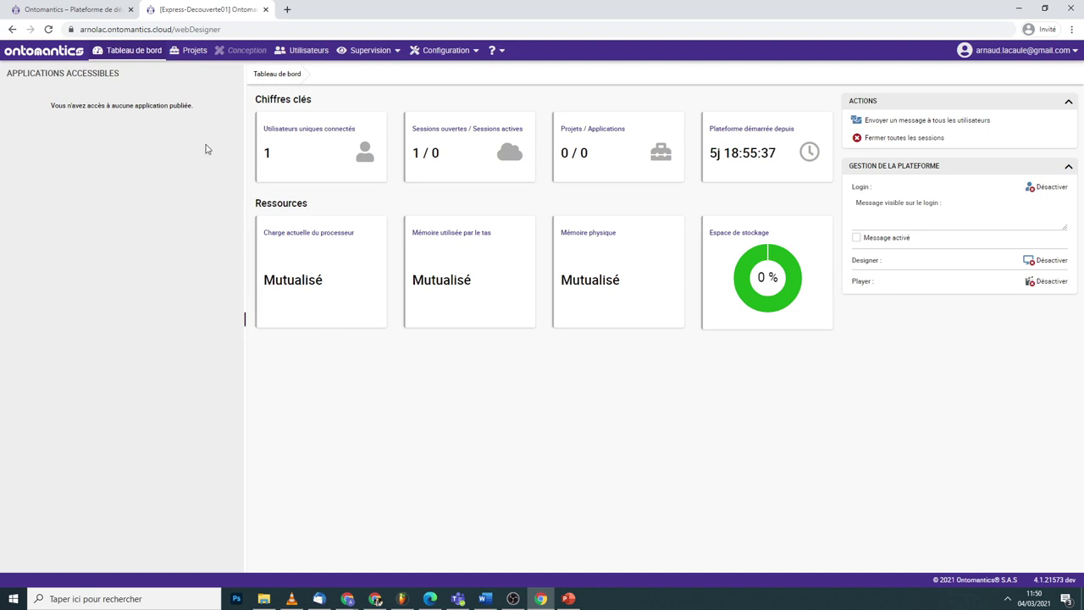
# - Check the empty Projets list, then switch to the Ontomantics homepage tab
pyautogui.click(188, 52)
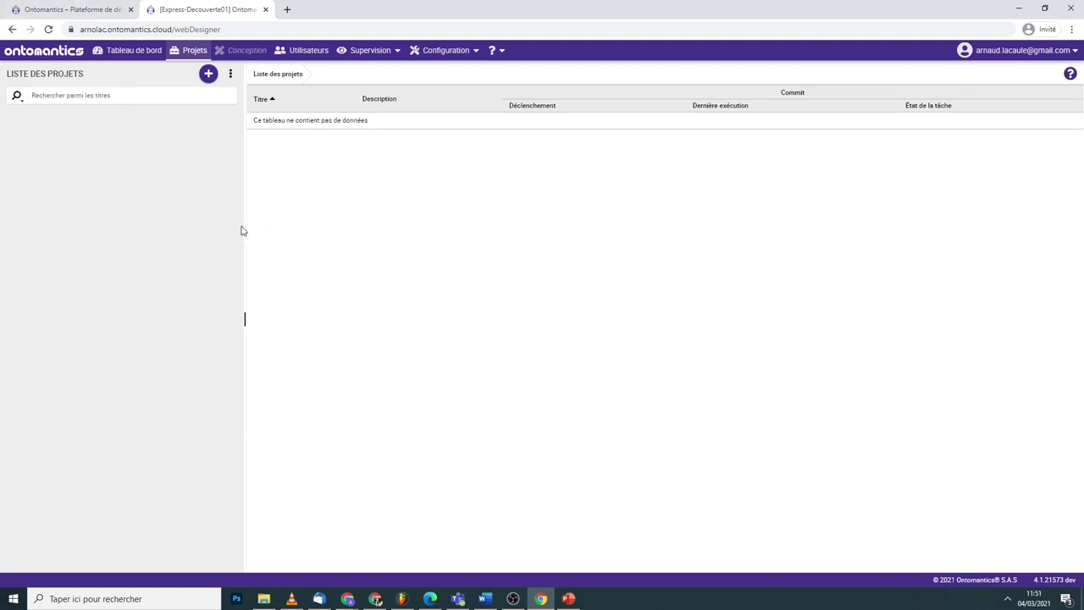
pyautogui.hotkey('ctrl', 'shift', 'Tab')
pyautogui.moveTo(720, 61)
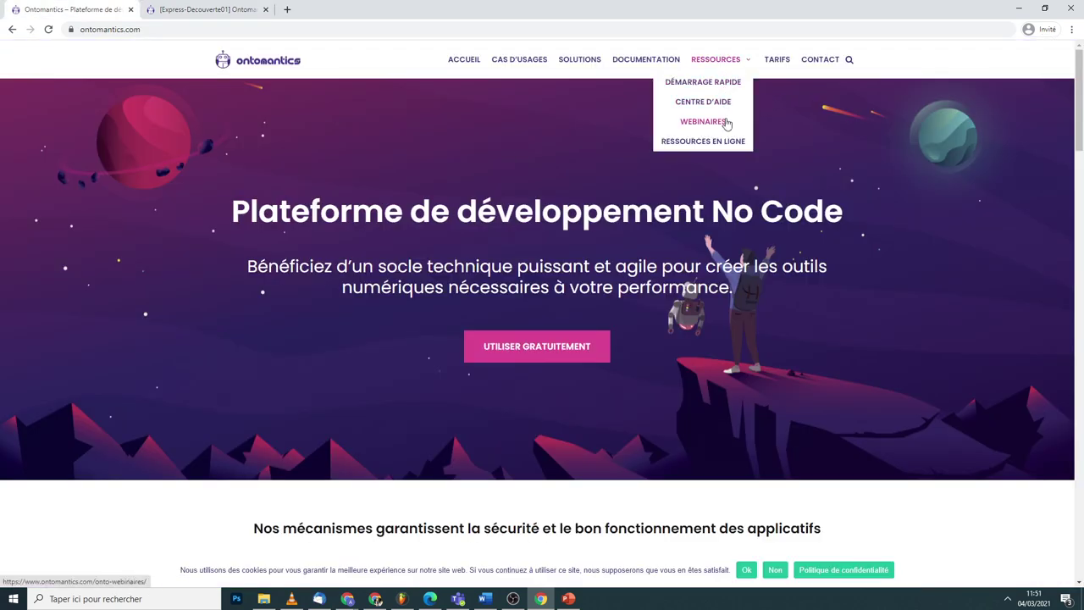
# - Look through the Démarrage rapide guide, then return to the Express-Decouverte01 project list tab
pyautogui.click(722, 85)
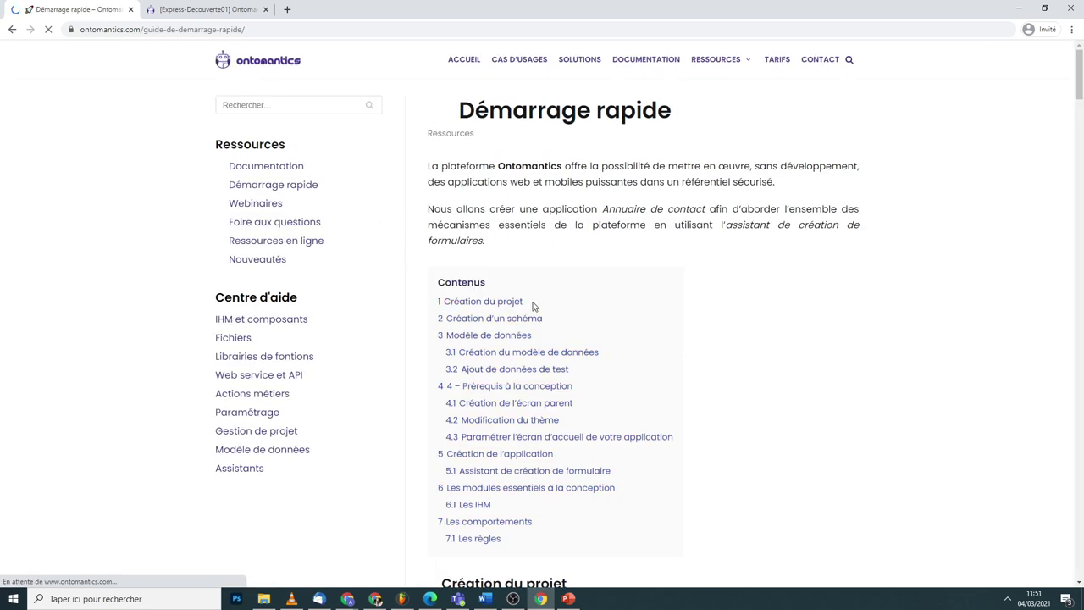
pyautogui.scroll(-4, 534, 306)
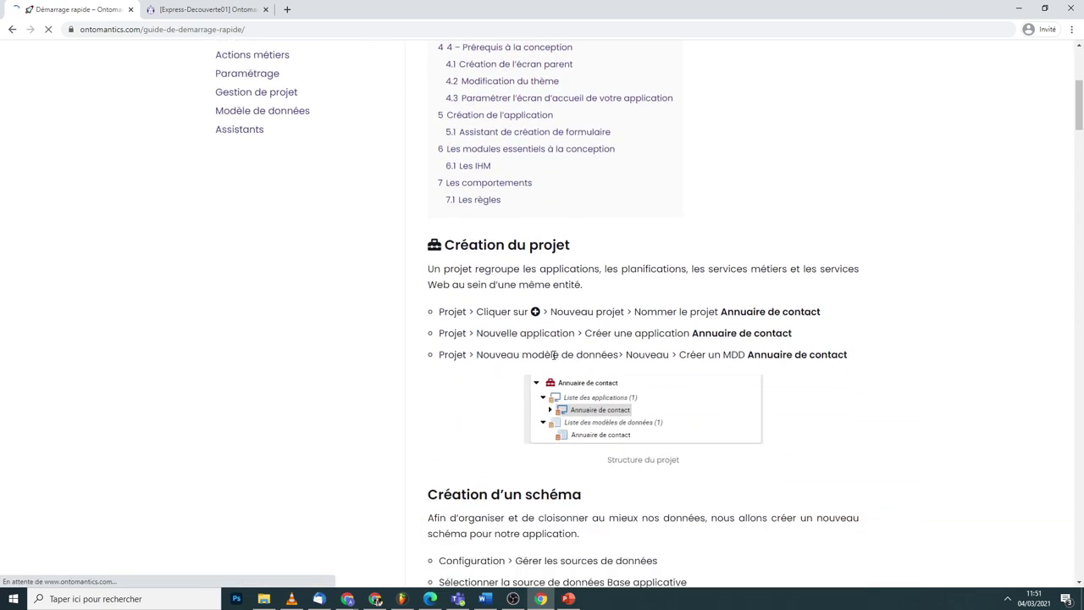
pyautogui.click(212, 10)
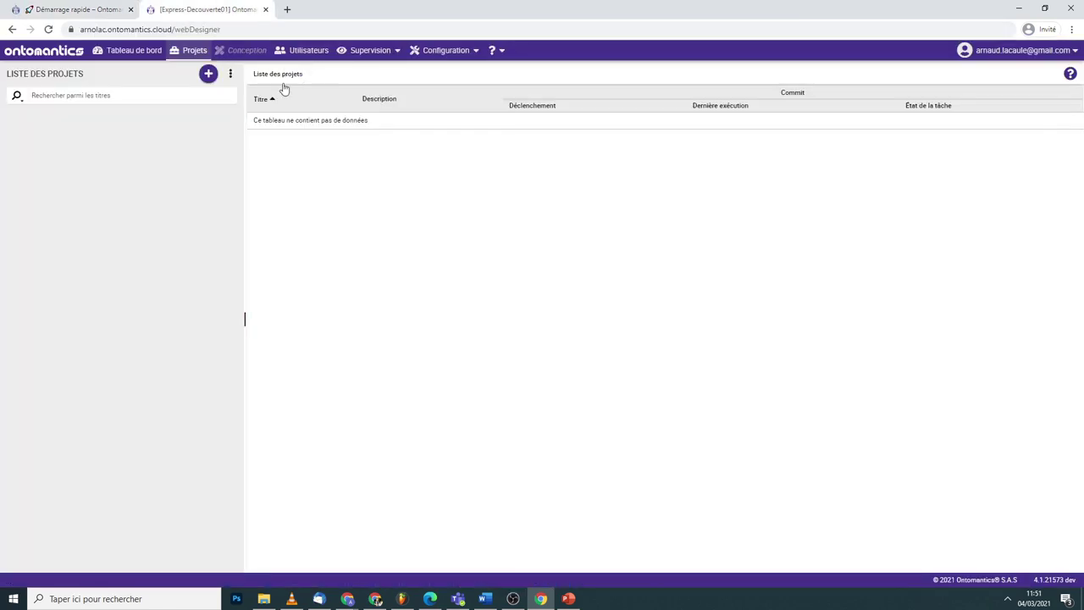
# - Open Utilisateurs, expand then collapse the Administrateurs and Défaut groups, and check the ⋮ add menu
pyautogui.click(295, 52)
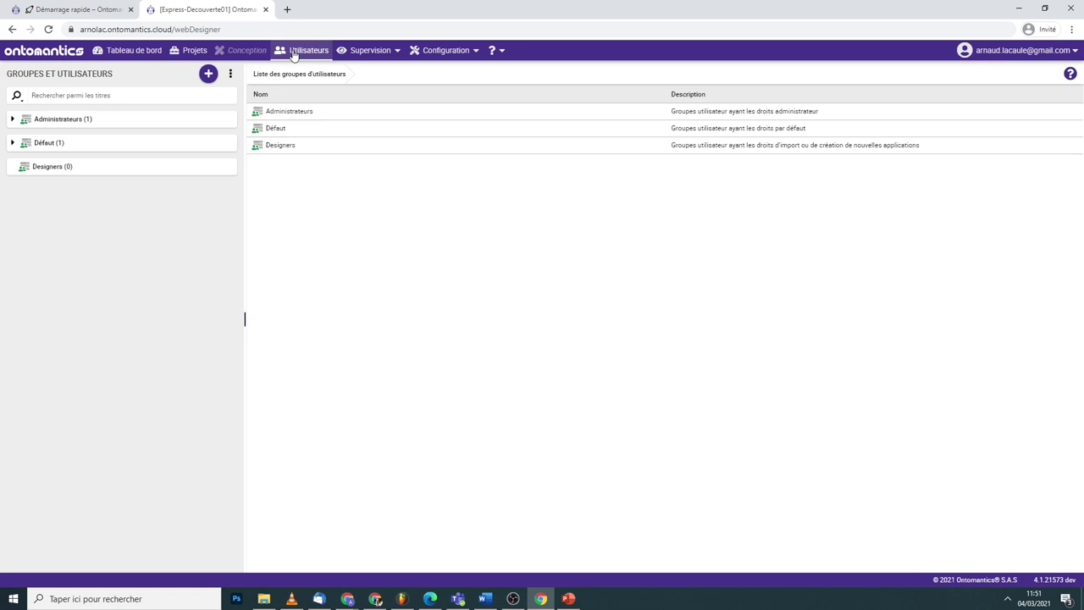
pyautogui.click(12, 119)
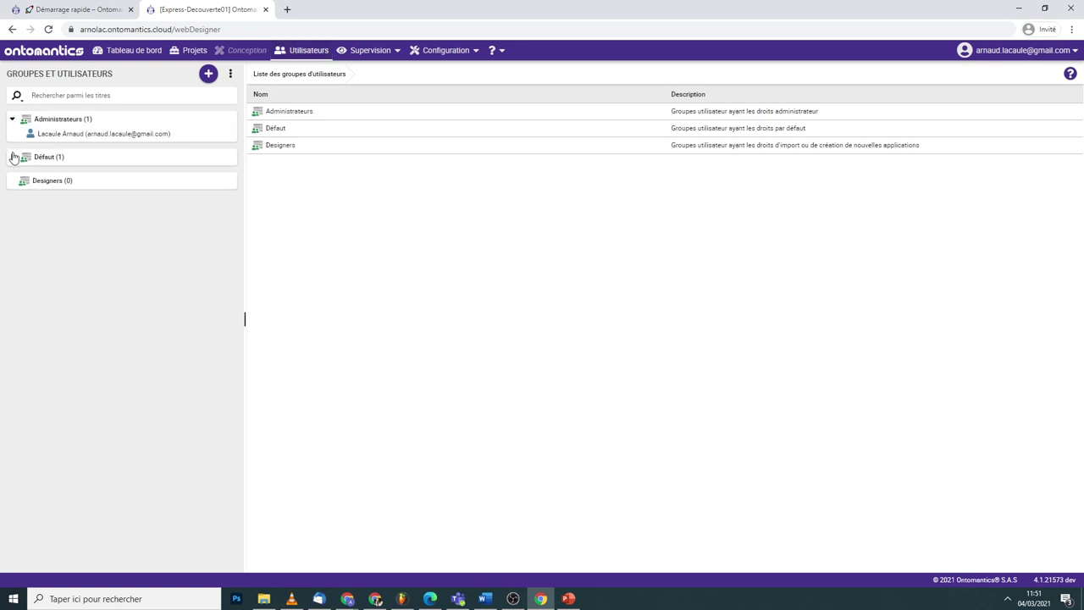
pyautogui.click(13, 156)
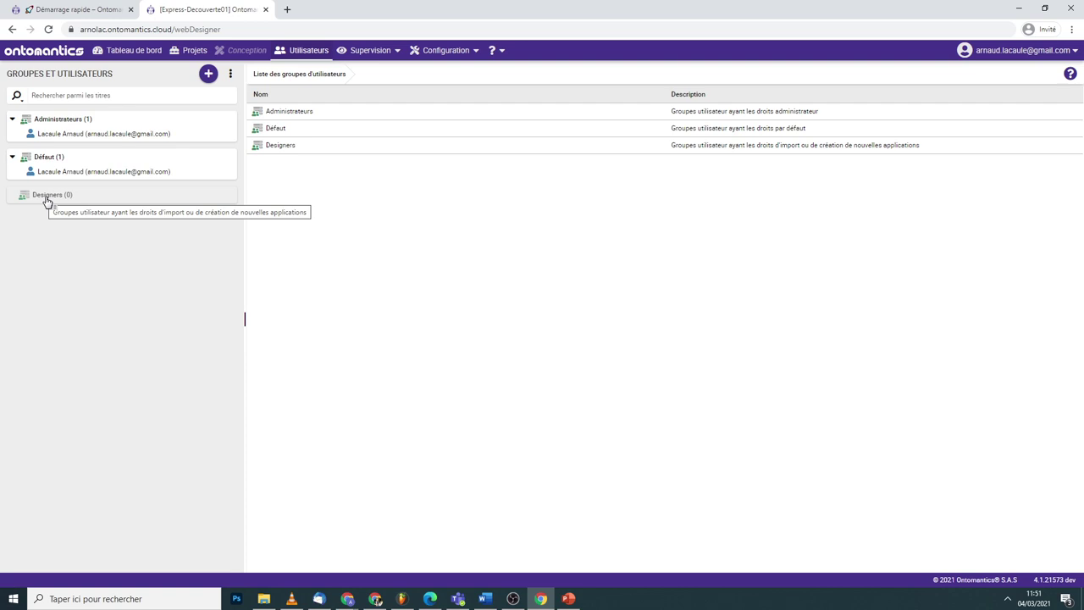
pyautogui.click(230, 75)
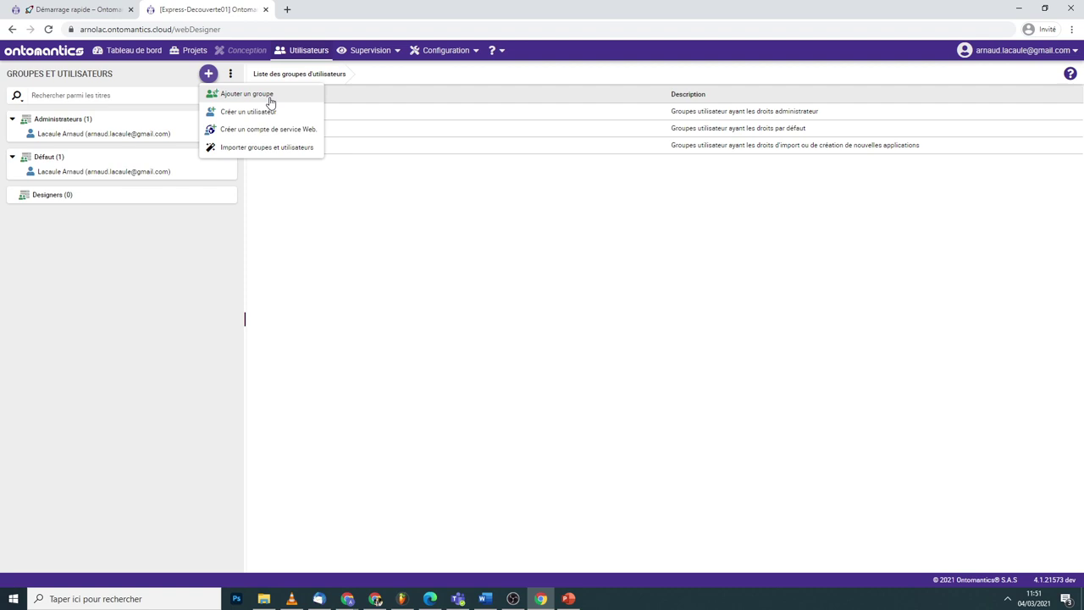
pyautogui.click(11, 156)
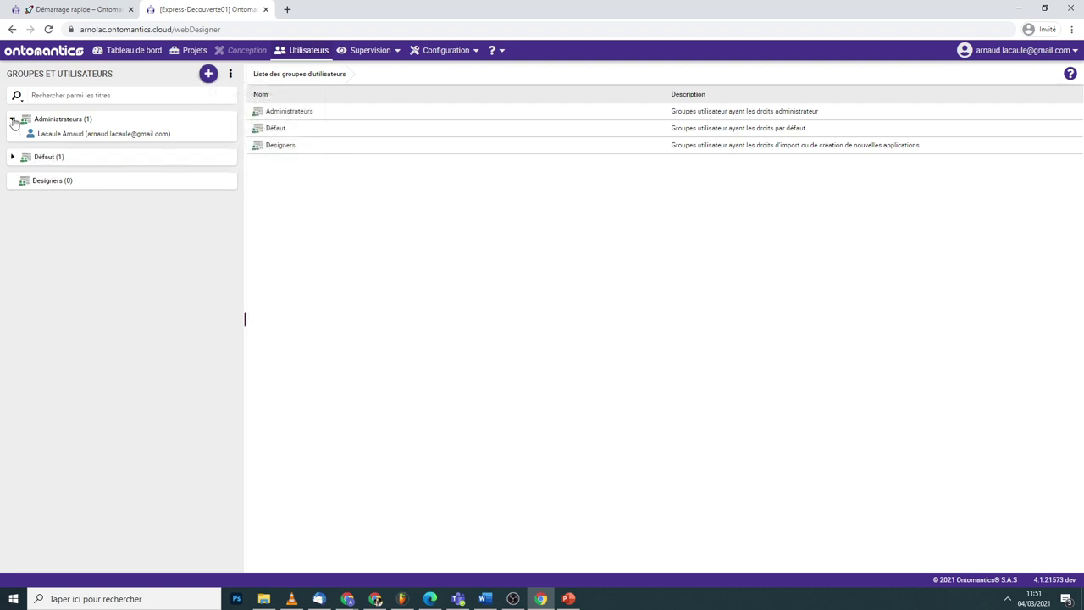
pyautogui.click(13, 119)
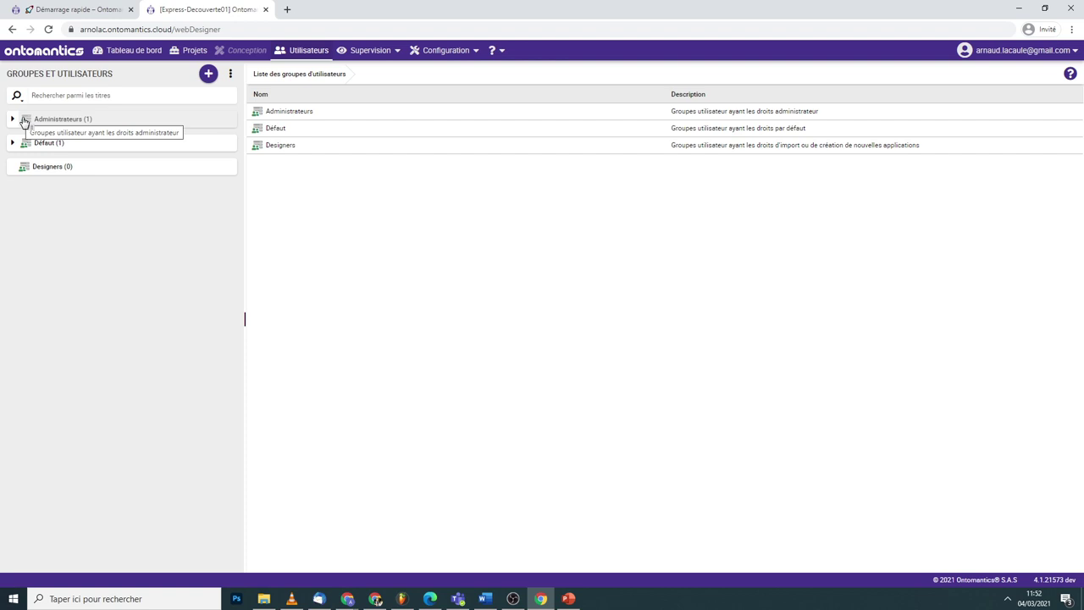
# - Open Supervision > Monitoring du système and view its Logs and Pools de connexions JDBC pages
pyautogui.click(378, 52)
pyautogui.click(381, 72)
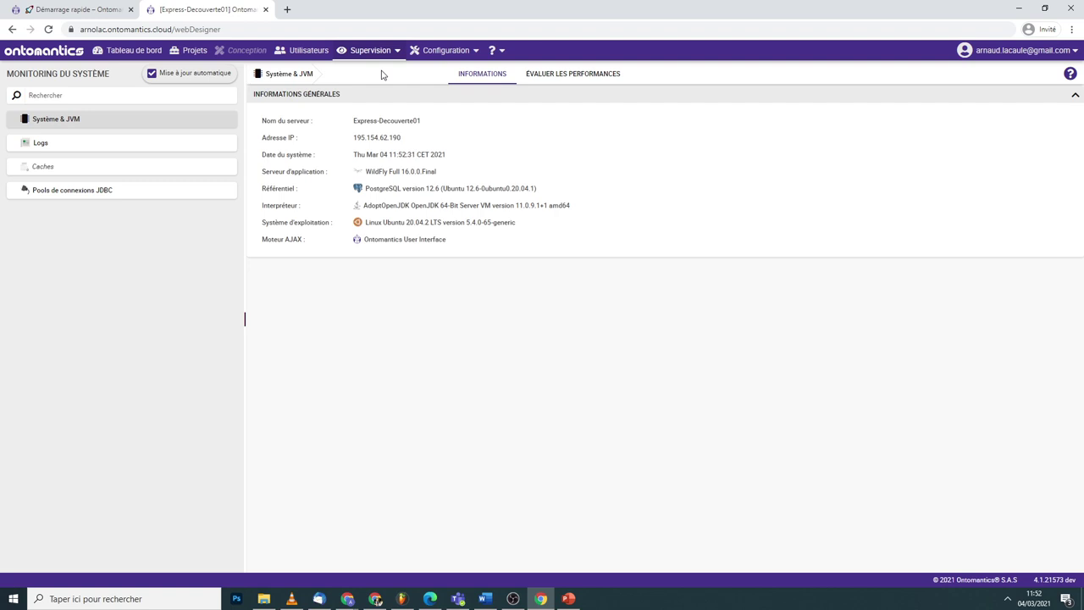
pyautogui.click(81, 144)
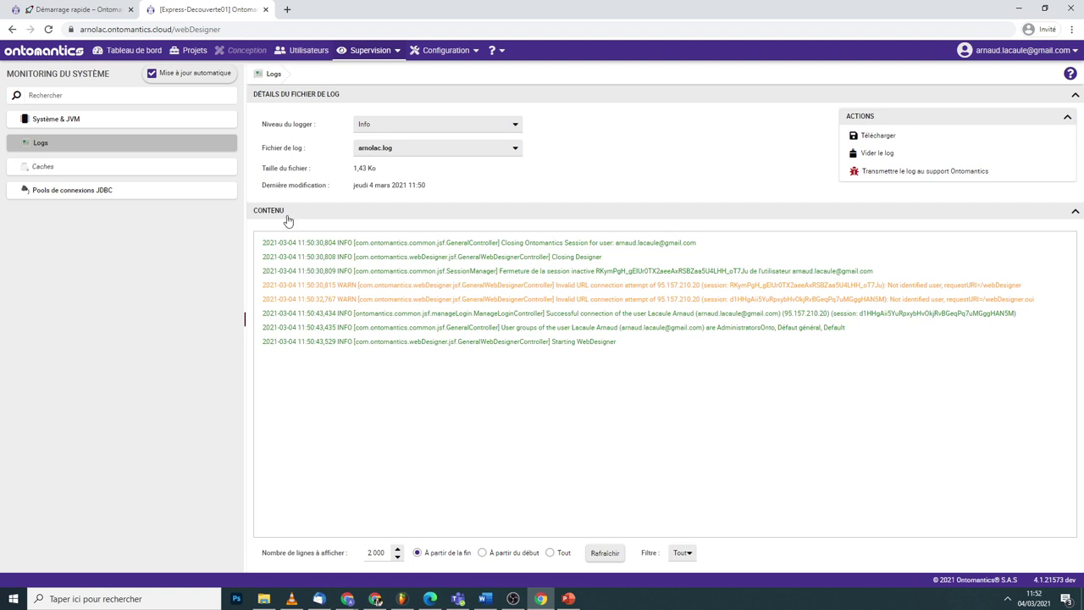
pyautogui.click(165, 190)
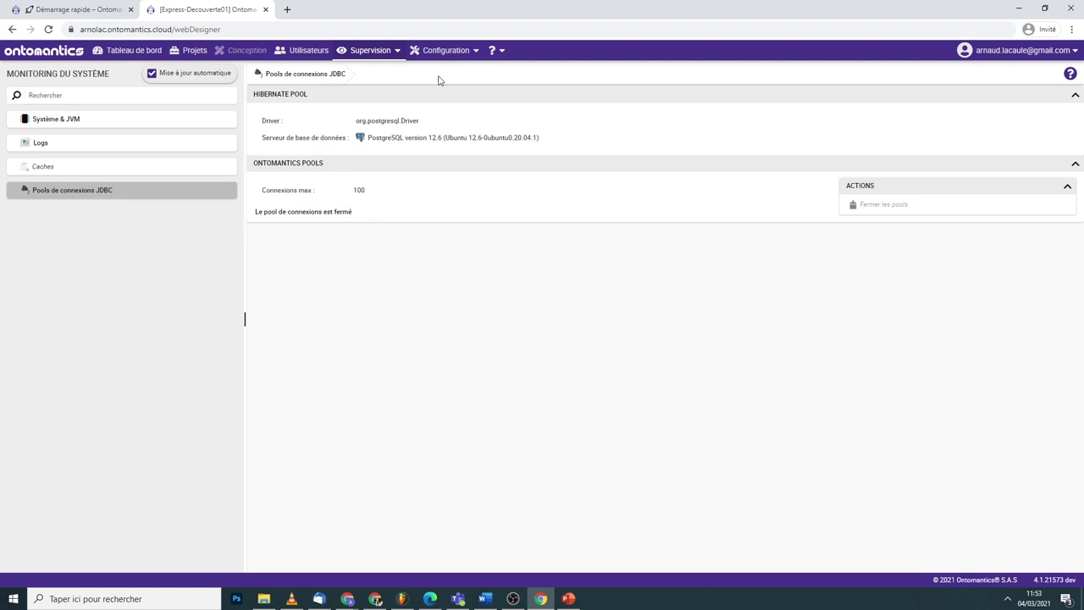
pyautogui.click(438, 54)
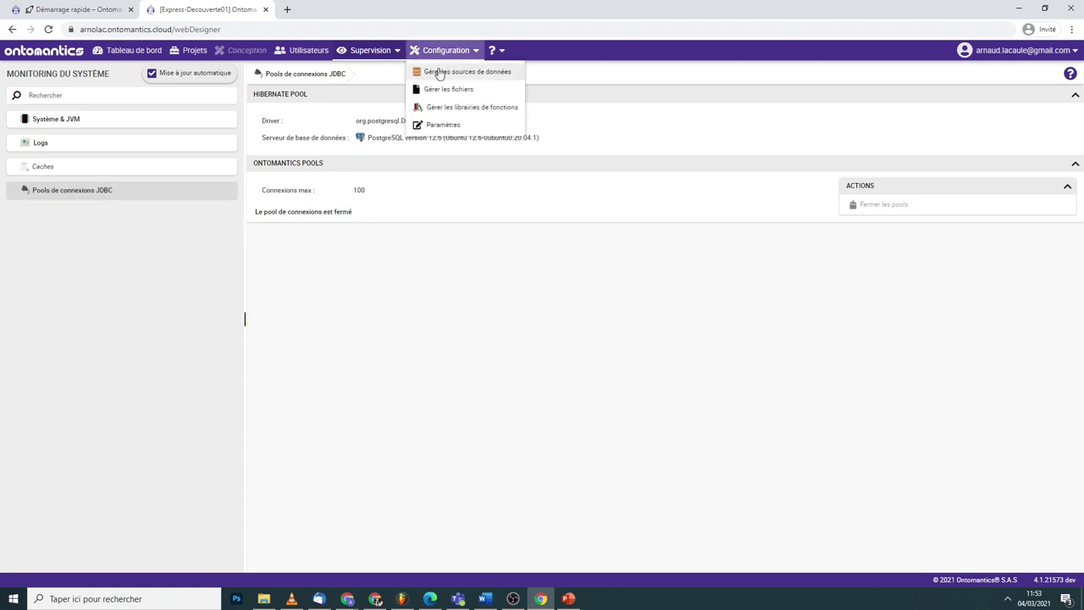
# - Create a schema named 'Contact' in the Base applicative data source under Gérer les sources de données
pyautogui.click(439, 72)
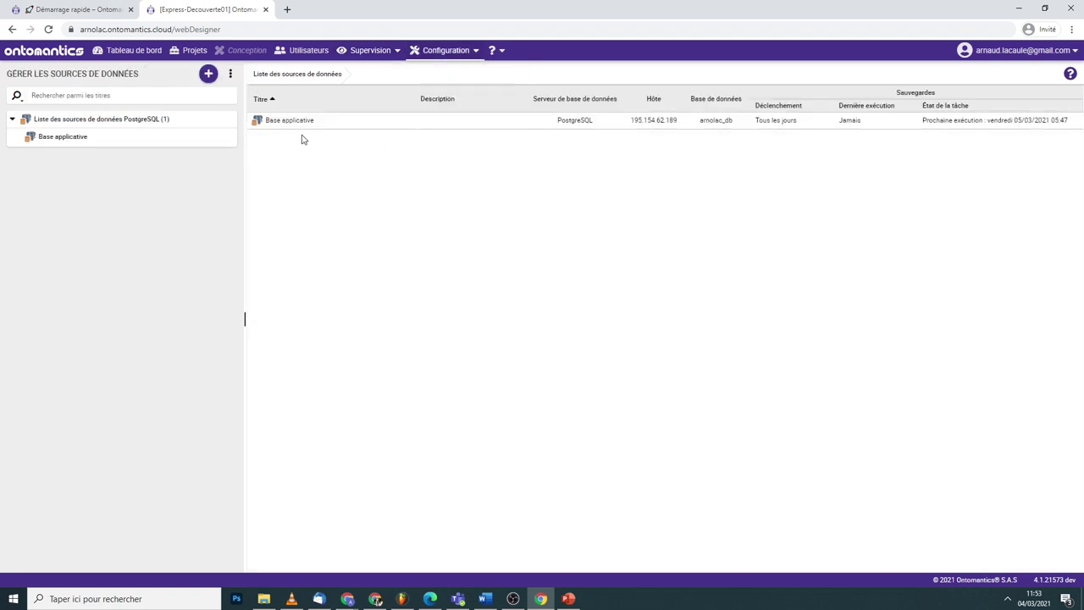
pyautogui.click(74, 139)
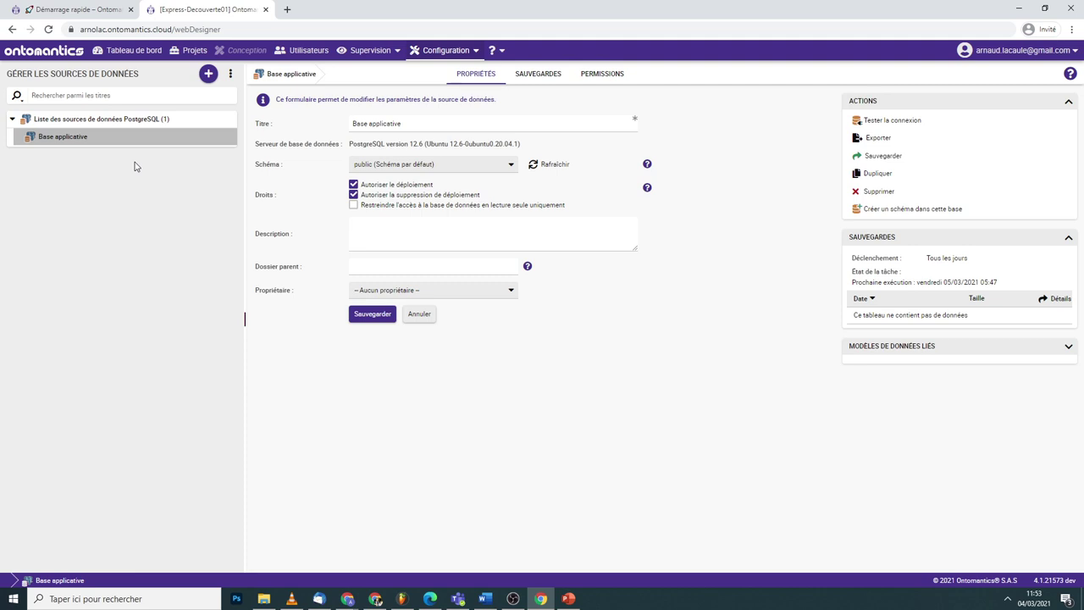
pyautogui.click(893, 211)
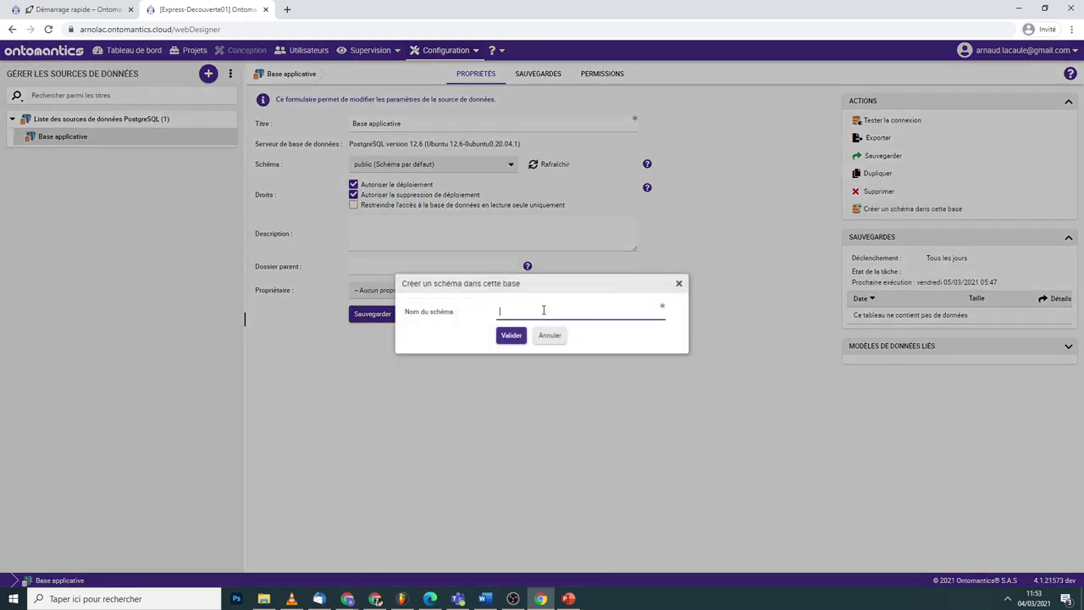
pyautogui.write('Contact')
pyautogui.click(517, 370)
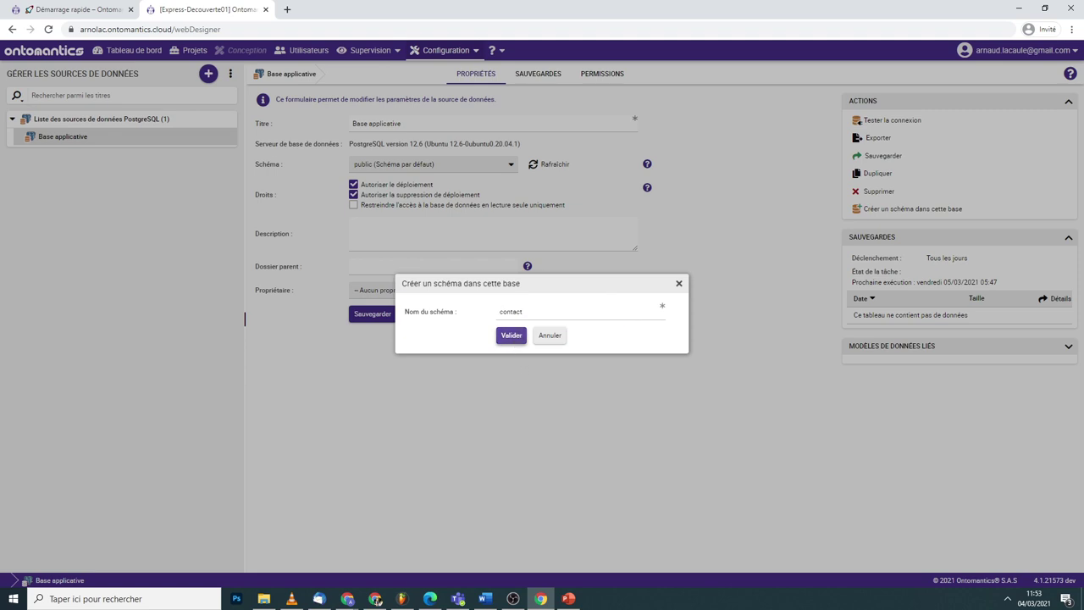
pyautogui.click(511, 335)
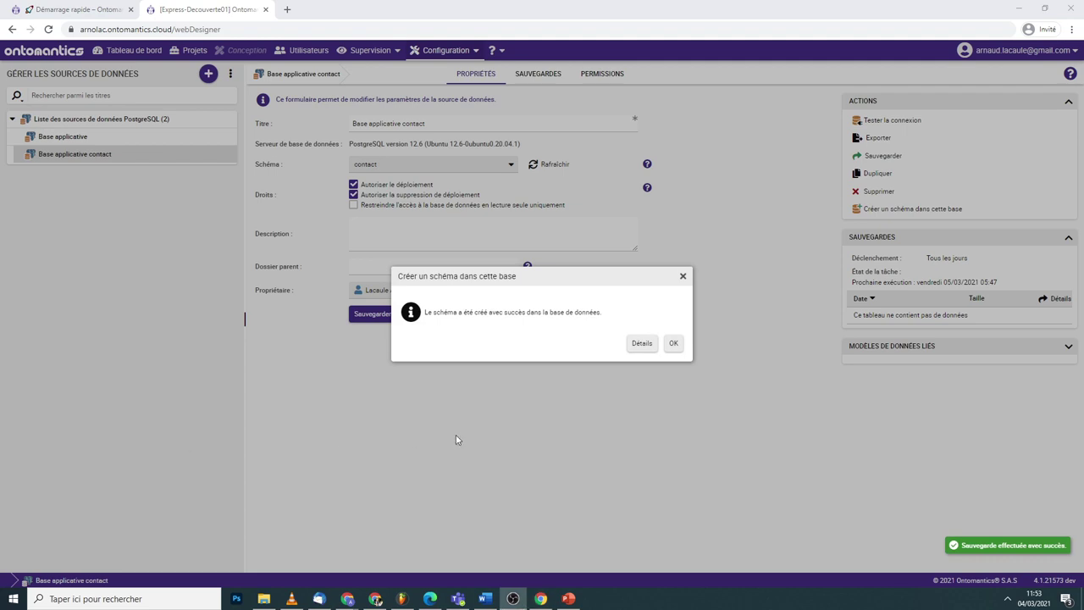
# - Test the Base applicative contact connection and view its daily SAUVEGARDES schedule, repeating every 1 day
pyautogui.click(673, 343)
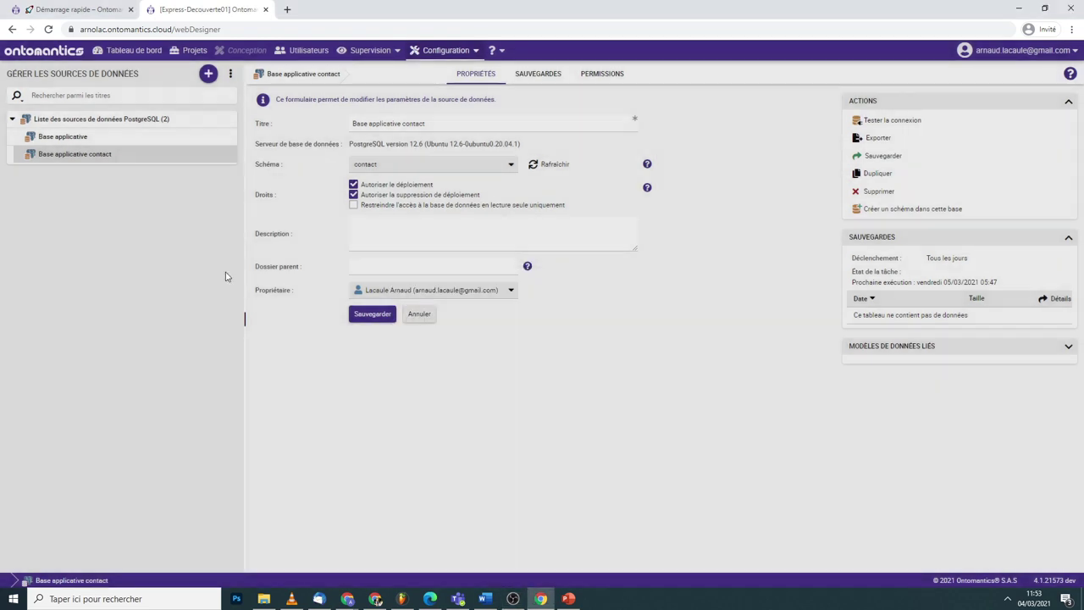
pyautogui.click(933, 124)
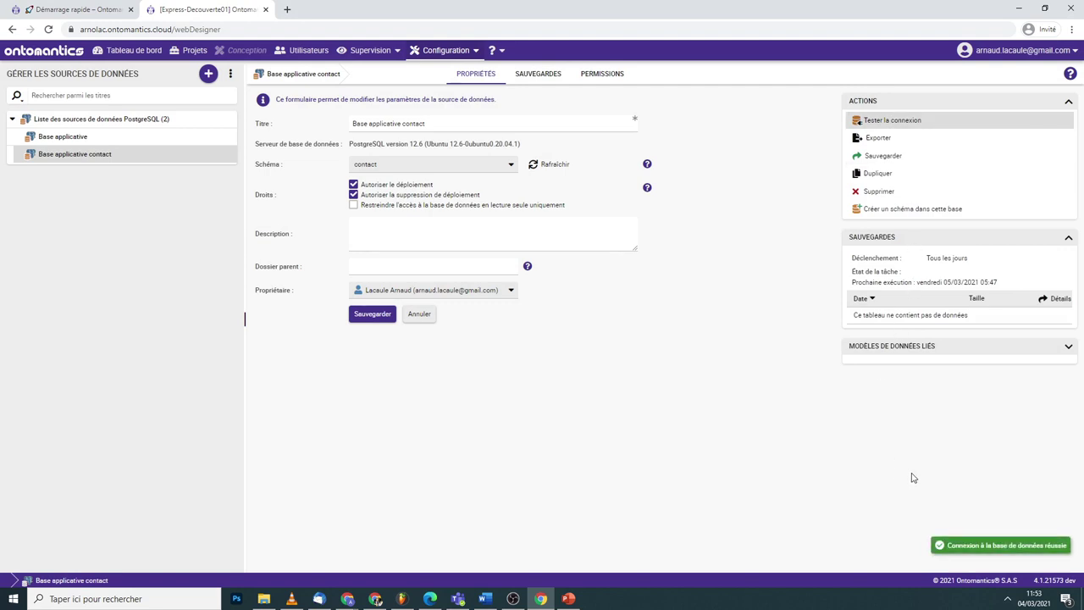
pyautogui.click(549, 77)
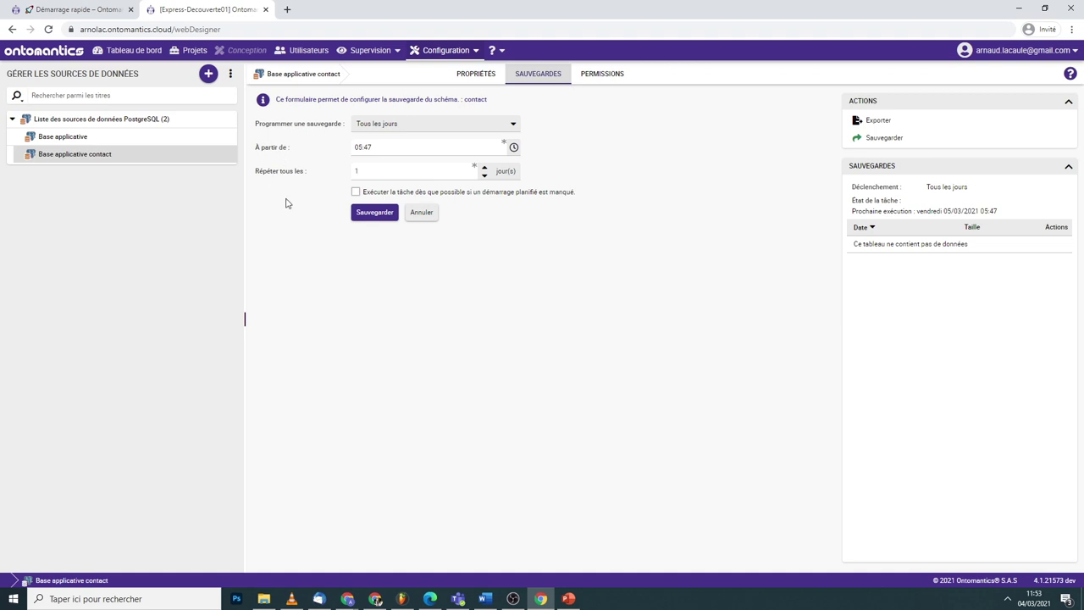
pyautogui.click(388, 170)
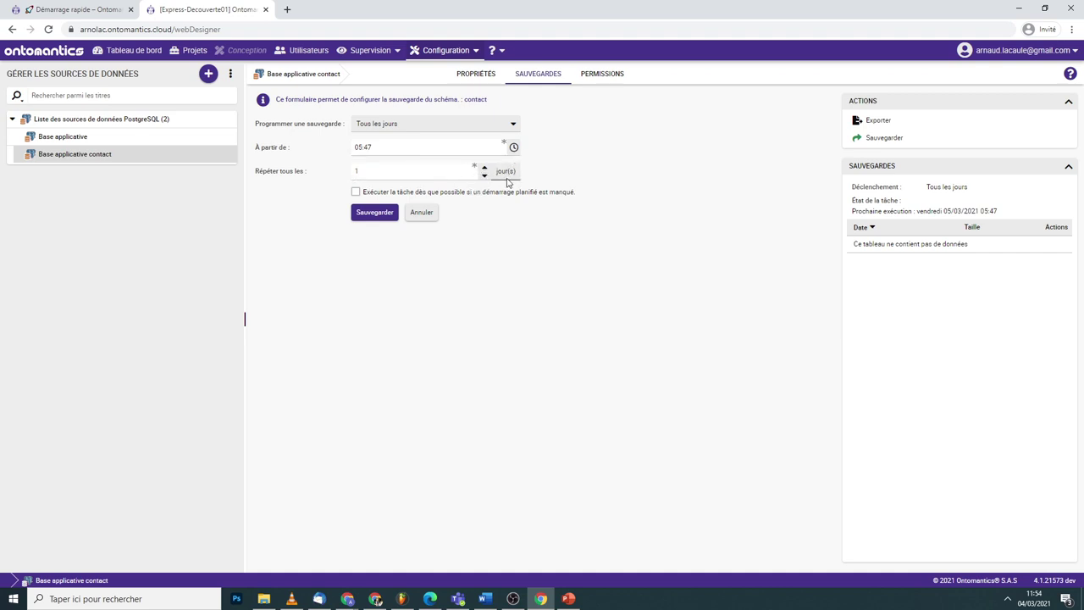
# - Start a blank new data source and browse the SGBD server types without selecting one
pyautogui.click(59, 136)
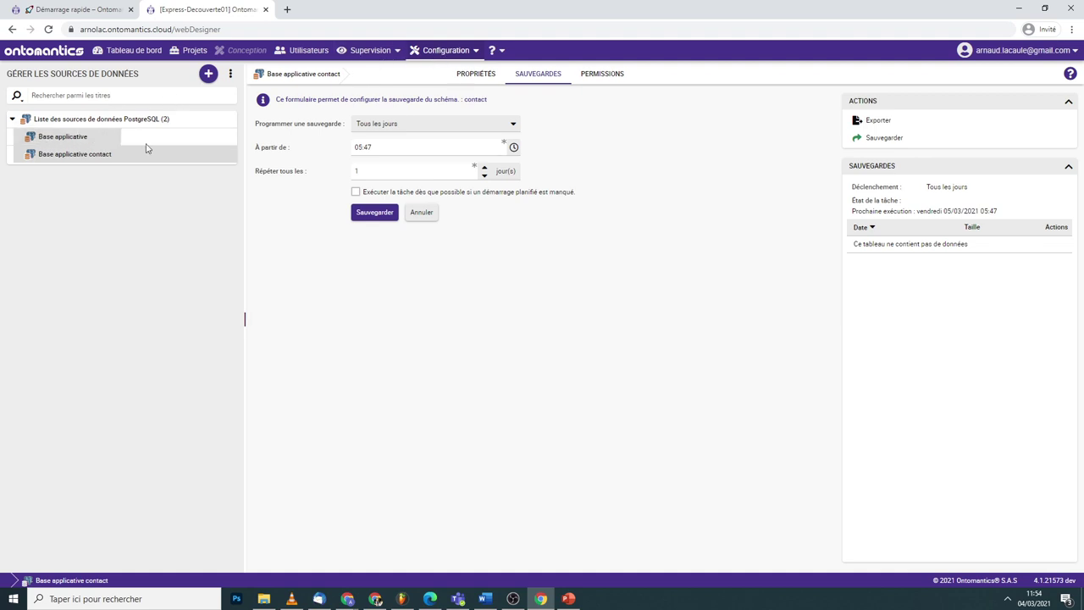
pyautogui.click(209, 74)
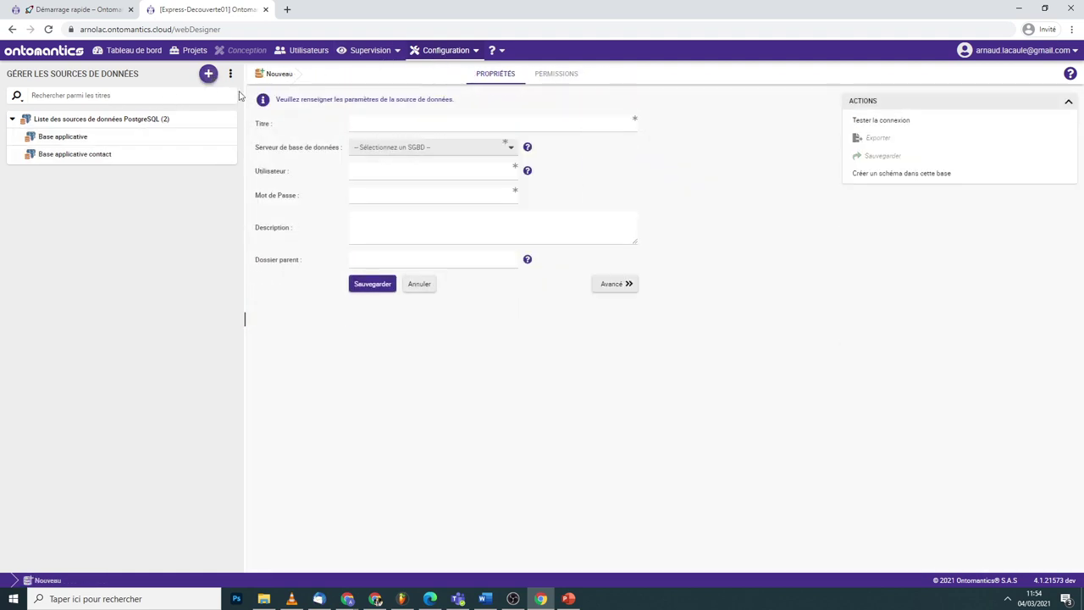
pyautogui.click(391, 152)
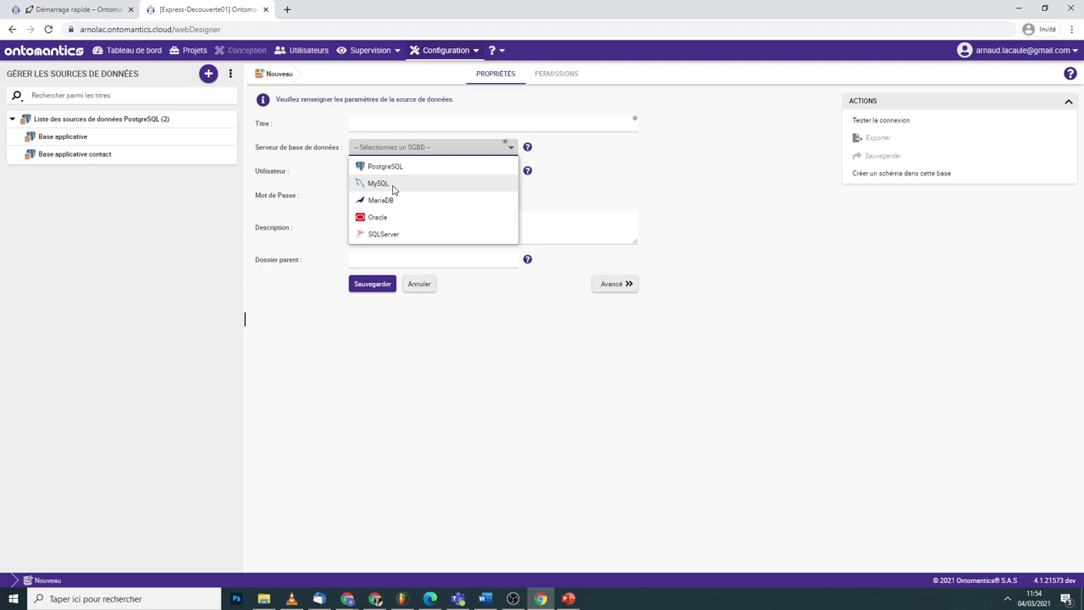
pyautogui.click(381, 302)
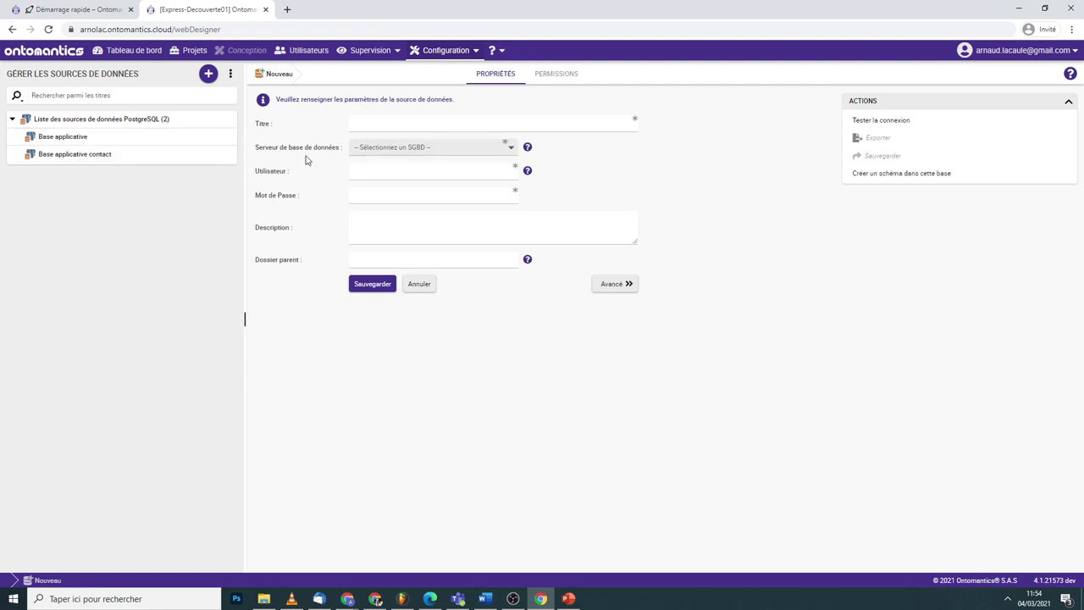
pyautogui.click(471, 50)
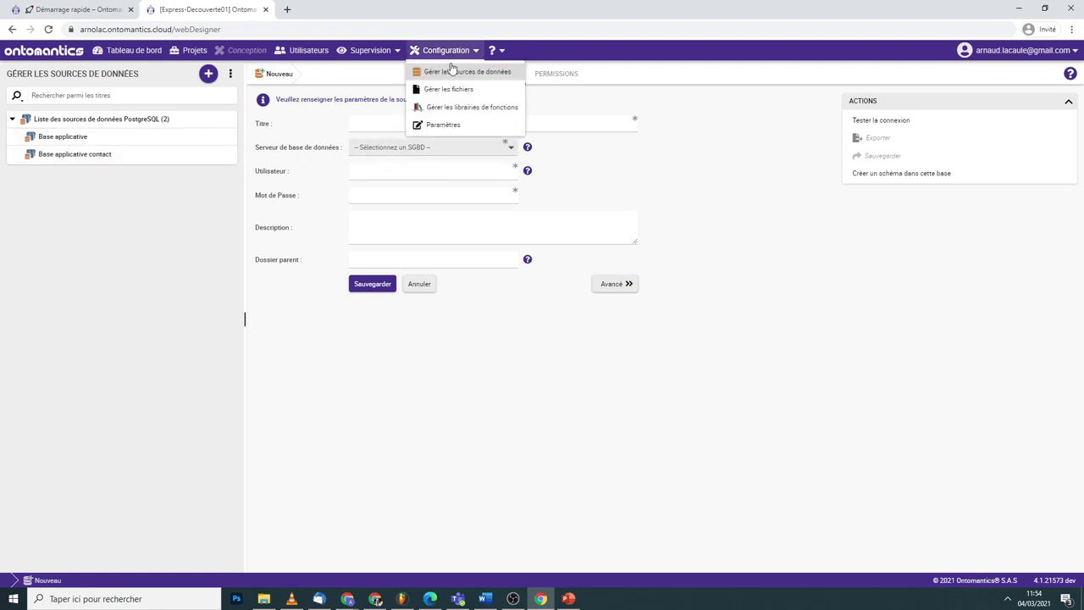
# - Browse the Paramètres general properties, then return to the still-empty Projets list
pyautogui.click(444, 125)
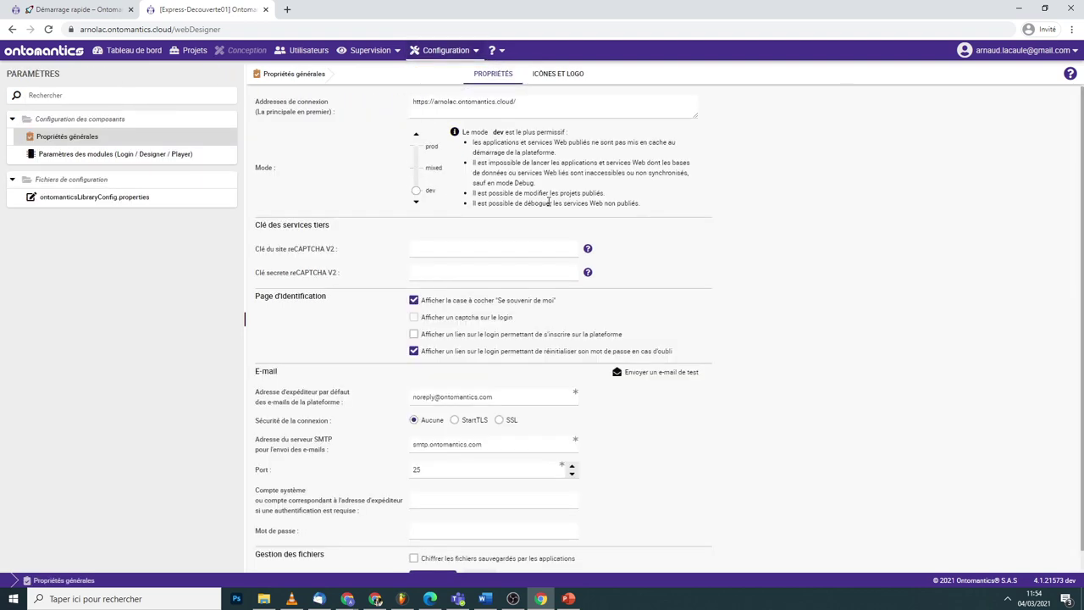
pyautogui.doubleClick(449, 50)
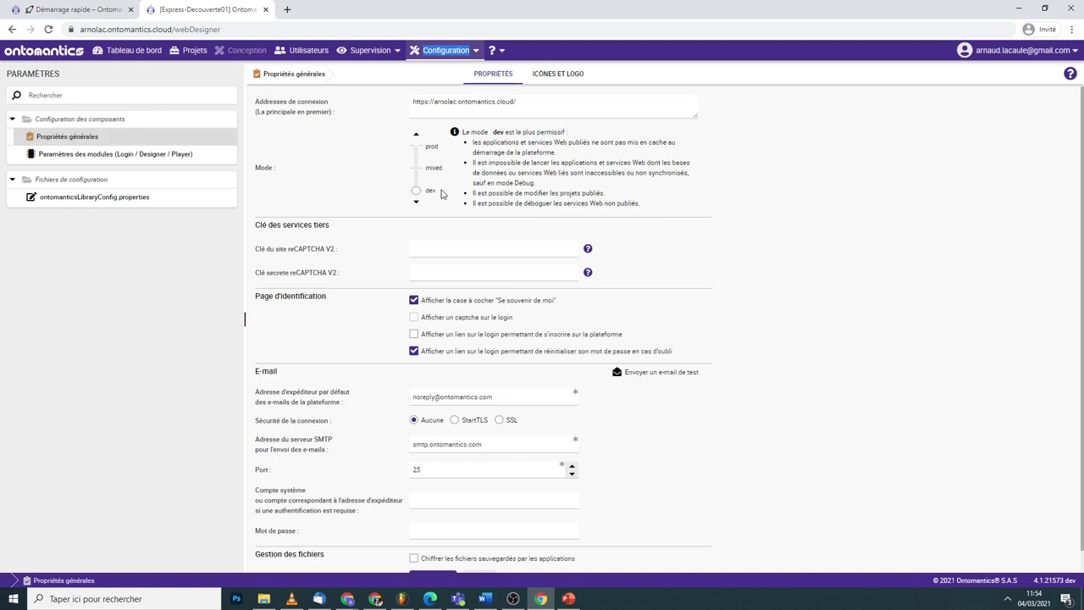
pyautogui.scroll(-1, 476, 172)
pyautogui.scroll(1, 445, 352)
pyautogui.scroll(-1, 415, 212)
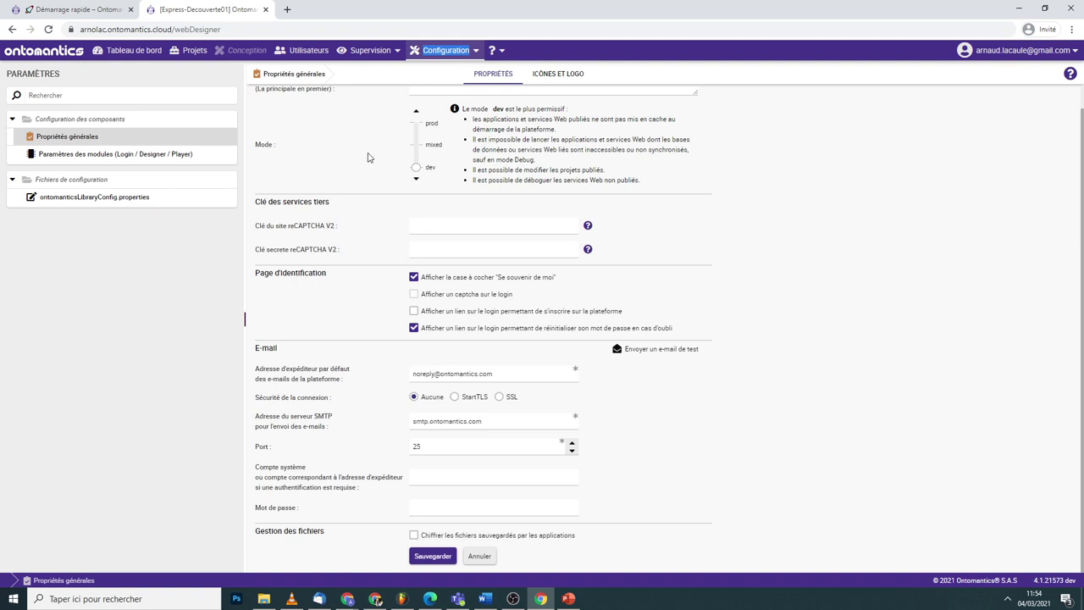
pyautogui.click(195, 53)
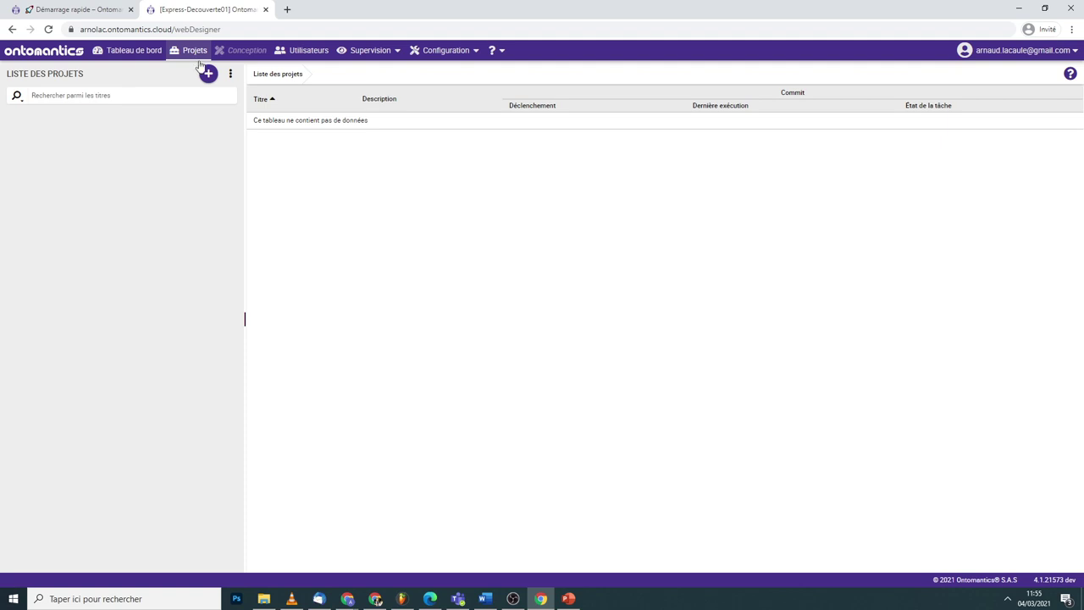
# - Add a Nouveau projet with Titre 'Contact', save it, and bring up its actions menu
pyautogui.click(208, 74)
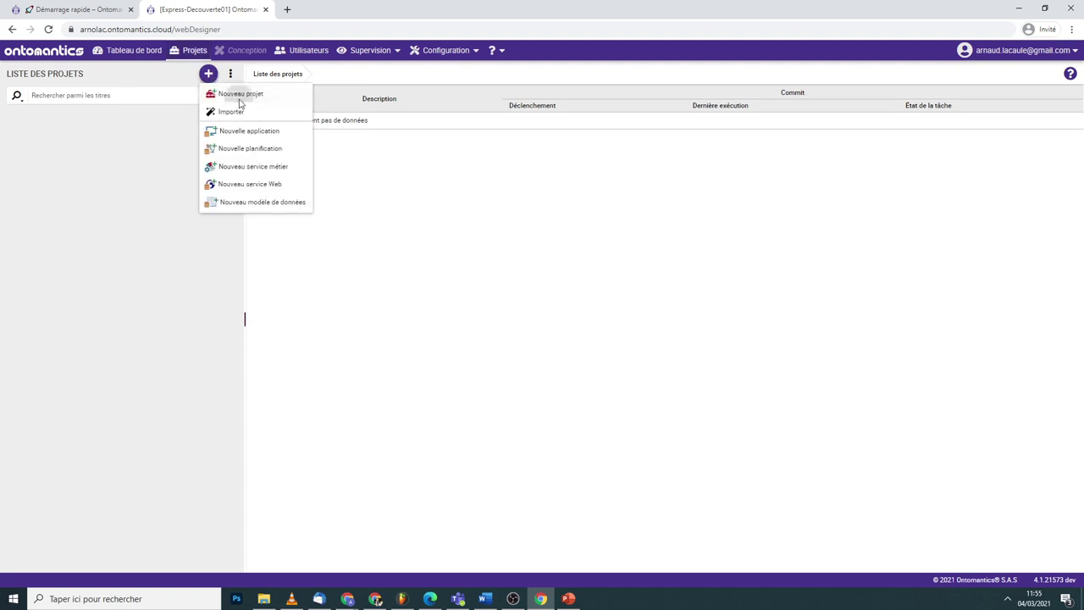
pyautogui.click(240, 94)
pyautogui.write('Contact')
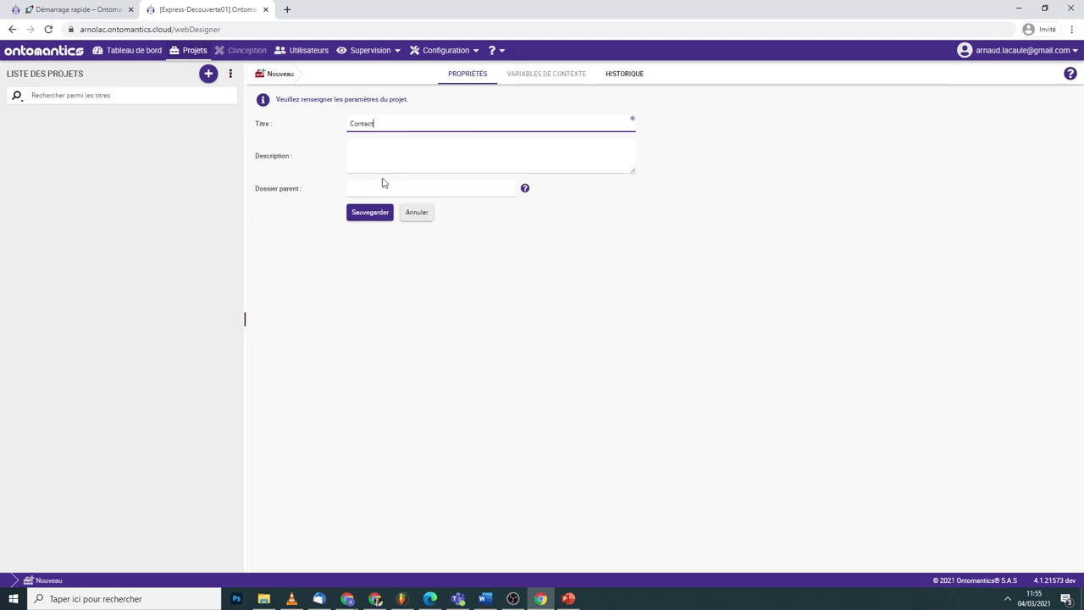
pyautogui.click(370, 213)
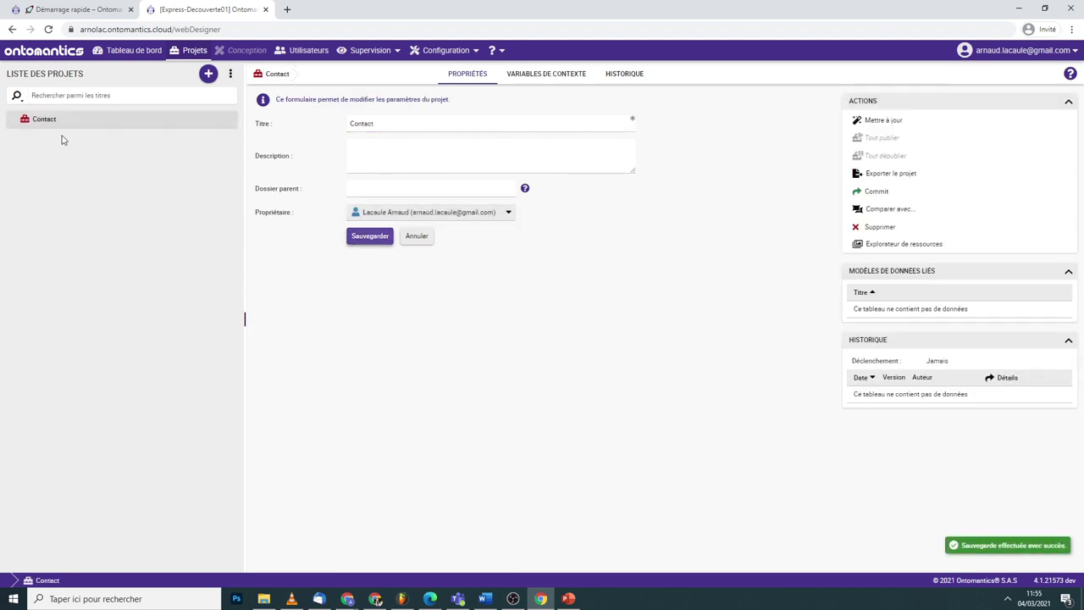
pyautogui.rightClick(68, 123)
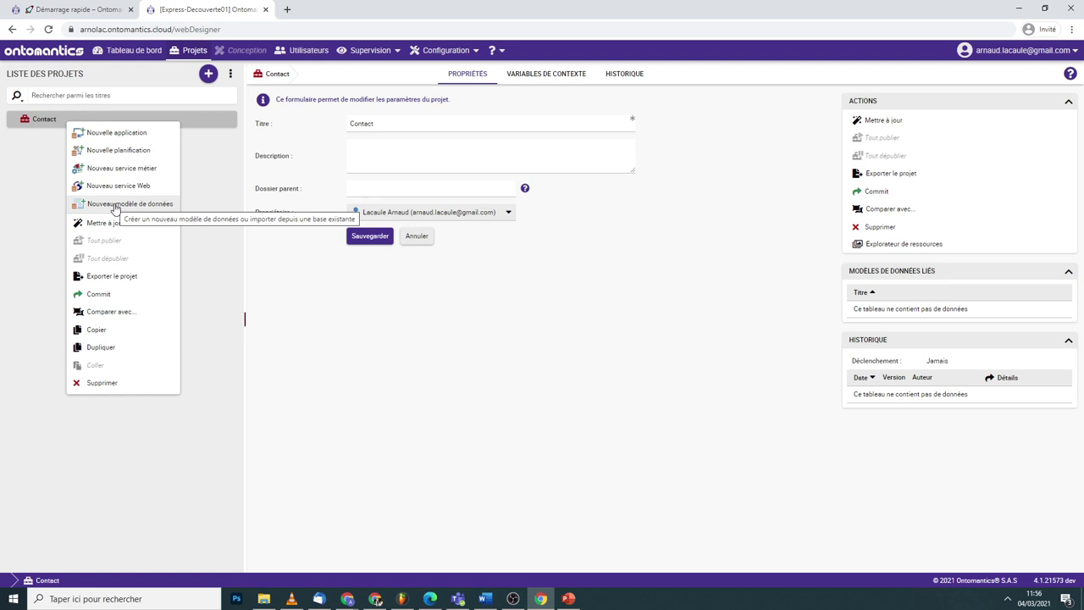
# - Save a new Contact application in the Contact project and switch to the Conception designer
pyautogui.click(85, 133)
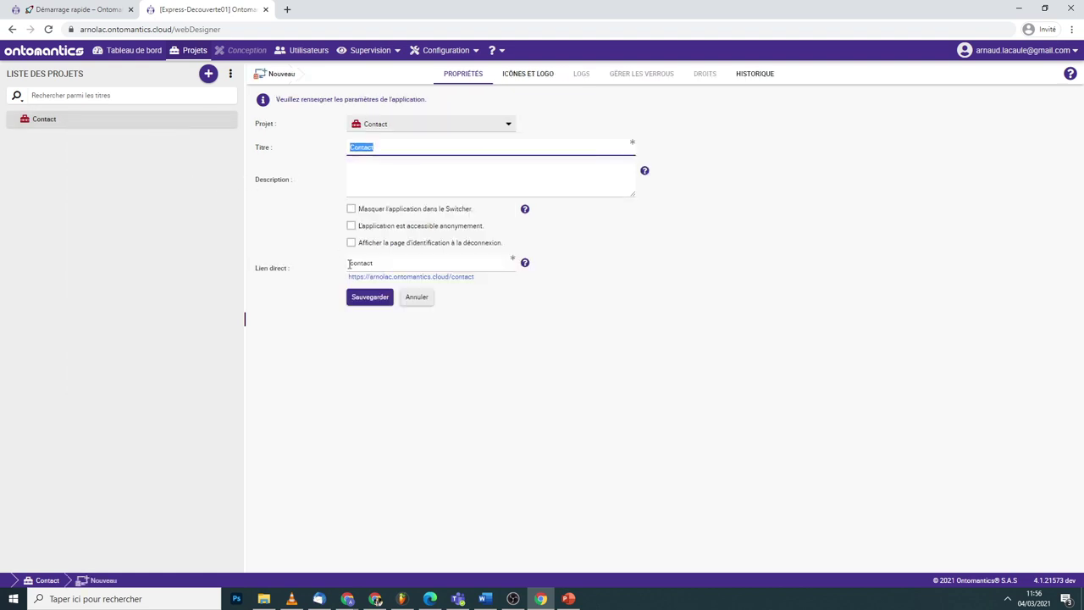
pyautogui.click(364, 297)
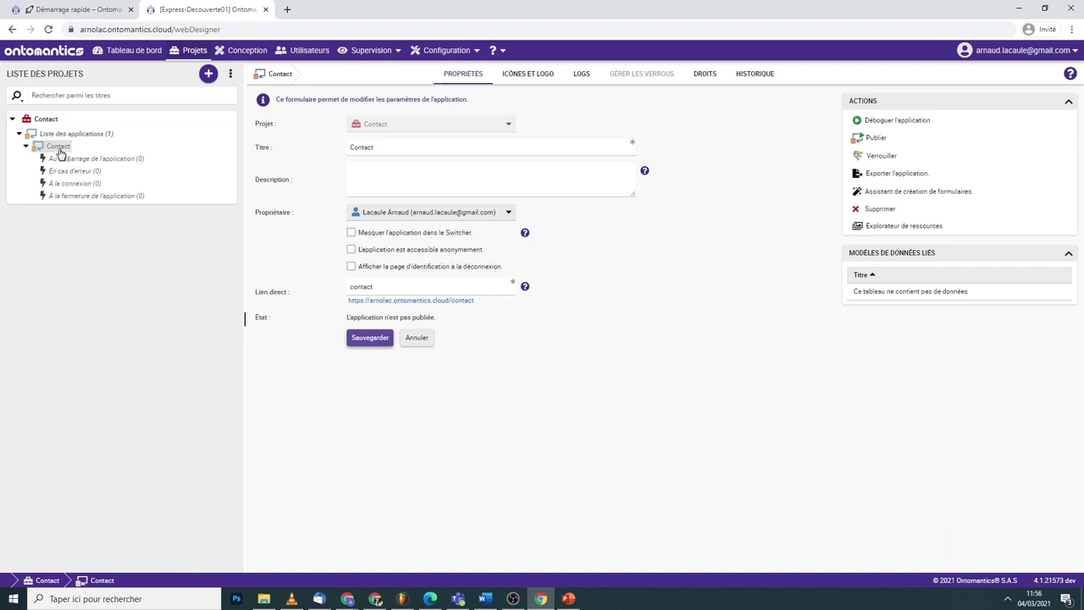
pyautogui.click(26, 147)
pyautogui.click(26, 146)
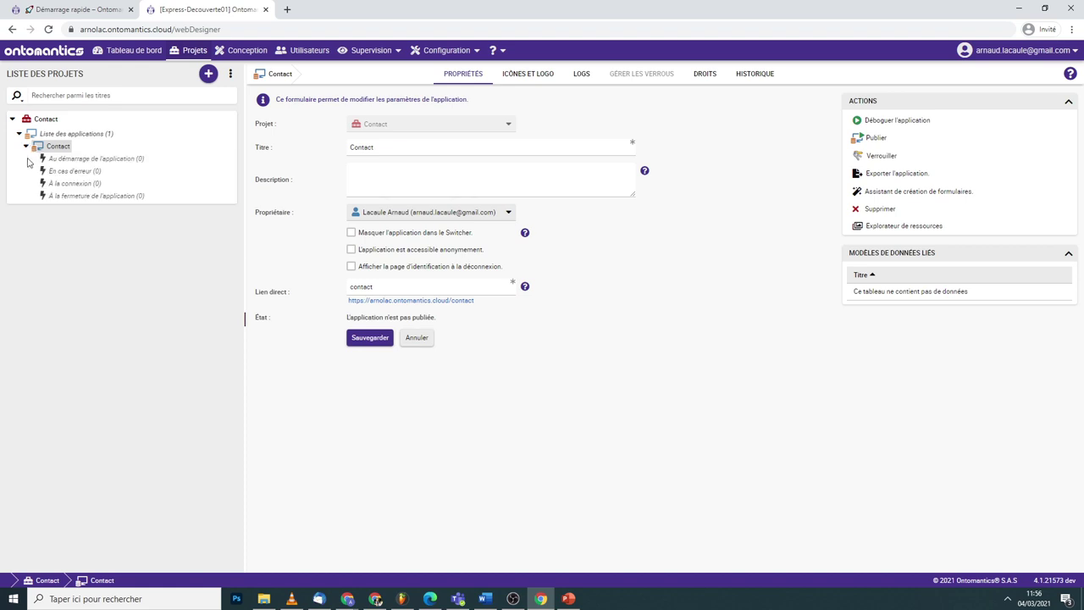
pyautogui.click(245, 51)
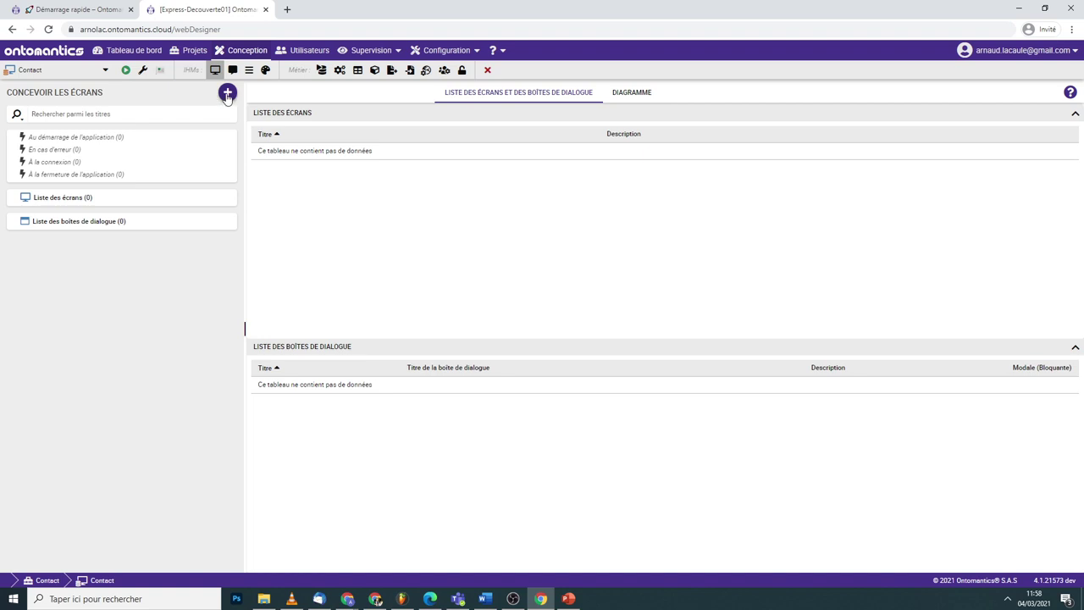
# - Save a new screen titled 'Charte' using the 'Écran avec entête et menu réactif' template
pyautogui.click(227, 93)
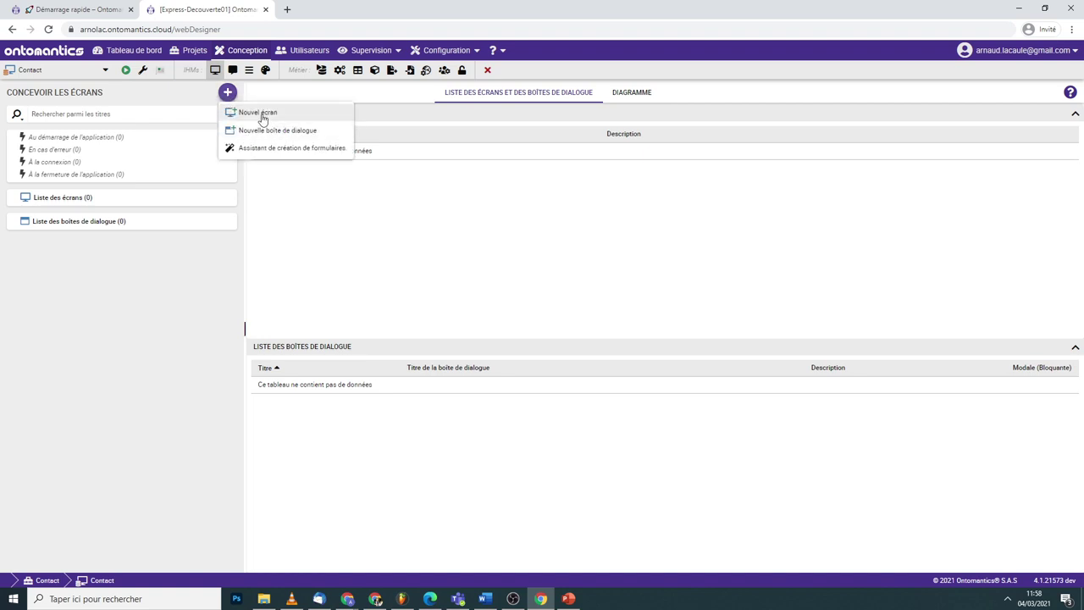
pyautogui.click(256, 112)
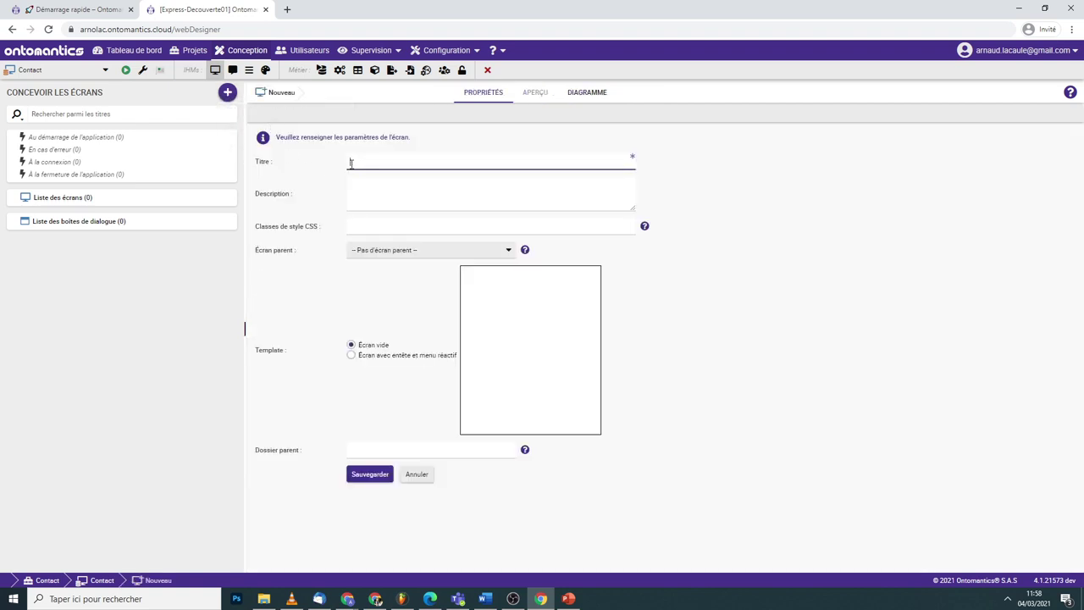
pyautogui.write('Charte')
pyautogui.click(349, 359)
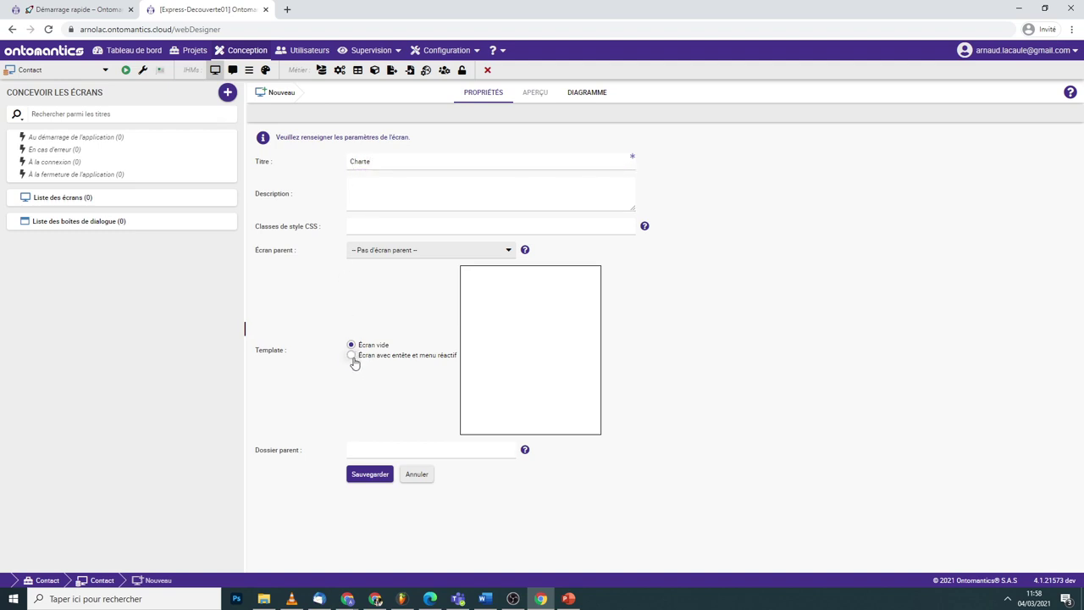
pyautogui.click(352, 357)
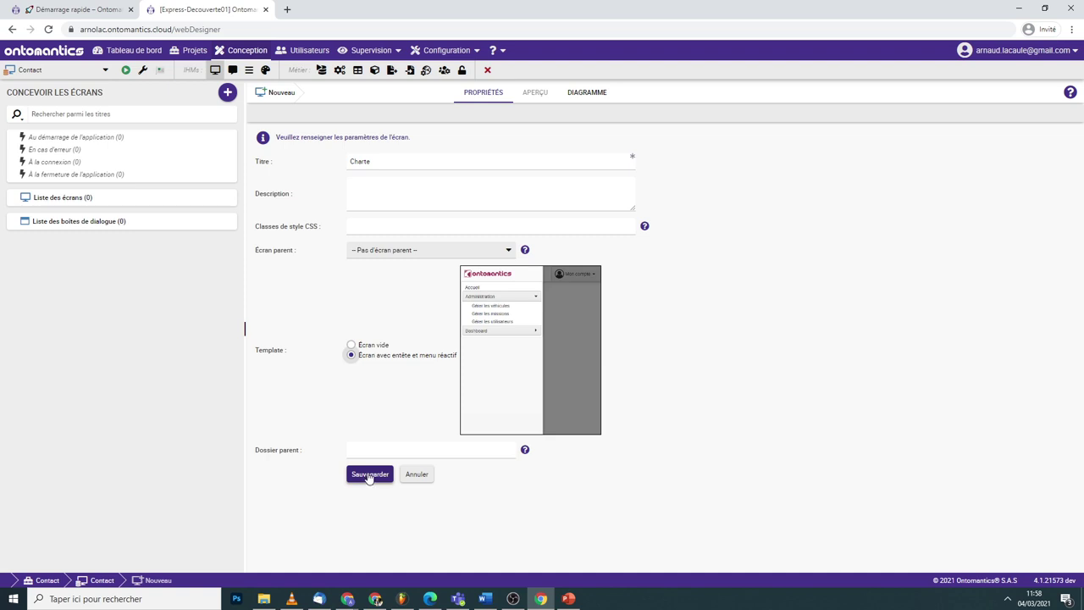
pyautogui.click(370, 476)
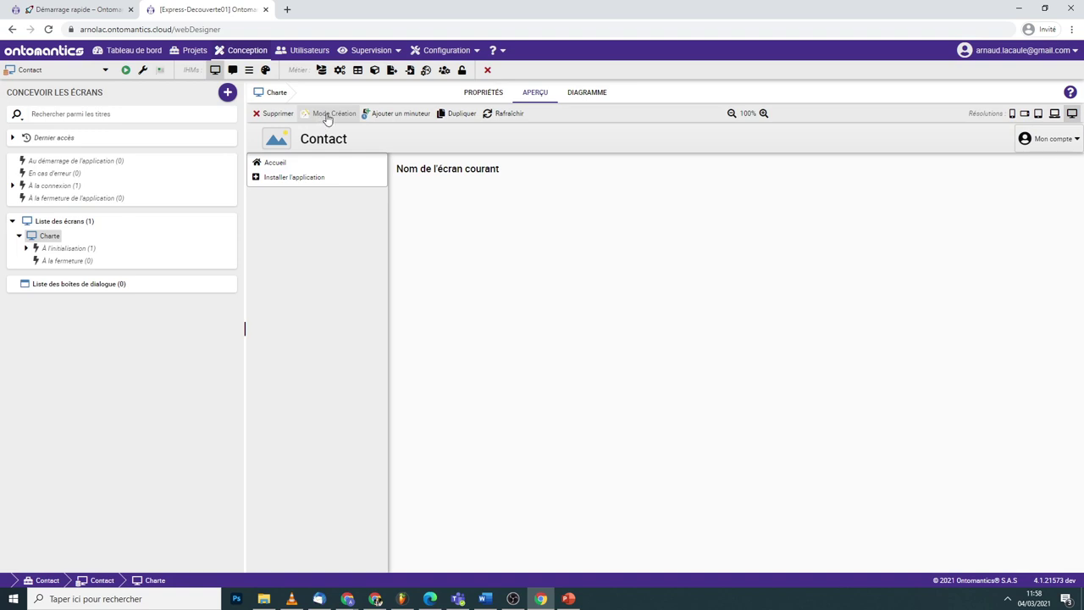
# - Put Charte in Mode Création, inspect the Ouest and Centre regions, and show the Boîte à outils
pyautogui.click(330, 118)
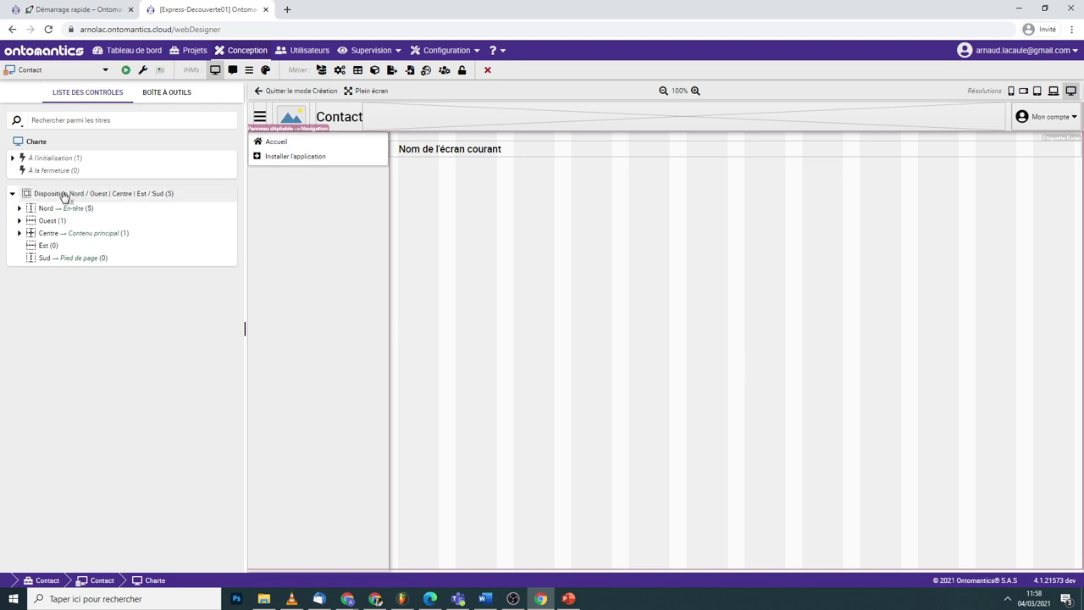
pyautogui.click(20, 224)
pyautogui.click(19, 245)
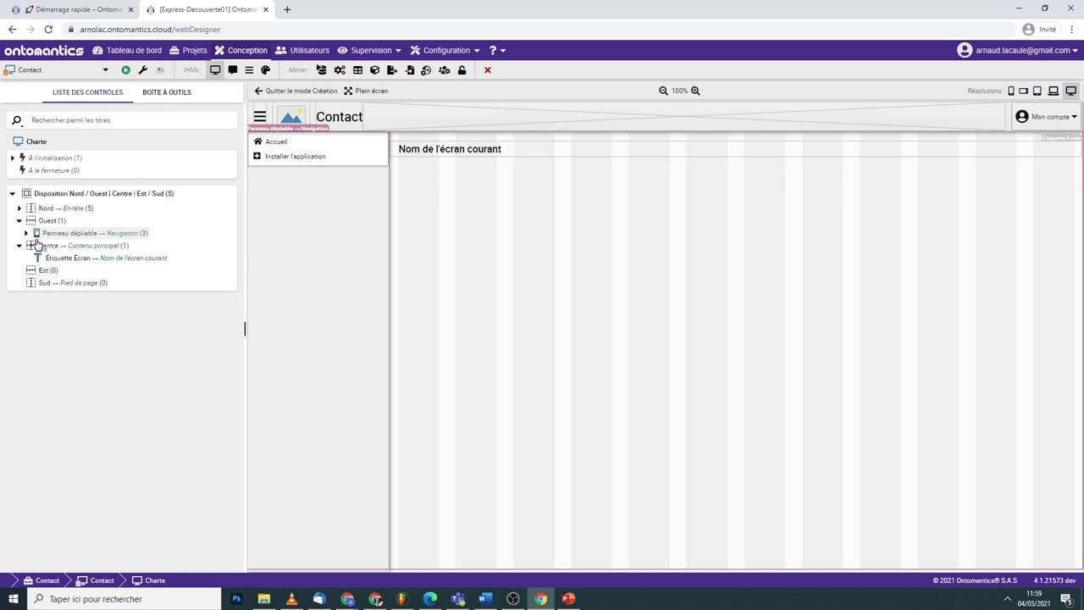
pyautogui.click(26, 234)
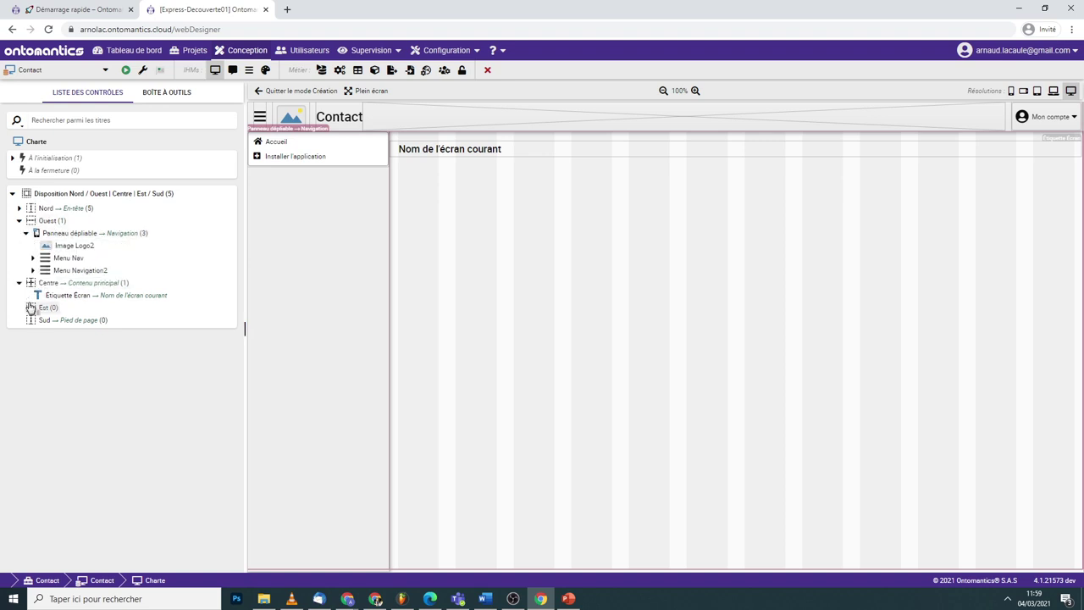
pyautogui.click(19, 283)
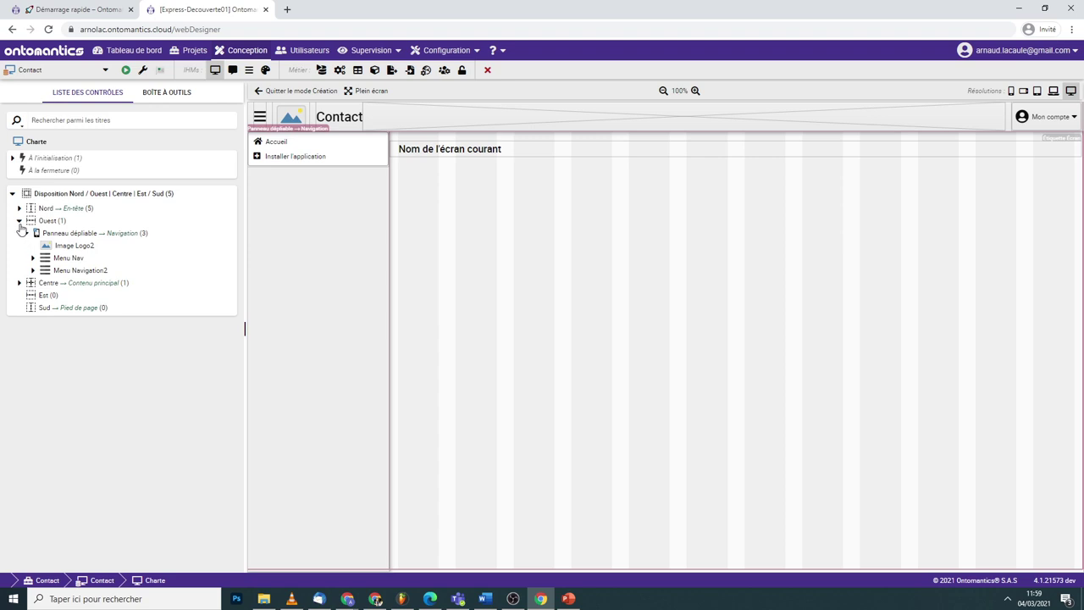
pyautogui.click(19, 220)
pyautogui.click(154, 104)
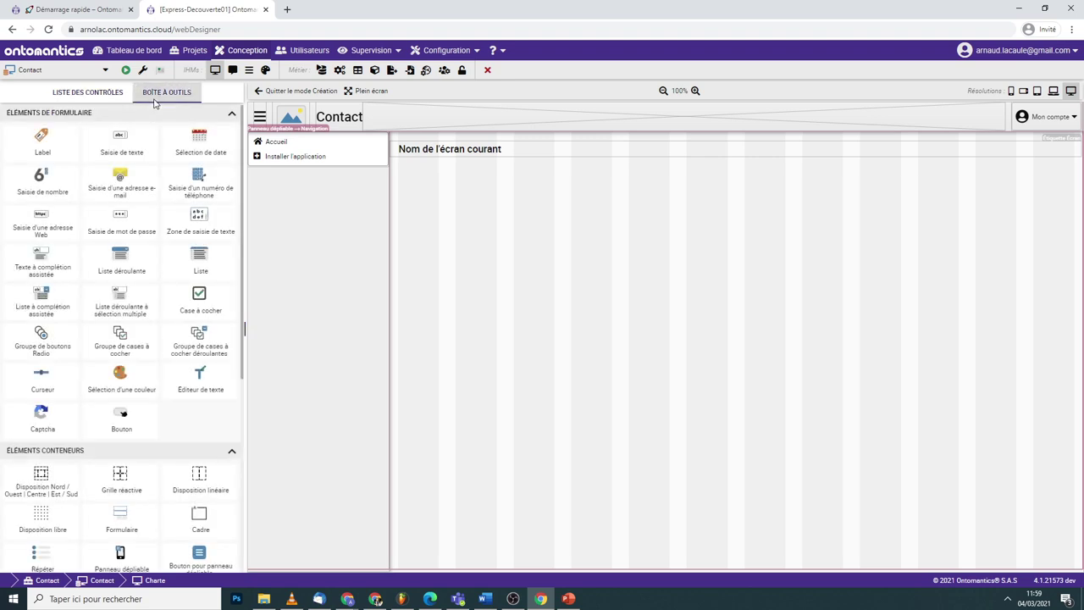
# - Insert a Tableau grid into the centre region of the Charte screen
pyautogui.scroll(-3, 96, 211)
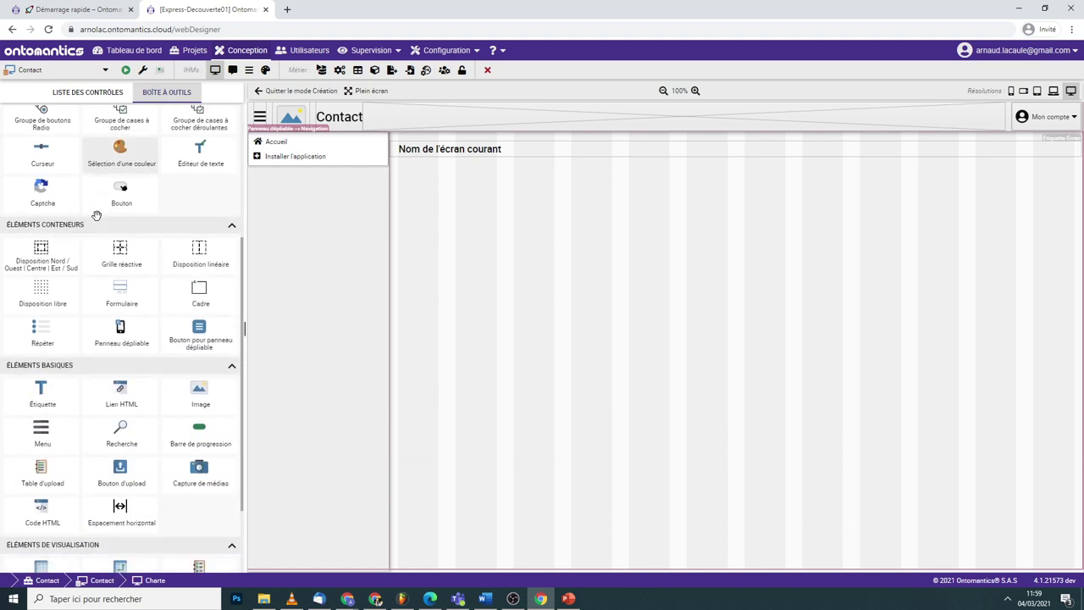
pyautogui.scroll(-2, 99, 254)
pyautogui.scroll(5, 100, 271)
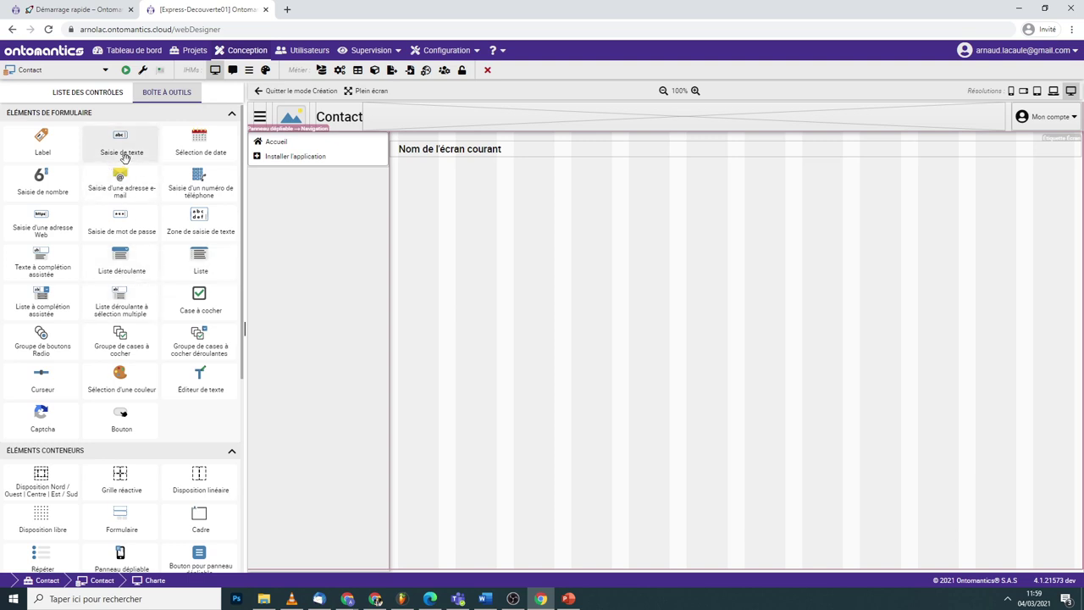
pyautogui.moveTo(124, 154)
pyautogui.mouseDown()
pyautogui.moveTo(500, 347)
pyautogui.moveTo(678, 411)
pyautogui.moveTo(736, 365)
pyautogui.moveTo(719, 363)
pyautogui.moveTo(735, 371)
pyautogui.mouseUp()
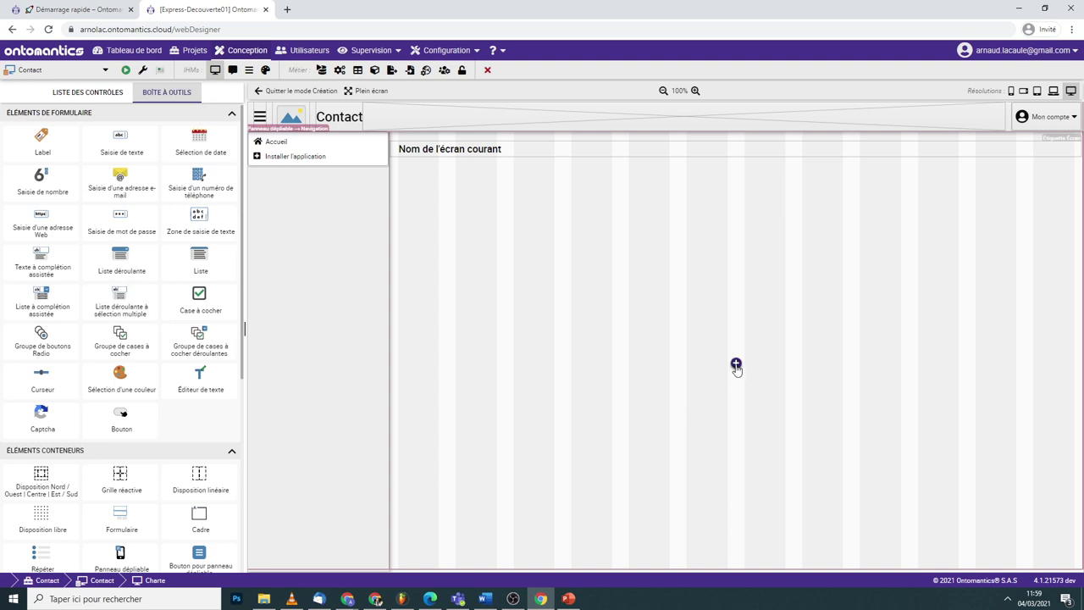
pyautogui.click(736, 365)
pyautogui.scroll(-5, 830, 254)
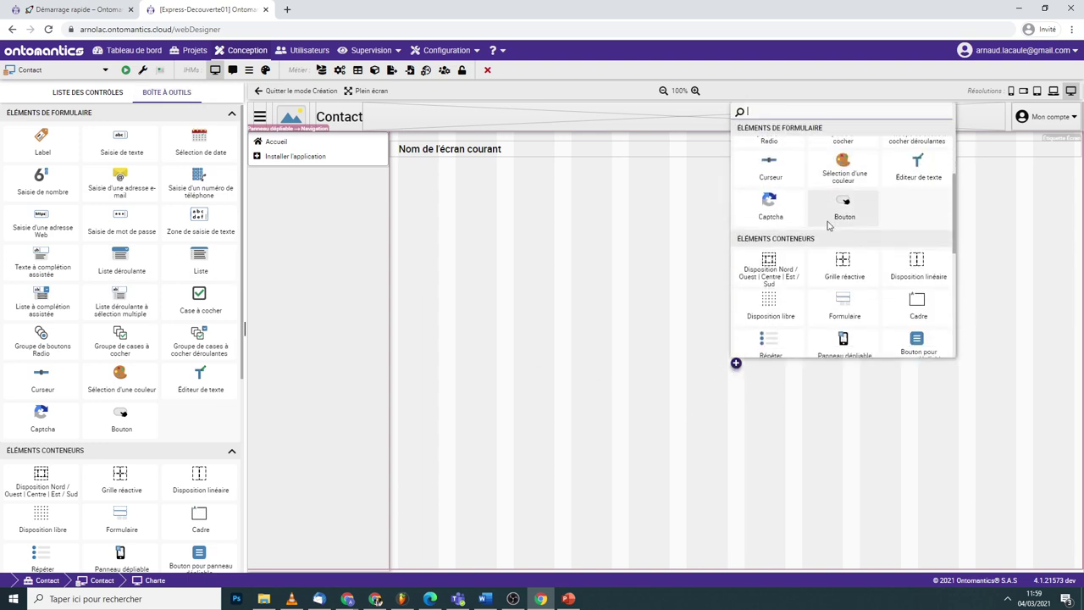
pyautogui.scroll(-3, 828, 225)
pyautogui.scroll(8, 825, 231)
pyautogui.scroll(-10, 826, 237)
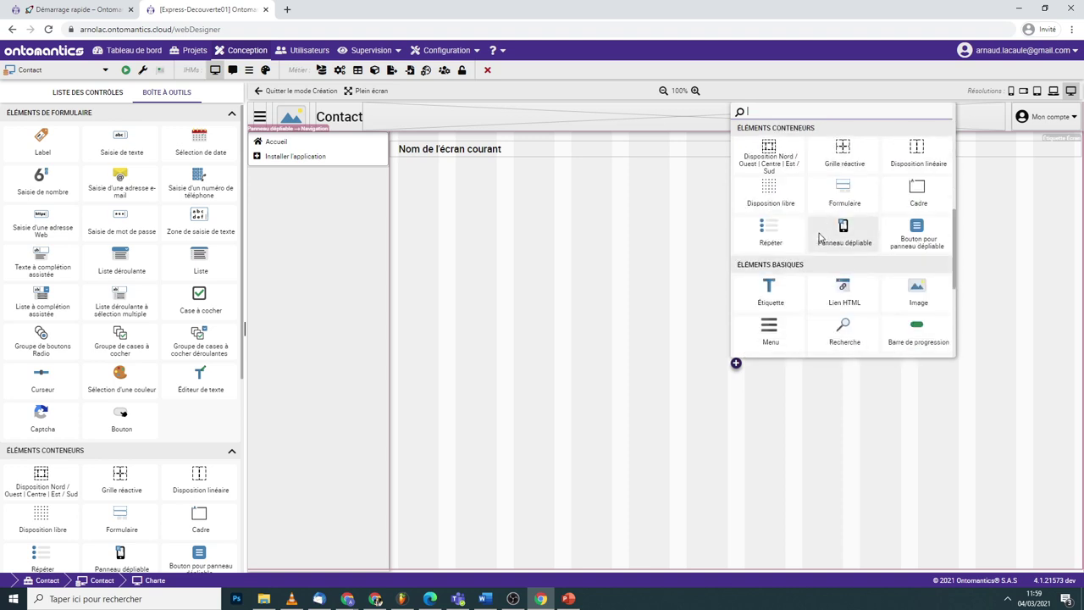
pyautogui.click(771, 330)
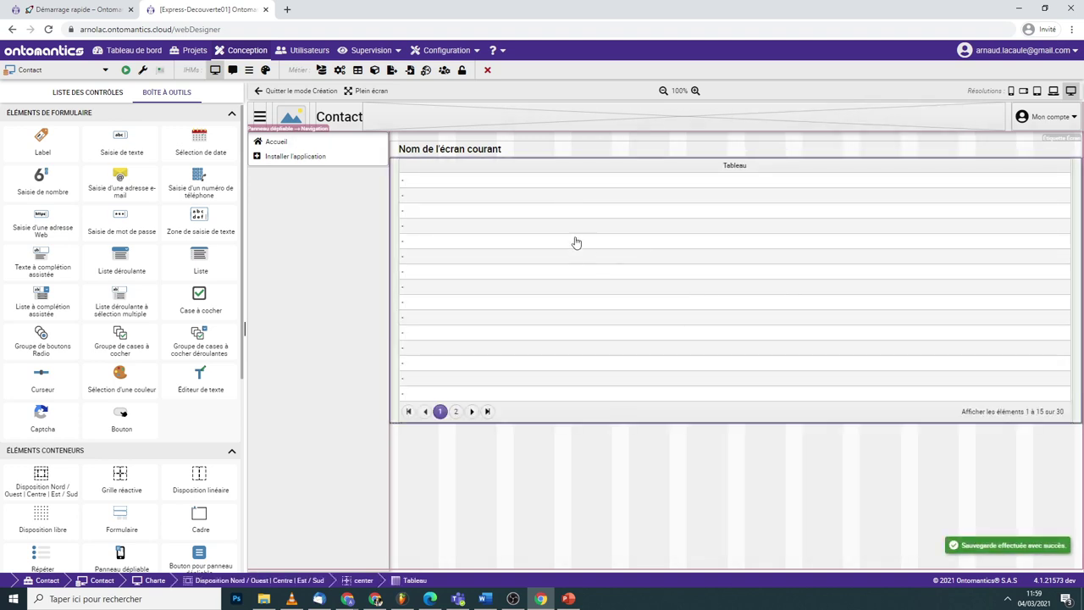
# - Delete the Tableau grid from the Charte screen, confirming with Oui
pyautogui.rightClick(576, 231)
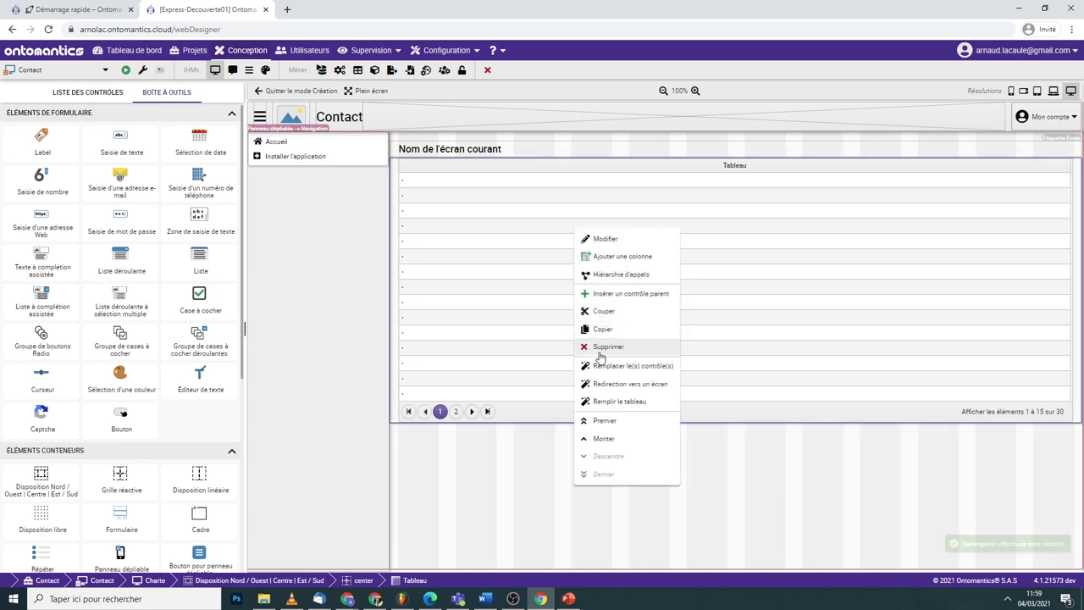
pyautogui.click(598, 348)
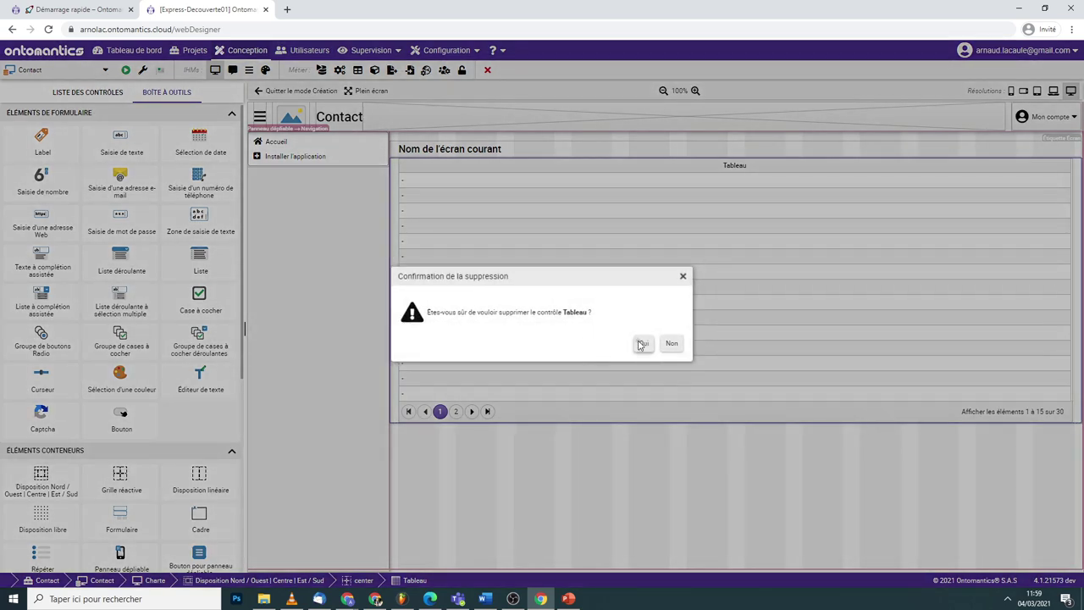
pyautogui.click(642, 343)
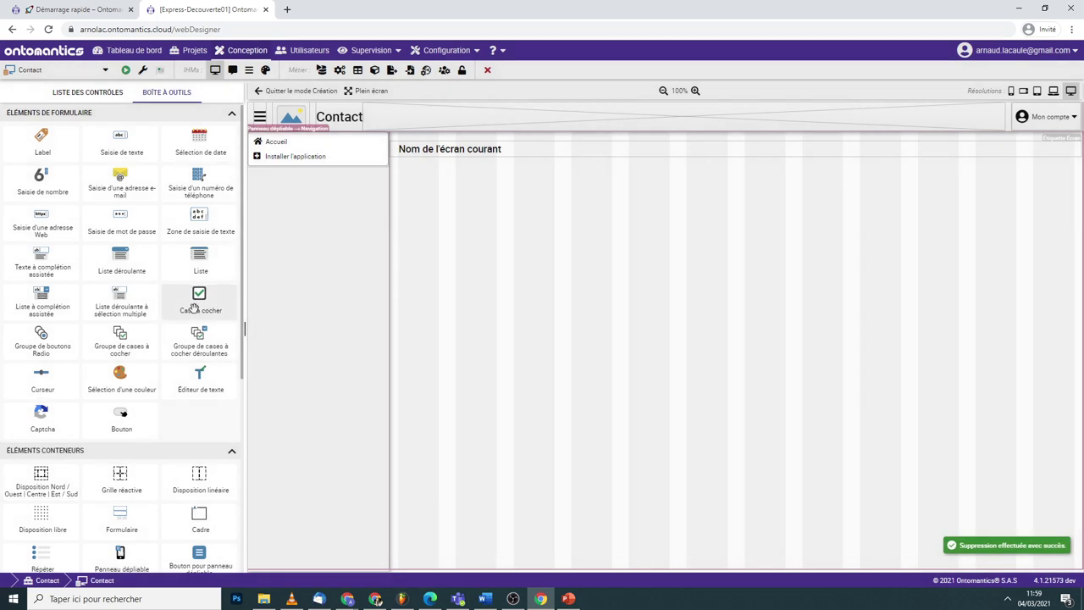
pyautogui.scroll(-4, 170, 339)
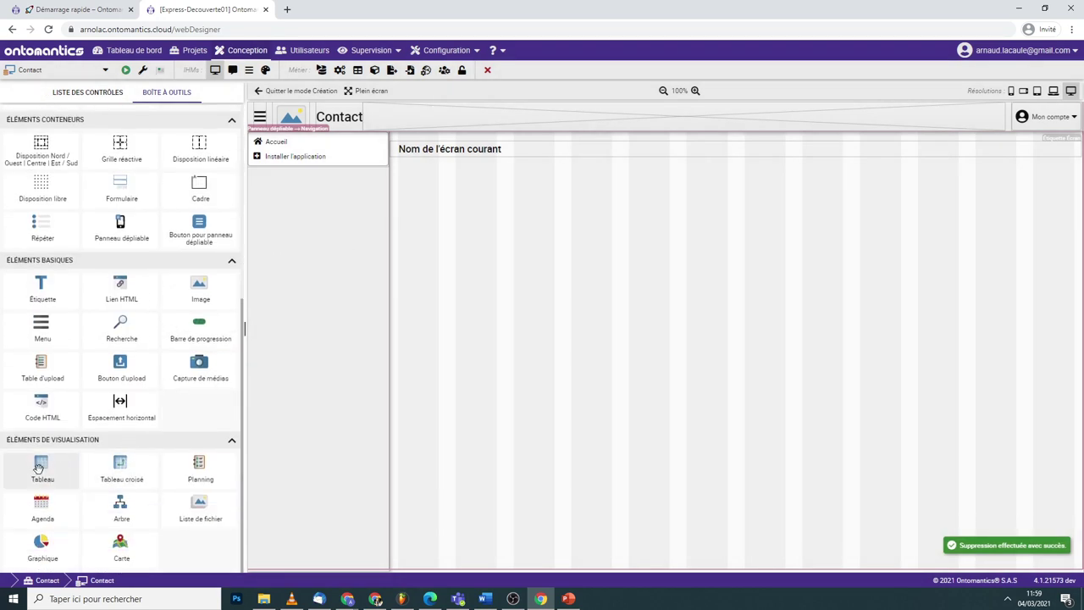
# - Drop a second table into the main content, delete it too, and show the Liste des contrôles tree
pyautogui.moveTo(43, 467); pyautogui.dragTo(667, 364)
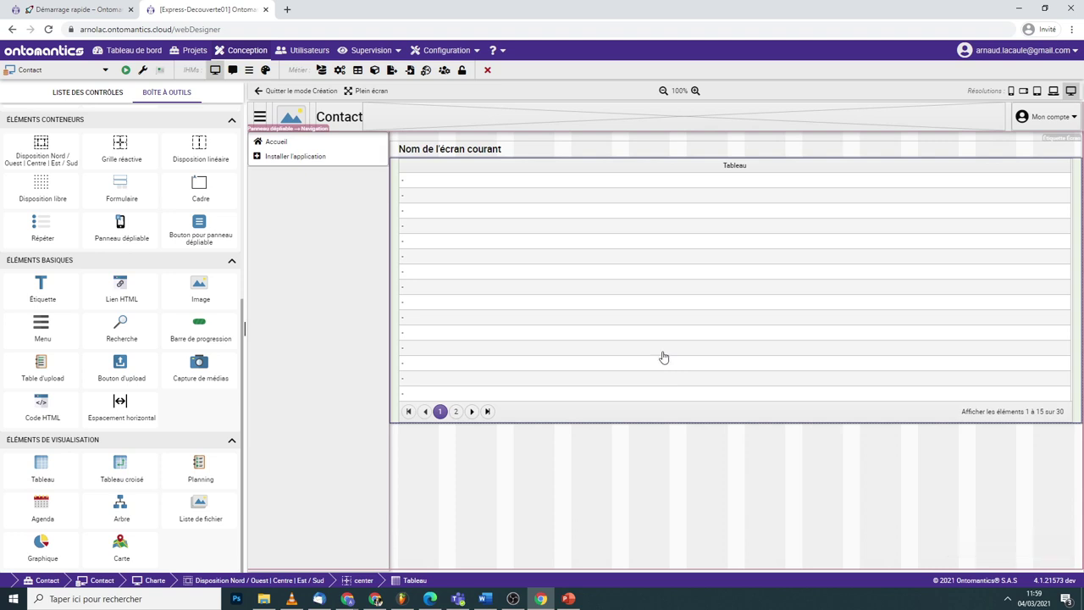
pyautogui.rightClick(666, 362)
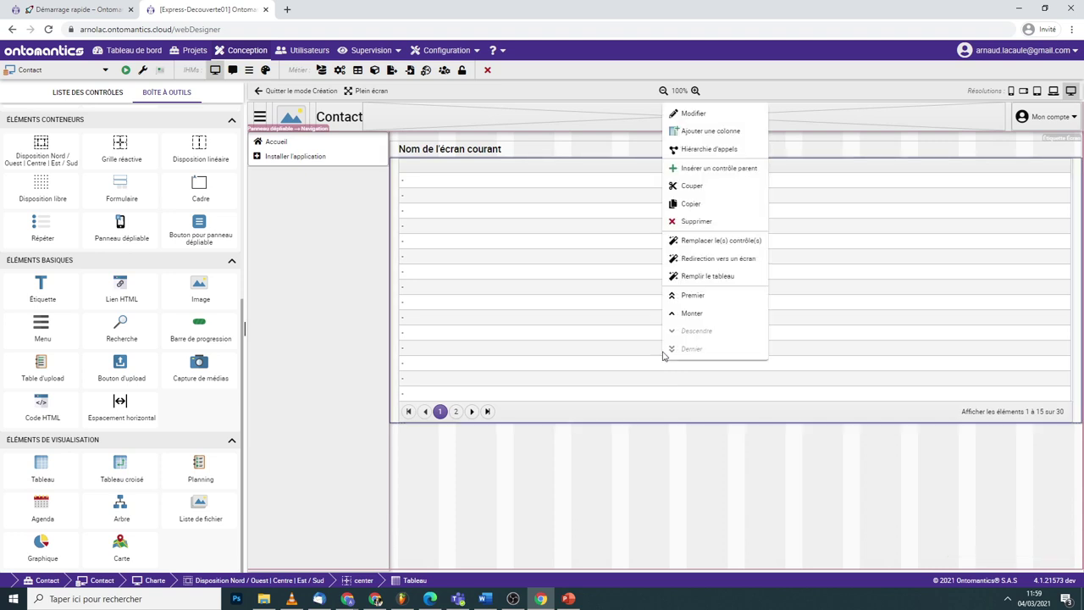
pyautogui.click(696, 221)
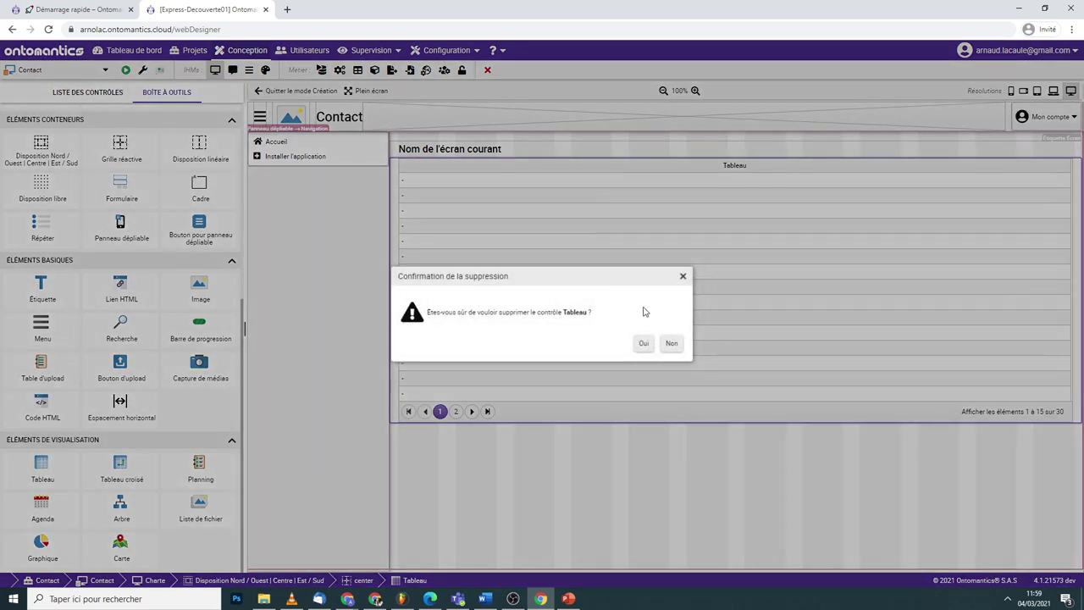
pyautogui.click(642, 343)
pyautogui.click(87, 92)
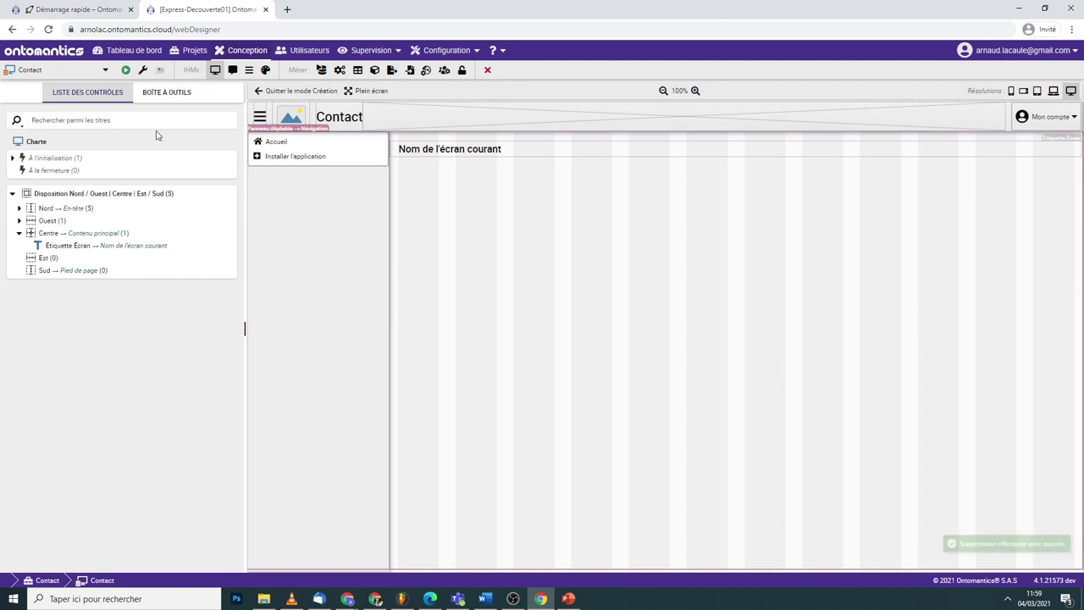
pyautogui.click(84, 9)
pyautogui.scroll(-5, 427, 267)
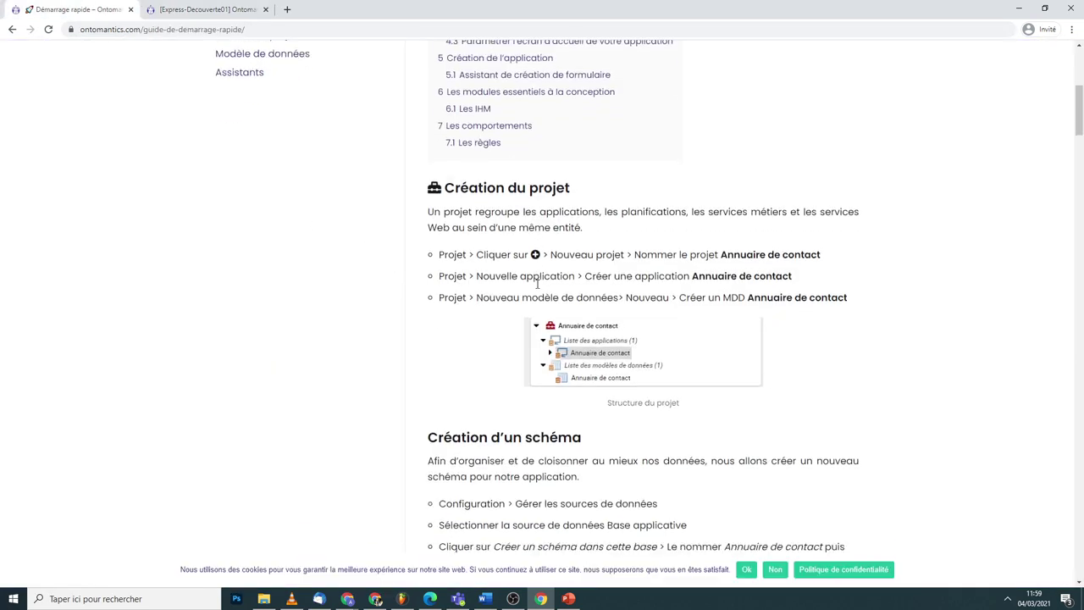
pyautogui.scroll(-5, 535, 290)
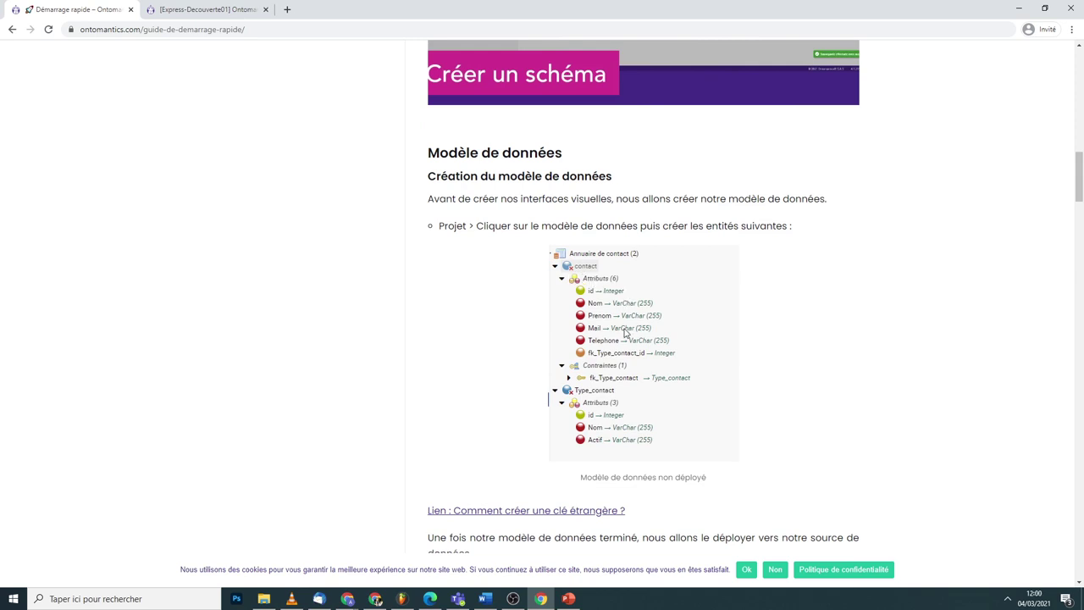
pyautogui.scroll(-1, 624, 336)
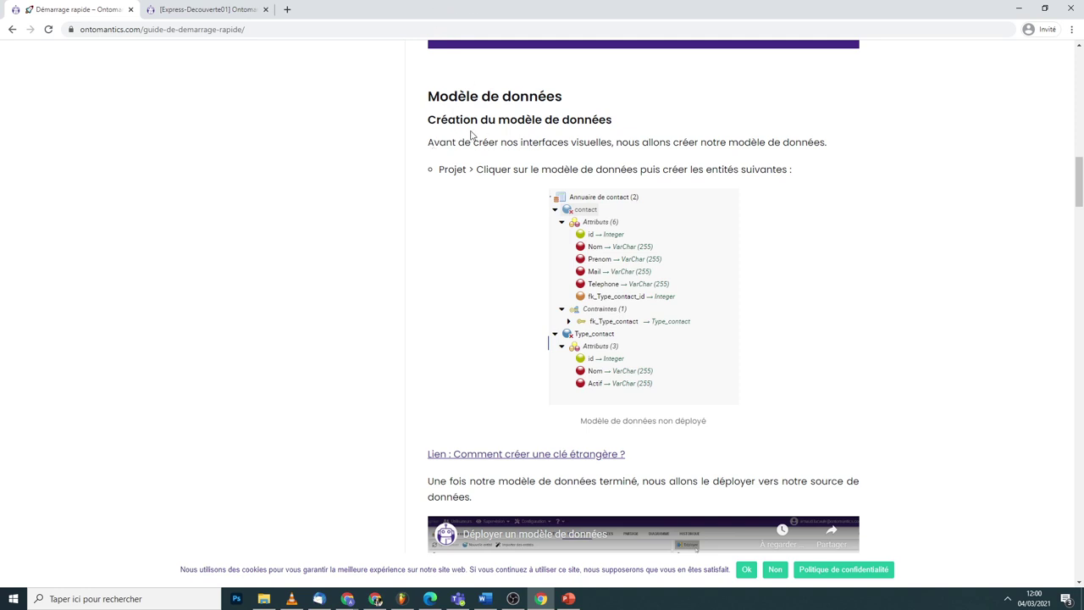
pyautogui.click(1019, 8)
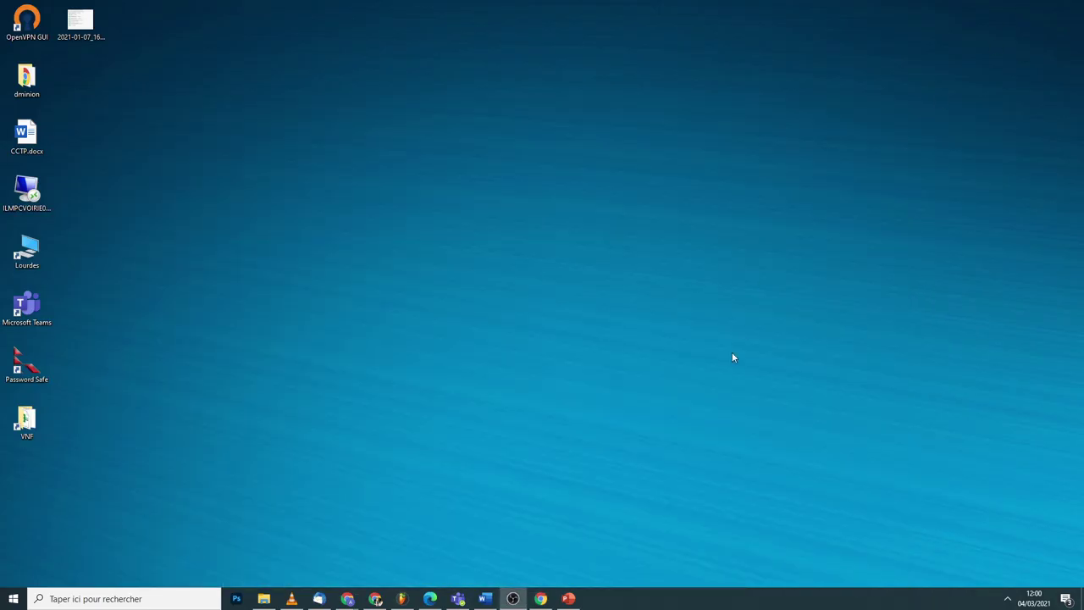
pyautogui.click(542, 597)
pyautogui.click(243, 8)
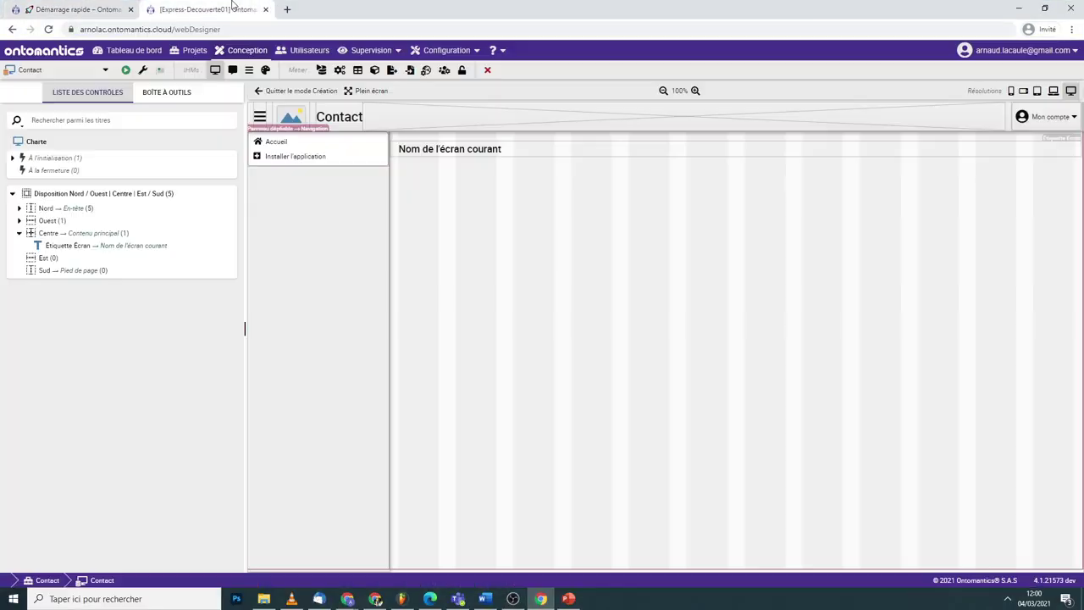
# - Create and save a blank Contact data model in the Contact project, then view the guide's data-model section
pyautogui.click(188, 54)
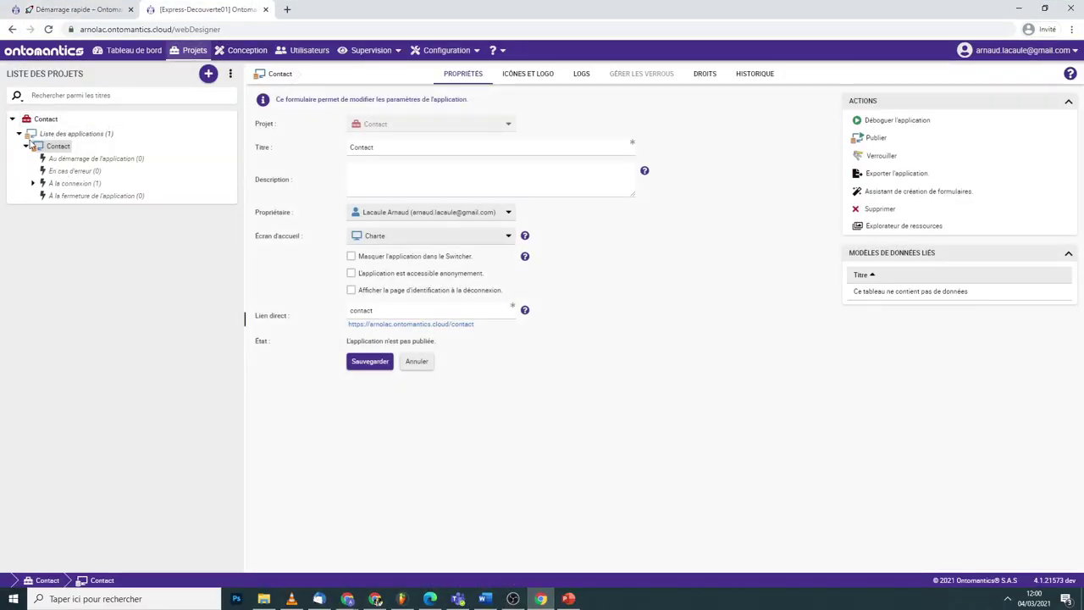
pyautogui.rightClick(49, 119)
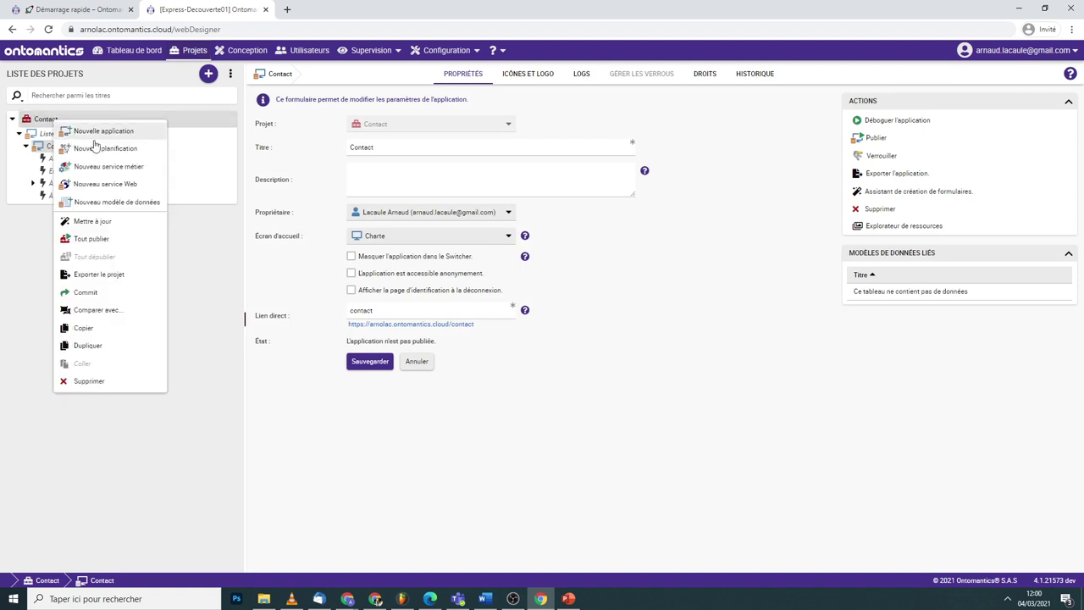
pyautogui.click(106, 204)
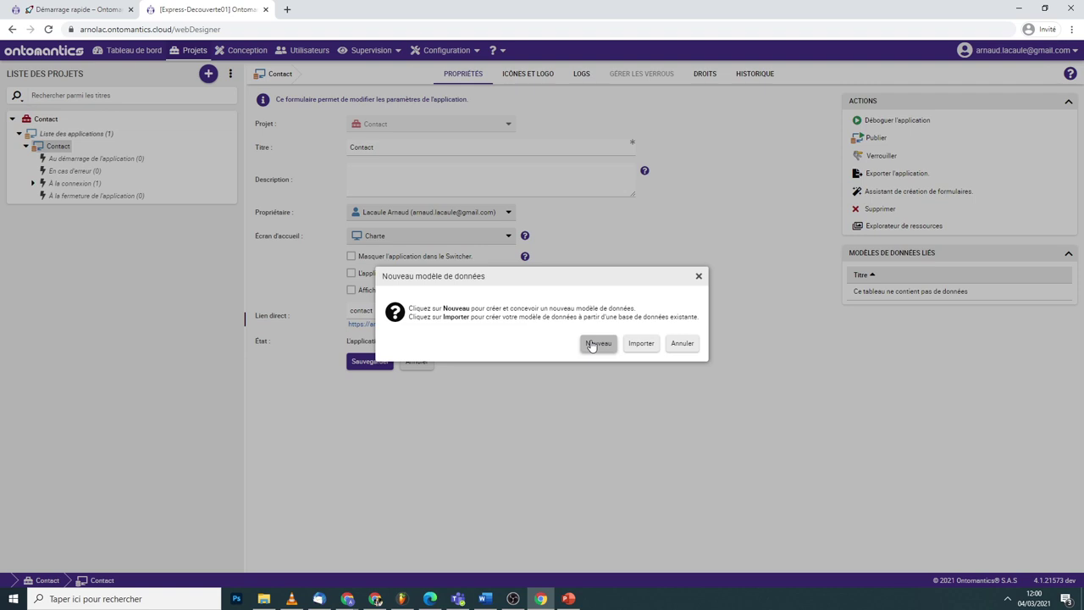
pyautogui.click(597, 343)
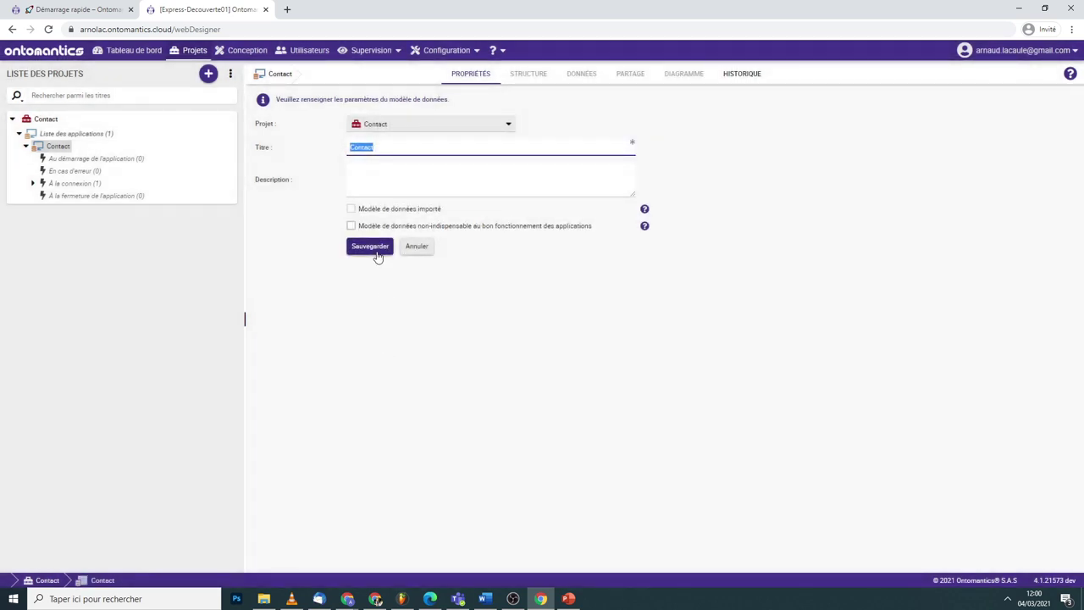
pyautogui.click(377, 254)
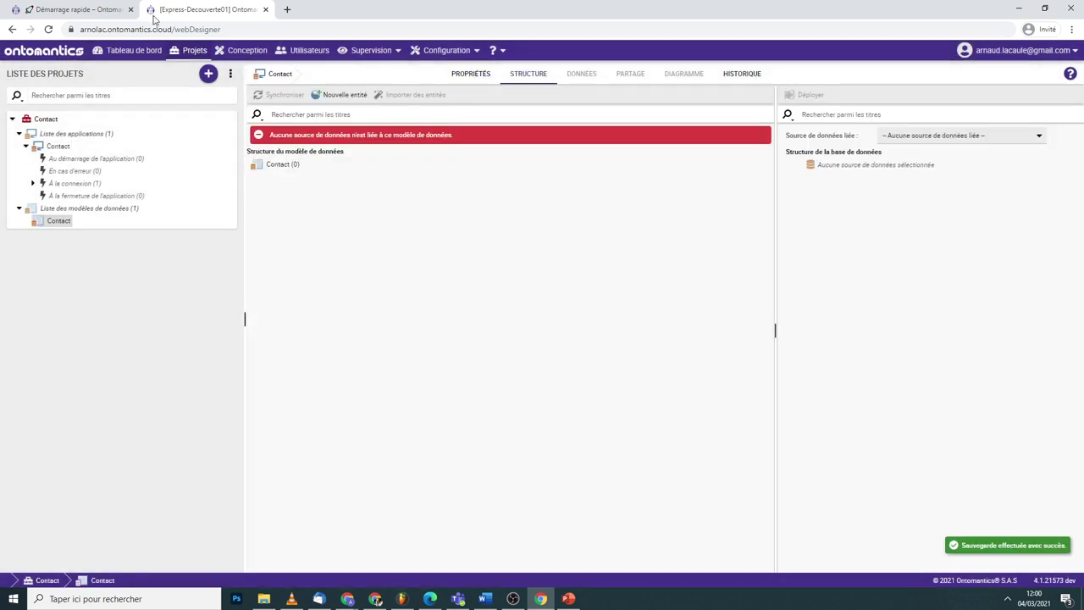
pyautogui.click(77, 9)
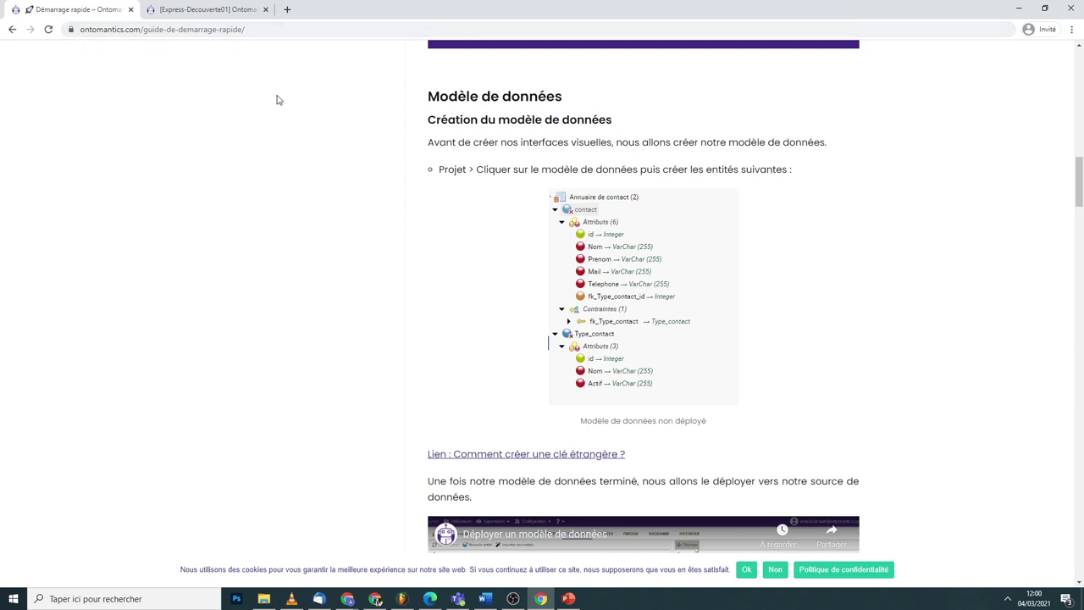
# - Add a Contact table entity with an auto-generated id Integer key to the Contact data model
pyautogui.click(200, 9)
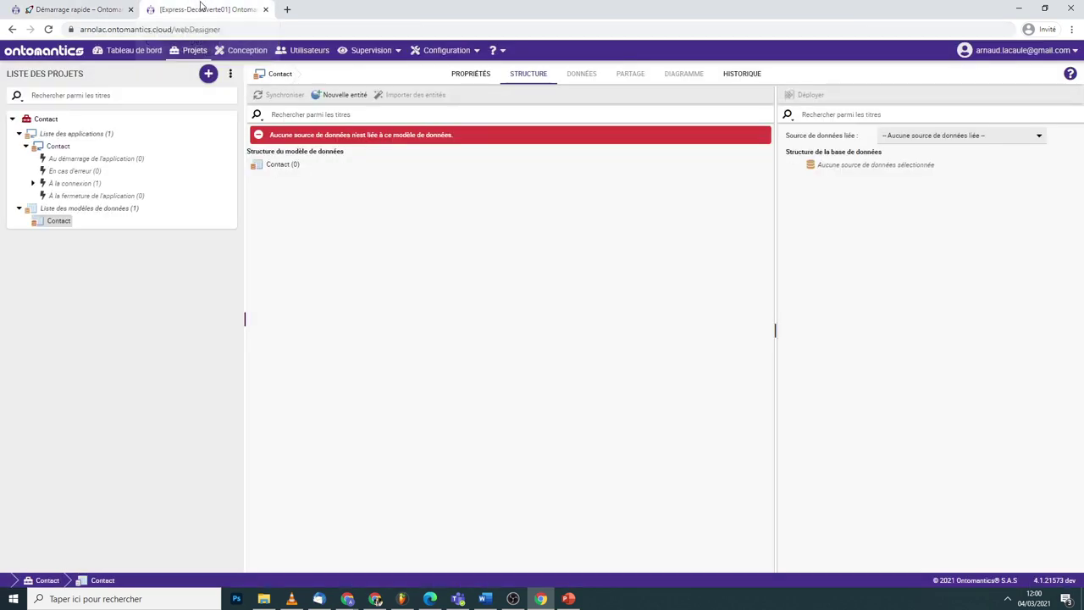
pyautogui.rightClick(308, 172)
pyautogui.click(314, 177)
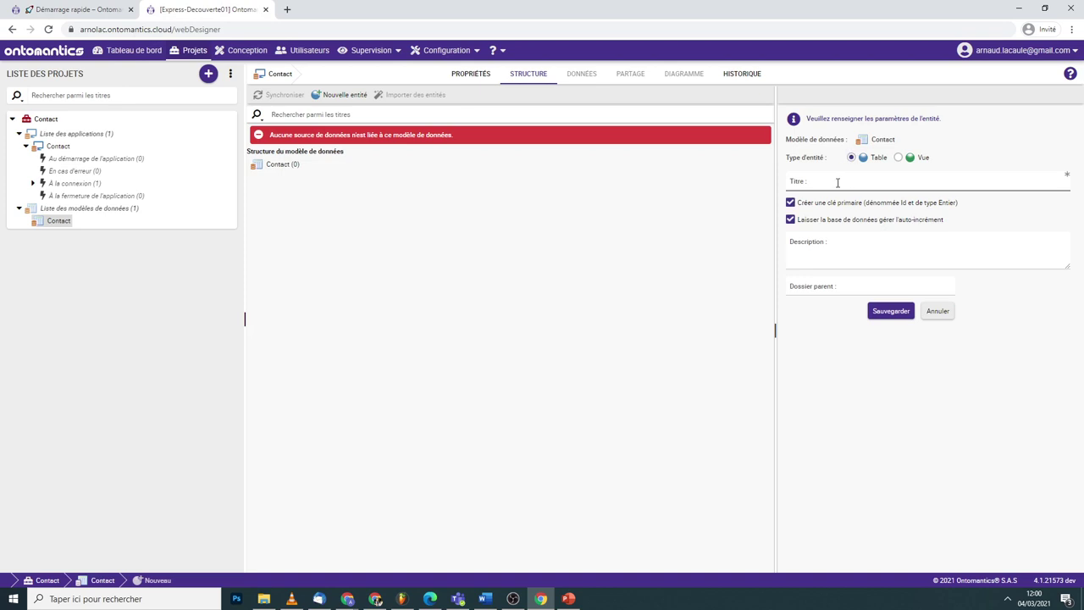
pyautogui.click(838, 182)
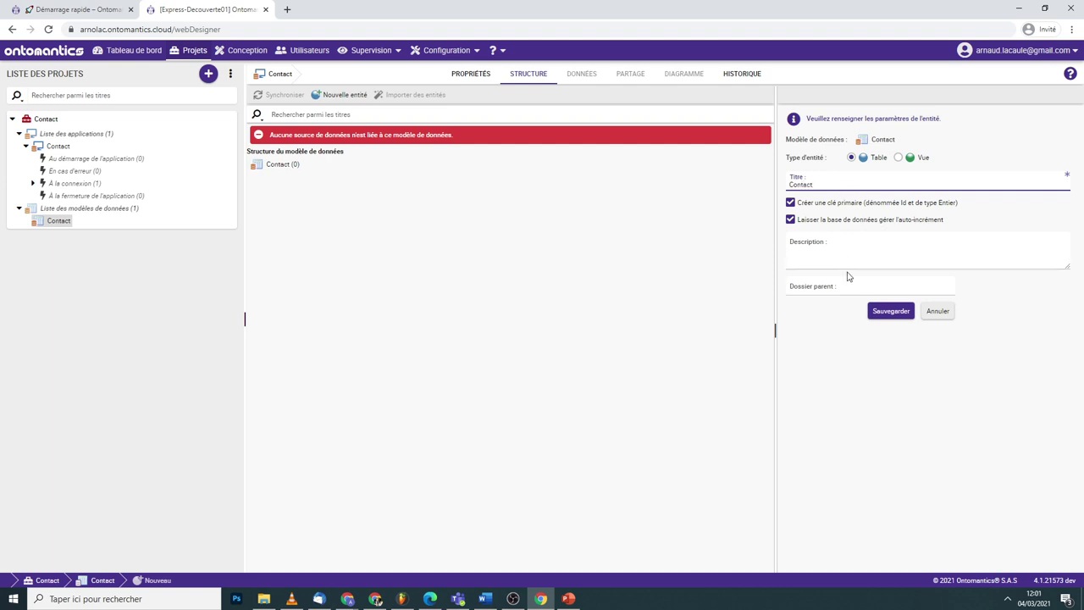
pyautogui.click(885, 313)
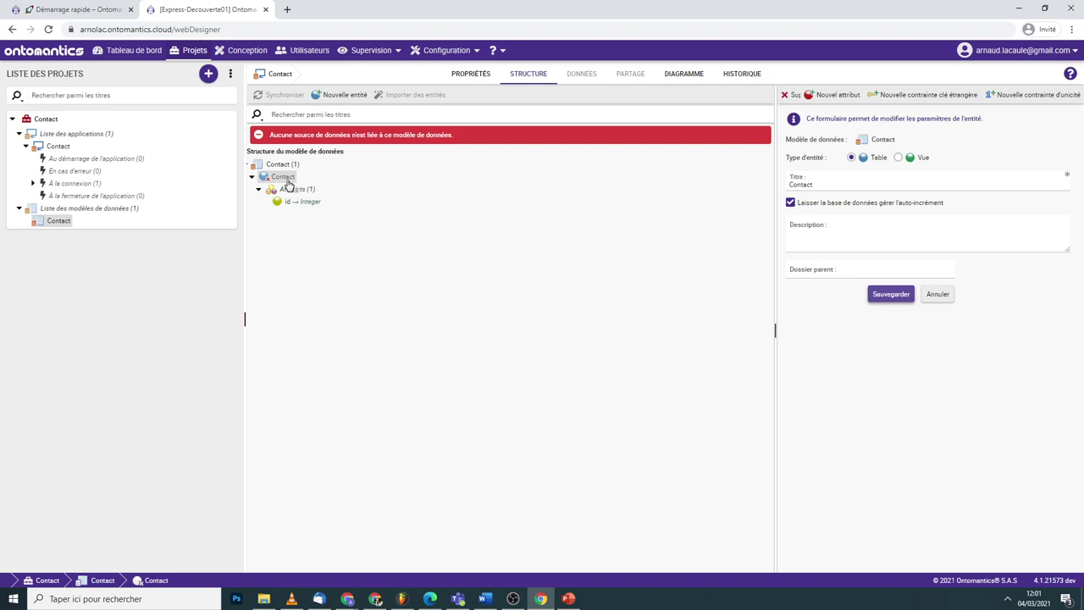
# - Give the Contact entity a Nom attribute of type VarChar (255) and save it
pyautogui.rightClick(288, 185)
pyautogui.click(330, 193)
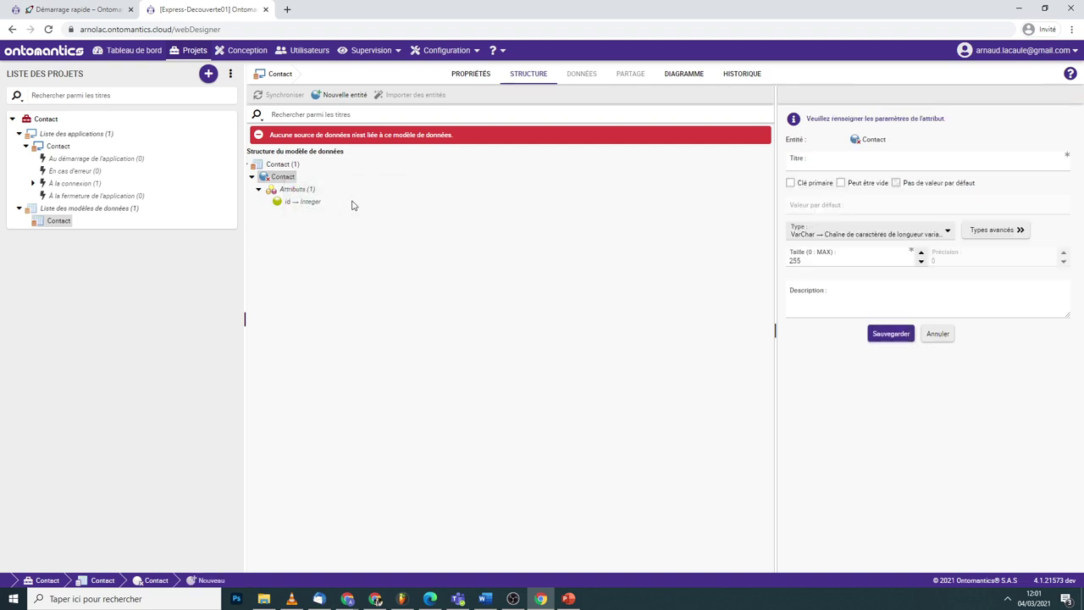
pyautogui.click(813, 233)
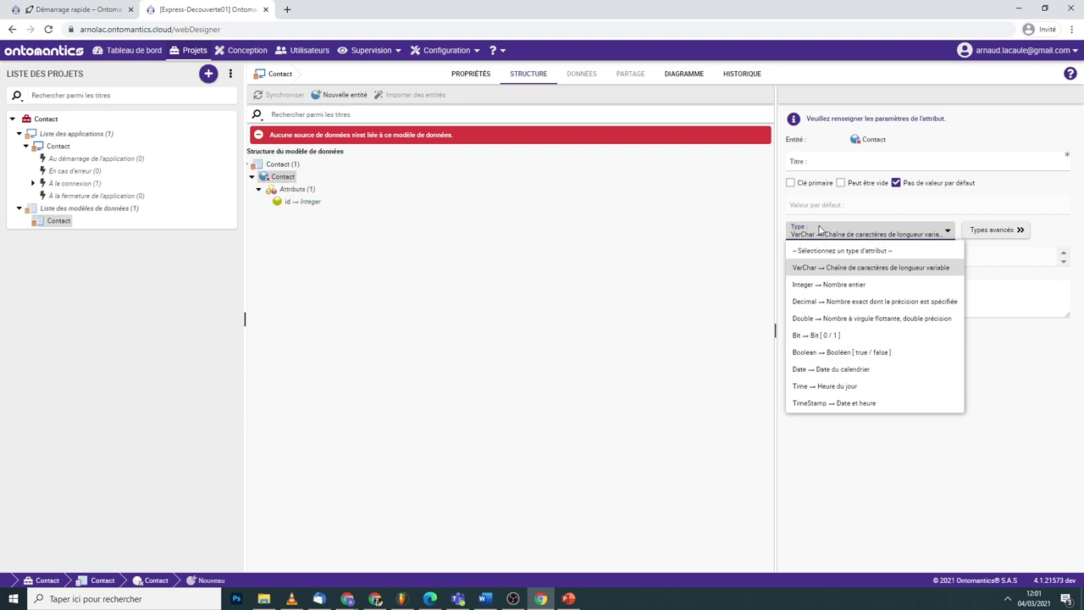
pyautogui.click(1027, 230)
pyautogui.click(936, 234)
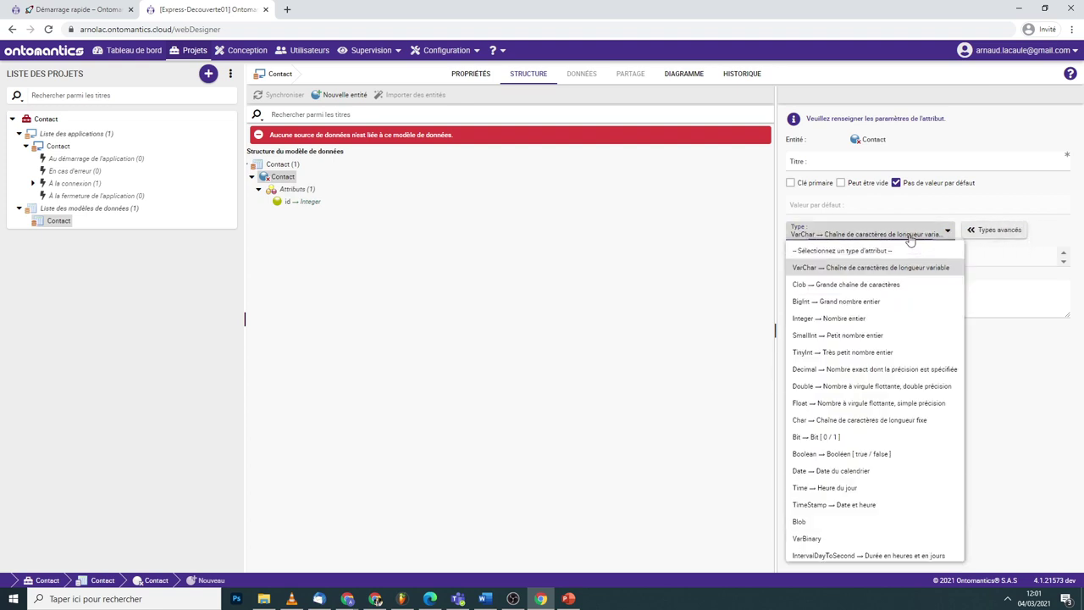
pyautogui.click(991, 235)
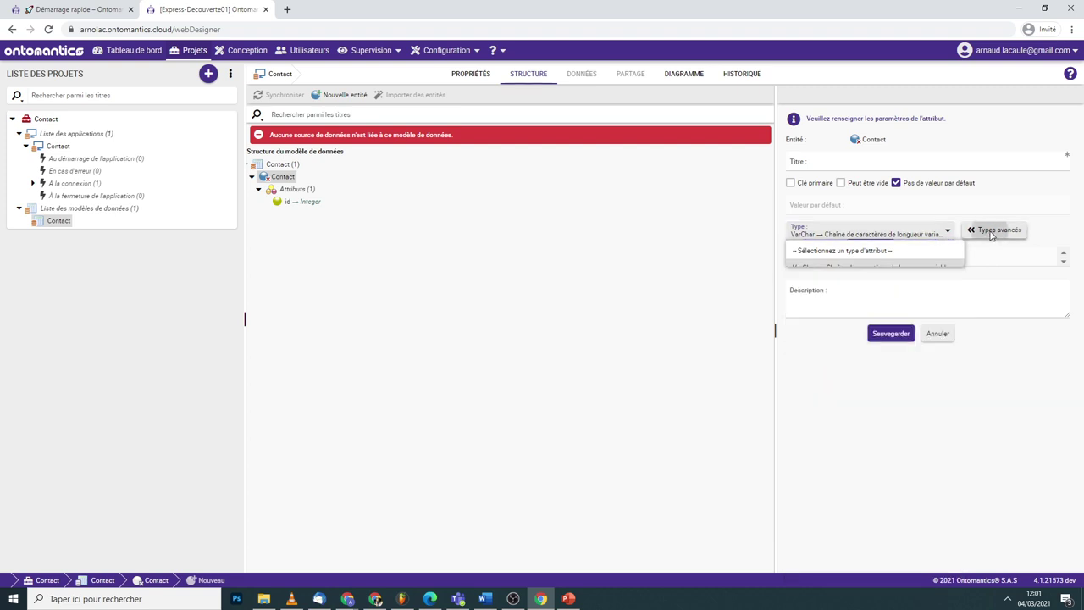
pyautogui.click(826, 160)
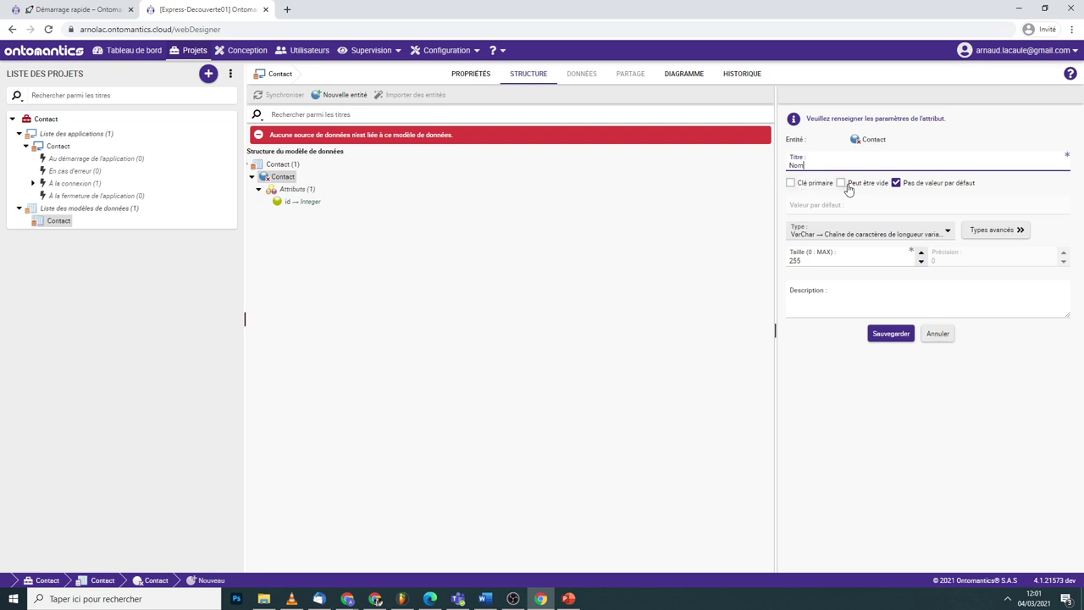
pyautogui.click(874, 340)
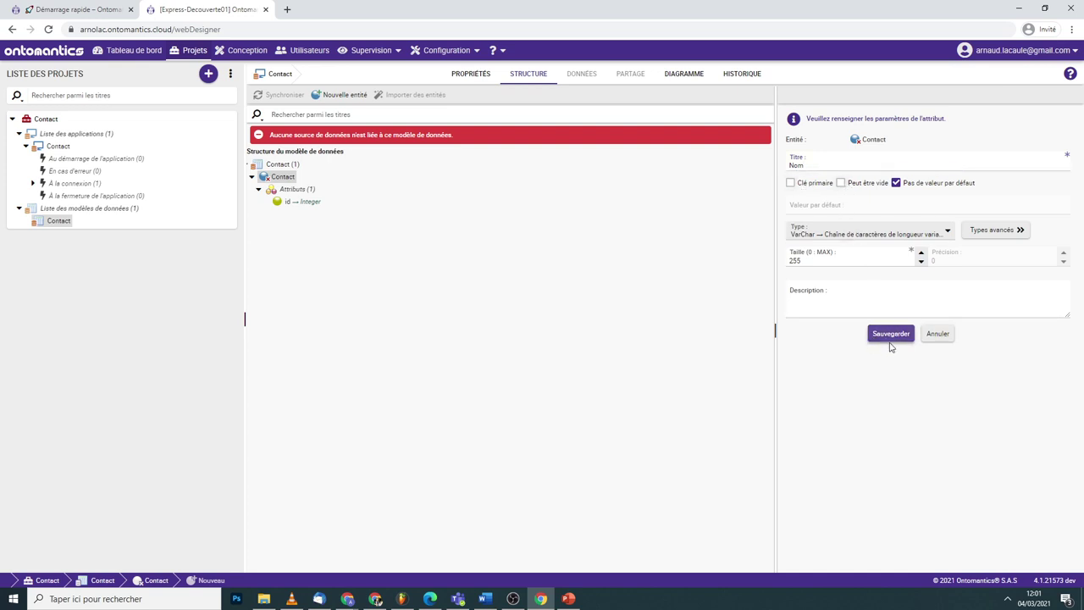
# - Add Prenom and mail attributes to the Contact entity
pyautogui.rightClick(283, 177)
pyautogui.click(823, 164)
pyautogui.write('Prénom')
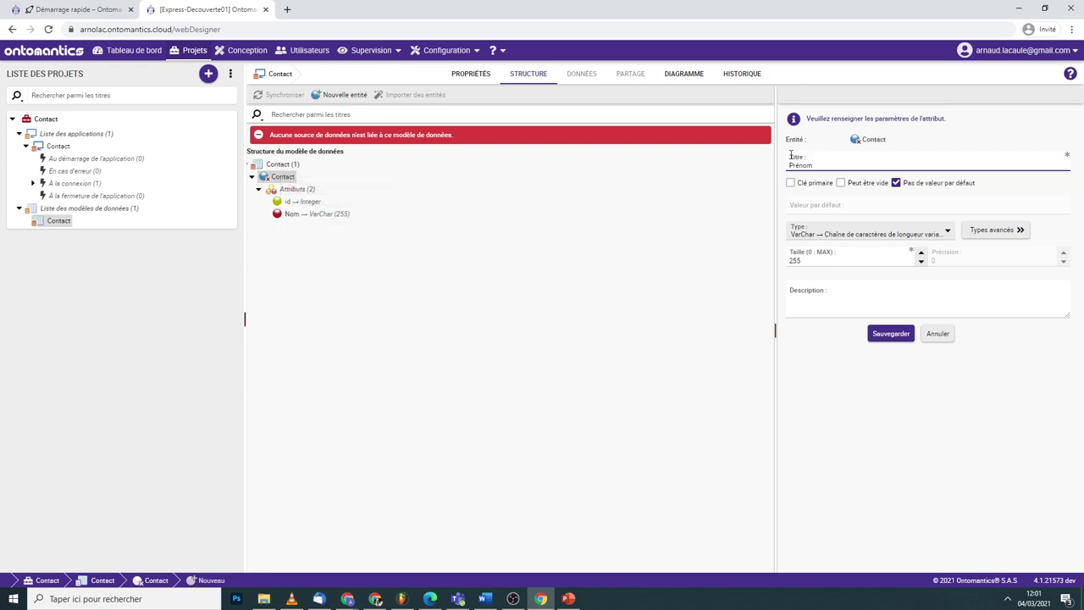
pyautogui.click(876, 335)
pyautogui.rightClick(290, 183)
pyautogui.press('Escape')
pyautogui.click(841, 161)
pyautogui.write('mail')
pyautogui.click(885, 339)
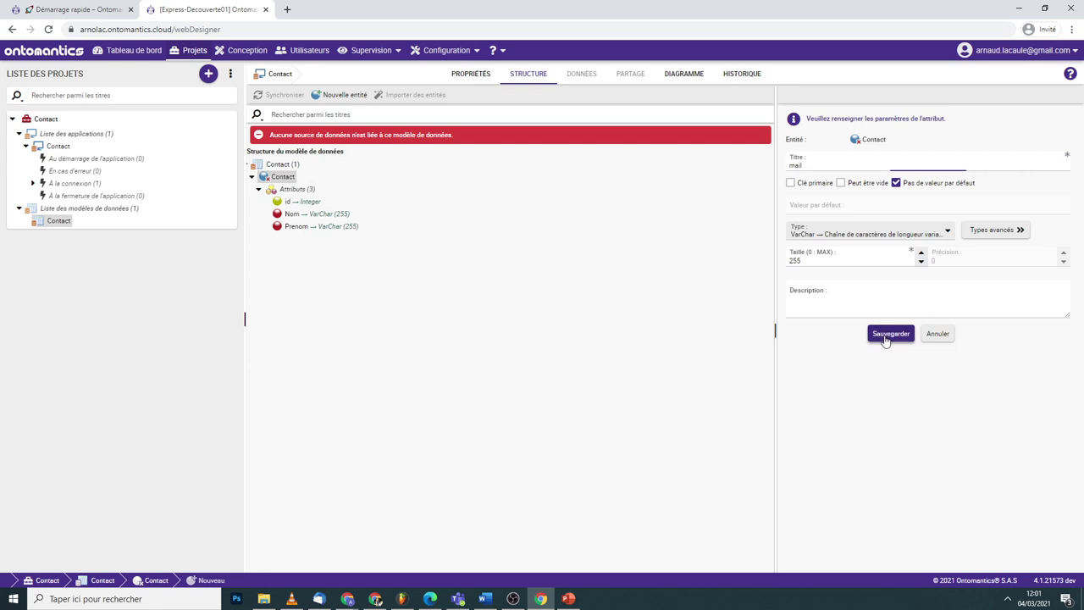
# - Add a telephone attribute to Contact with Peut être vide ticked
pyautogui.rightClick(284, 178)
pyautogui.press('Escape')
pyautogui.click(813, 169)
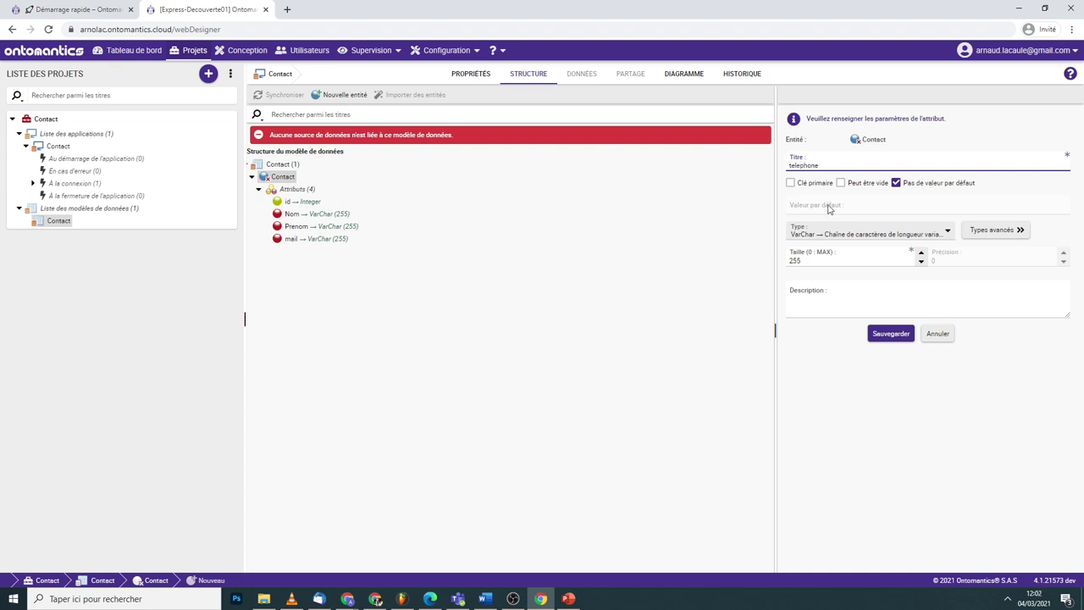
pyautogui.click(841, 183)
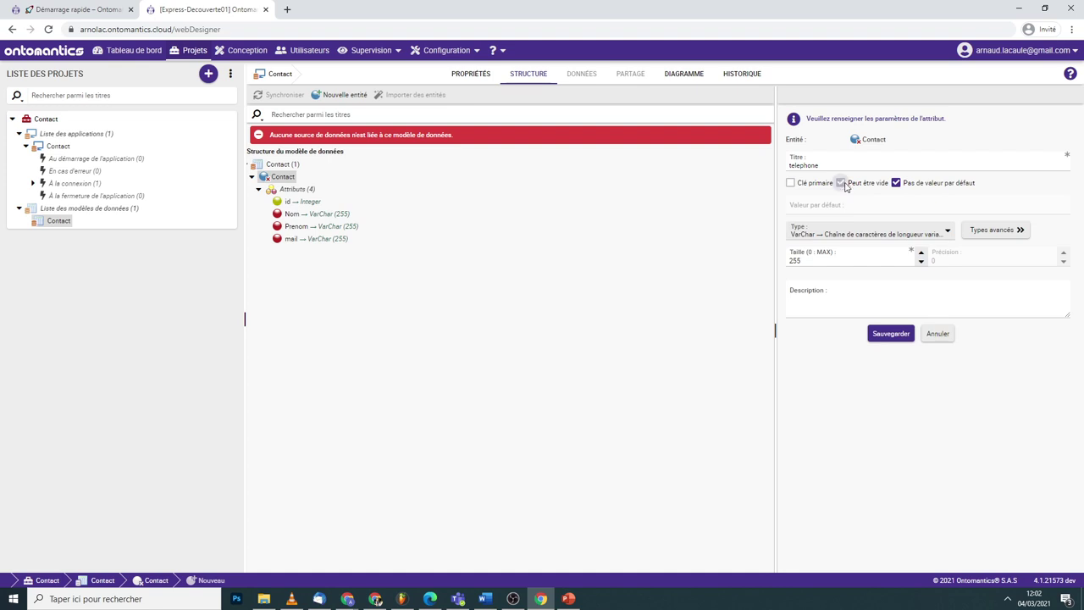
pyautogui.click(888, 334)
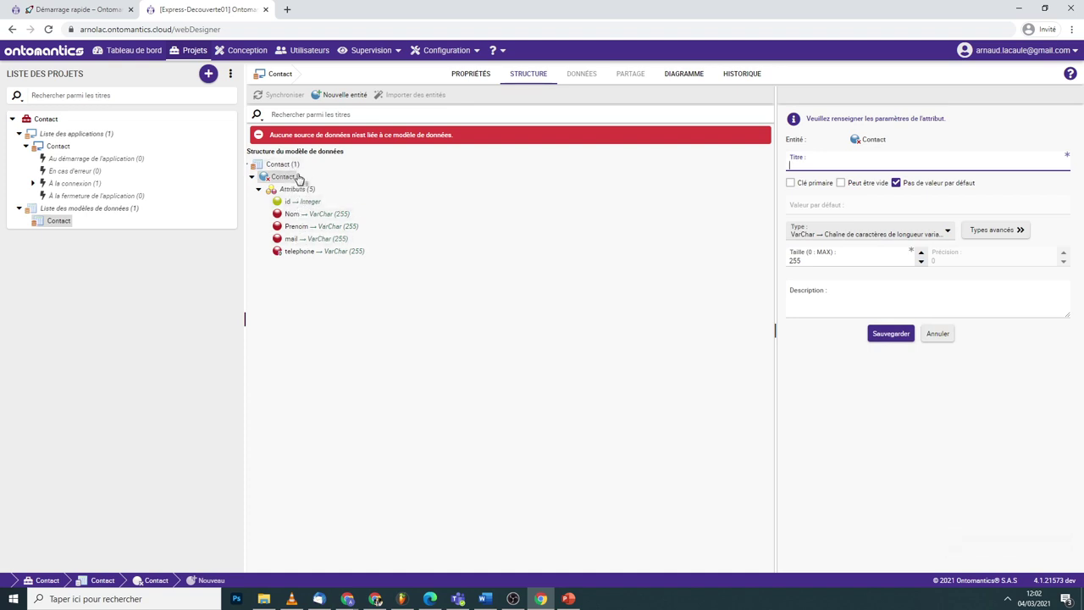
# - In the web designer, create and save a new table entity titled Type_contact
pyautogui.click(105, 10)
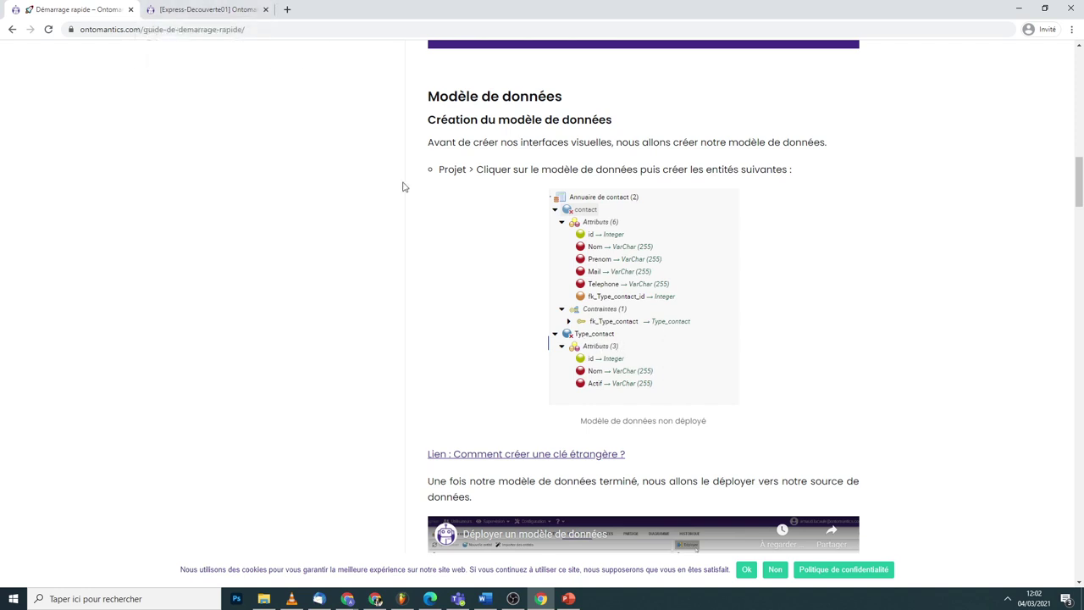
pyautogui.click(206, 11)
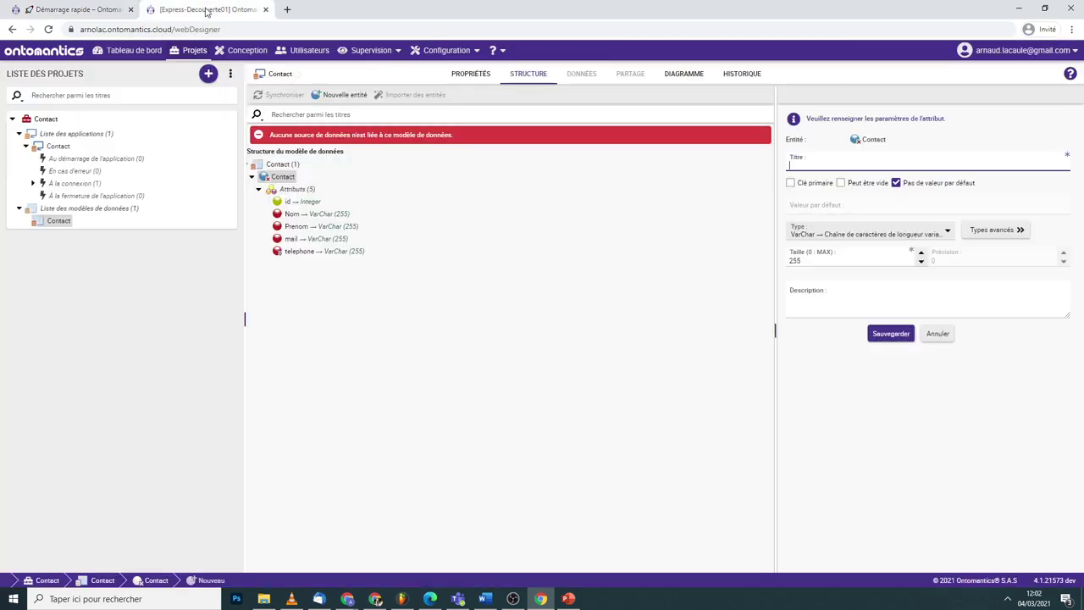
pyautogui.rightClick(283, 177)
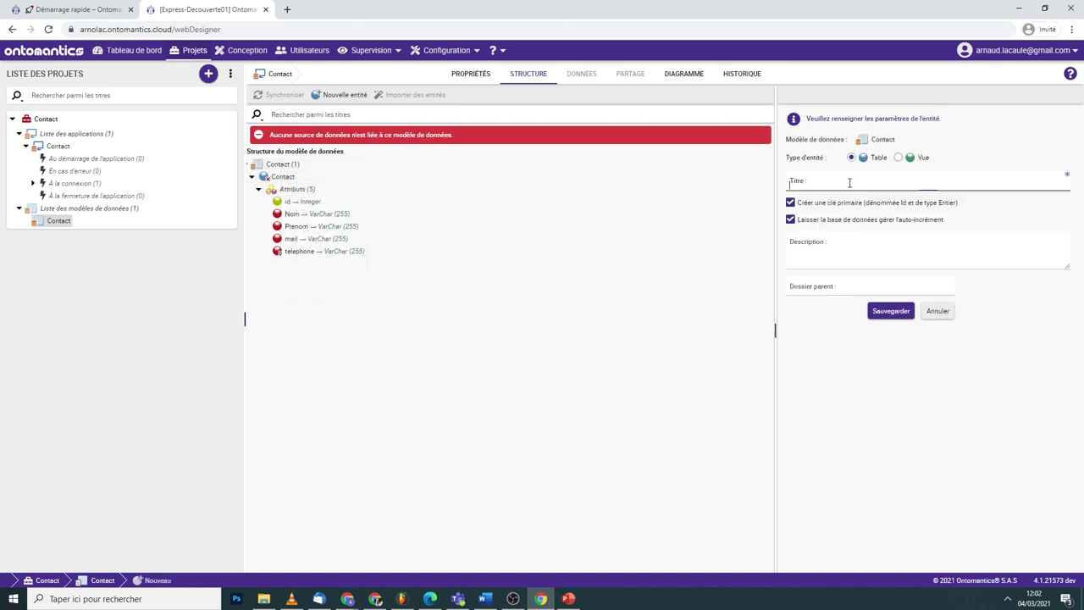
pyautogui.click(844, 178)
pyautogui.click(885, 311)
# - Add a Nom text attribute to Type_contact
pyautogui.rightClick(305, 265)
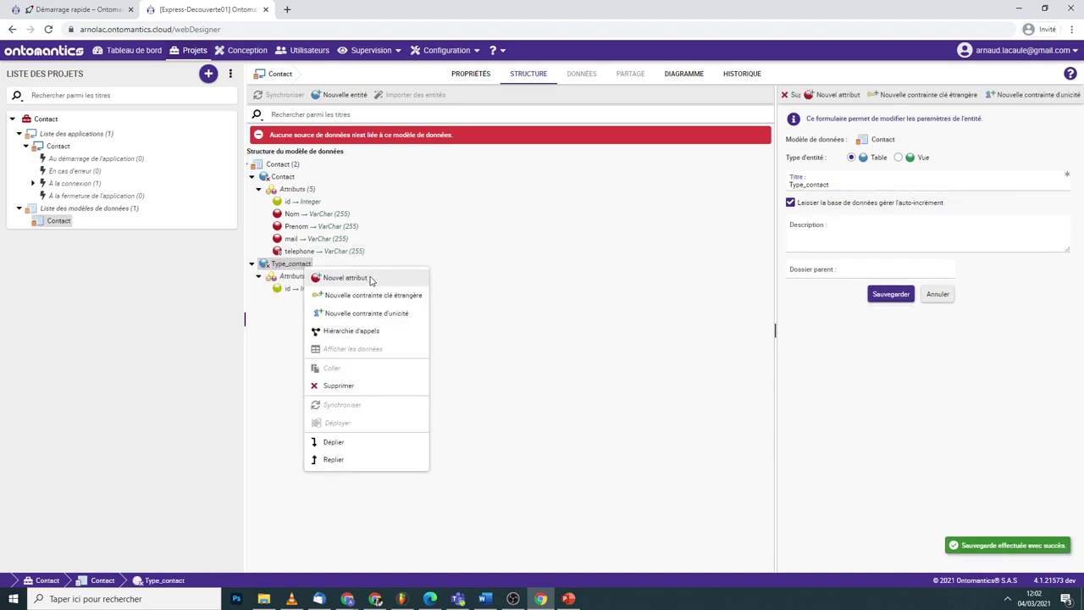
pyautogui.click(369, 277)
pyautogui.click(812, 162)
pyautogui.write('Nom')
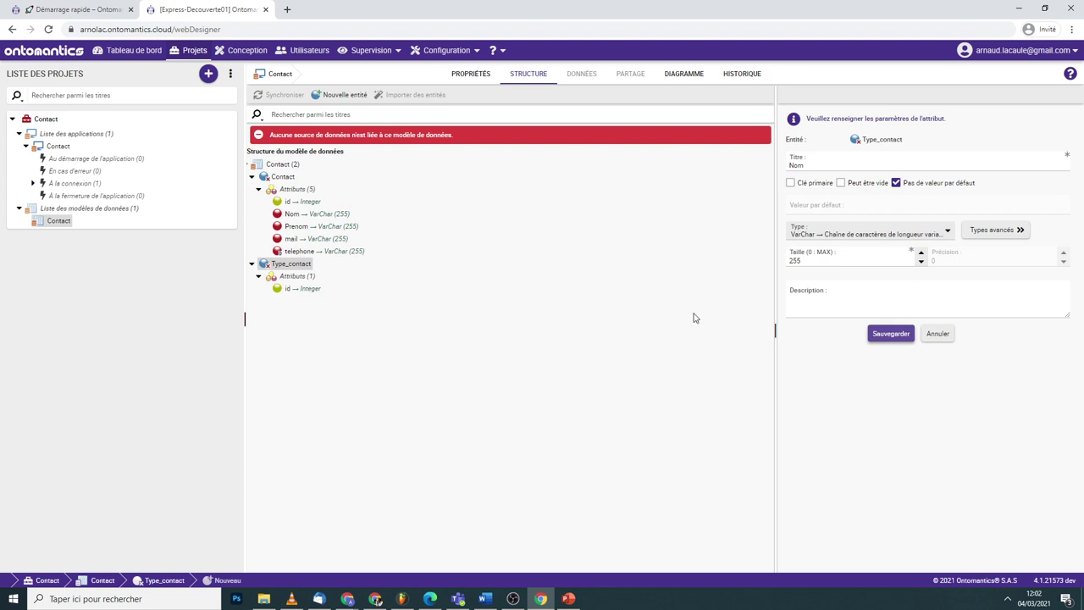
pyautogui.click(891, 333)
# - Add an Actif attribute of type Boolean to Type_contact
pyautogui.rightClick(288, 265)
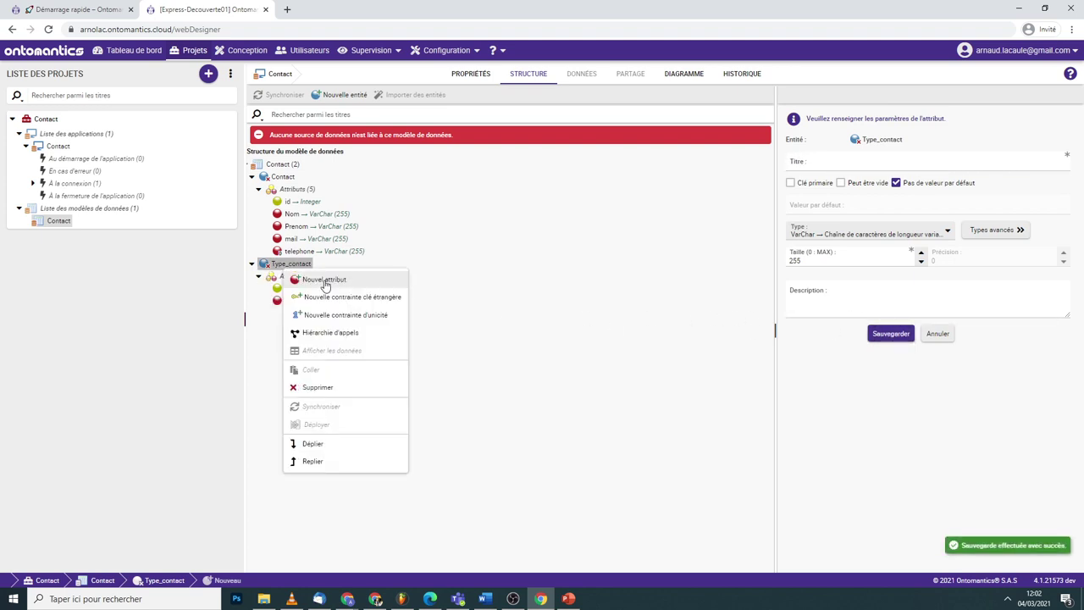
pyautogui.click(325, 279)
pyautogui.click(821, 167)
pyautogui.write('Actif')
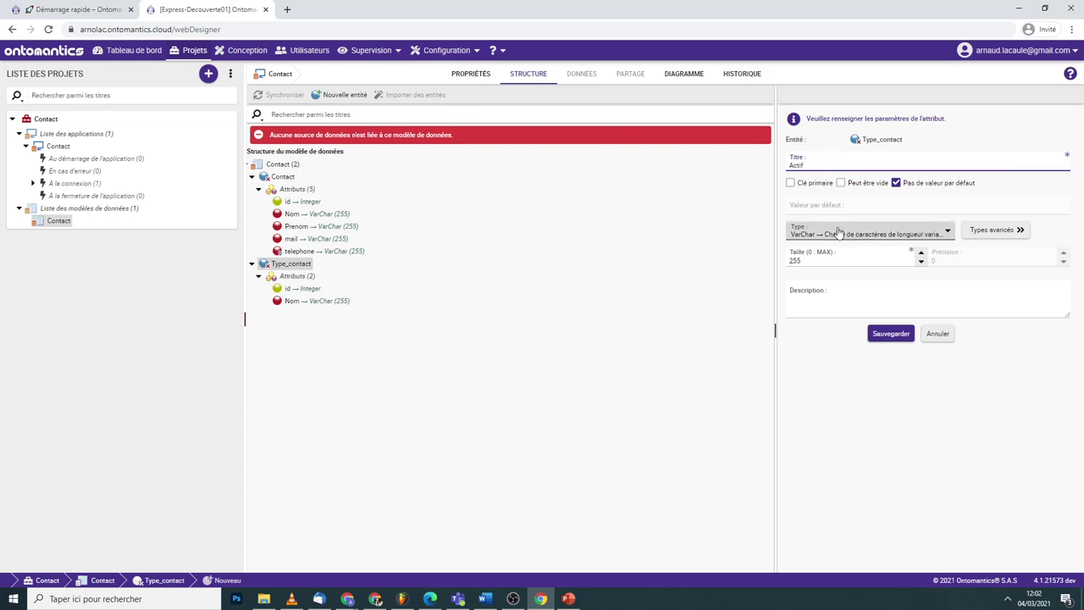
pyautogui.click(839, 234)
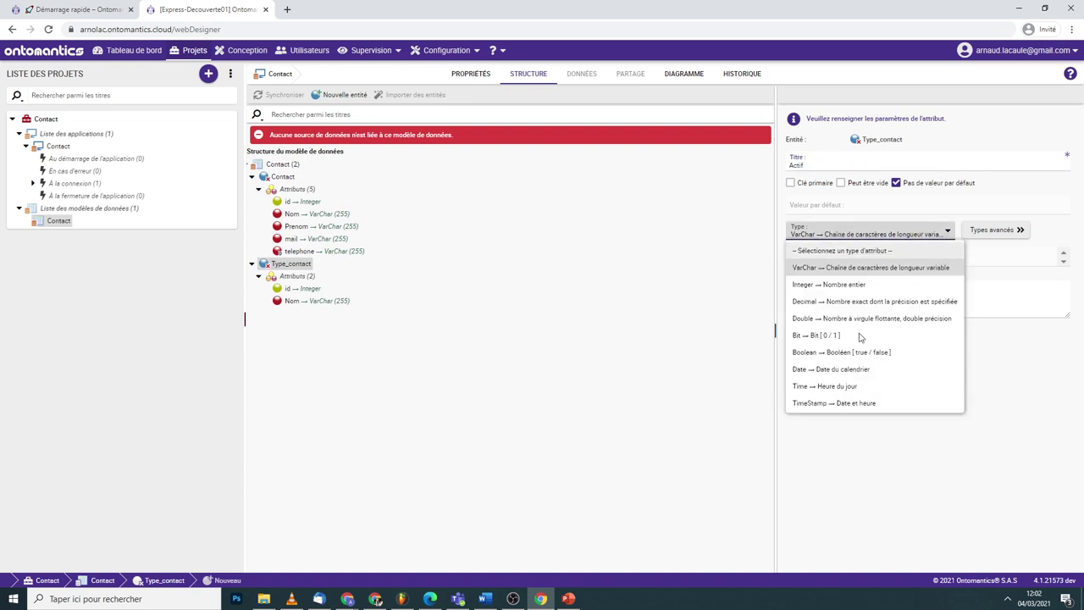
pyautogui.click(837, 351)
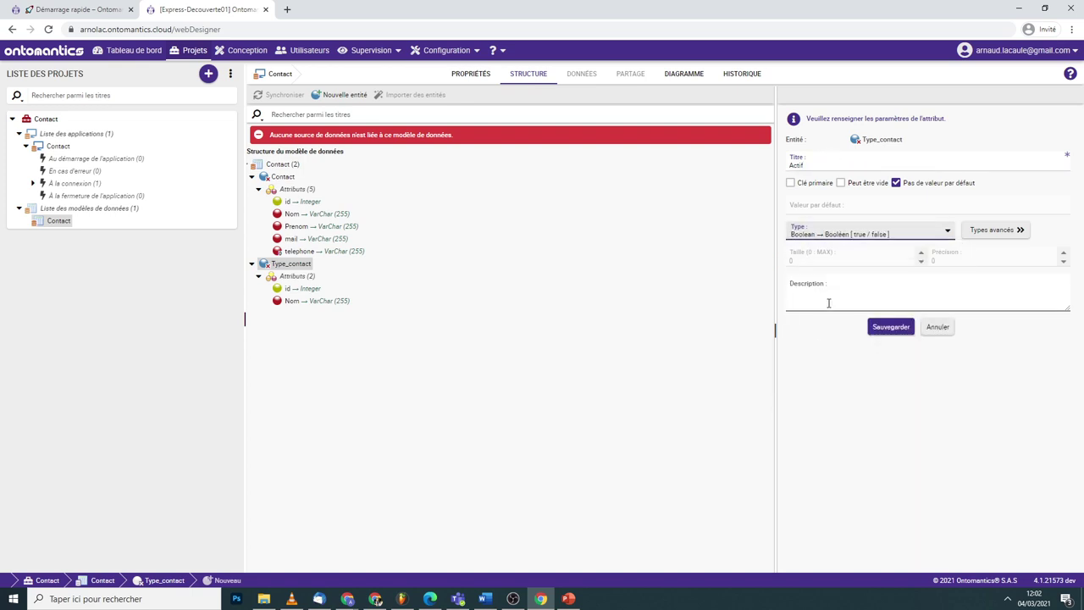
pyautogui.click(870, 329)
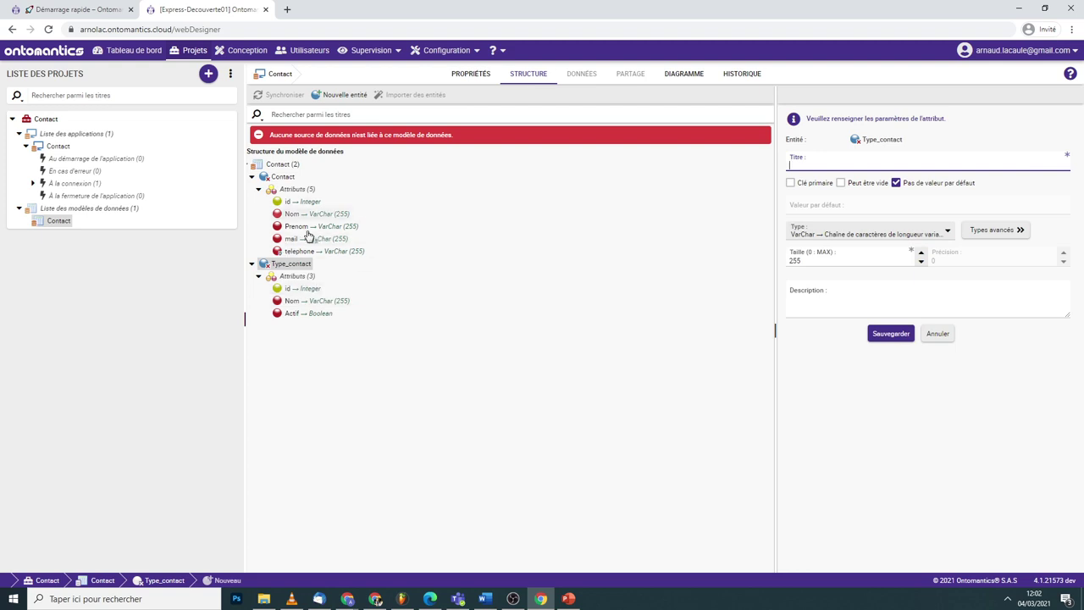
# - Start a foreign-key constraint on Contact with Type_contact as reference table
pyautogui.rightClick(288, 179)
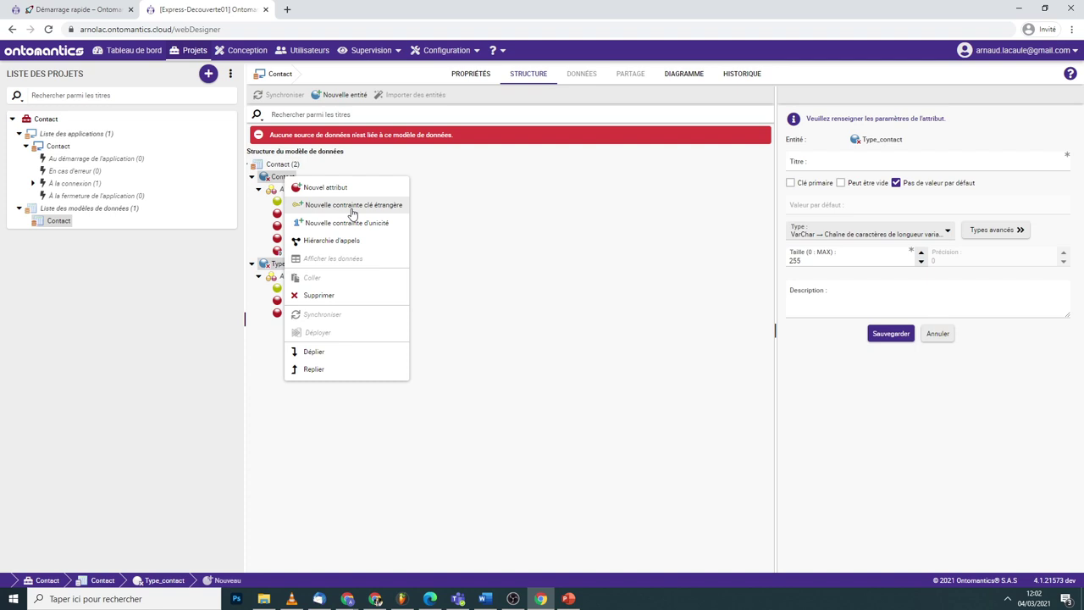
pyautogui.click(352, 206)
pyautogui.click(860, 164)
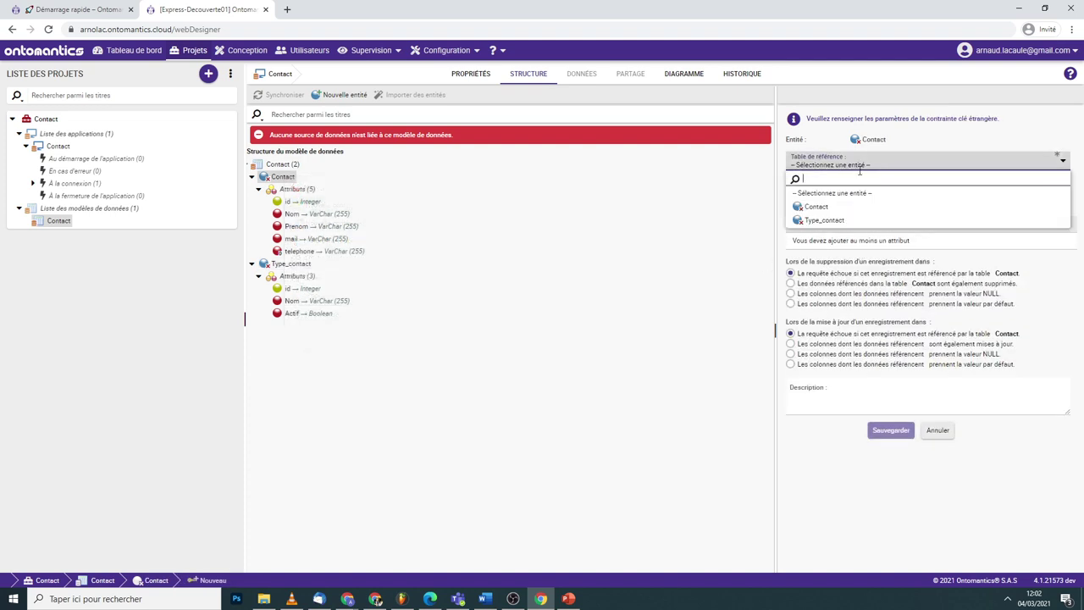
pyautogui.rightClick(285, 178)
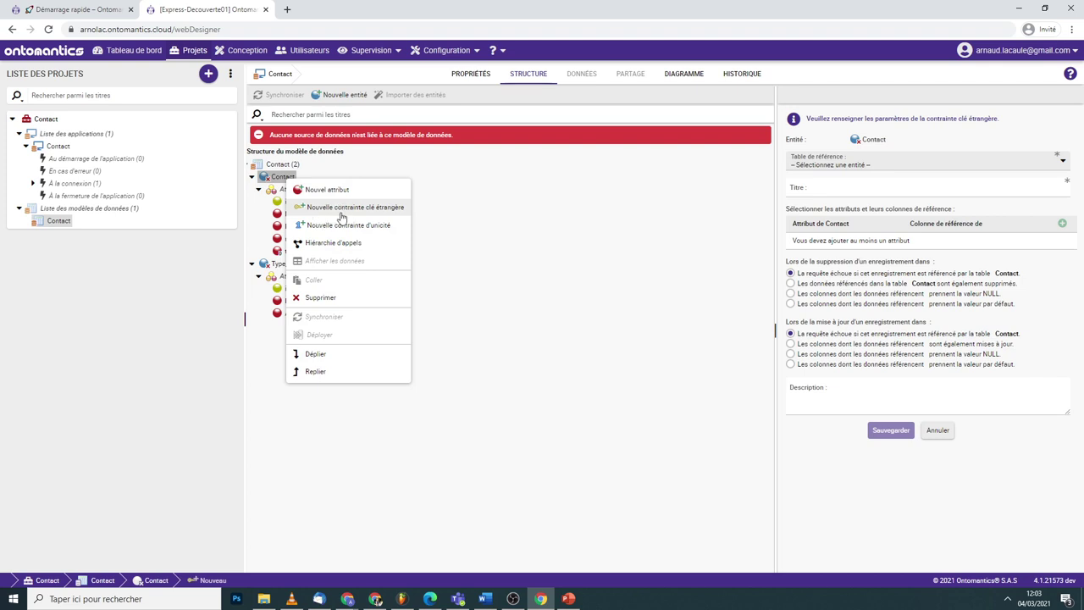
pyautogui.click(342, 208)
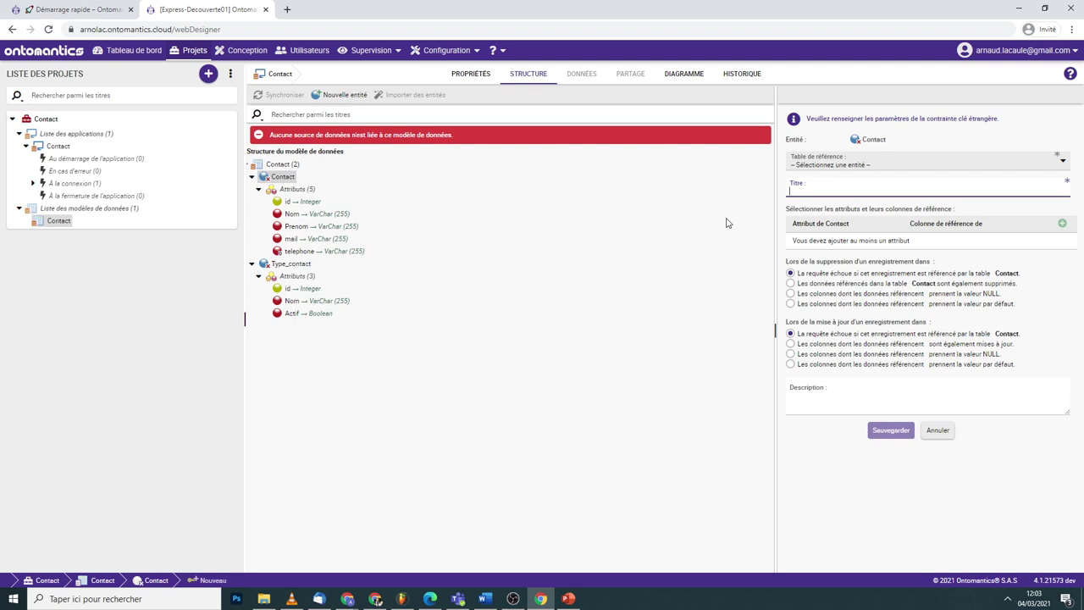
pyautogui.click(826, 163)
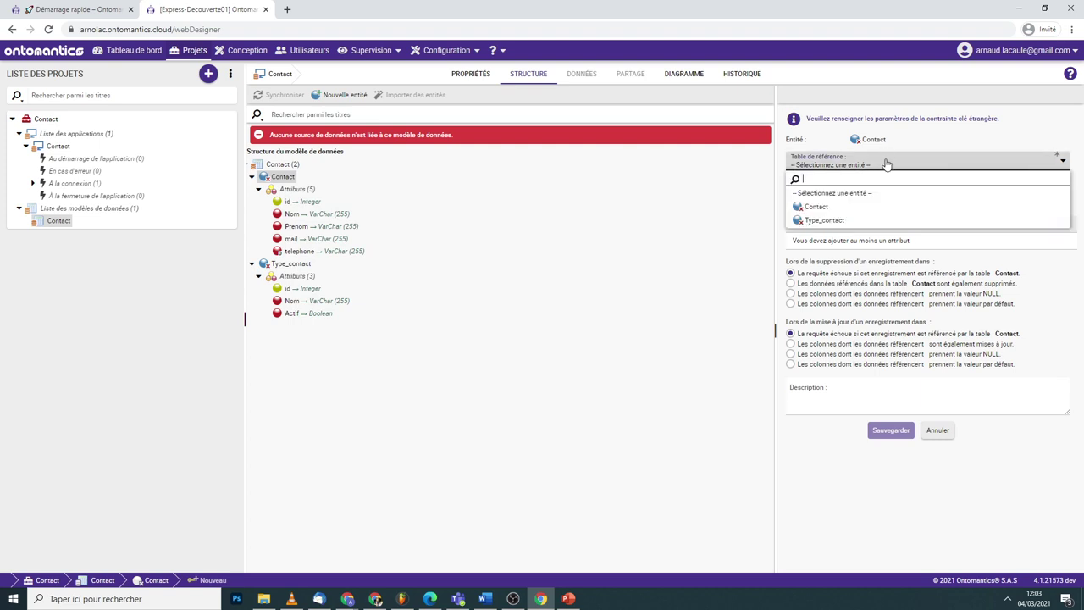
pyautogui.click(819, 222)
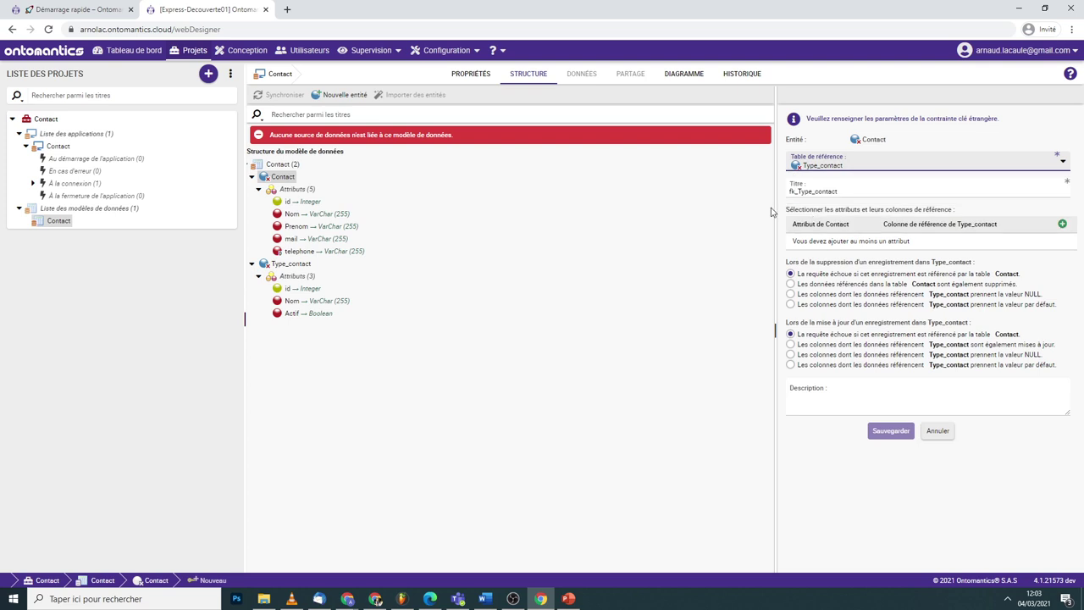
# - Map fk_Type_contact_id to Type_contact's id column and save the constraint
pyautogui.click(1062, 224)
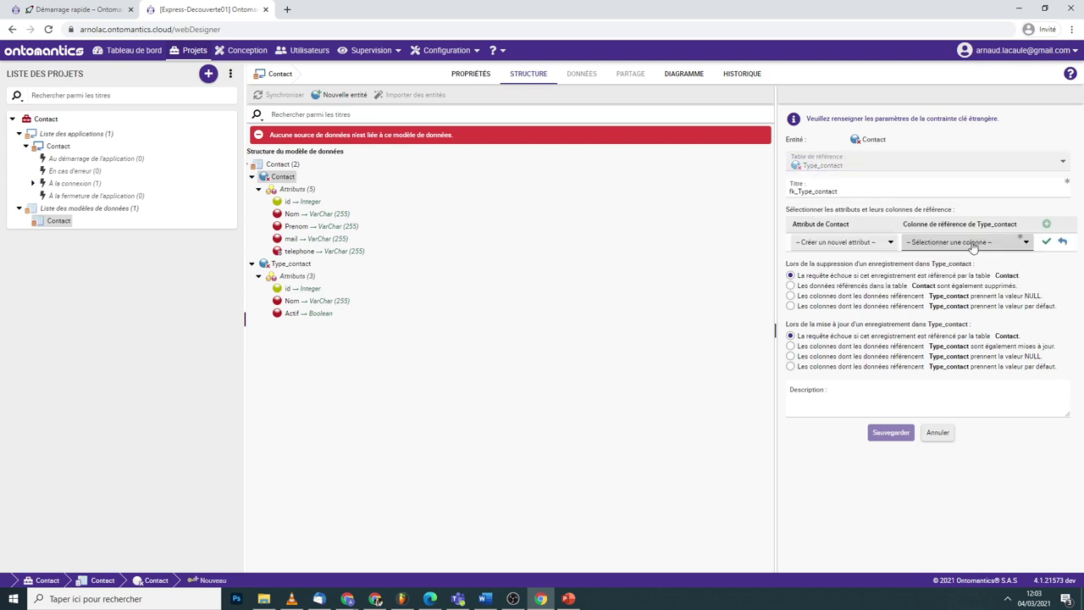
pyautogui.click(972, 244)
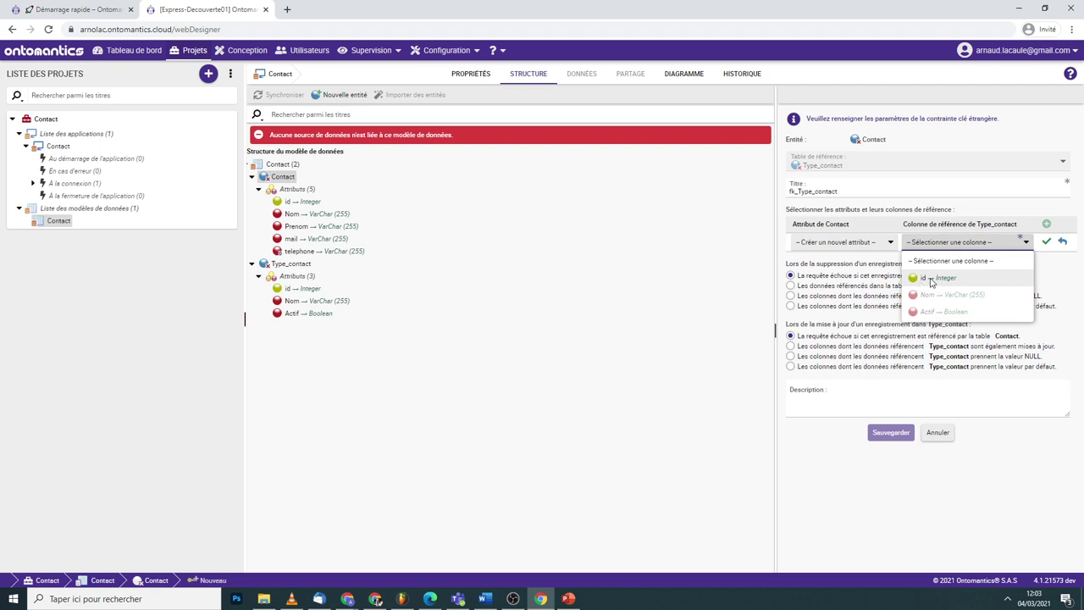
pyautogui.click(926, 280)
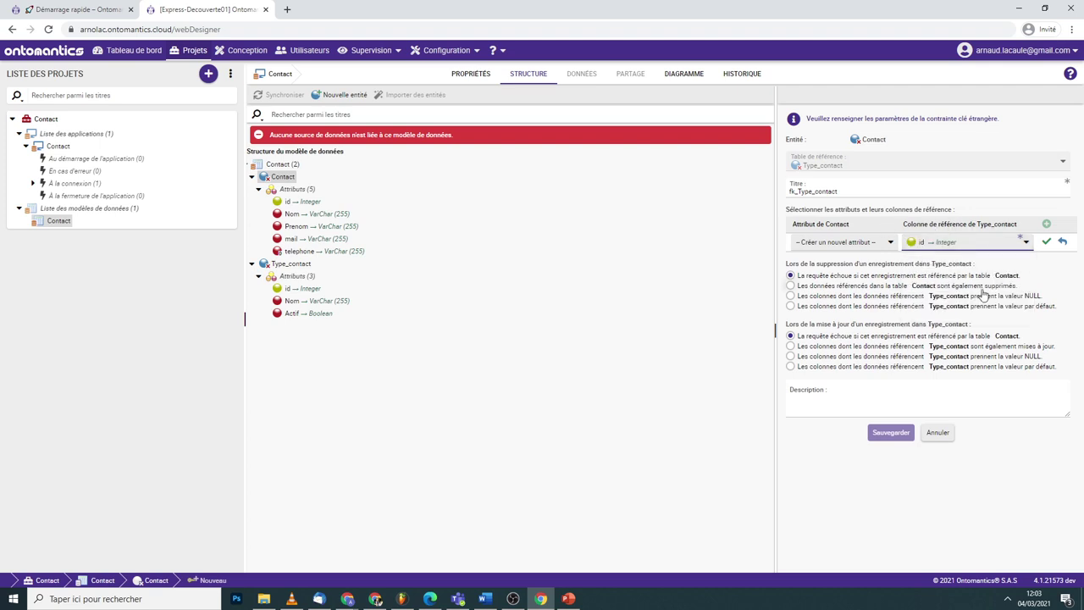
pyautogui.click(1047, 242)
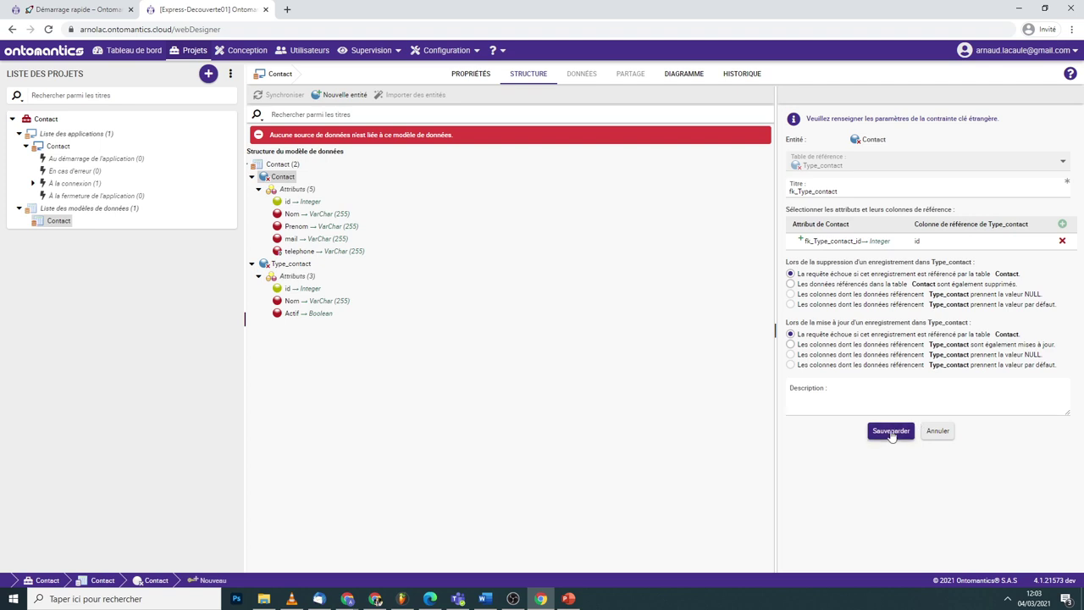
pyautogui.click(890, 431)
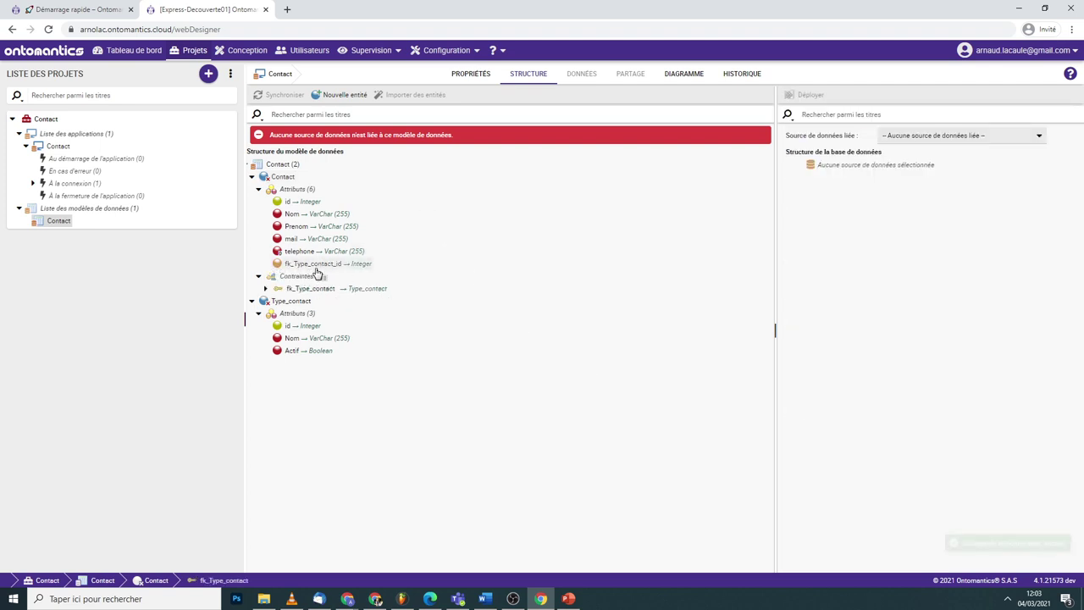
# - Set the Contact entity's parent folder to Contact and save
pyautogui.click(252, 177)
pyautogui.click(252, 190)
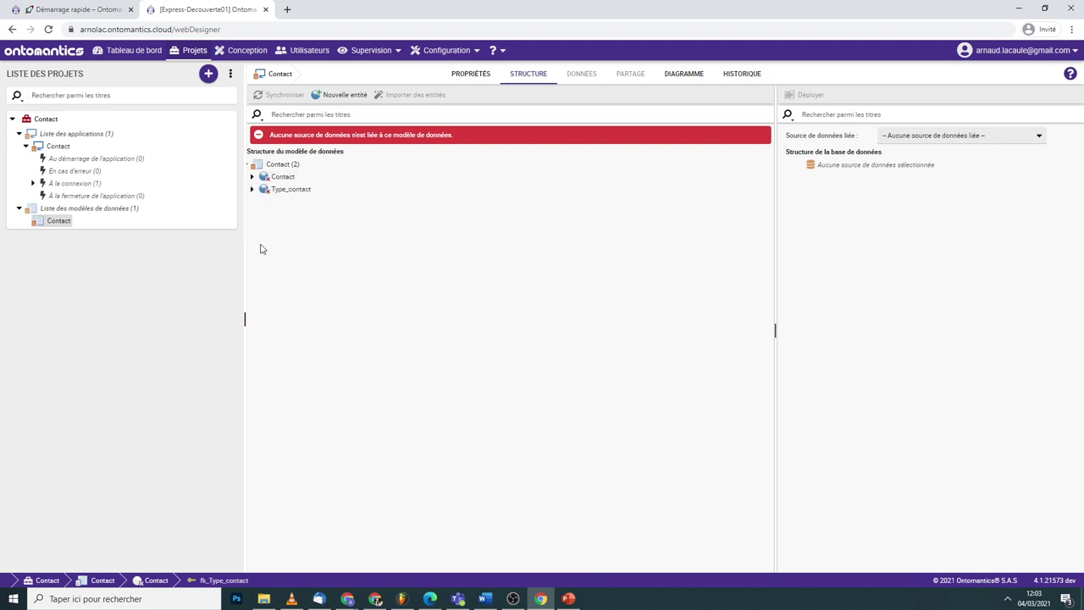
pyautogui.click(282, 177)
pyautogui.click(818, 264)
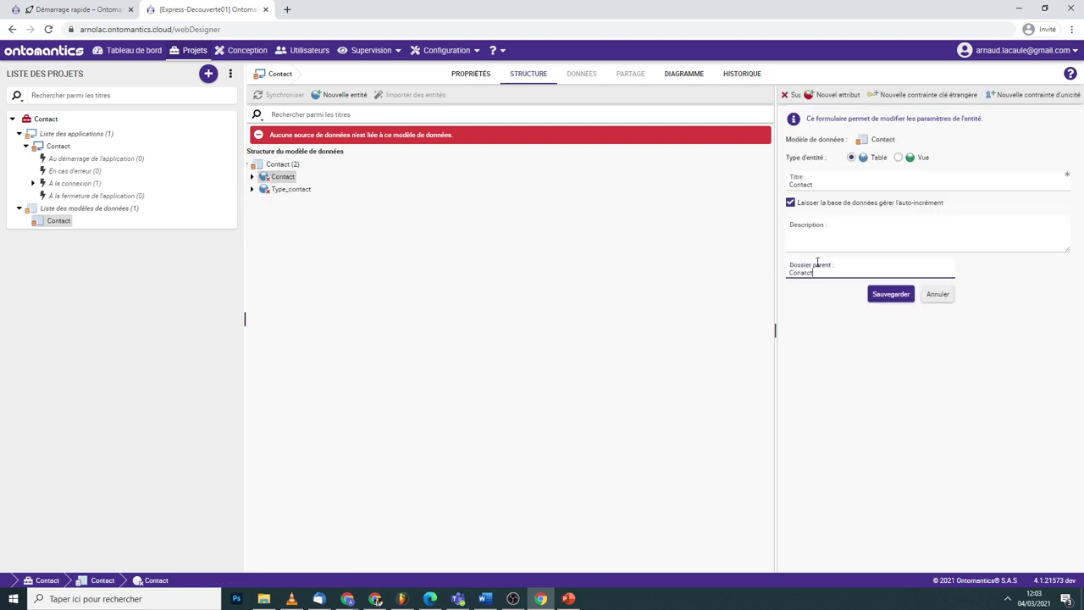
pyautogui.rightClick(800, 272)
pyautogui.click(818, 280)
pyautogui.click(891, 294)
# - Put Type_contact in the Contact parent folder too, then expand that folder
pyautogui.click(291, 189)
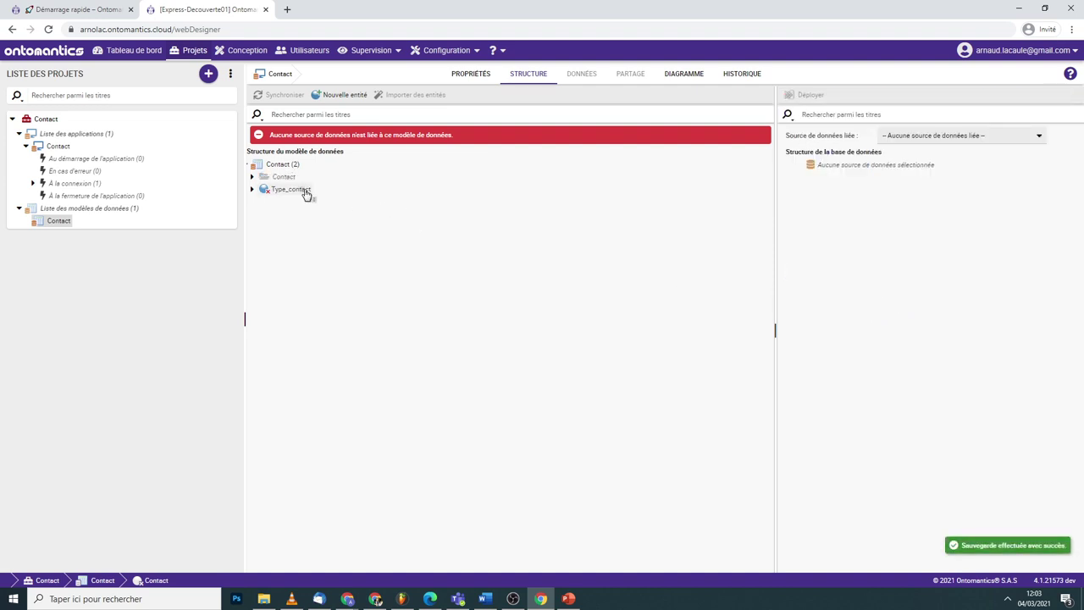
pyautogui.click(798, 272)
pyautogui.hotkey('ctrl', 'v')
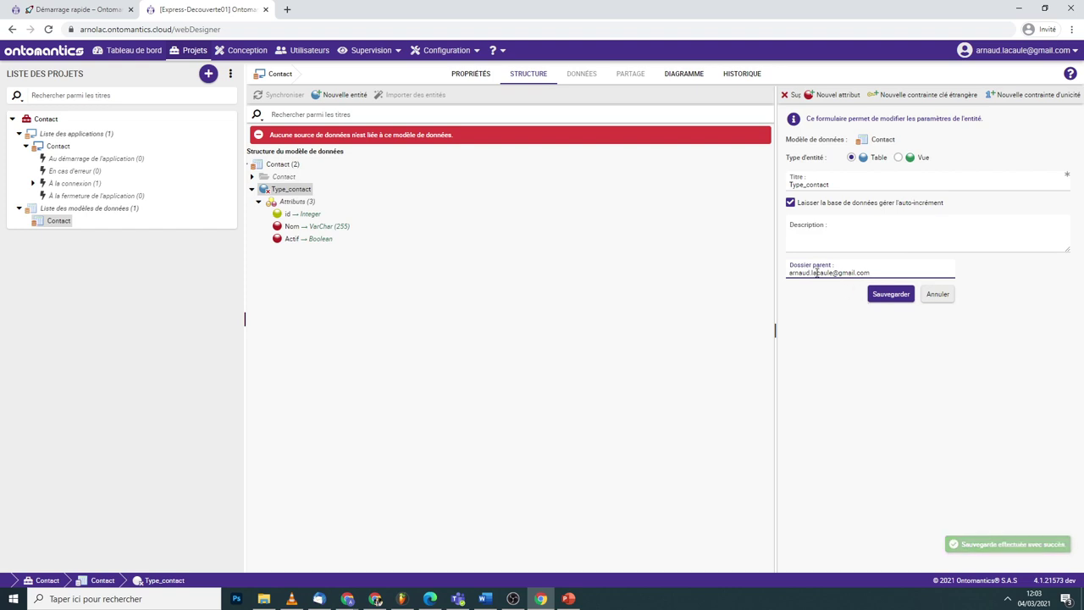
pyautogui.tripleClick(815, 273)
pyautogui.write('Contact')
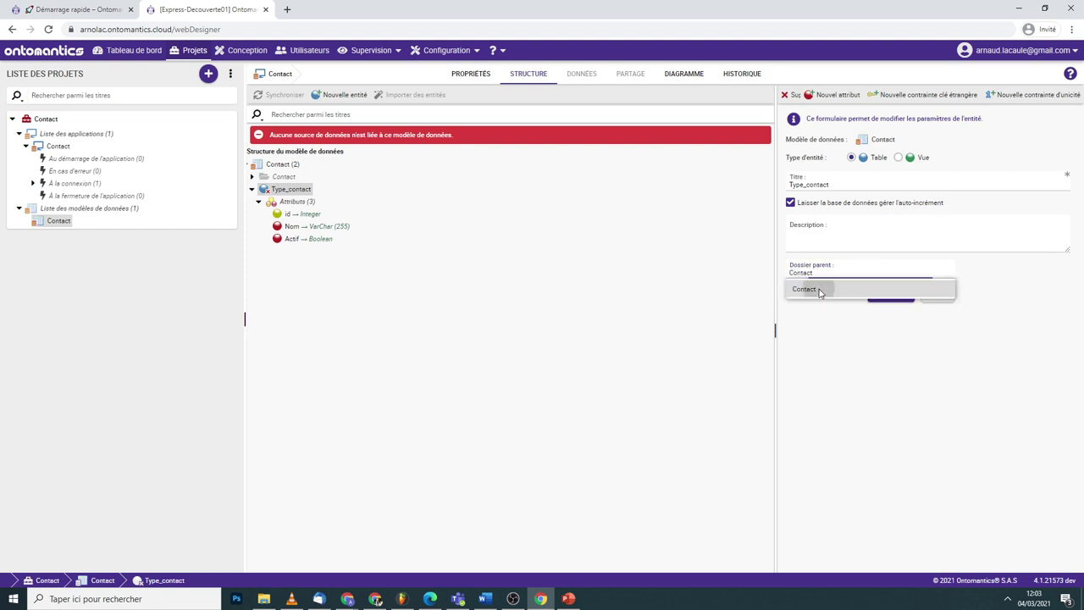
pyautogui.click(808, 288)
pyautogui.click(890, 293)
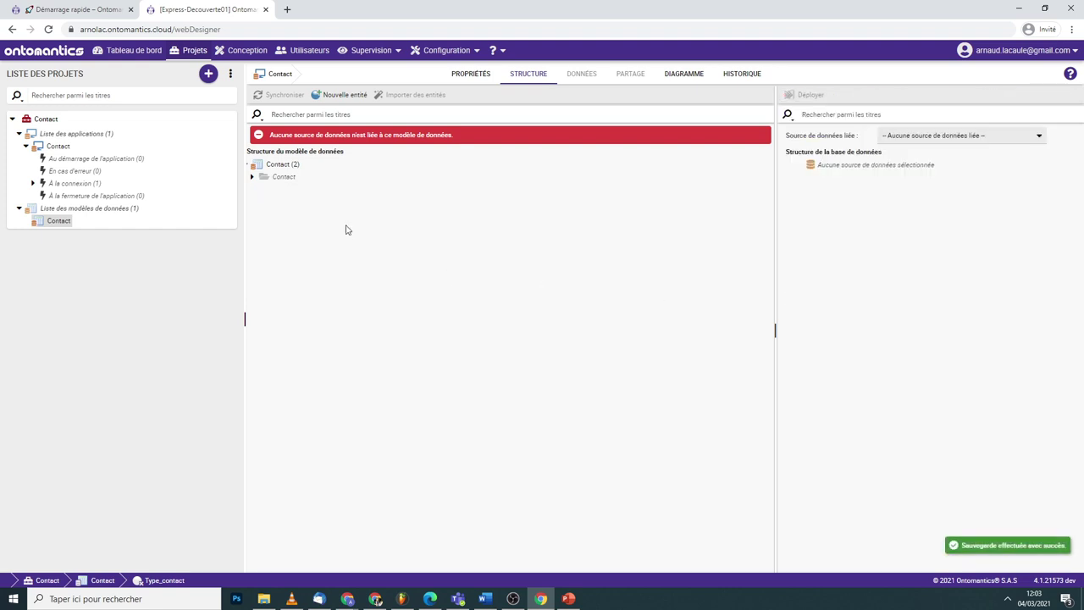
pyautogui.click(251, 176)
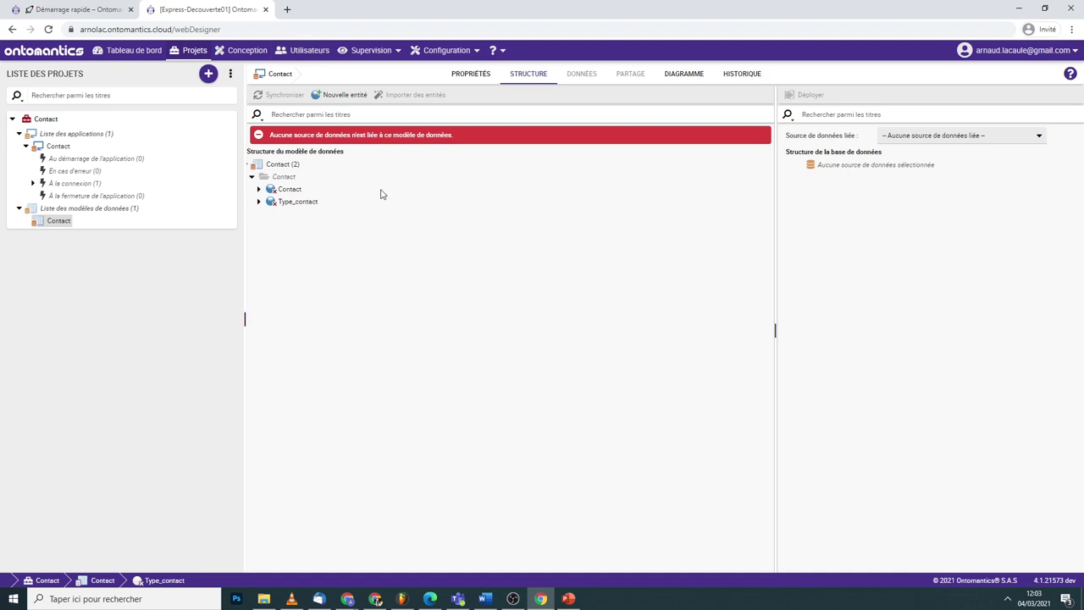
# - Link the model to Base applicative contact and deploy it, reviewing the SQL script
pyautogui.click(928, 137)
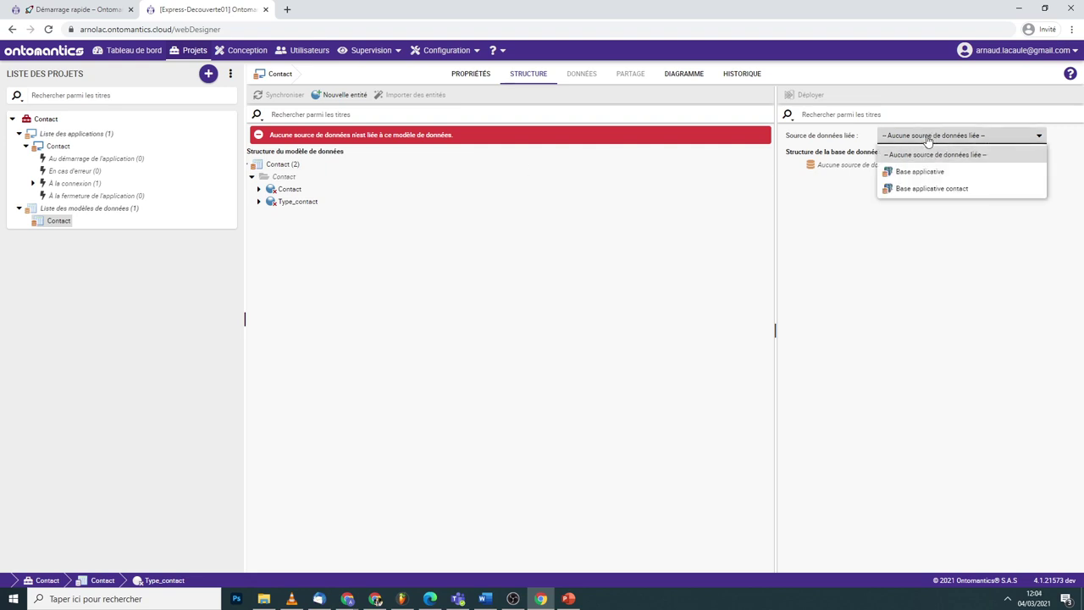
pyautogui.click(931, 189)
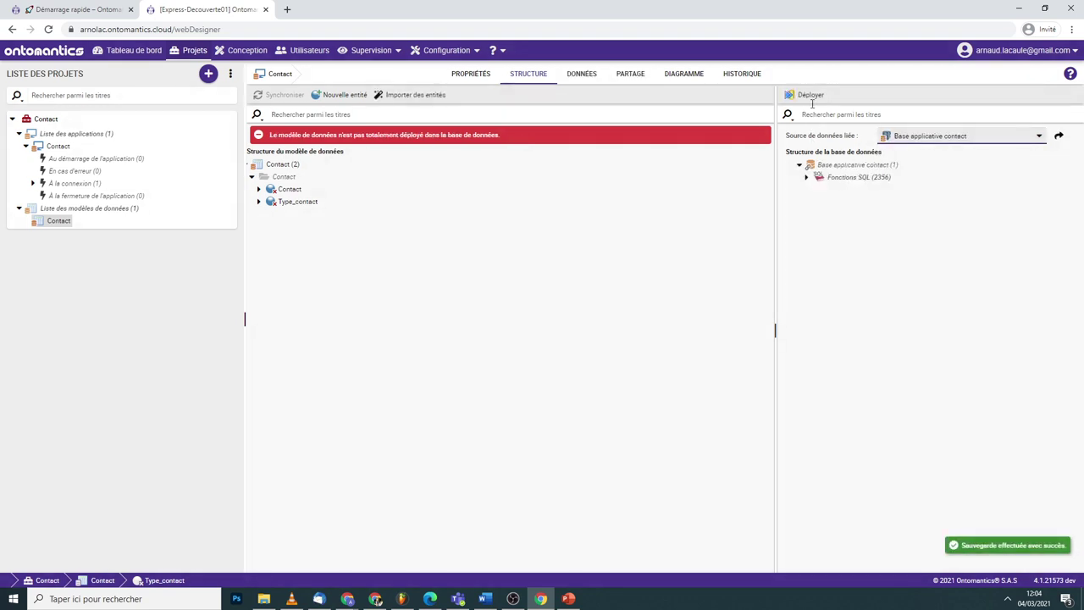
pyautogui.click(811, 96)
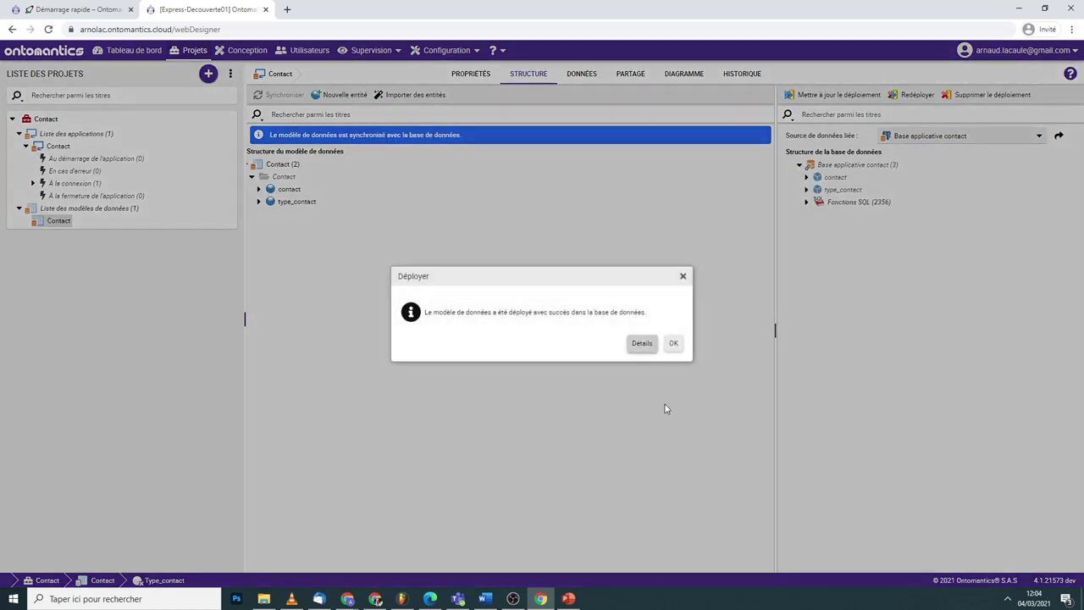
pyautogui.click(641, 343)
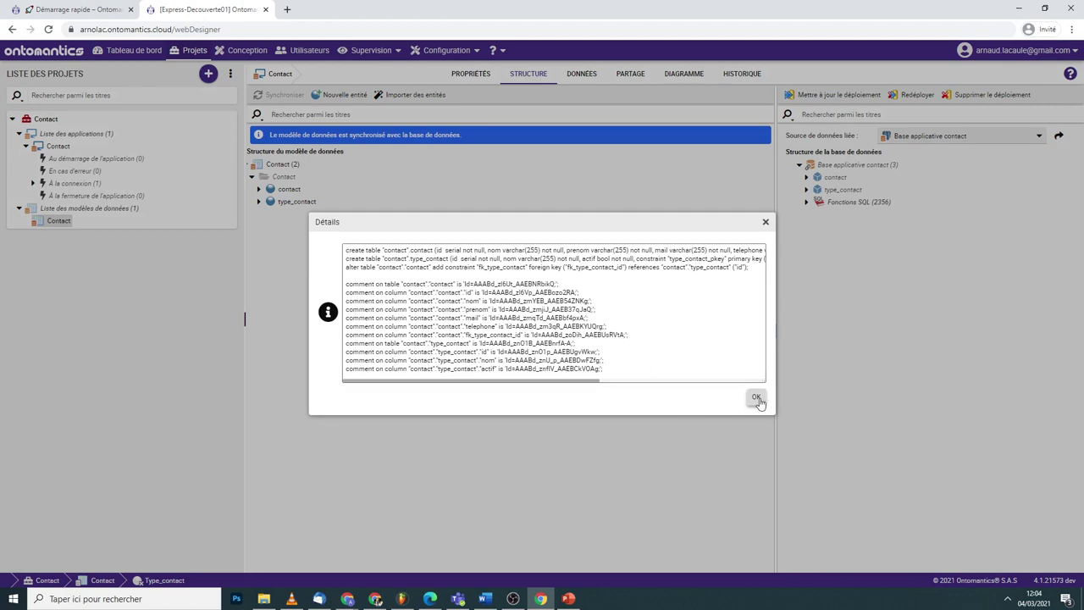
pyautogui.click(756, 398)
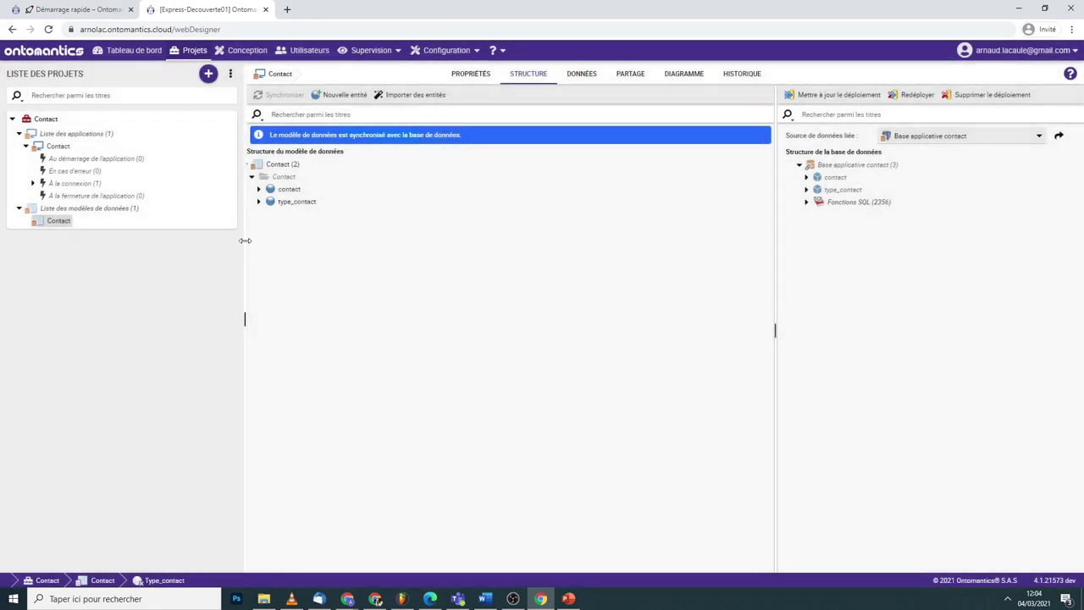
pyautogui.click(258, 202)
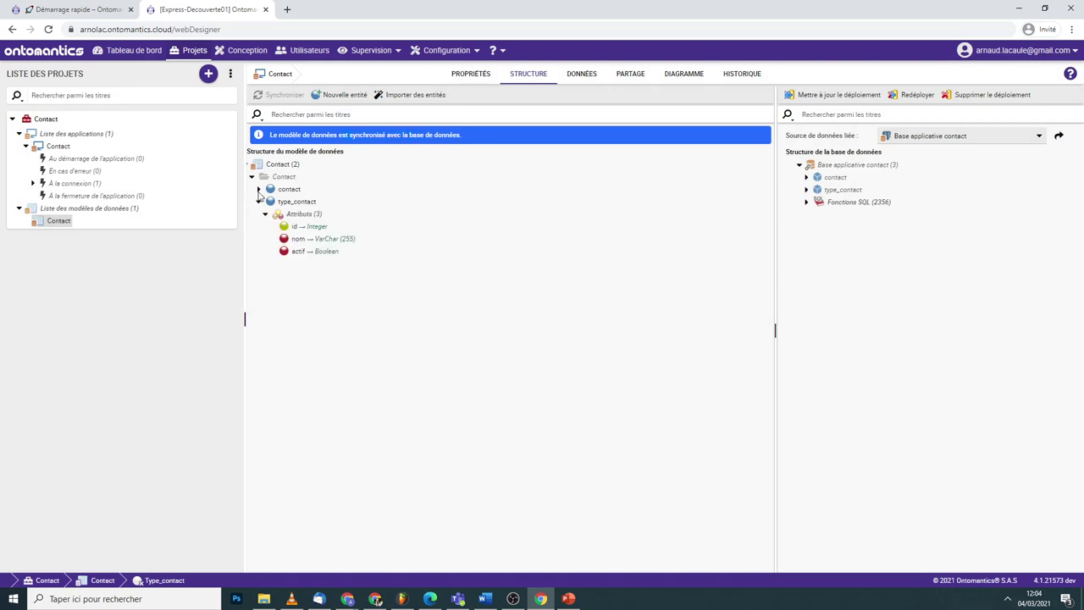
pyautogui.click(258, 189)
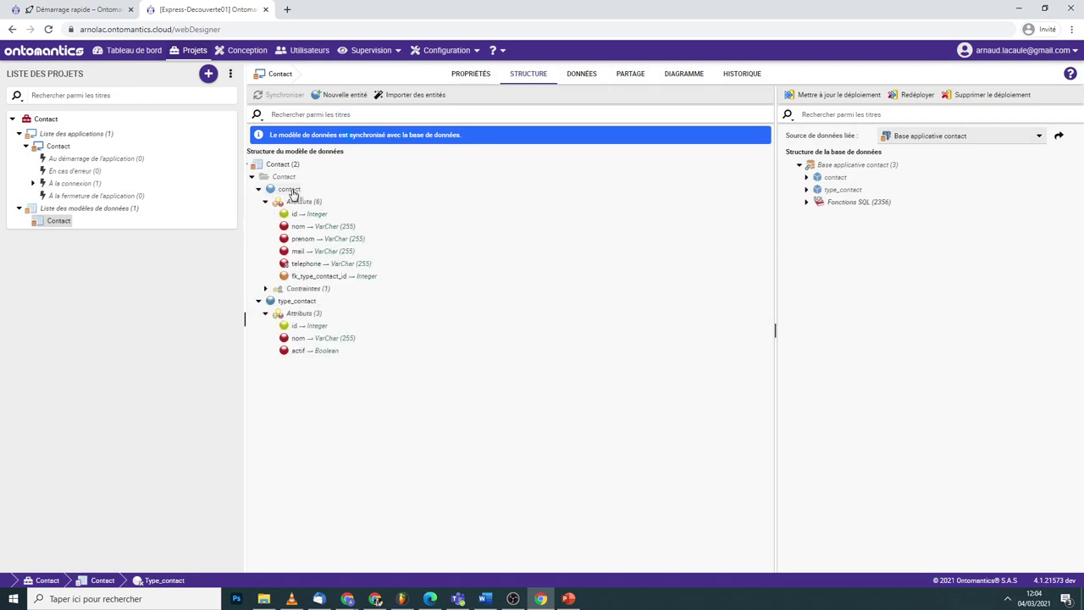
pyautogui.rightClick(290, 192)
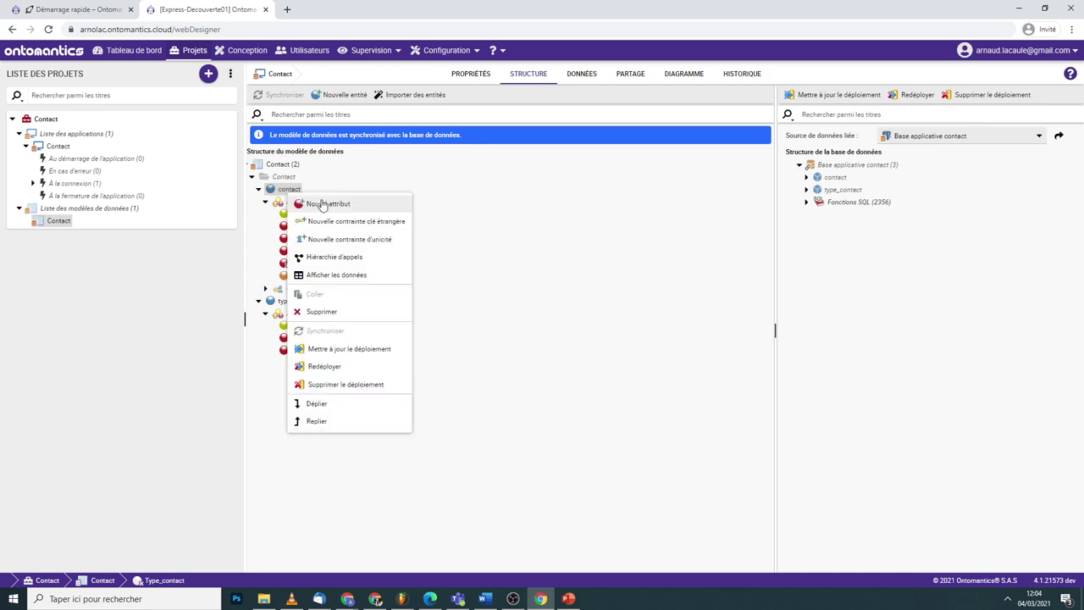
pyautogui.click(347, 209)
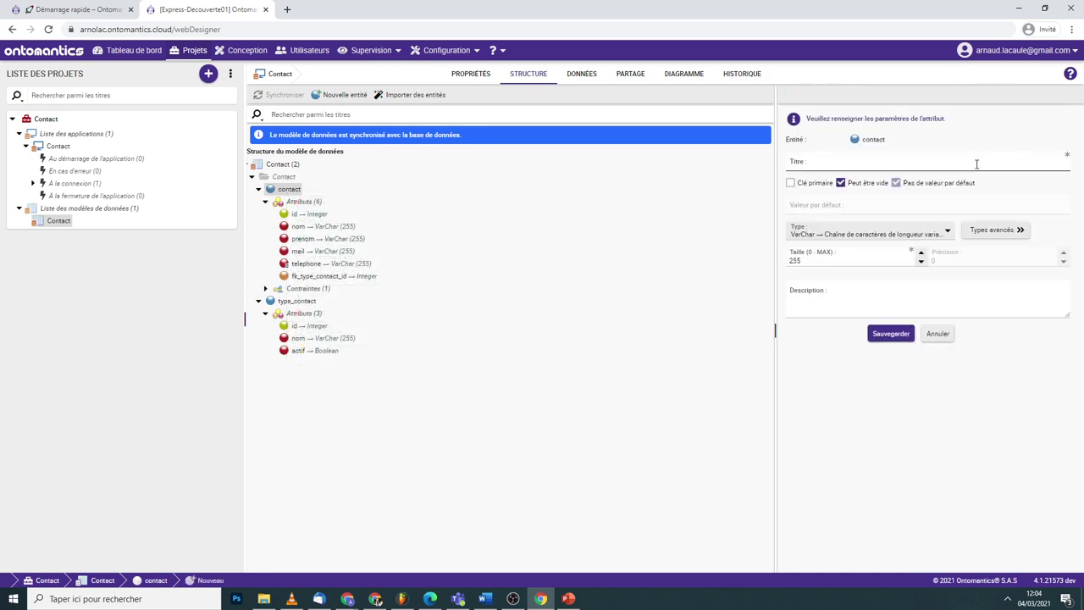
pyautogui.rightClick(294, 192)
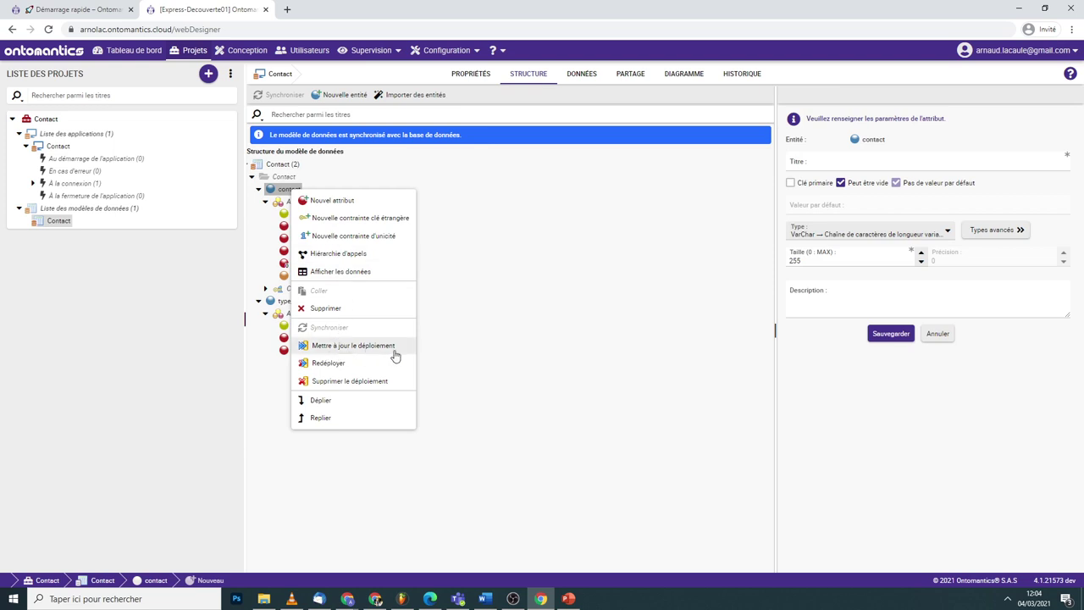
pyautogui.click(494, 342)
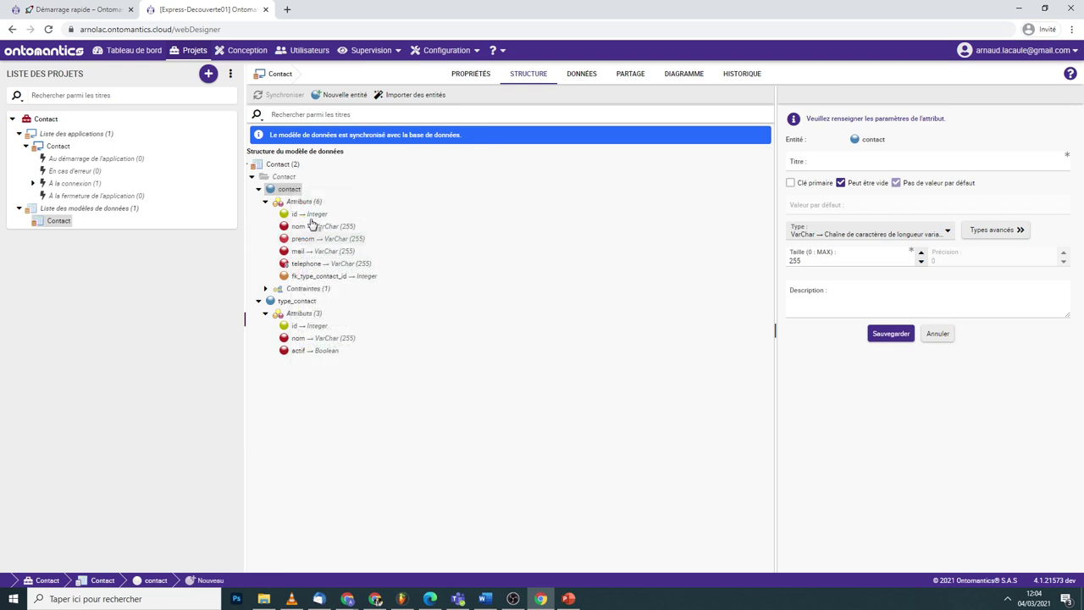
pyautogui.click(259, 190)
pyautogui.click(258, 202)
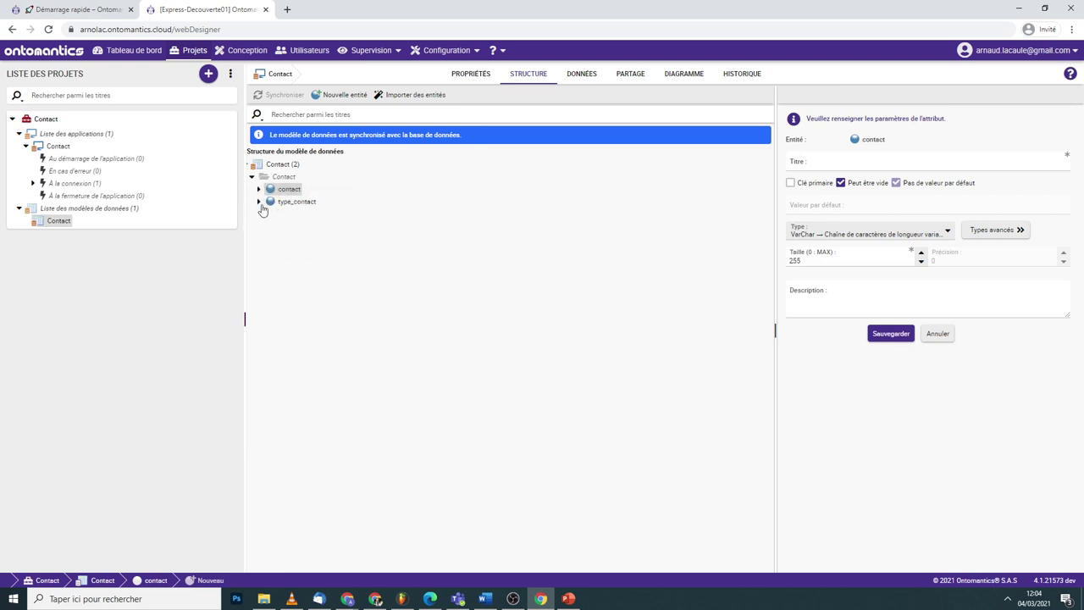
pyautogui.click(272, 166)
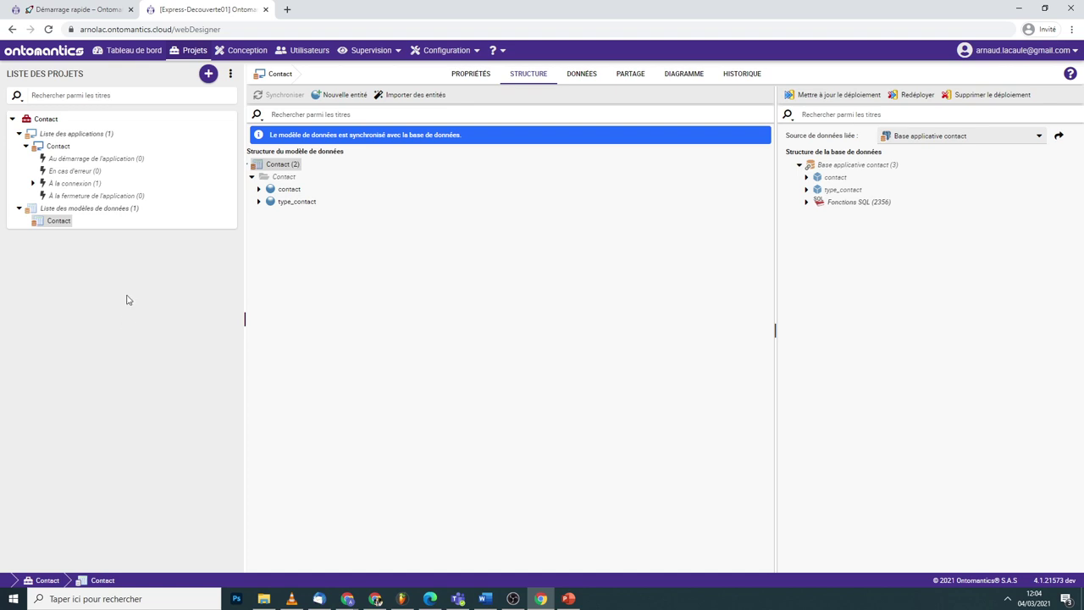
# - Open type_contact's data and insert a row named Personnel
pyautogui.click(296, 205)
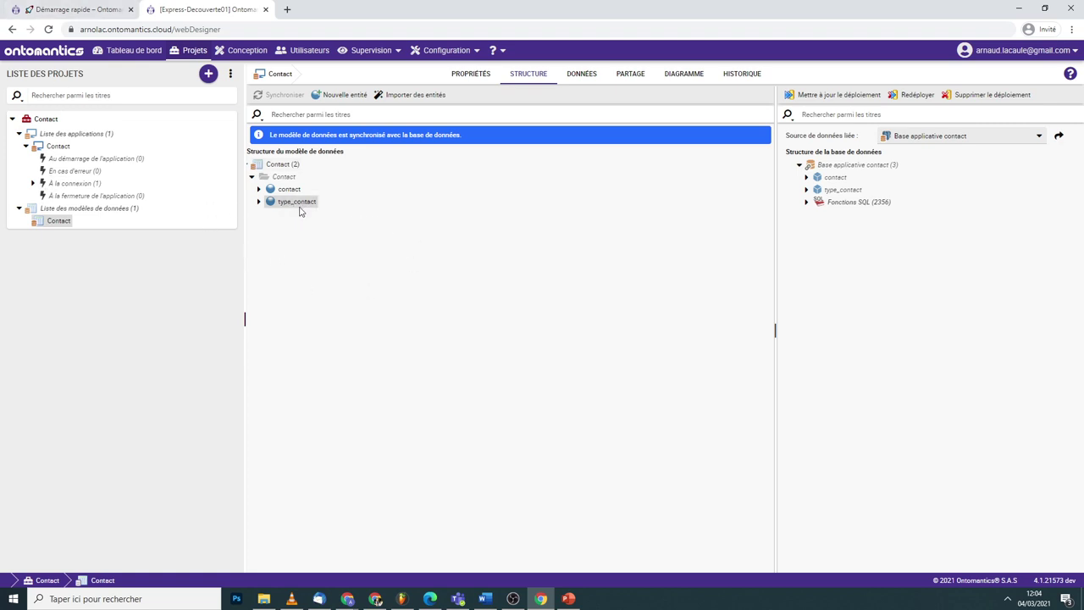
pyautogui.rightClick(296, 205)
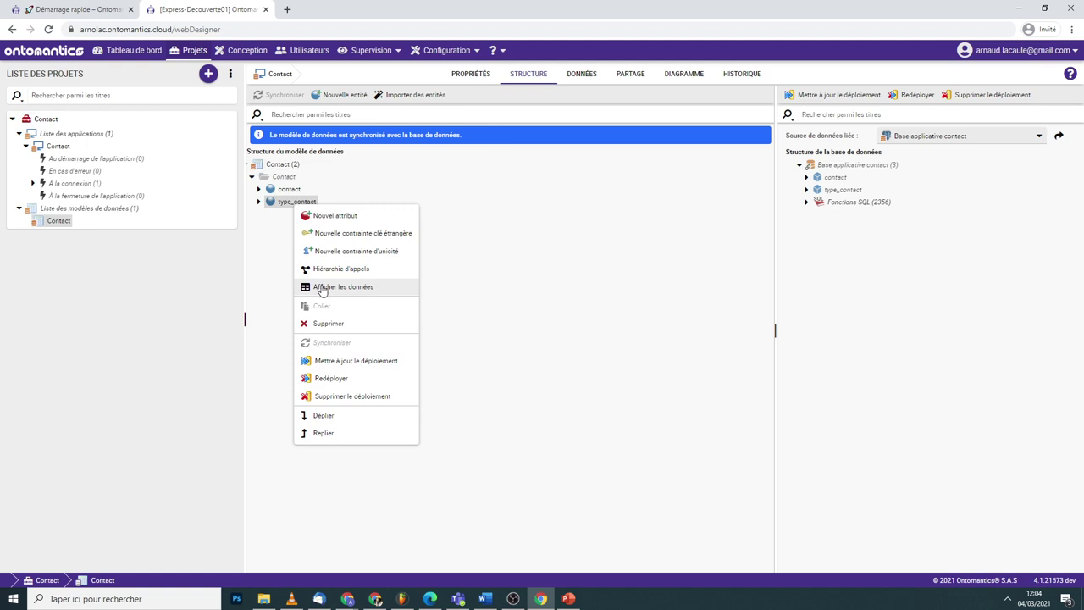
pyautogui.click(356, 289)
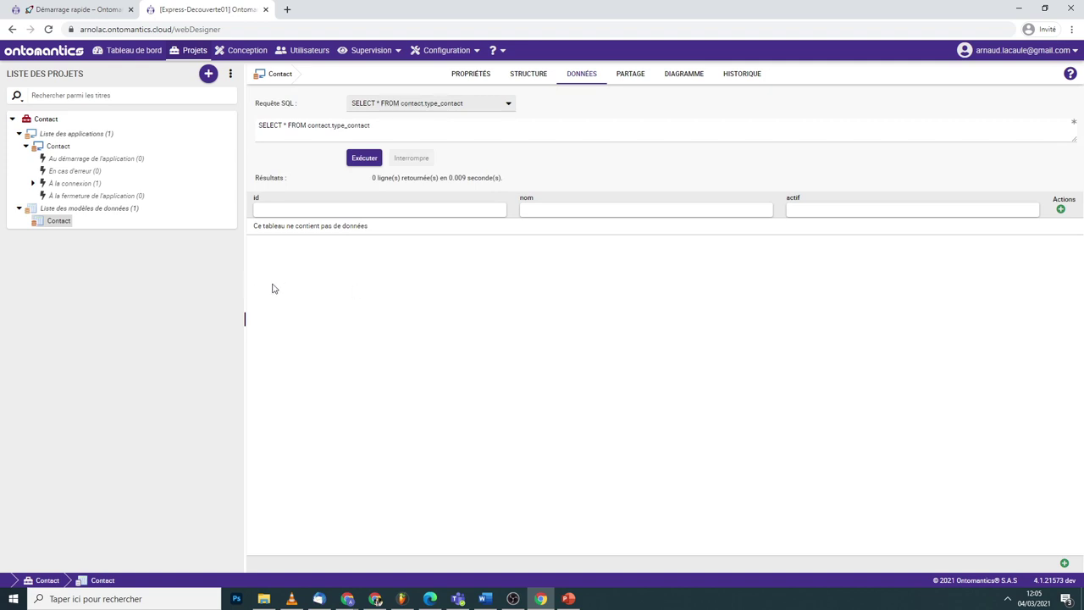
pyautogui.click(1064, 564)
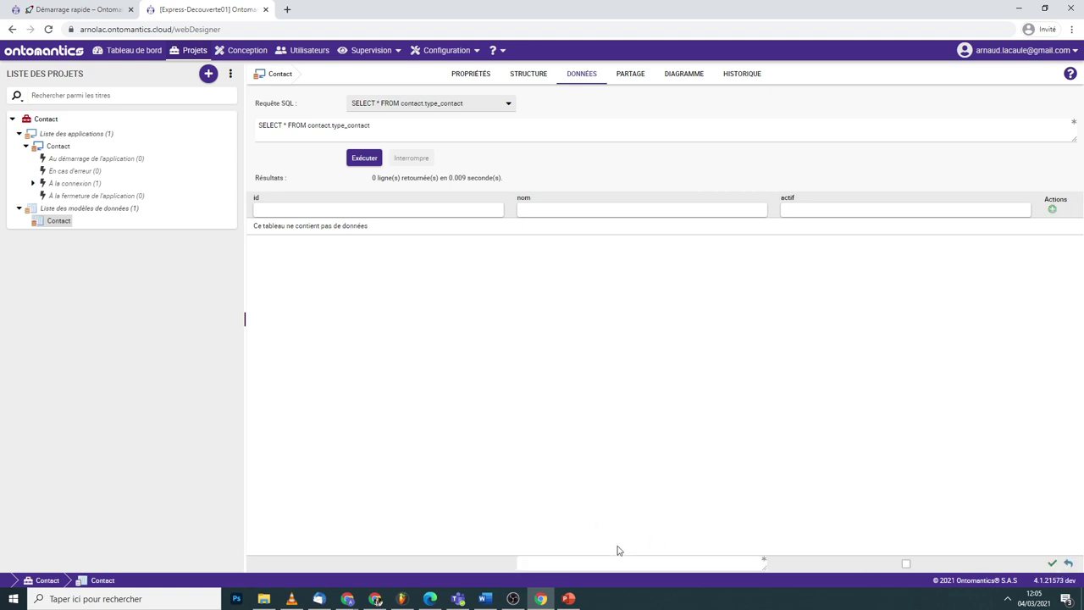
pyautogui.click(599, 562)
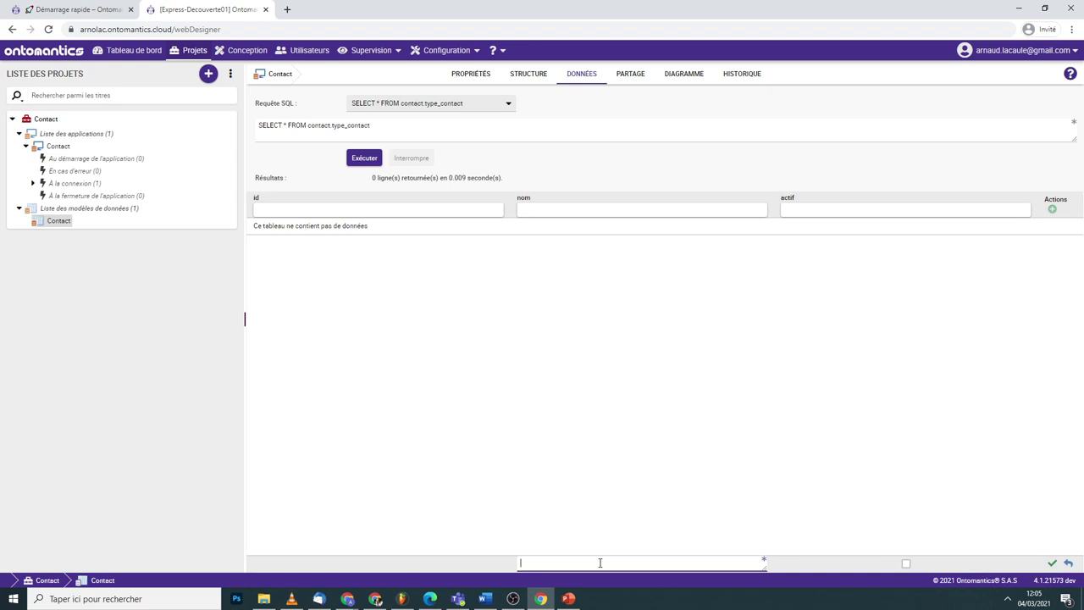
pyautogui.write('Personnel')
pyautogui.click(1052, 562)
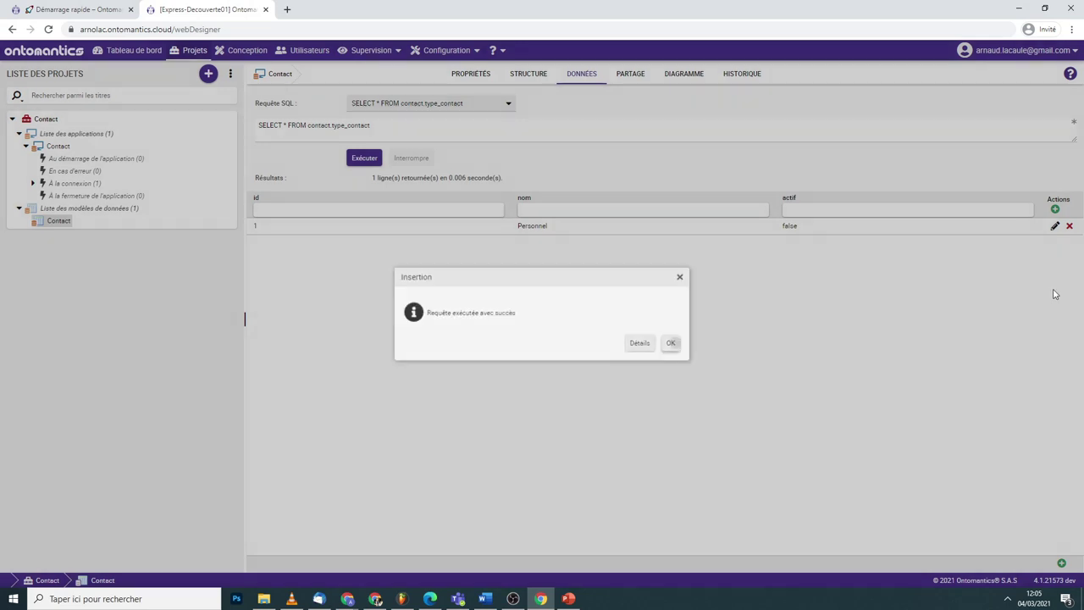
pyautogui.click(673, 343)
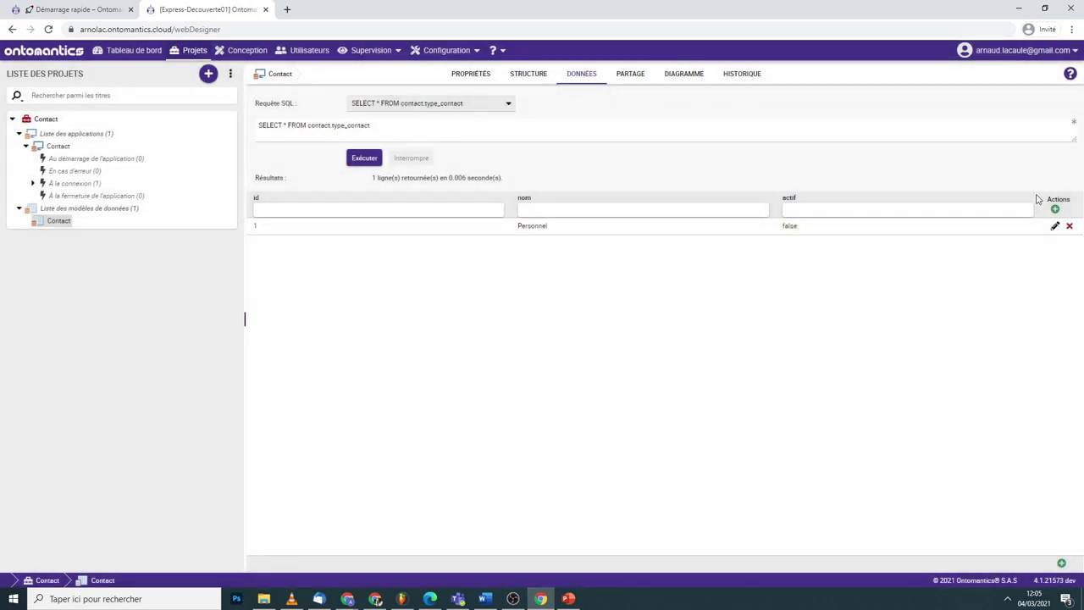
# - Add a Pro row, then rename the first row to Perso
pyautogui.click(1054, 210)
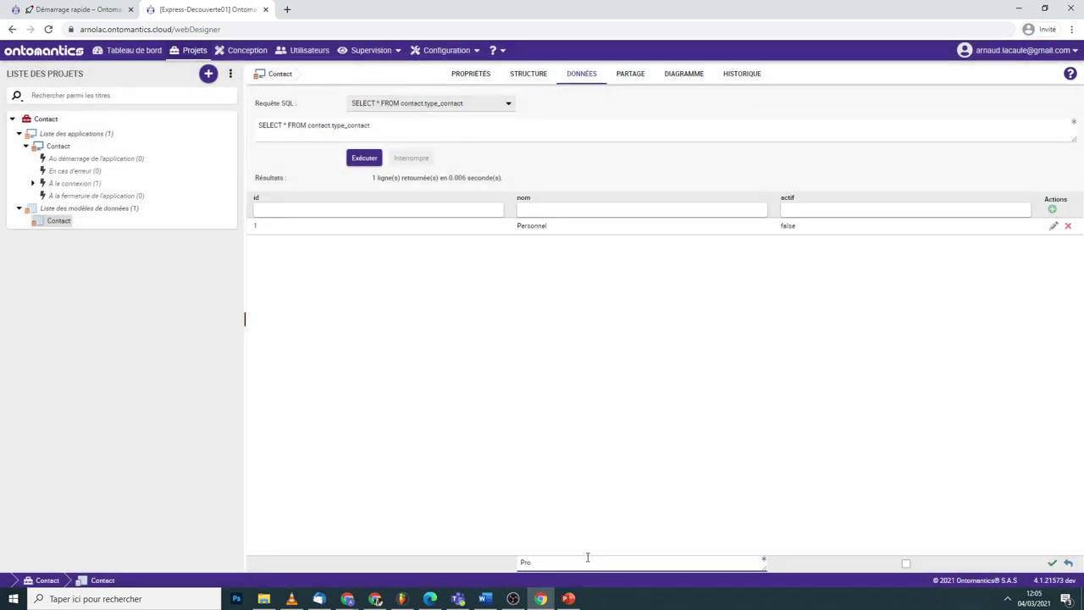
pyautogui.click(1052, 563)
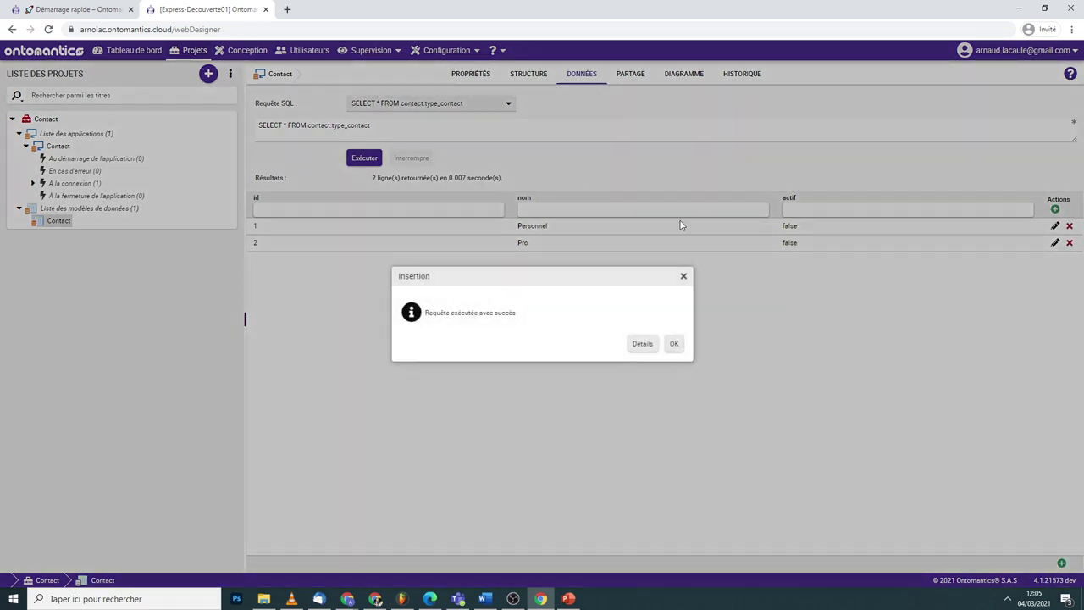
pyautogui.click(673, 343)
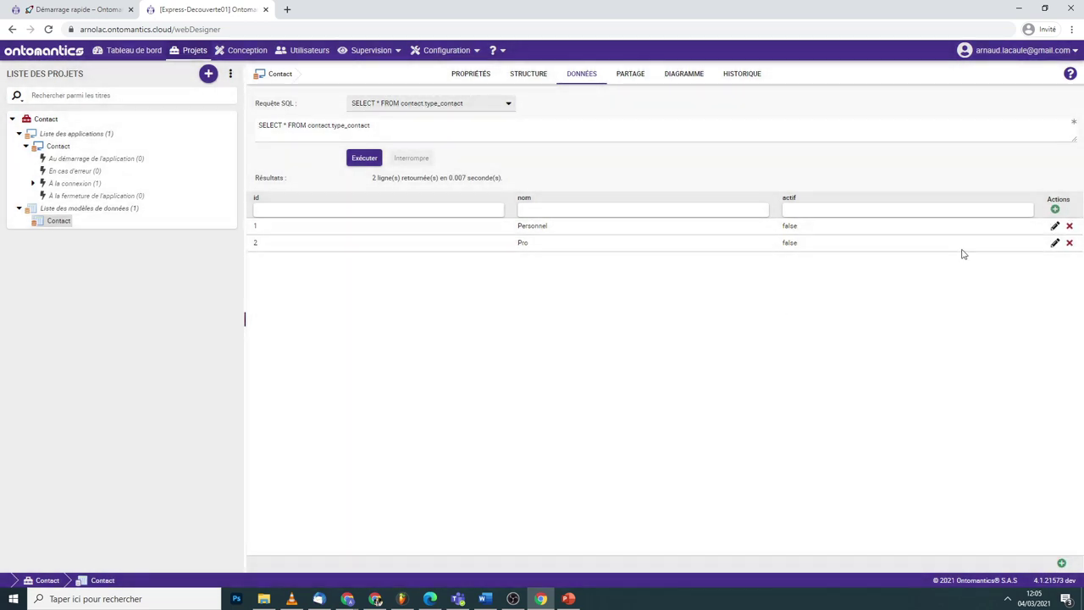
pyautogui.click(1054, 225)
pyautogui.click(574, 226)
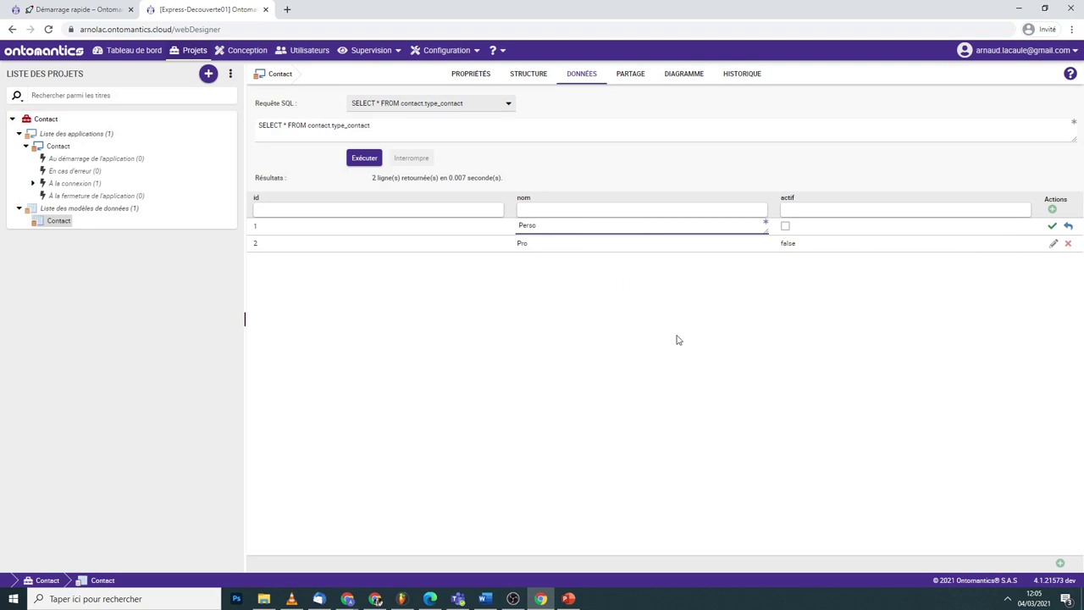
pyautogui.click(1052, 225)
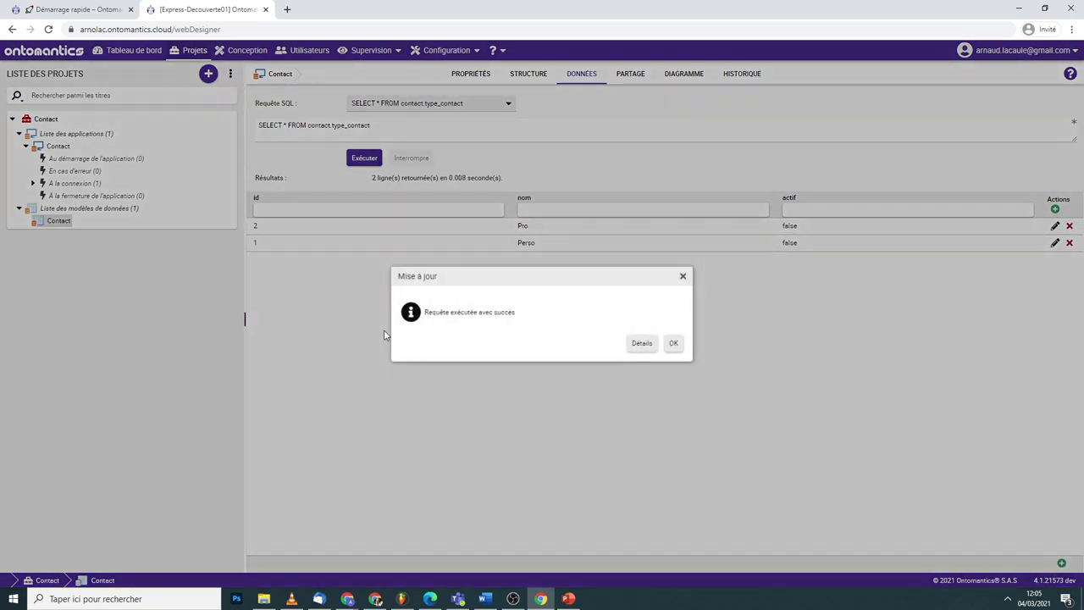
pyautogui.click(673, 341)
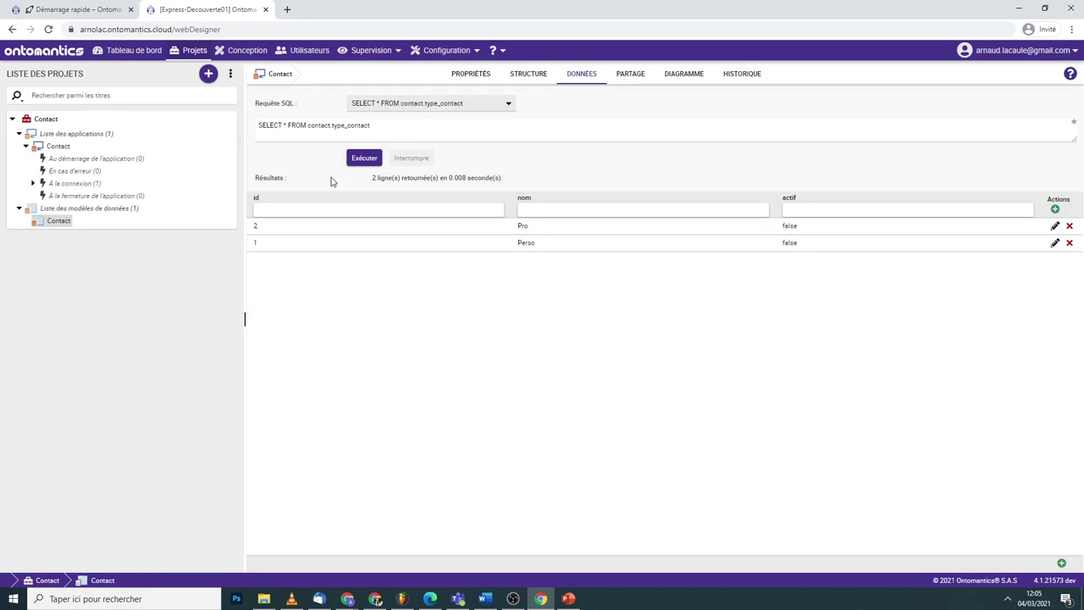
# - In the Contact app's Conception view, leave Mode Création and launch Assistant de création de formulaires
pyautogui.click(61, 148)
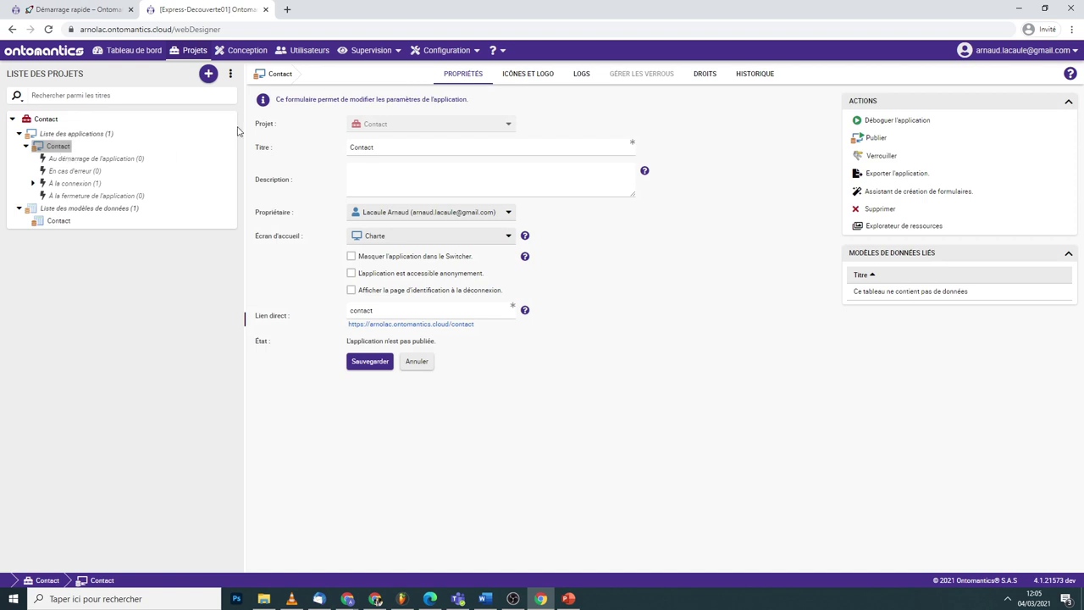
pyautogui.click(237, 55)
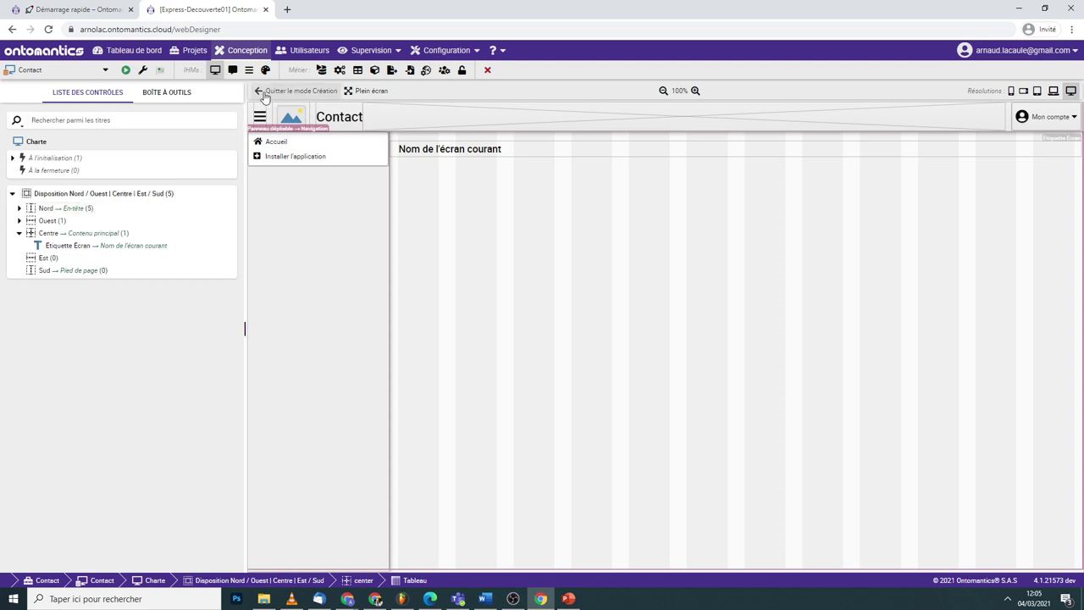
pyautogui.click(262, 91)
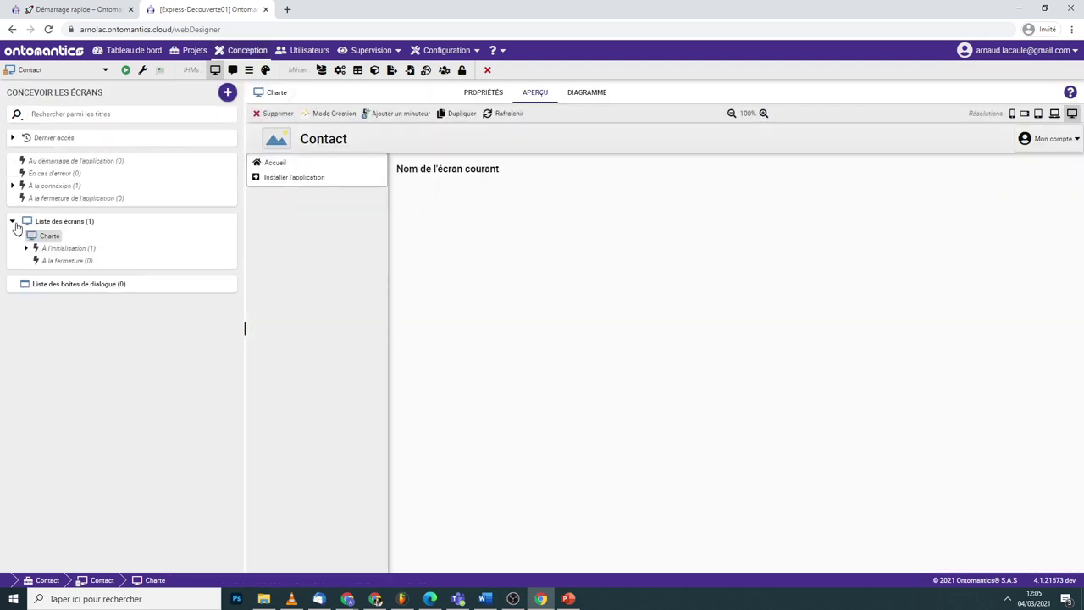
pyautogui.click(12, 221)
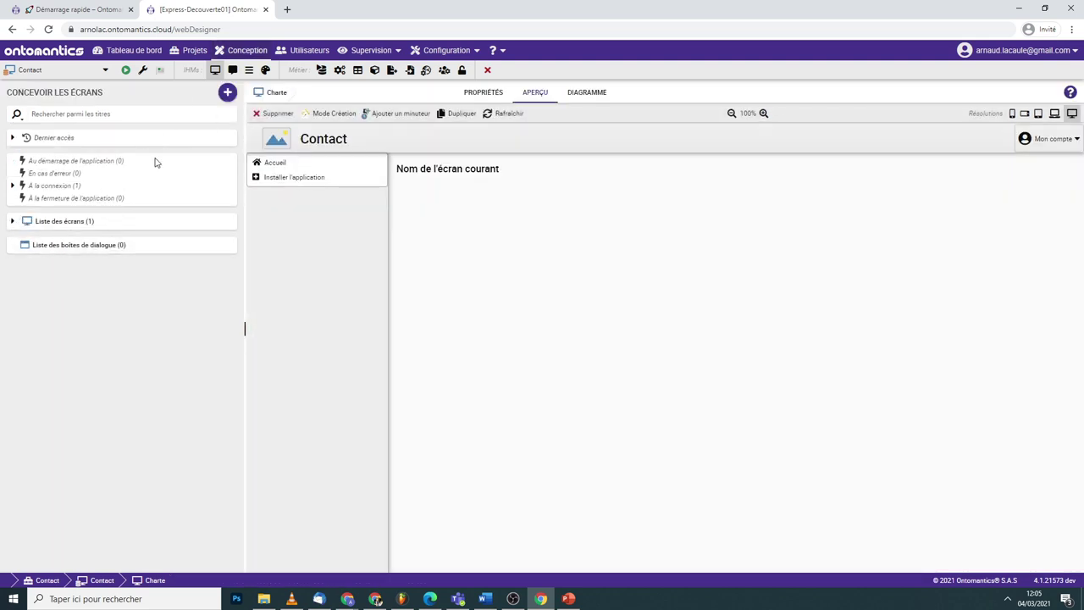
pyautogui.click(230, 95)
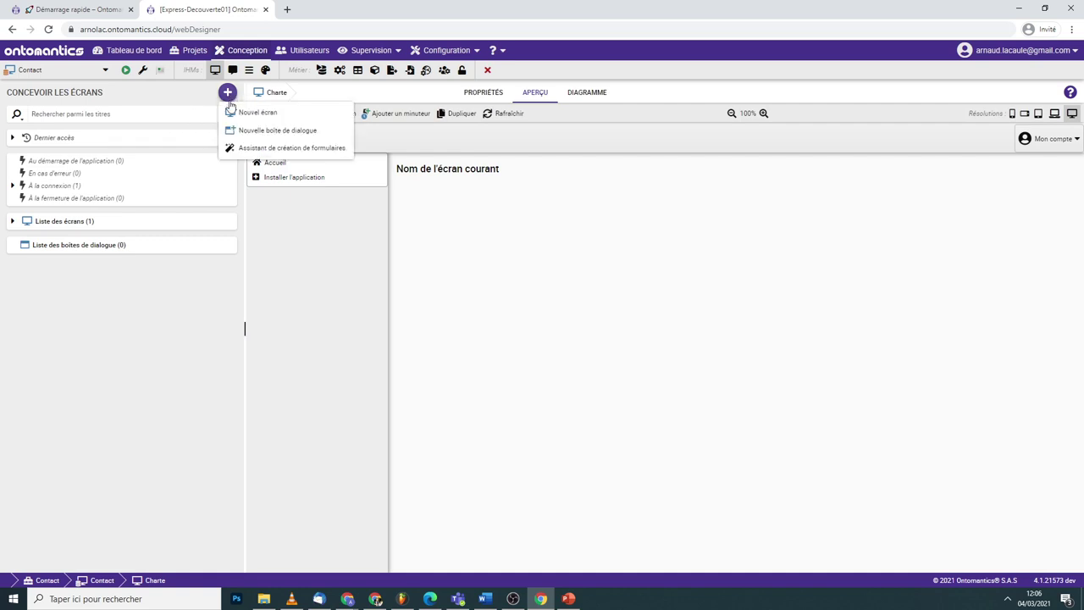
pyautogui.click(246, 150)
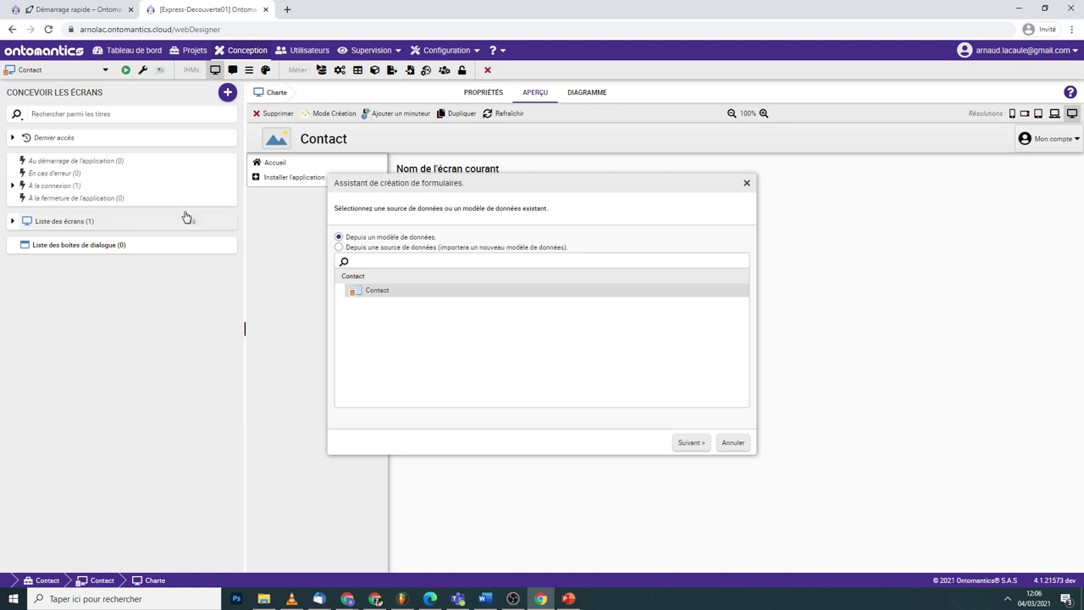
# - Tick Tableau and Formulaires for contact, label it Contacts, and continue
pyautogui.click(690, 443)
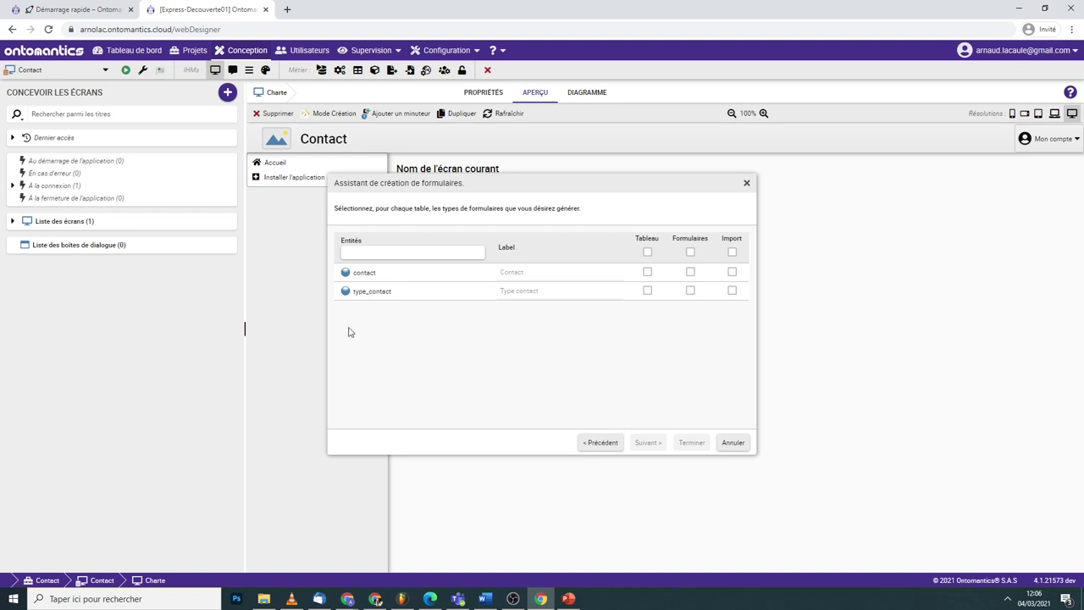
pyautogui.click(647, 272)
pyautogui.click(691, 272)
pyautogui.click(607, 271)
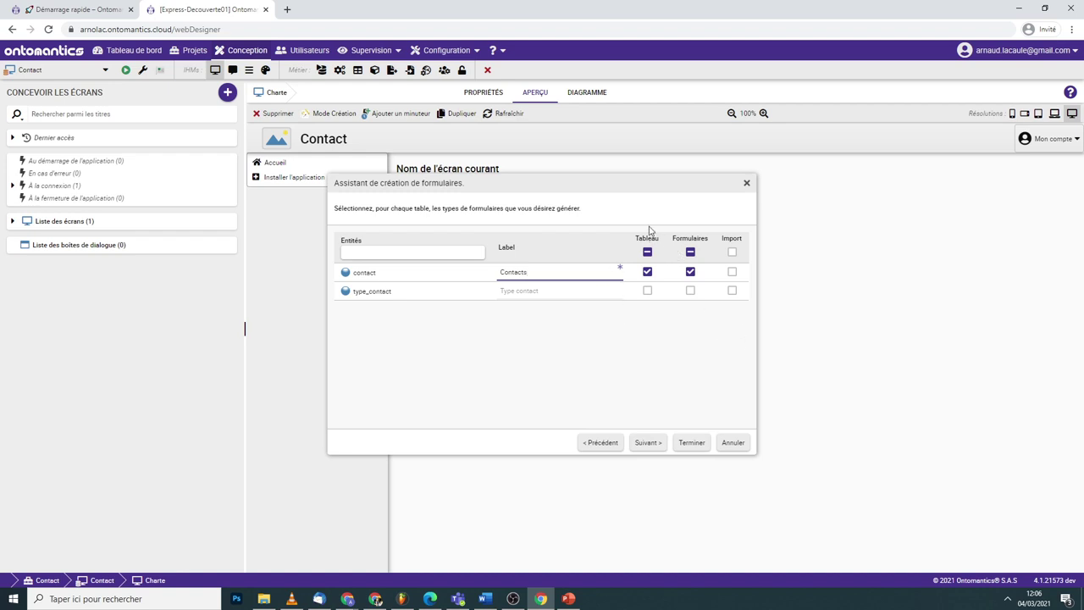
pyautogui.click(647, 443)
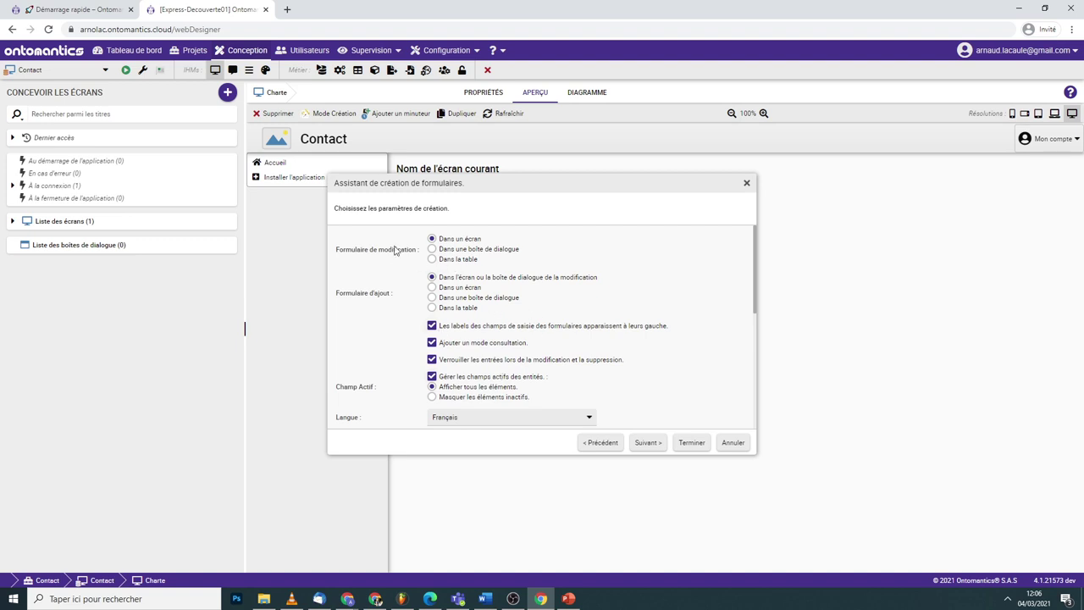
# - Choose editing 'Dans une boîte de dialogue' and untick the four extra option boxes
pyautogui.scroll(-1, 405, 288)
pyautogui.scroll(1, 404, 289)
pyautogui.click(443, 251)
pyautogui.click(432, 325)
pyautogui.click(432, 342)
pyautogui.click(432, 359)
pyautogui.click(432, 376)
# - Set parent screen Charte, placement Centre and the Navigation menu, then continue
pyautogui.scroll(-1, 501, 364)
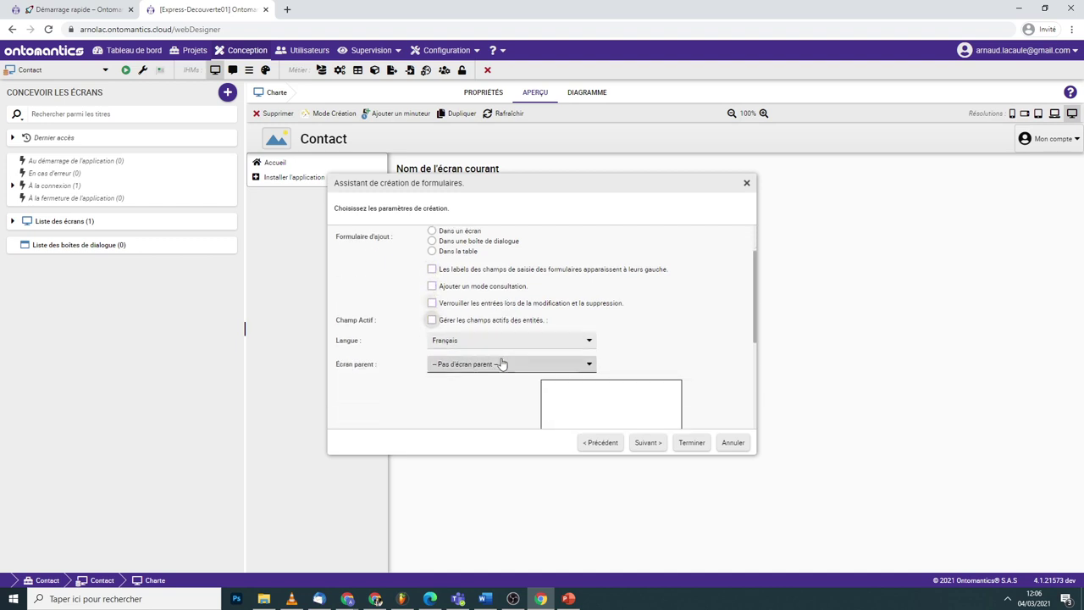
pyautogui.click(501, 364)
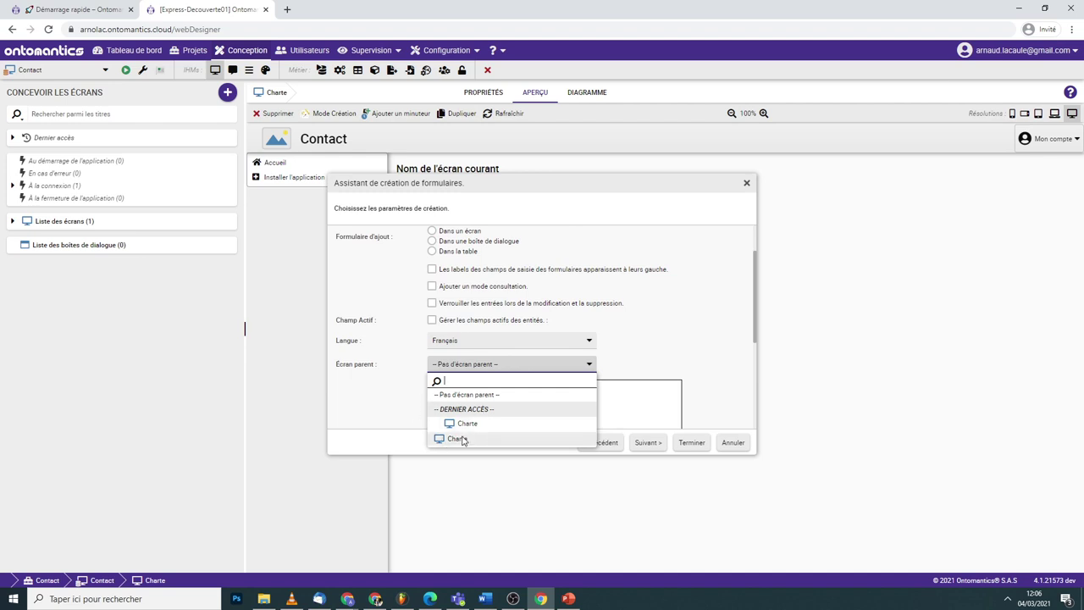
pyautogui.click(462, 439)
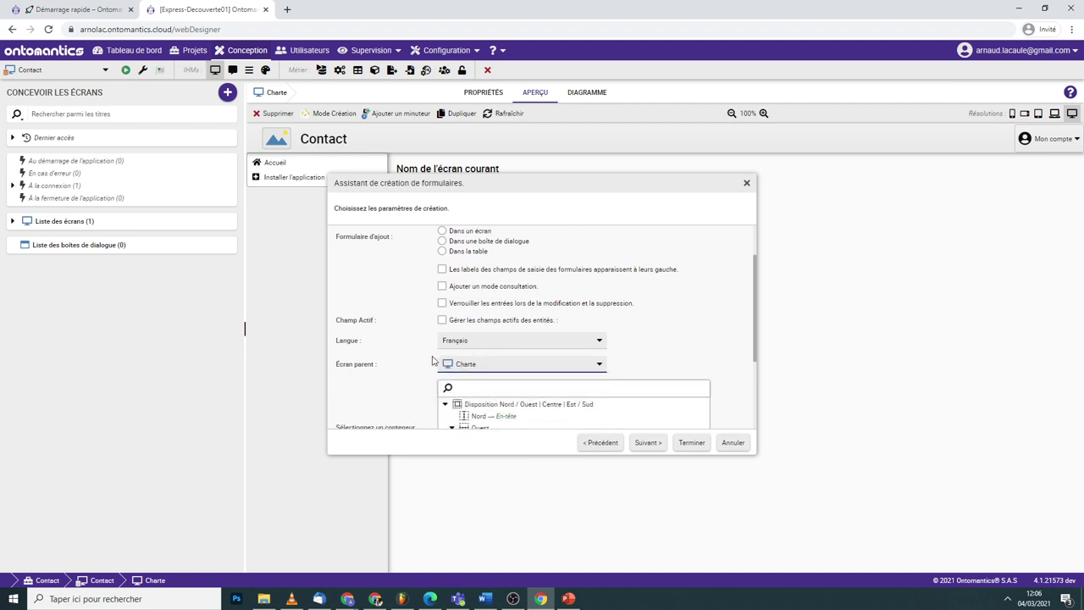
pyautogui.scroll(-2, 470, 369)
pyautogui.scroll(-2, 458, 356)
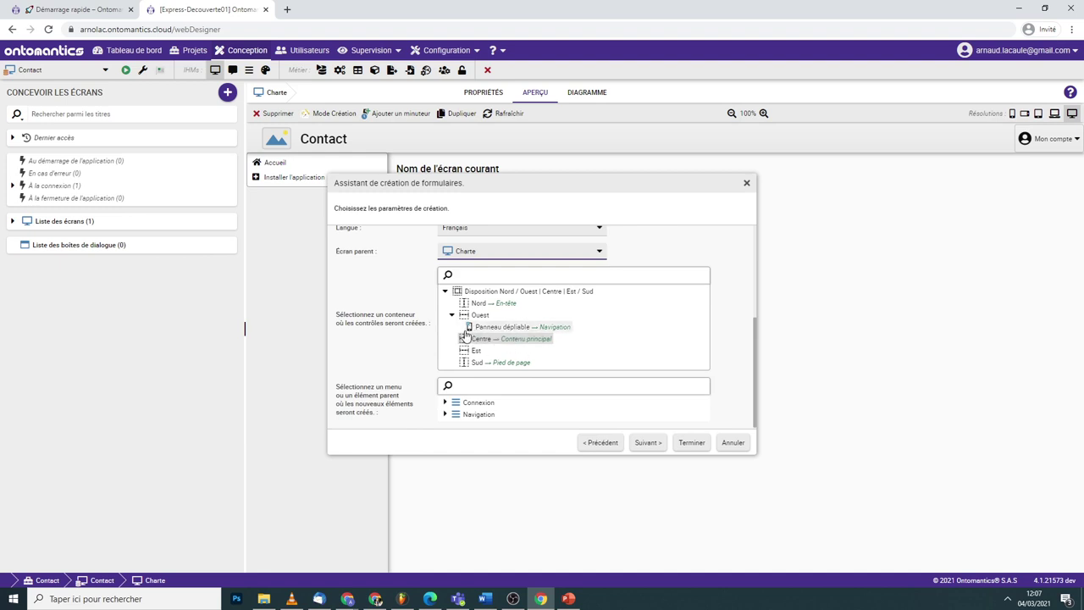
pyautogui.click(491, 339)
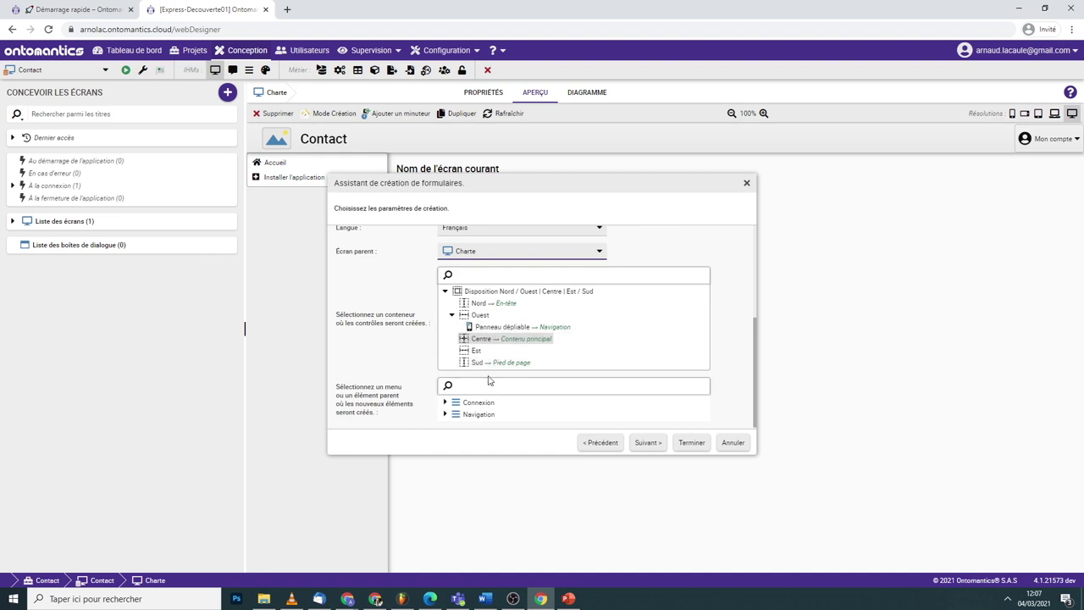
pyautogui.click(485, 415)
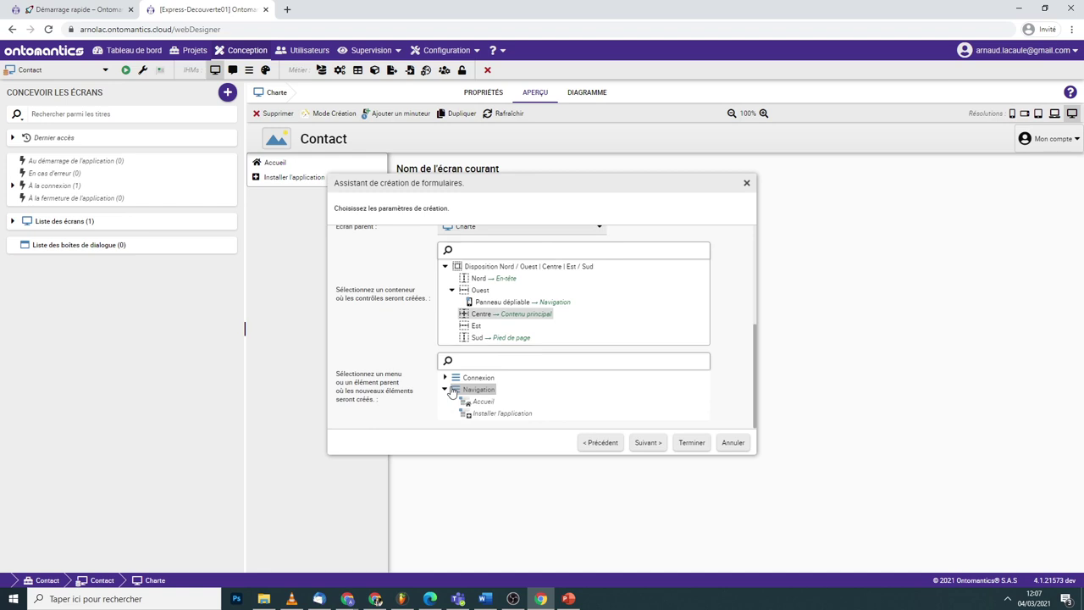
pyautogui.click(649, 446)
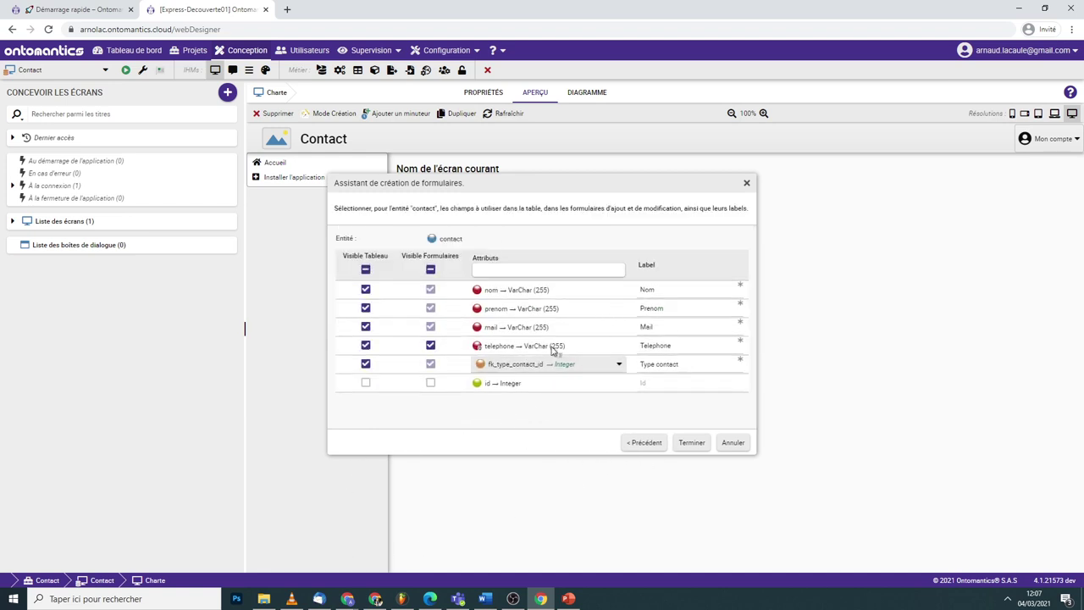
# - Correct the field labels to the accented 'Prénom' and 'Téléphone'
pyautogui.click(643, 308)
pyautogui.press('Delete')
pyautogui.click(647, 345)
pyautogui.press('BackSpace')
pyautogui.write('é')
pyautogui.press('BackSpace')
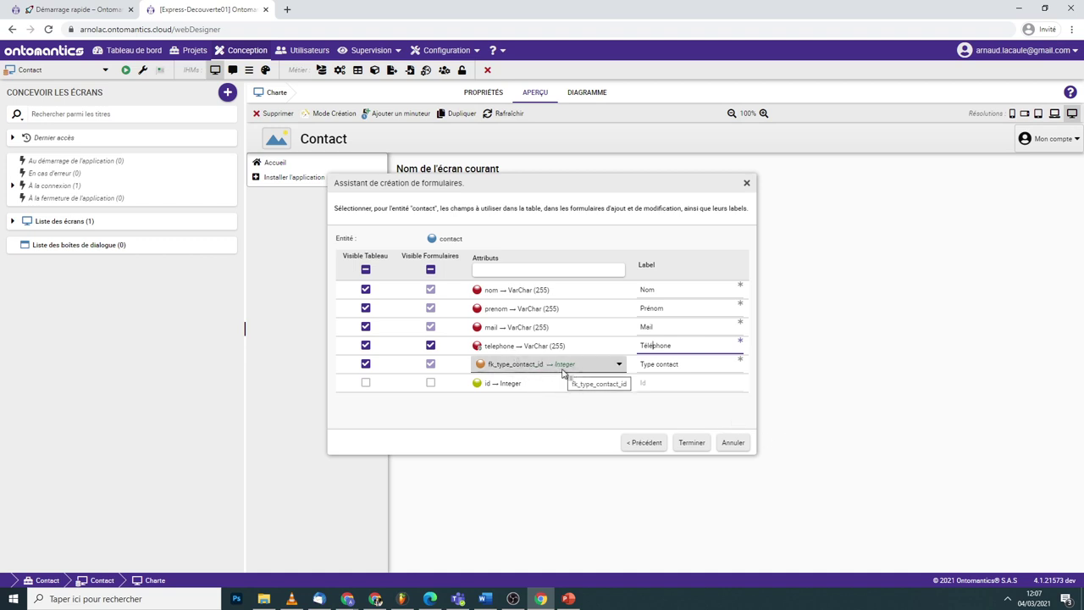
# - Show the contact type by its nom, label it 'Type', and generate the Contacts screen and form
pyautogui.click(563, 372)
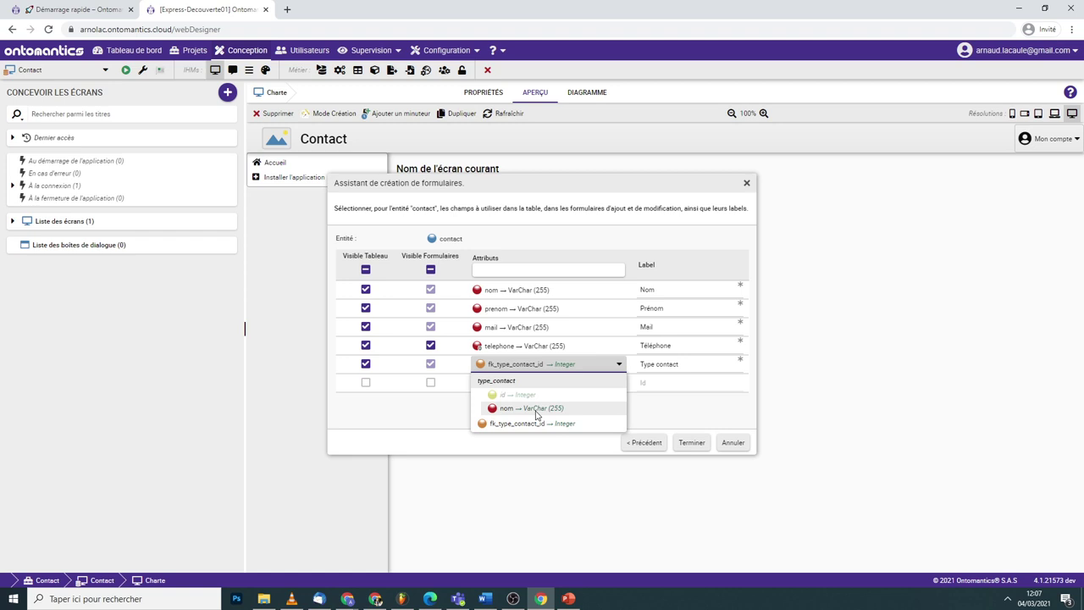
pyautogui.click(521, 408)
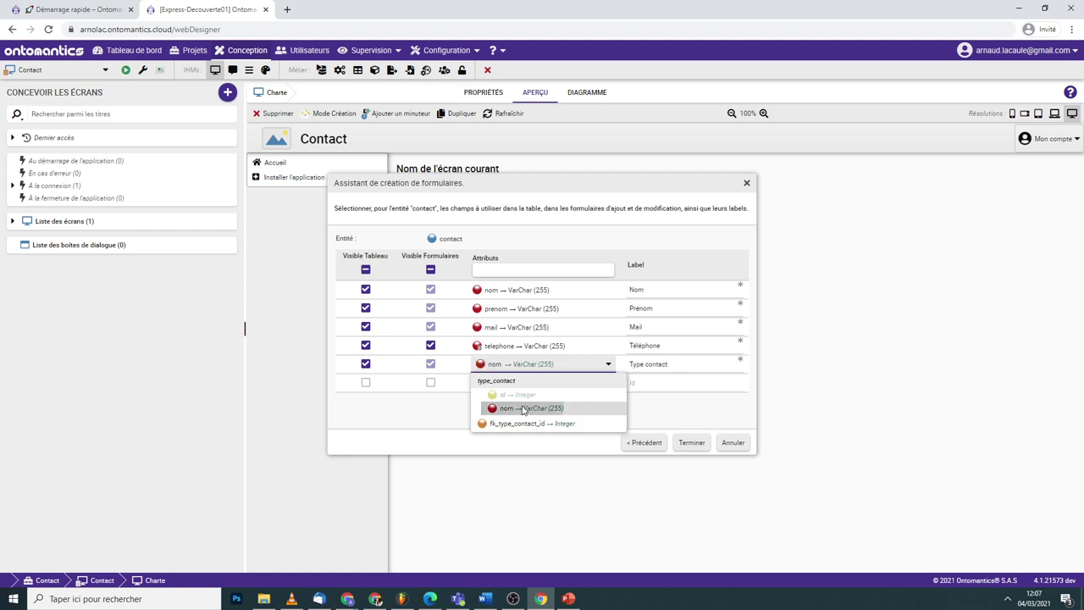
pyautogui.click(650, 364)
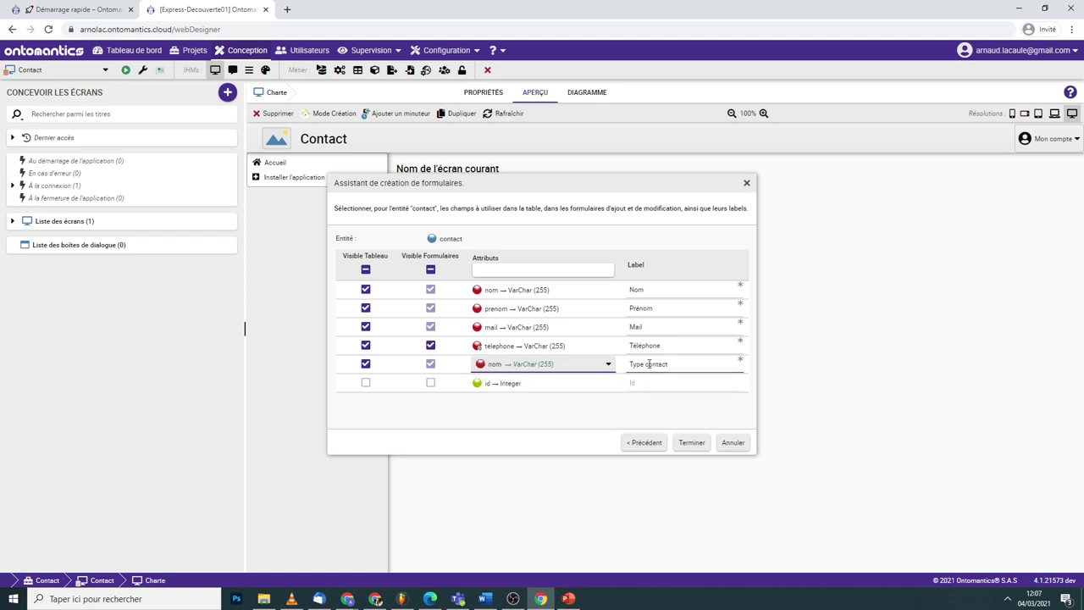
pyautogui.moveTo(650, 365); pyautogui.dragTo(784, 382)
pyautogui.press('BackSpace')
pyautogui.click(690, 444)
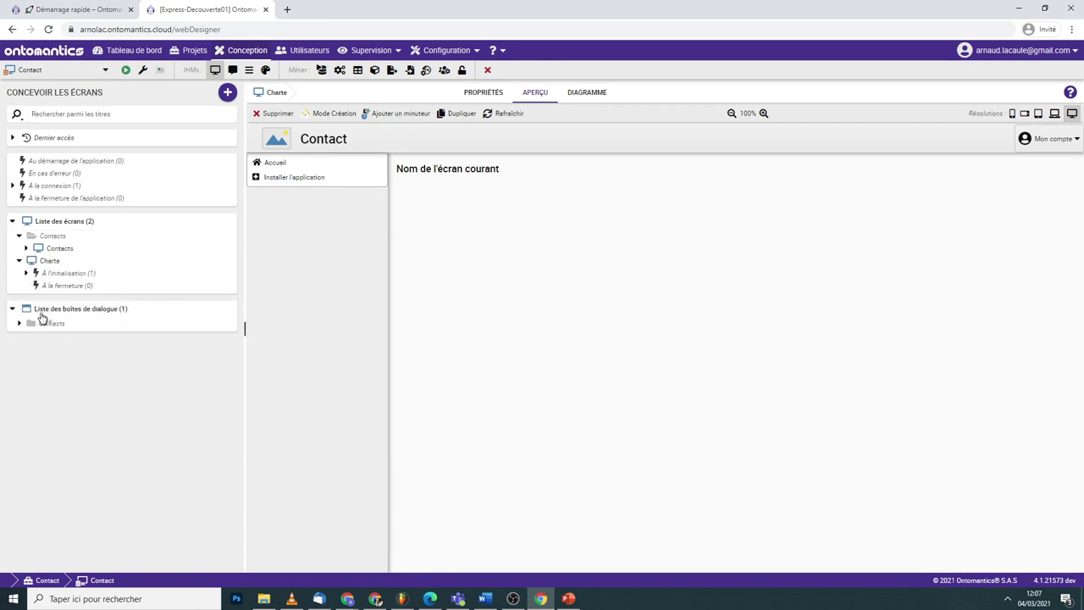
# - Open the generated Contacts screen and its Form contacts dialog
pyautogui.click(19, 323)
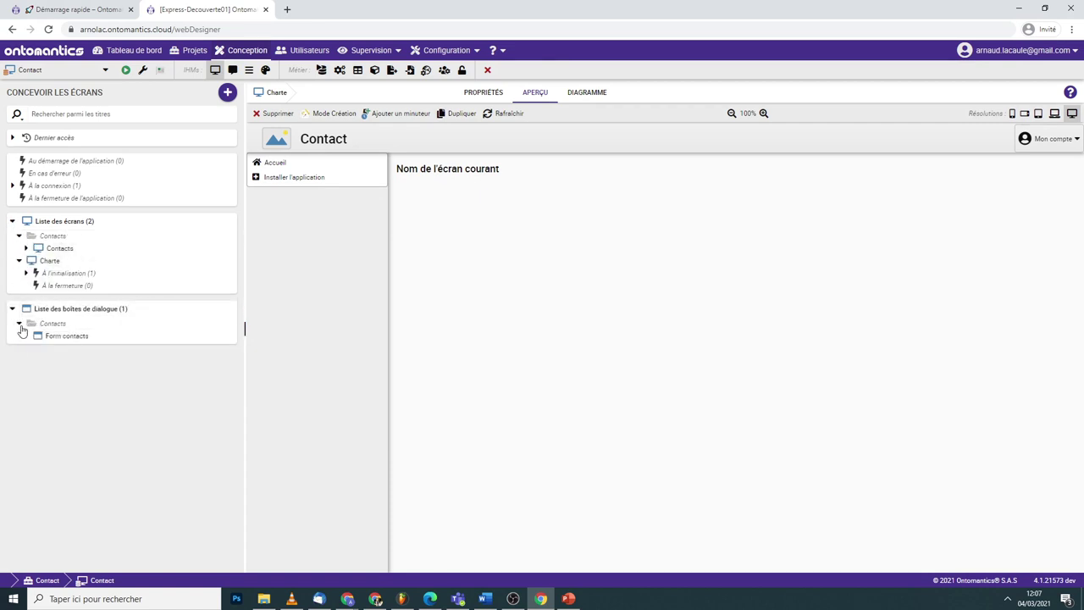
pyautogui.click(19, 323)
pyautogui.click(42, 319)
pyautogui.click(57, 249)
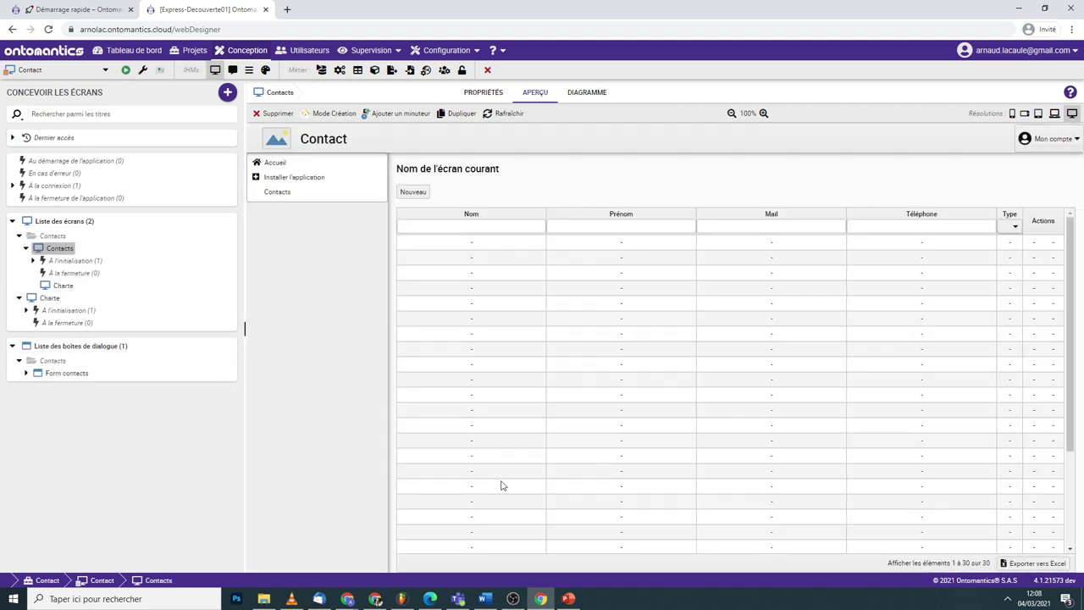
pyautogui.click(64, 377)
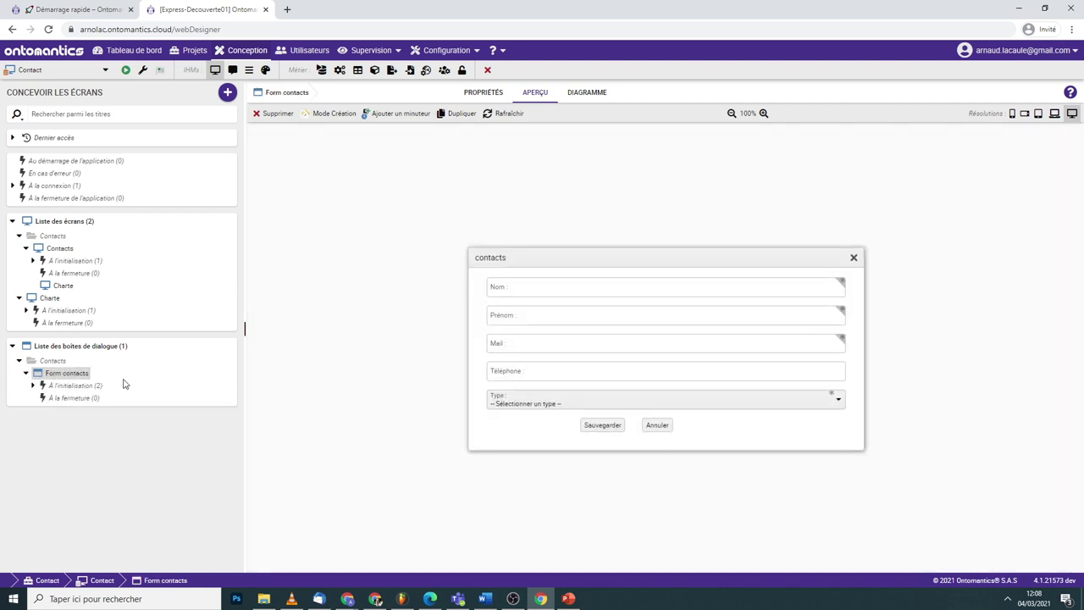
# - In design mode, move Prénom onto Nom's row, then open the Mail field's properties
pyautogui.click(310, 118)
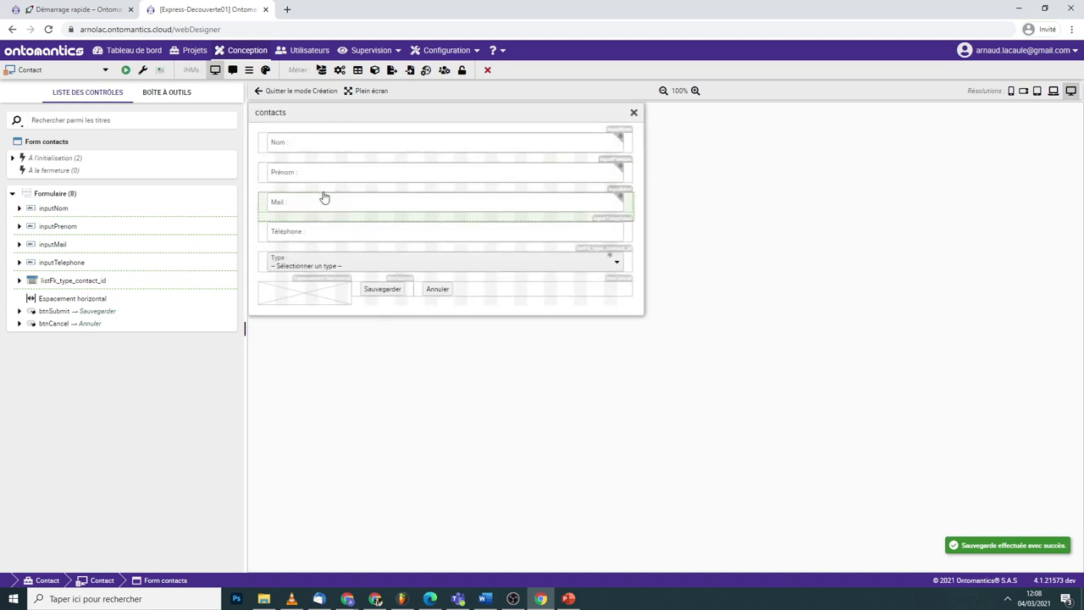
pyautogui.click(320, 179)
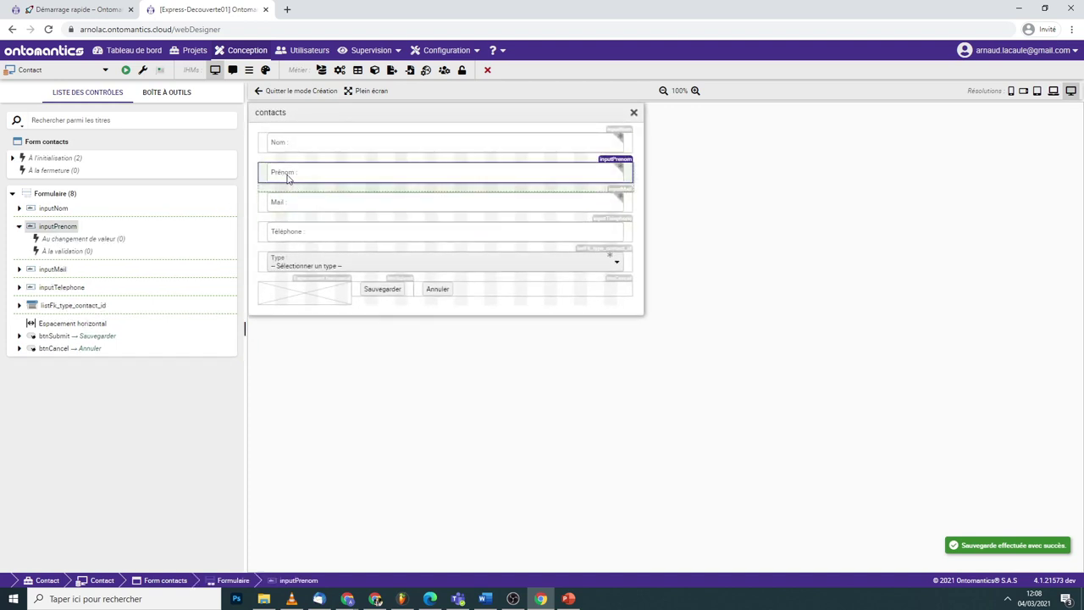
pyautogui.moveTo(620, 174); pyautogui.dragTo(623, 141)
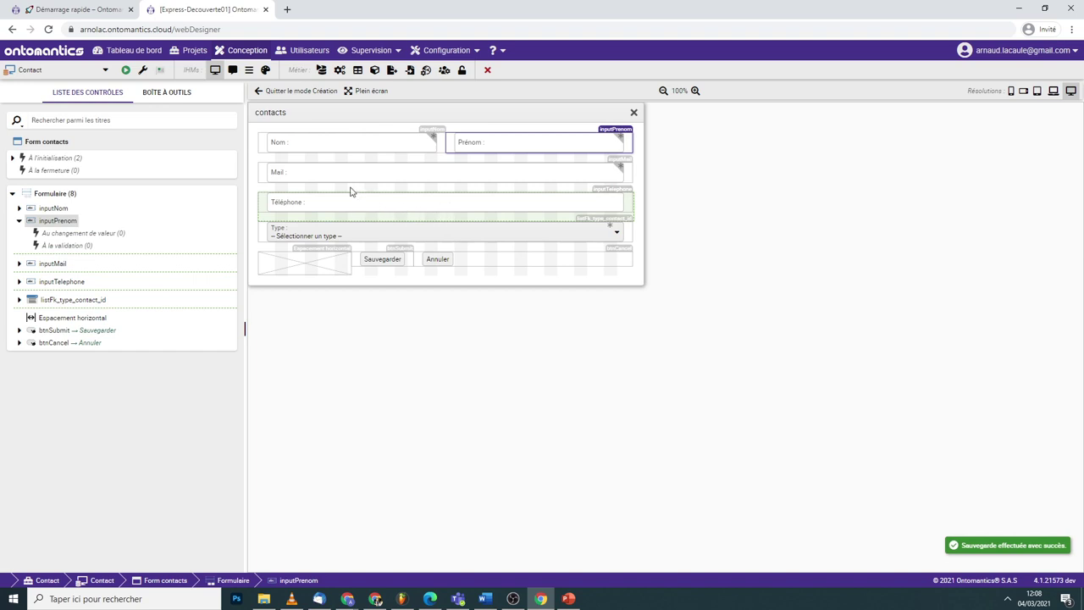
pyautogui.rightClick(358, 178)
pyautogui.click(421, 183)
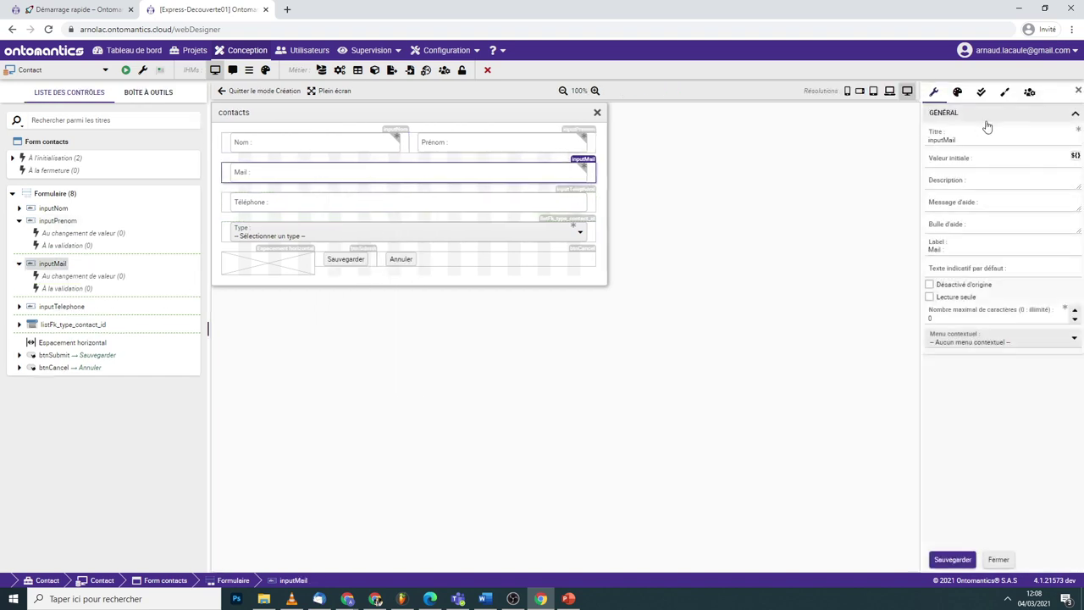
# - Give the Mail field the At (@) icon from a 'mail' icon search and save it
pyautogui.click(958, 92)
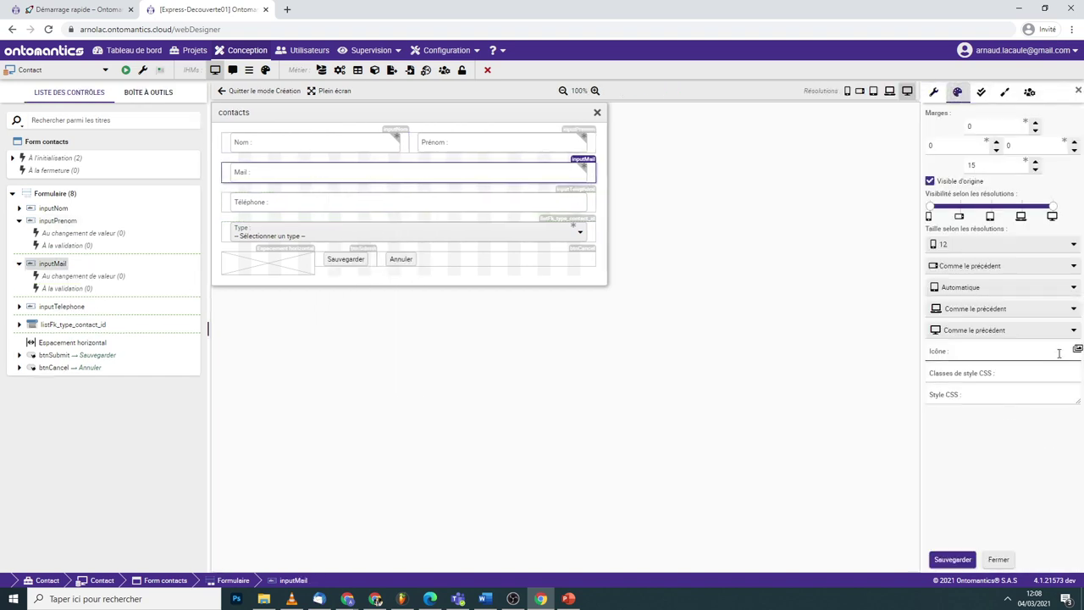
pyautogui.click(1077, 350)
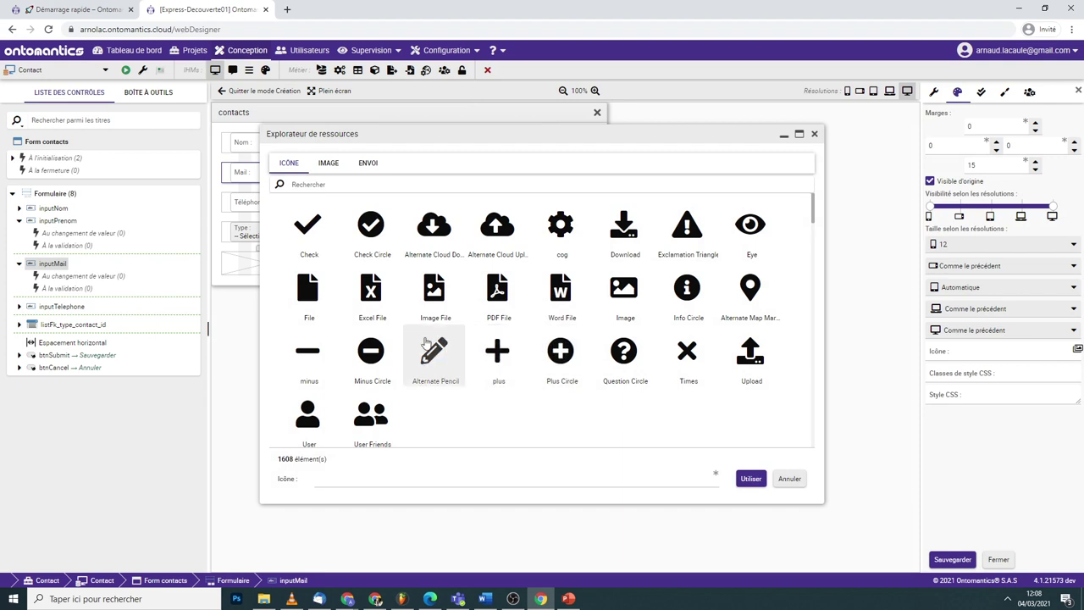
pyautogui.click(376, 188)
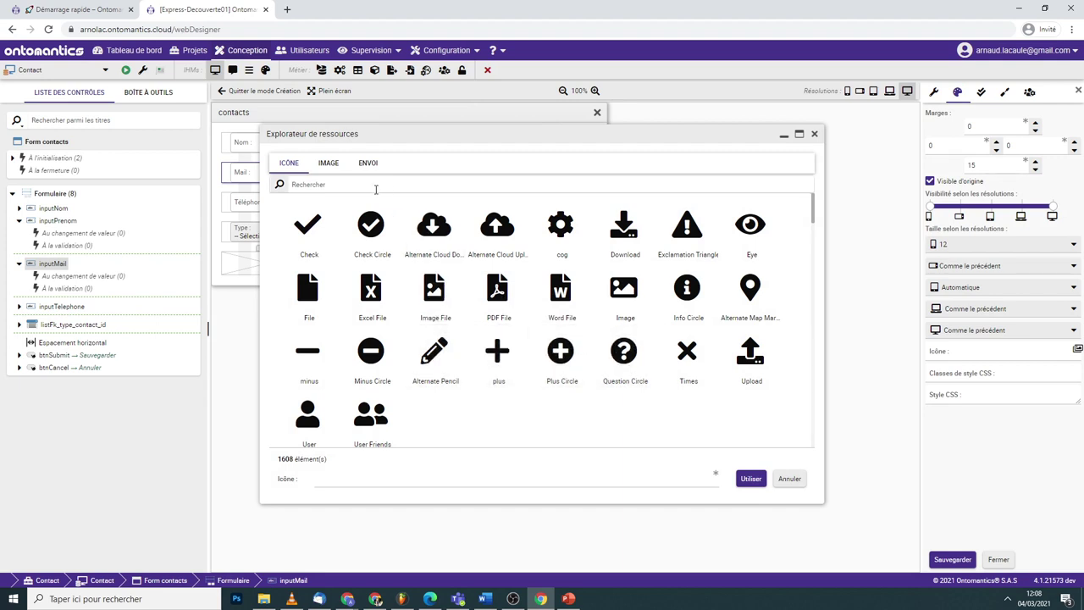
pyautogui.write('mail')
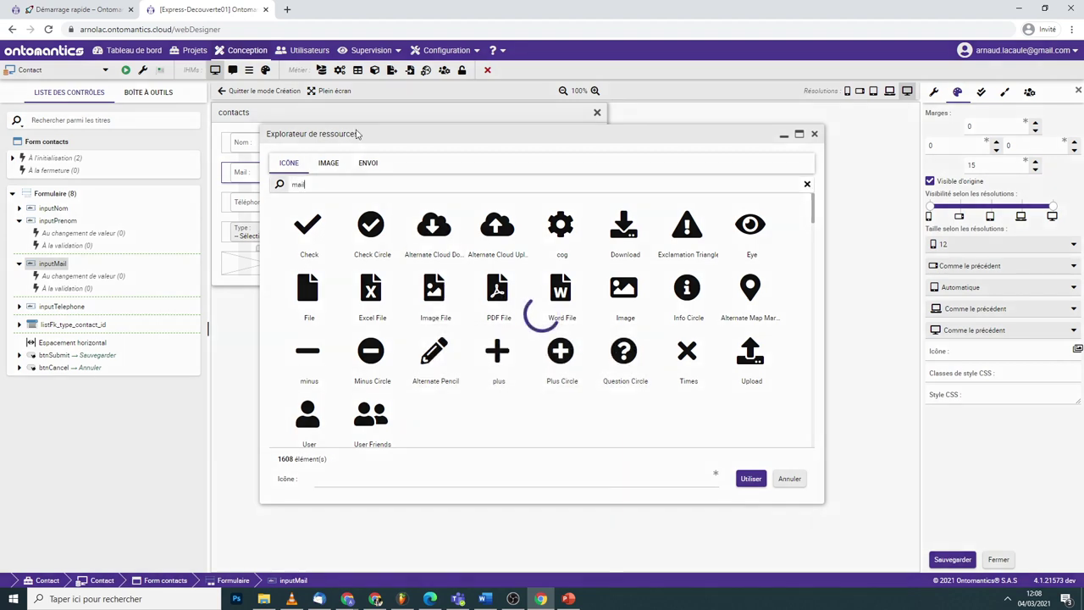
pyautogui.scroll(-3, 497, 282)
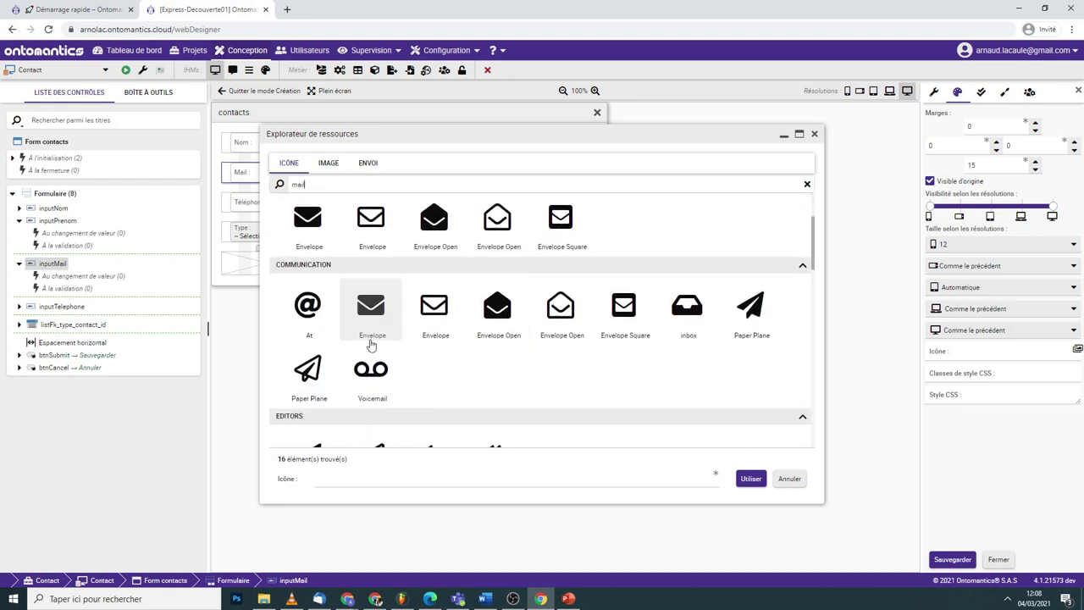
pyautogui.click(326, 315)
pyautogui.click(748, 479)
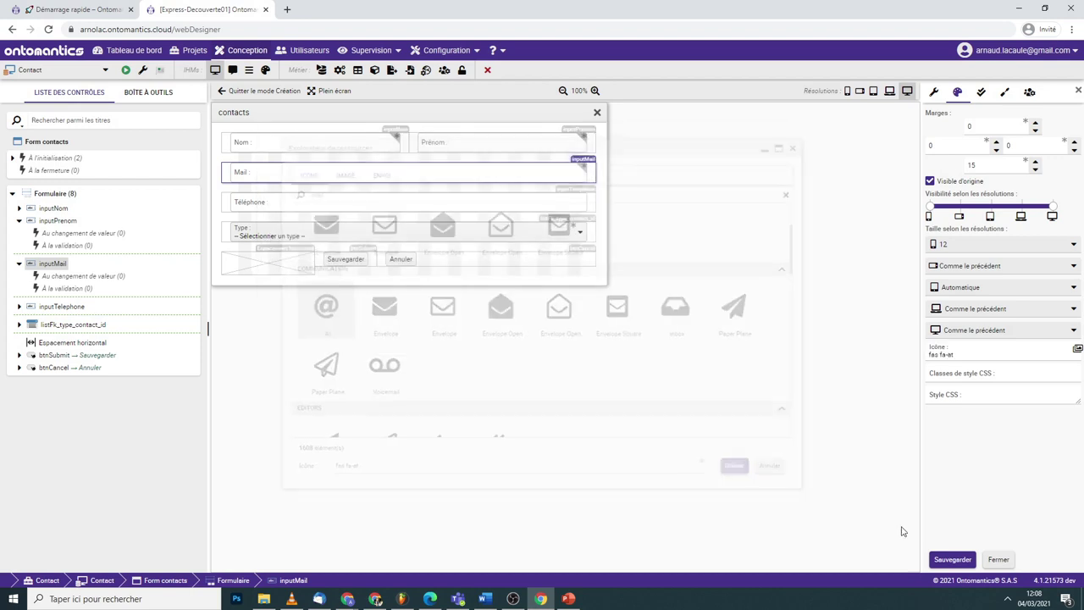
pyautogui.click(952, 560)
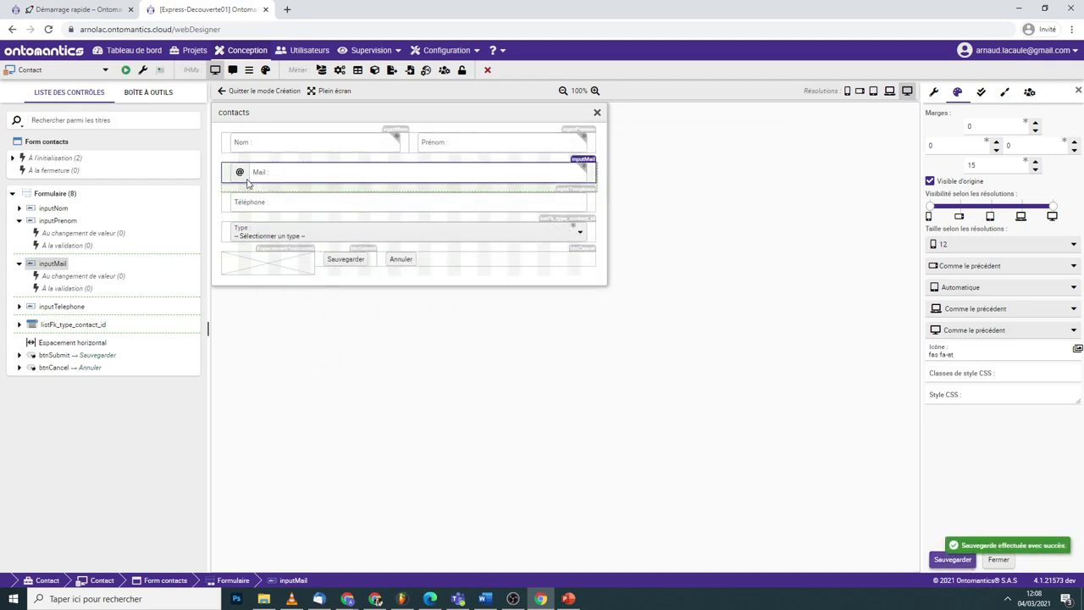
# - Give the Téléphone input the Alternate Phone icon (fas fa-phone-alt) and save the form
pyautogui.click(251, 210)
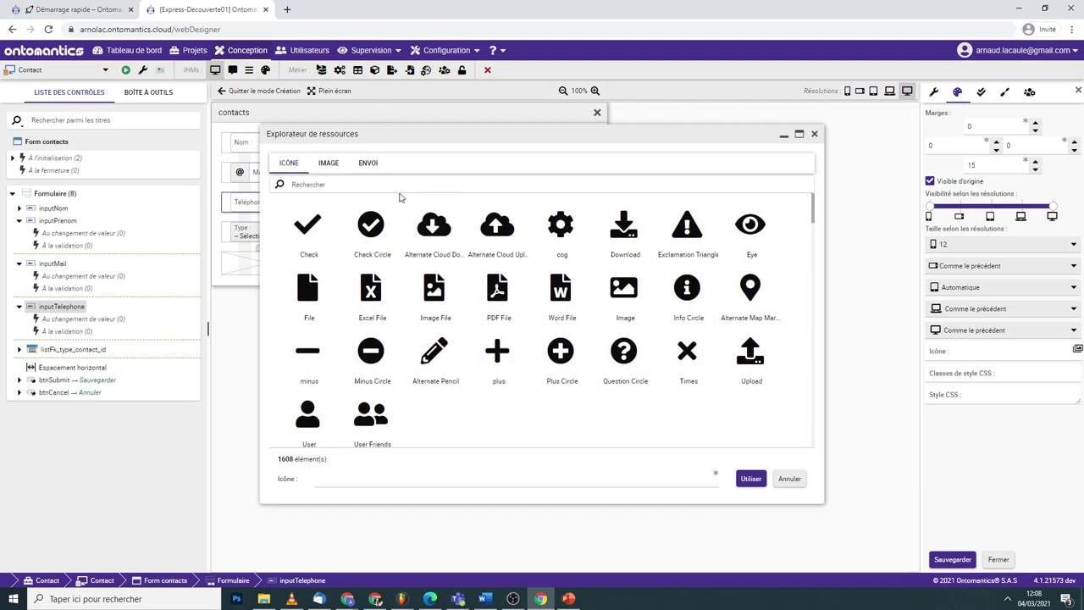
pyautogui.click(398, 187)
pyautogui.write('tel')
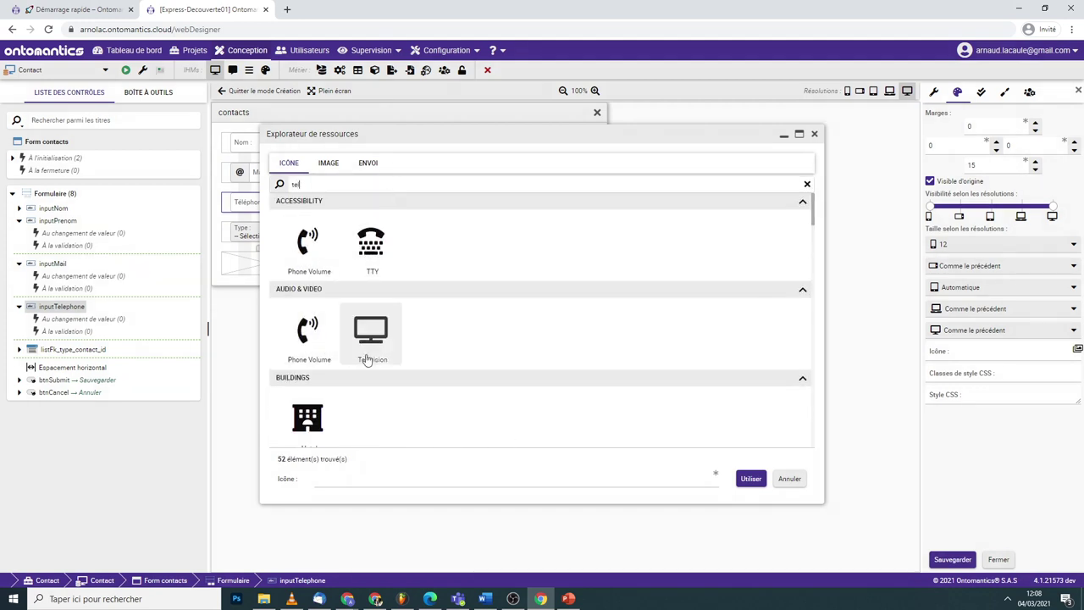
pyautogui.scroll(-3, 373, 347)
pyautogui.click(386, 309)
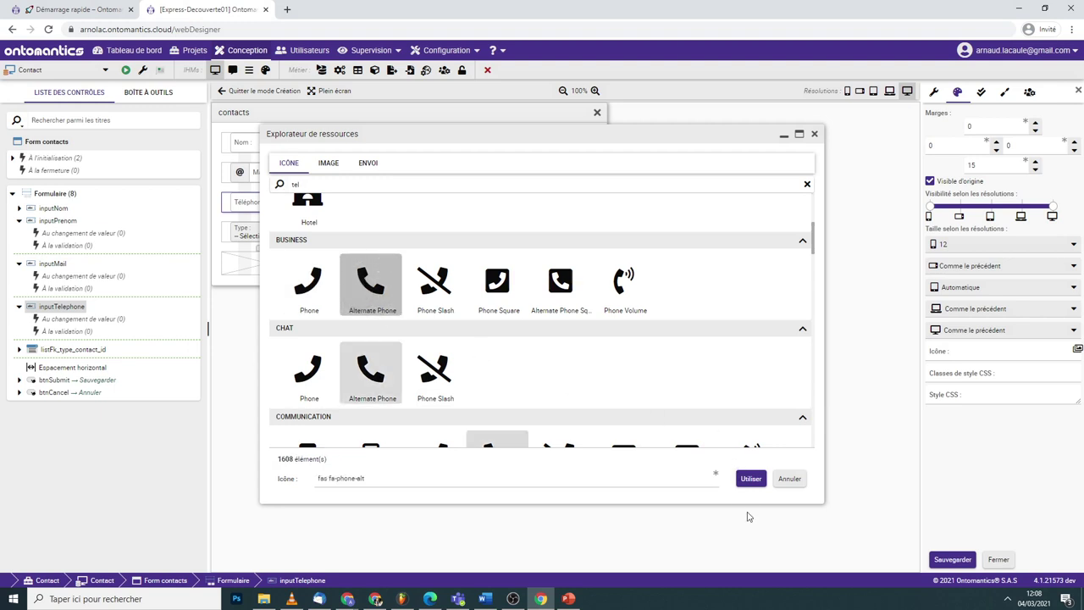
pyautogui.click(751, 480)
pyautogui.hotkey('ctrl', 's')
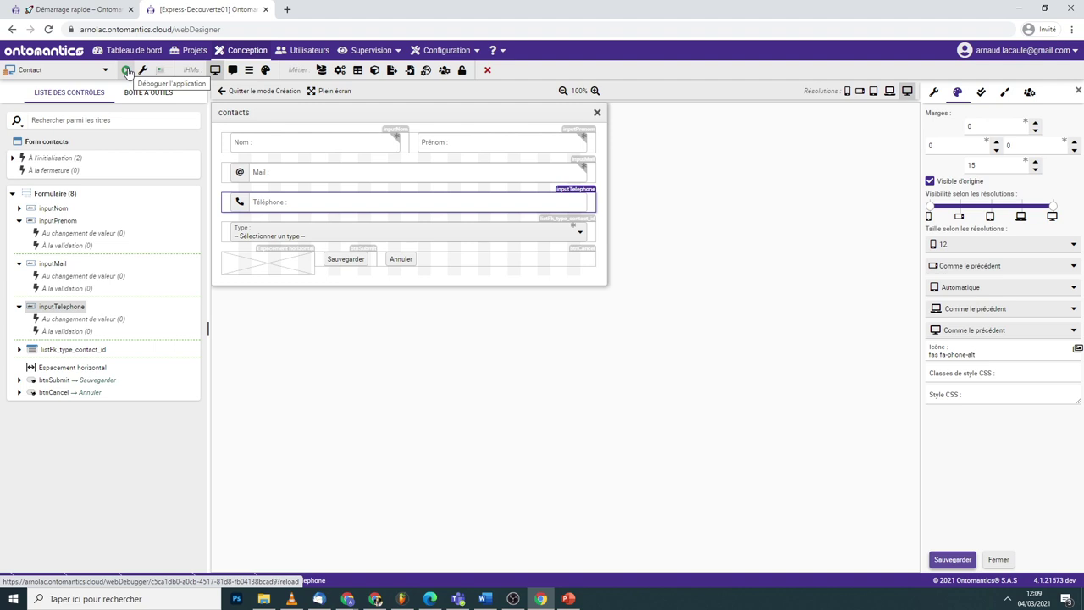
# - Run the Contact app in the debugger and start a new contact on the Contacts screen
pyautogui.click(127, 71)
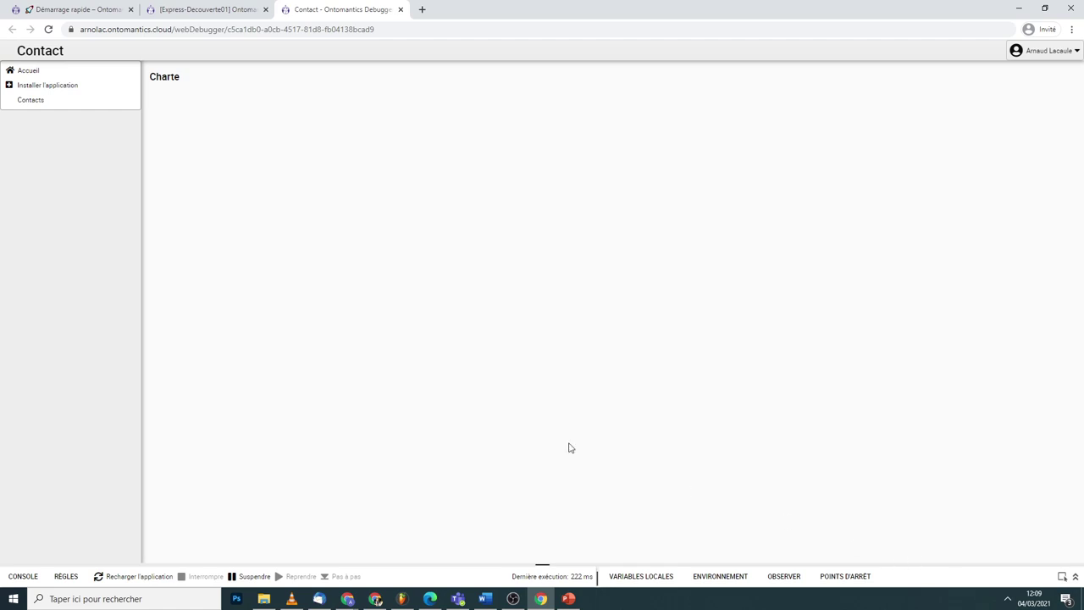
pyautogui.click(55, 102)
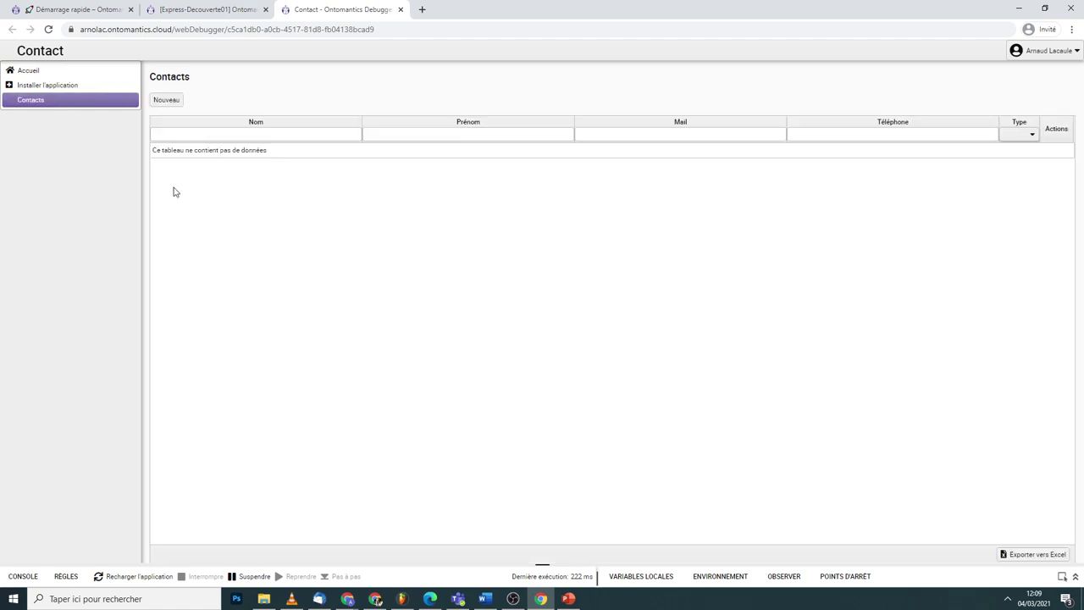
pyautogui.click(166, 100)
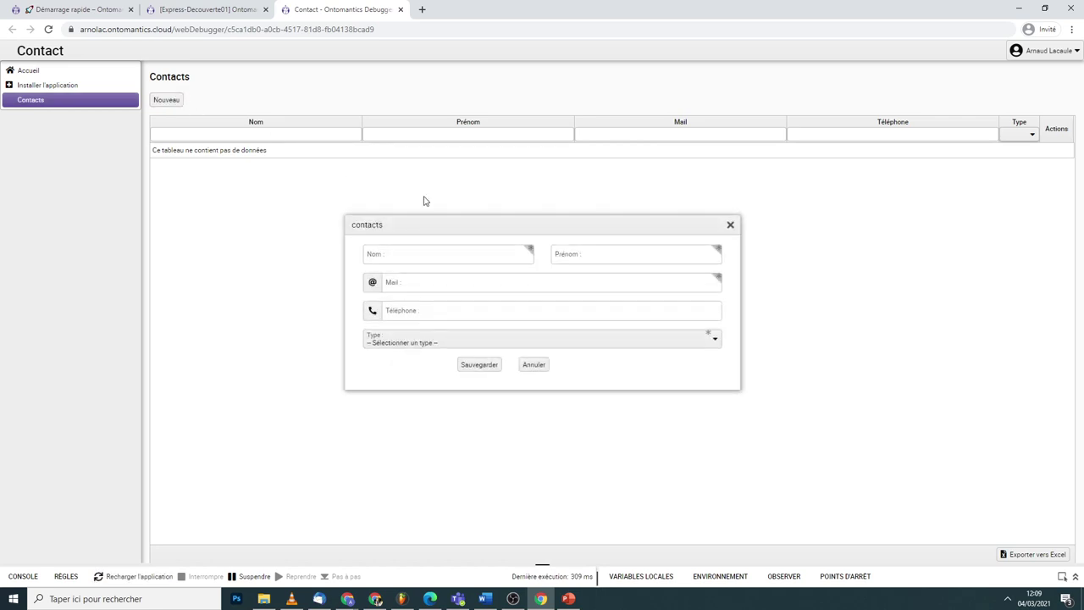
# - Enter the contact's first name and e-mail, choose type Perso, save, and expand the debugger console
pyautogui.click(404, 249)
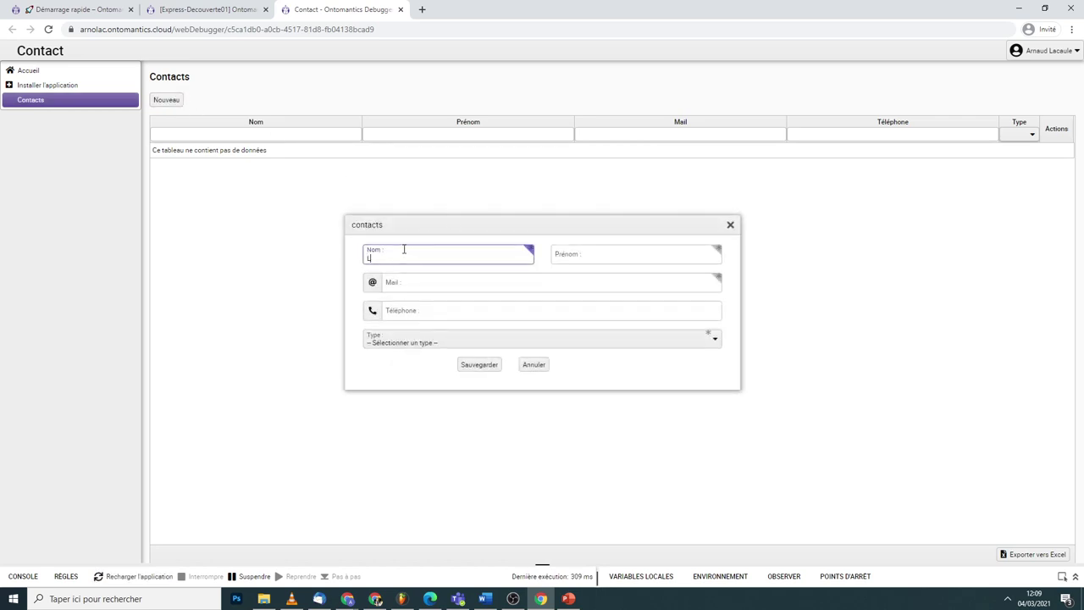
pyautogui.press('Tab')
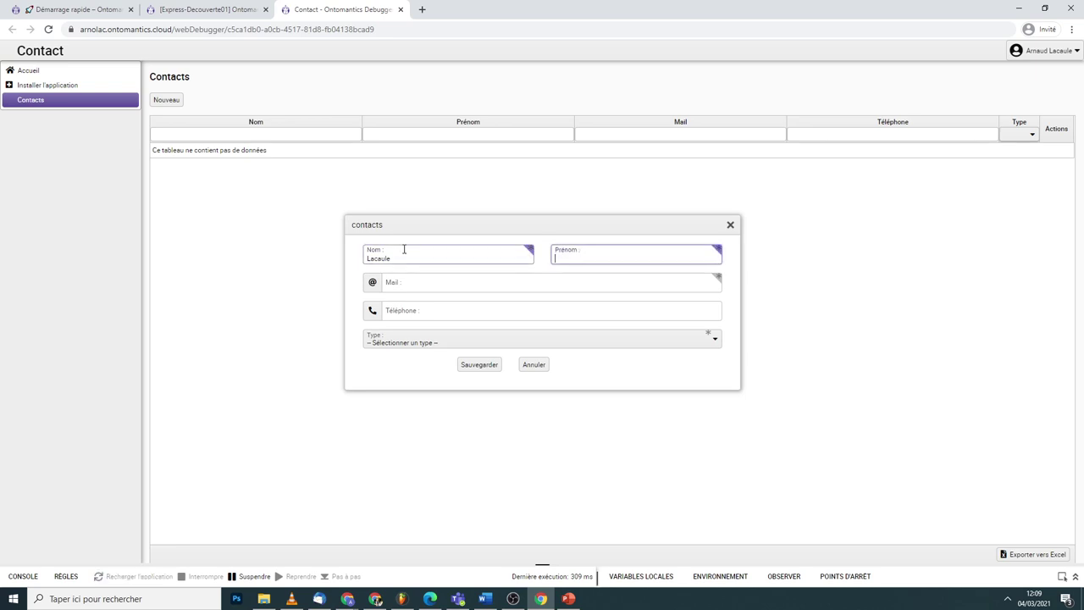
pyautogui.write('Arnaud')
pyautogui.press('Tab')
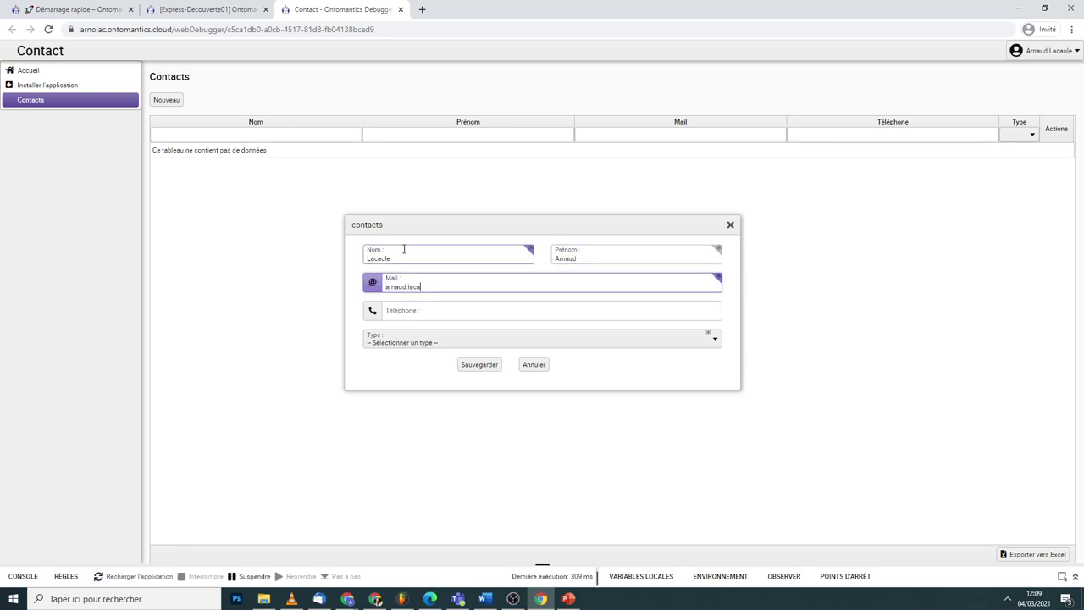
pyautogui.press('Tab')
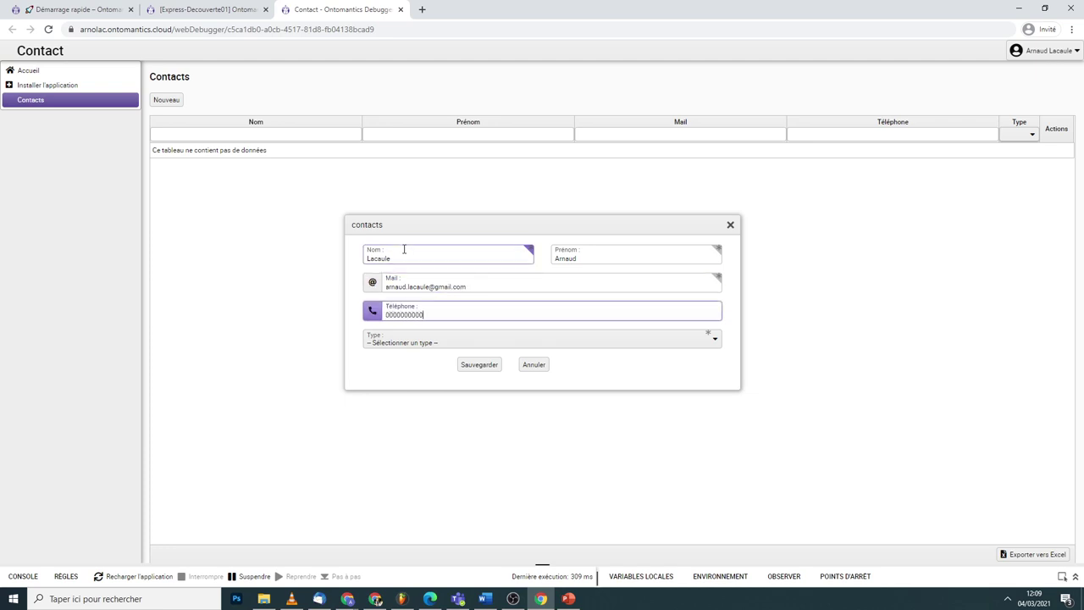
pyautogui.click(431, 339)
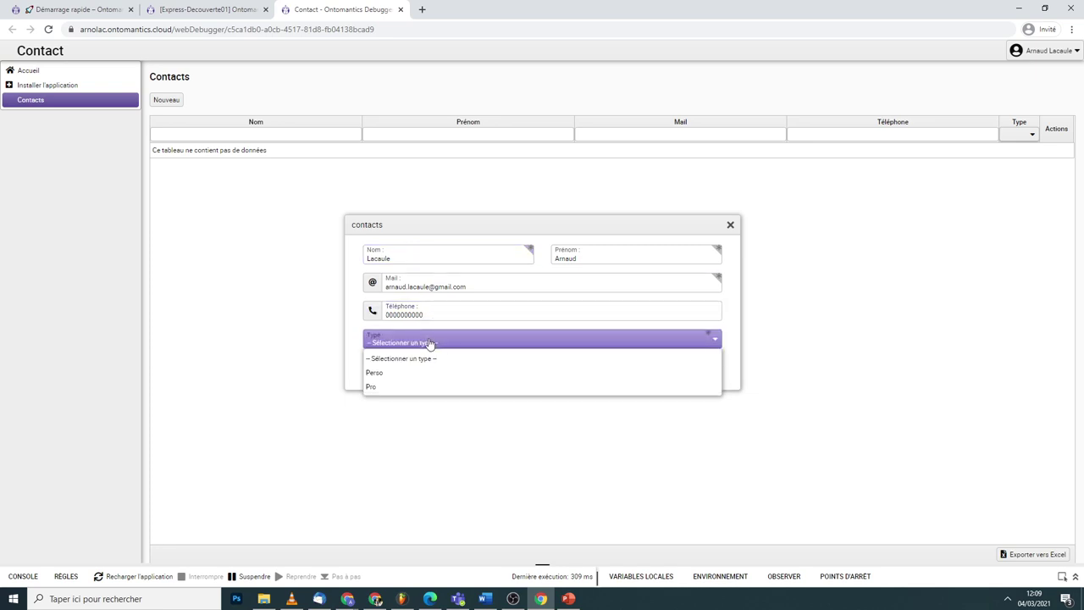
pyautogui.click(390, 374)
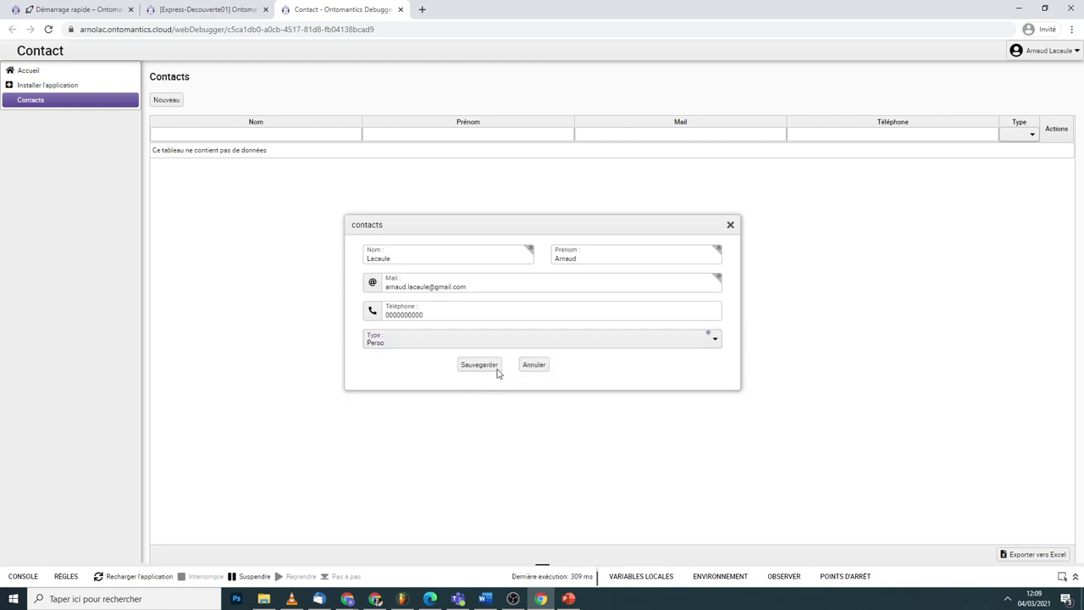
pyautogui.click(496, 370)
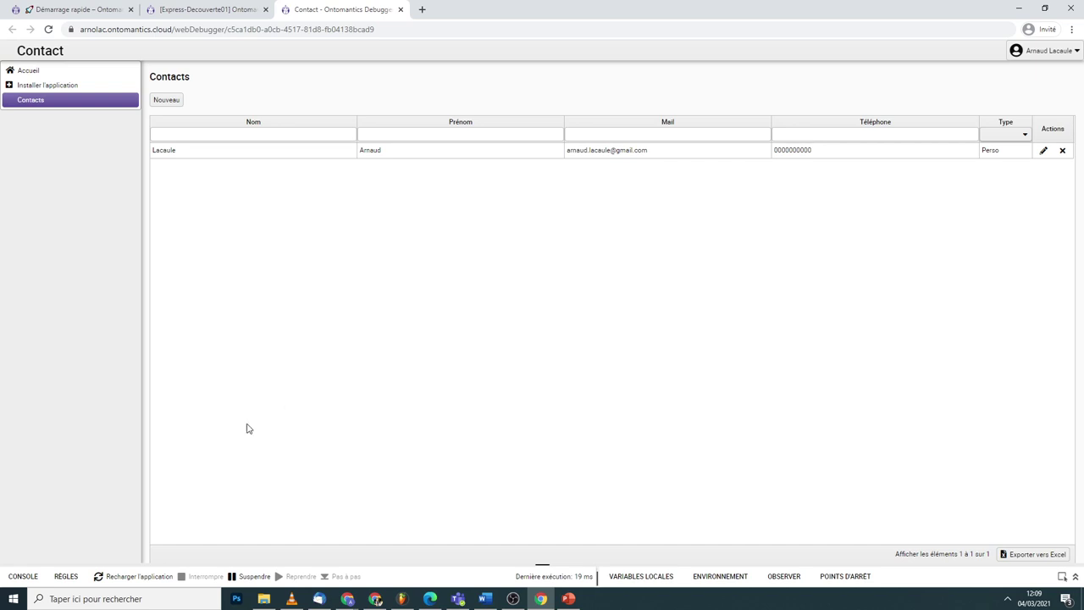
pyautogui.click(1076, 576)
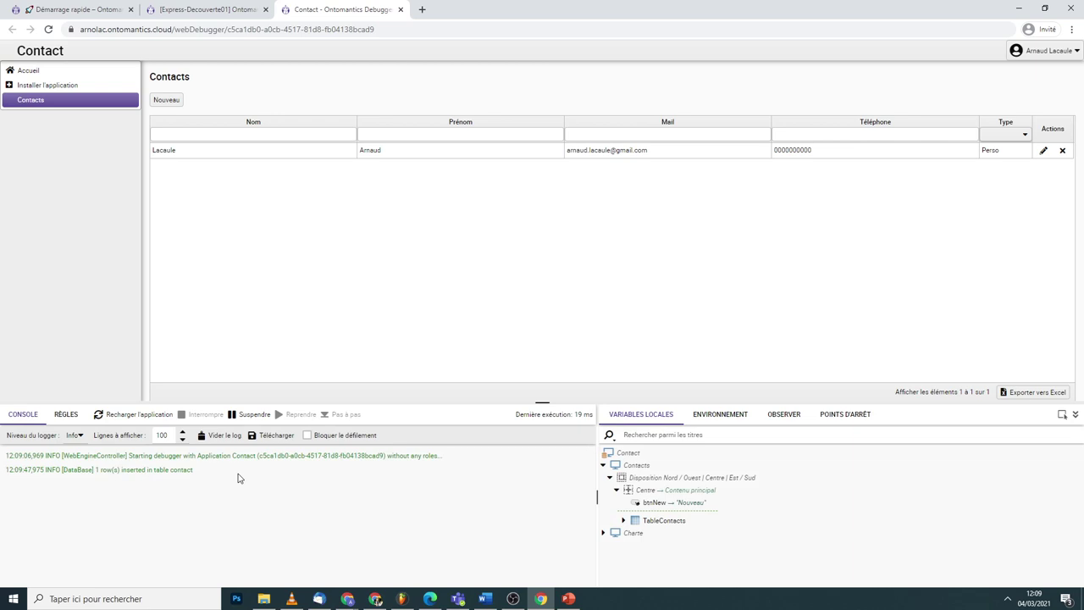
pyautogui.moveTo(516, 415); pyautogui.dragTo(590, 415)
# - Break on Populate table Contacts under Contacts.À l'initialisation, step through once, then resume
pyautogui.click(66, 415)
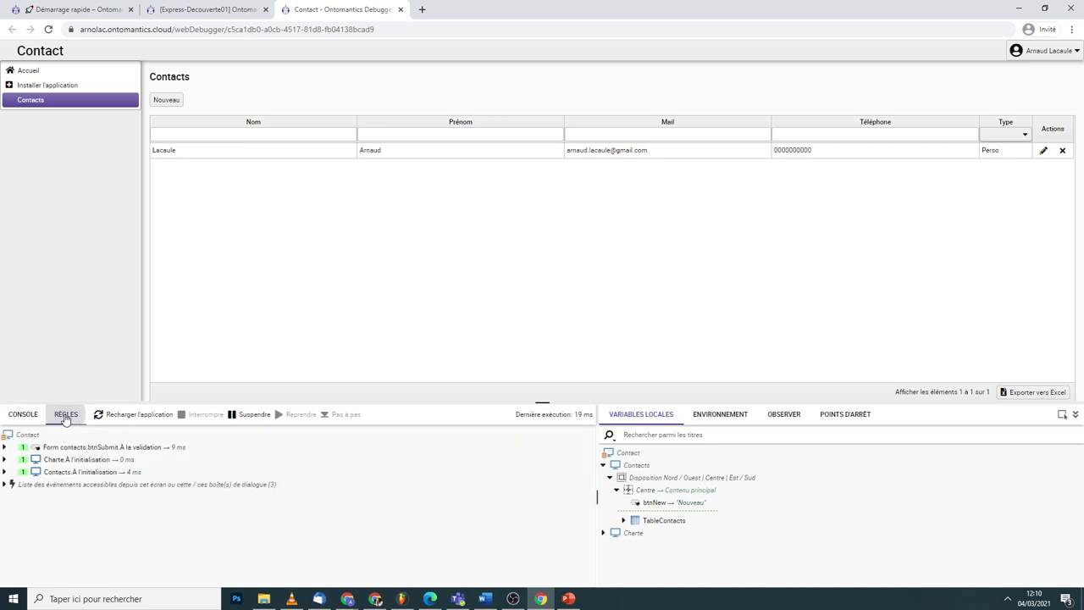
pyautogui.click(9, 485)
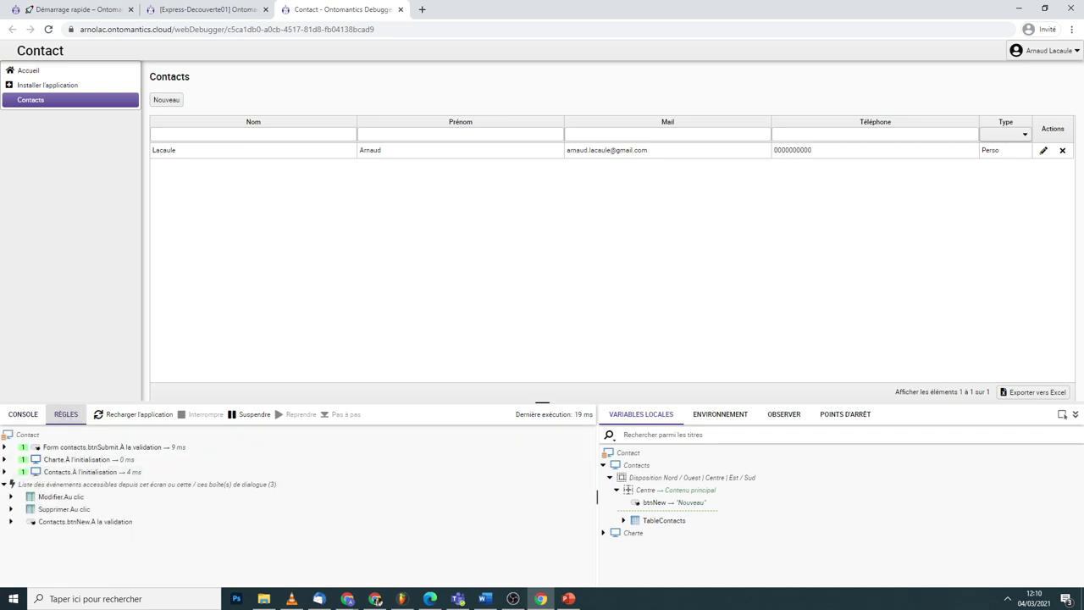
pyautogui.click(5, 472)
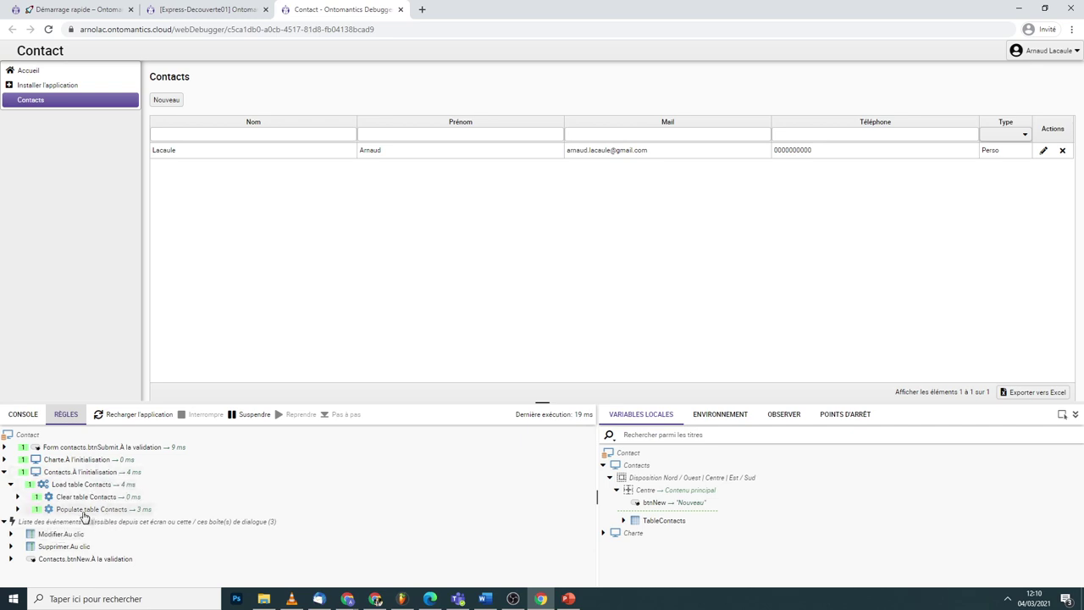
pyautogui.click(18, 509)
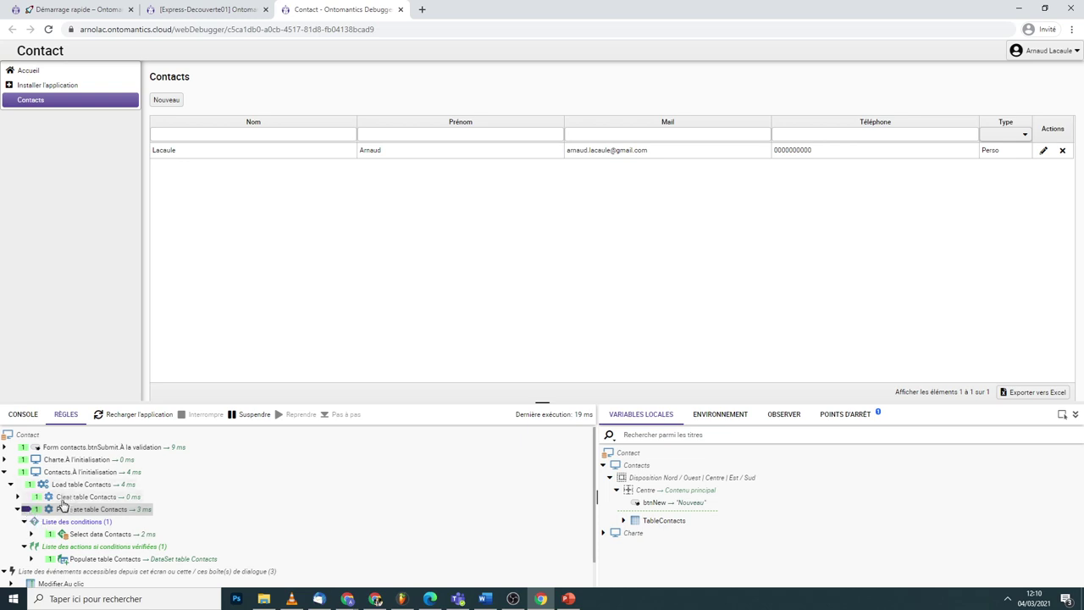
pyautogui.click(47, 107)
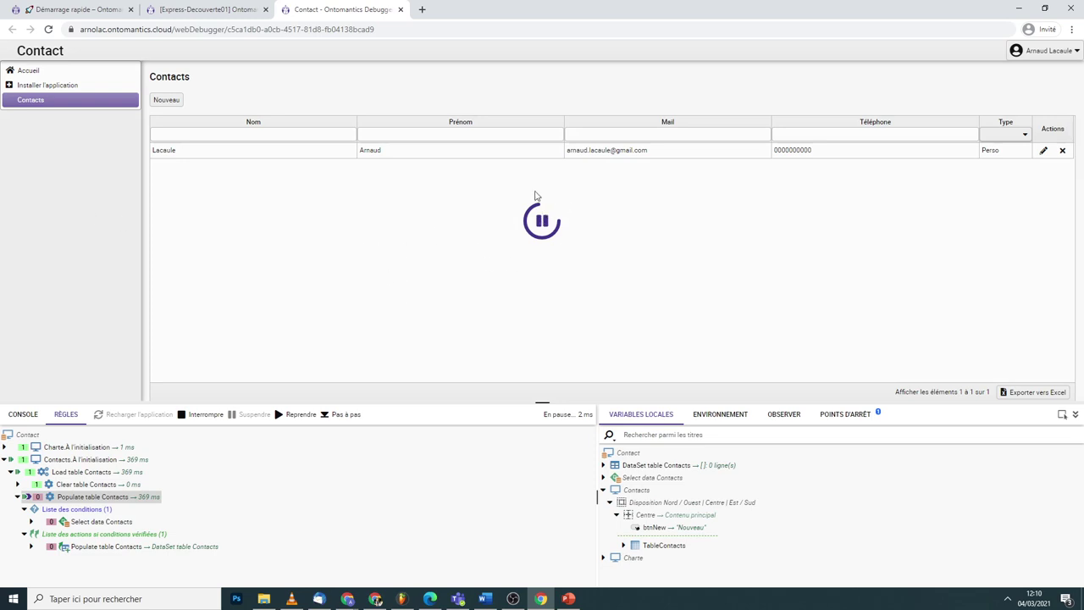
pyautogui.click(343, 415)
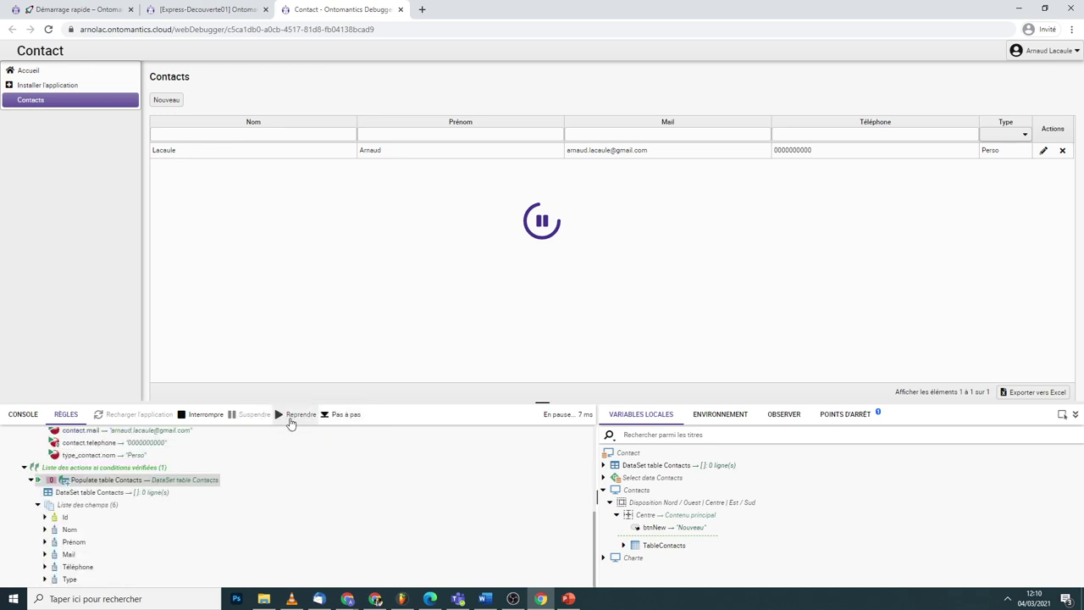
pyautogui.click(296, 416)
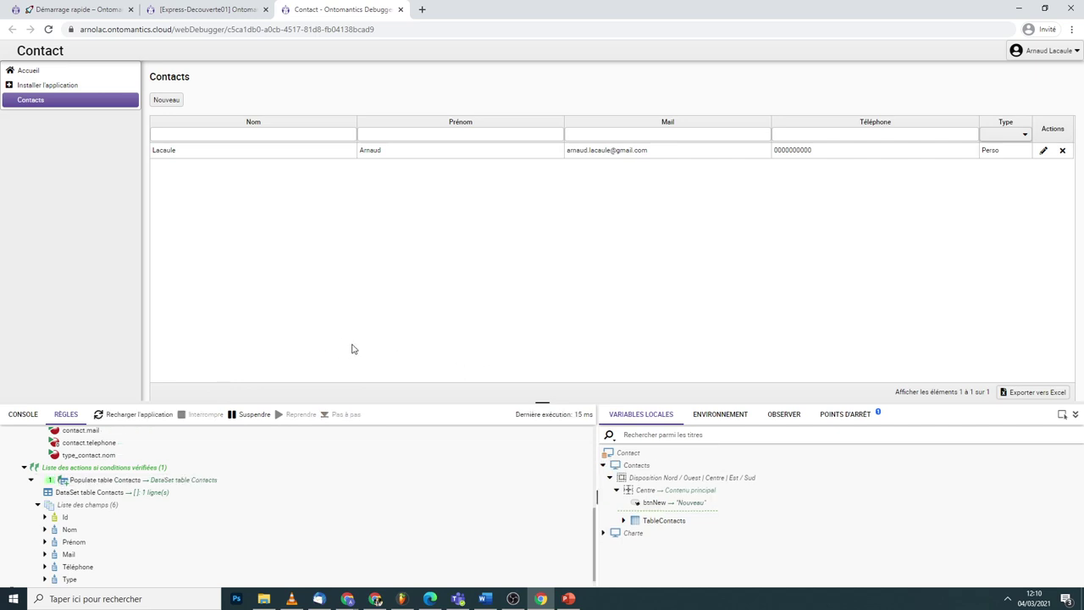
# - Toggle the Populate table Contacts breakpoint off and back on, then reload the Contact app
pyautogui.click(844, 414)
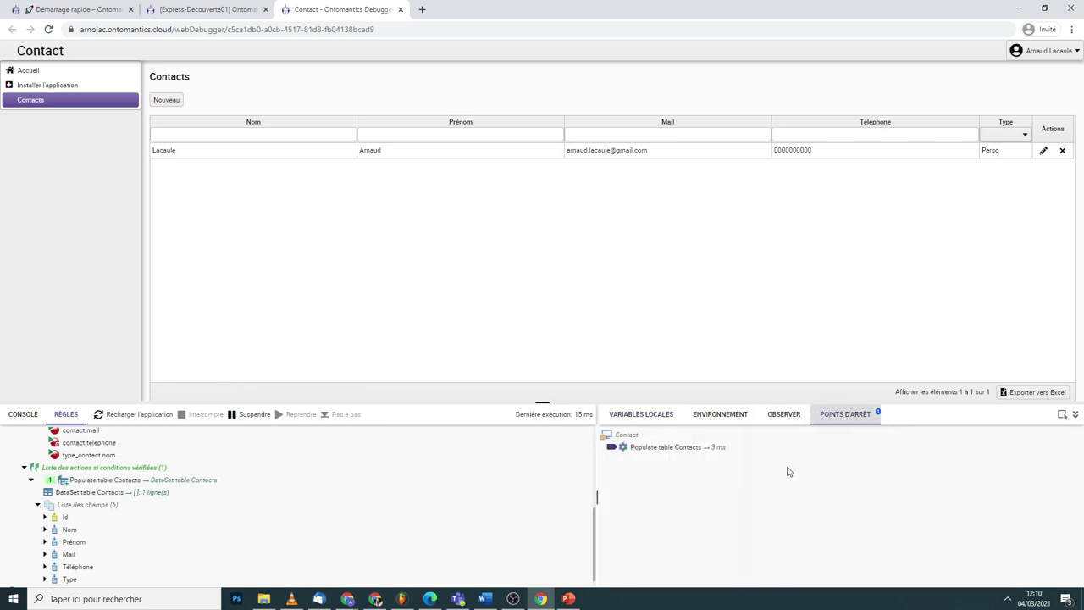
pyautogui.click(614, 450)
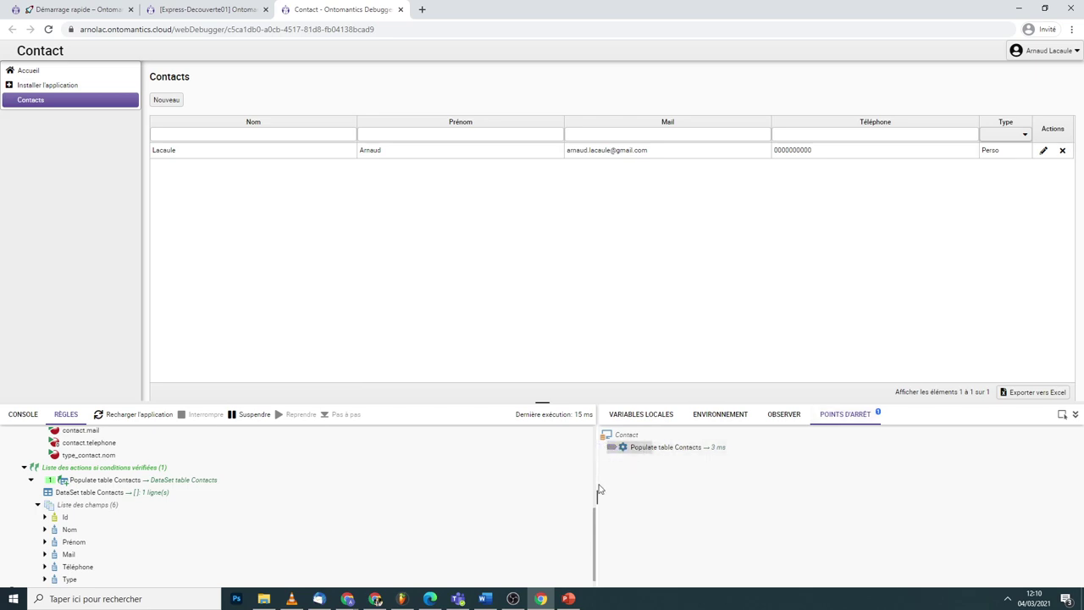
pyautogui.click(664, 415)
pyautogui.click(826, 415)
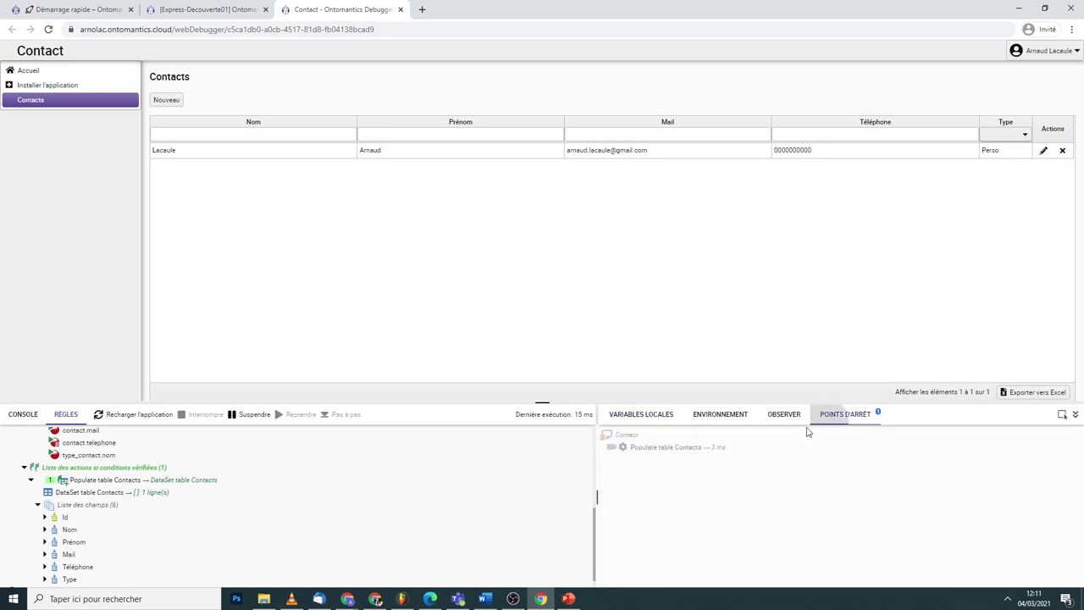
pyautogui.click(612, 448)
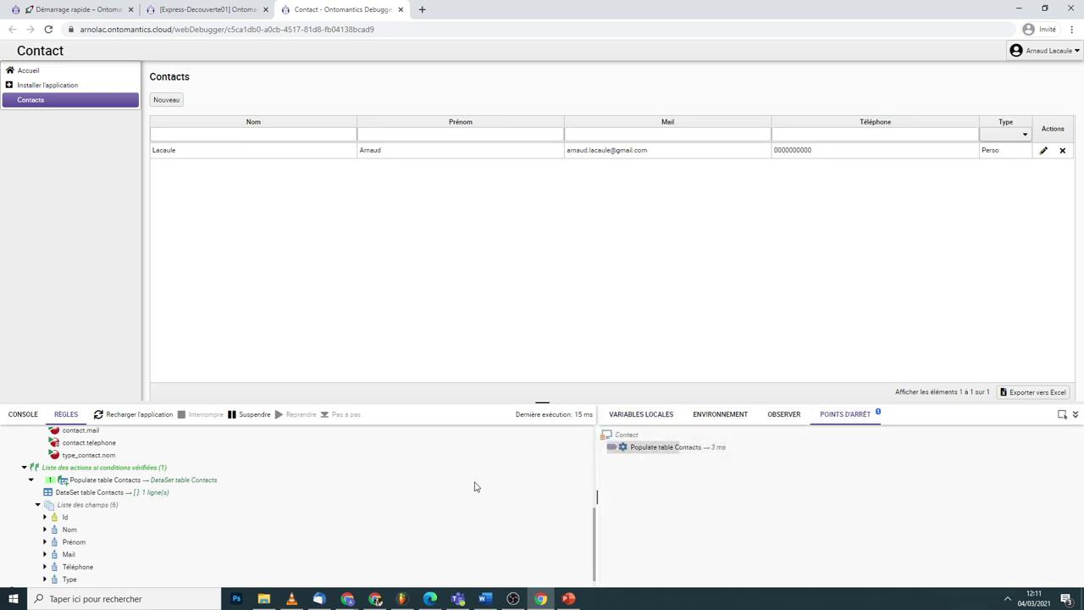
pyautogui.click(1076, 415)
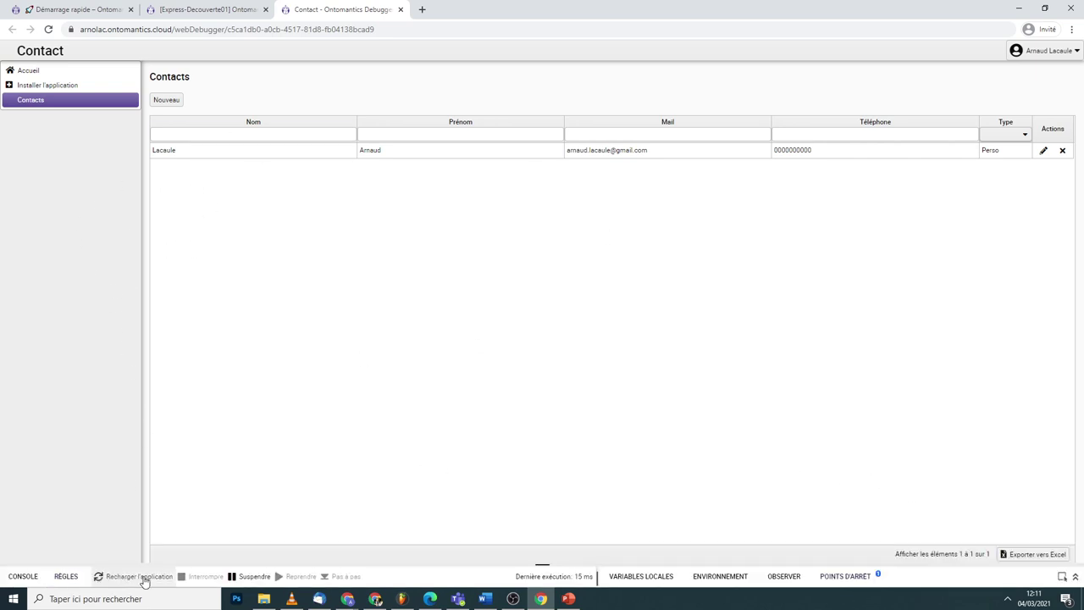
pyautogui.click(117, 579)
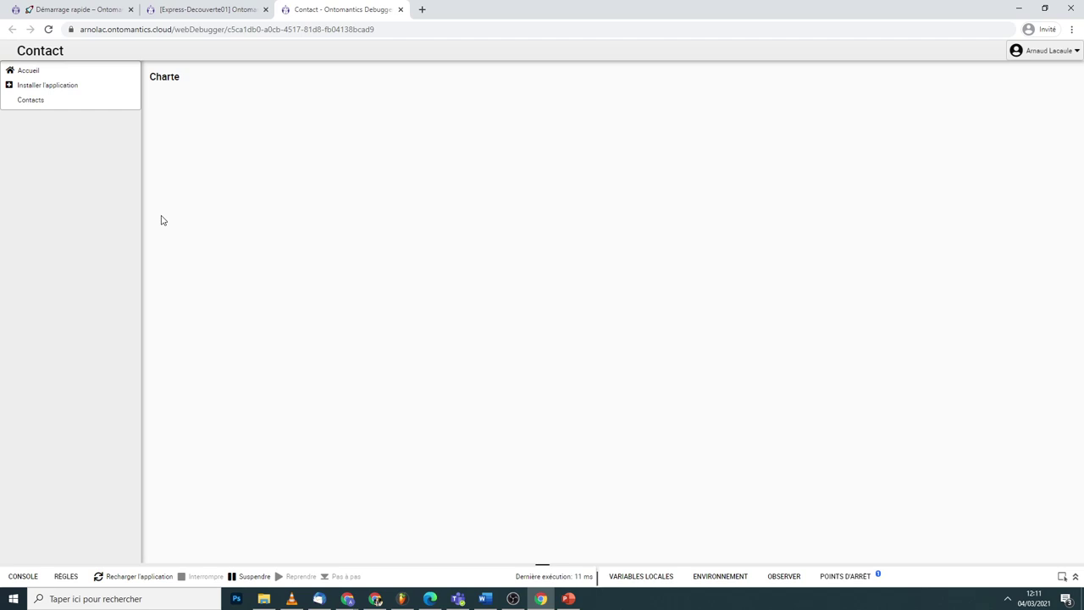
# - Back in the designer, apply the material theme to the application
pyautogui.click(181, 10)
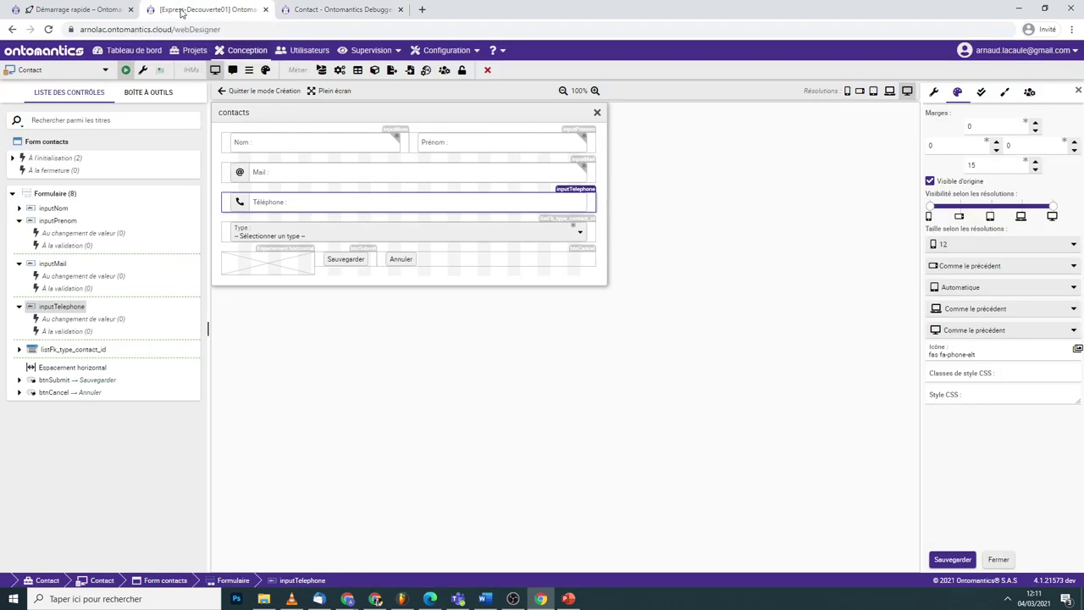
pyautogui.click(224, 91)
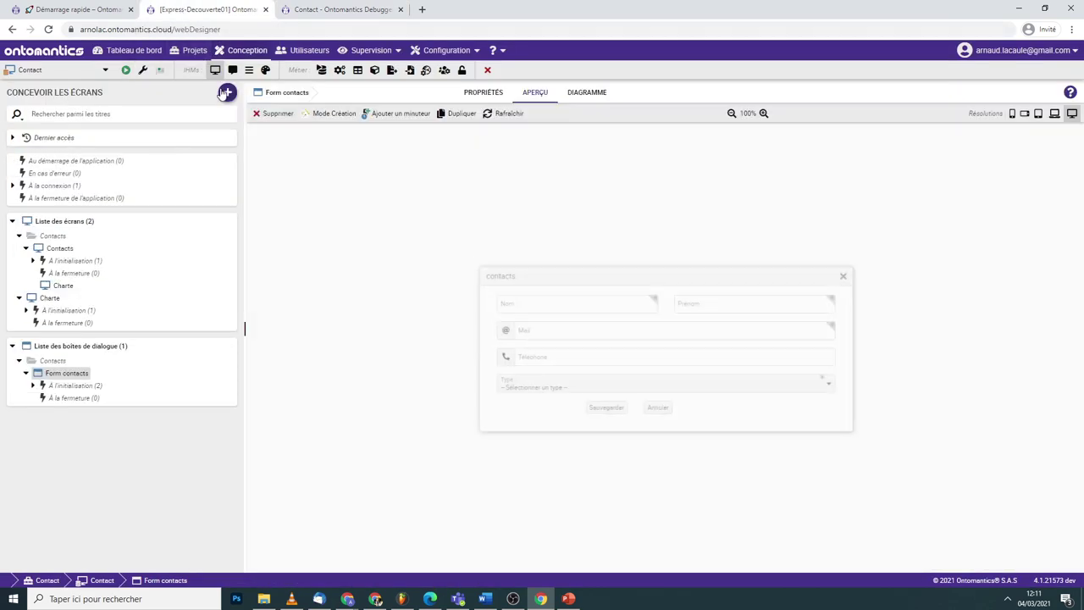
pyautogui.click(19, 237)
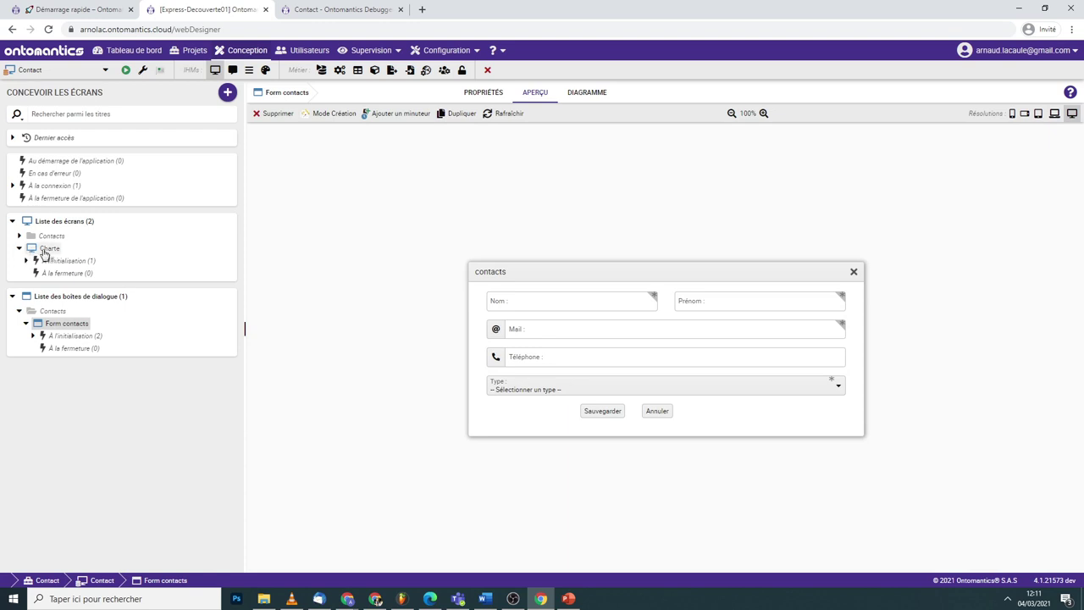
pyautogui.click(265, 70)
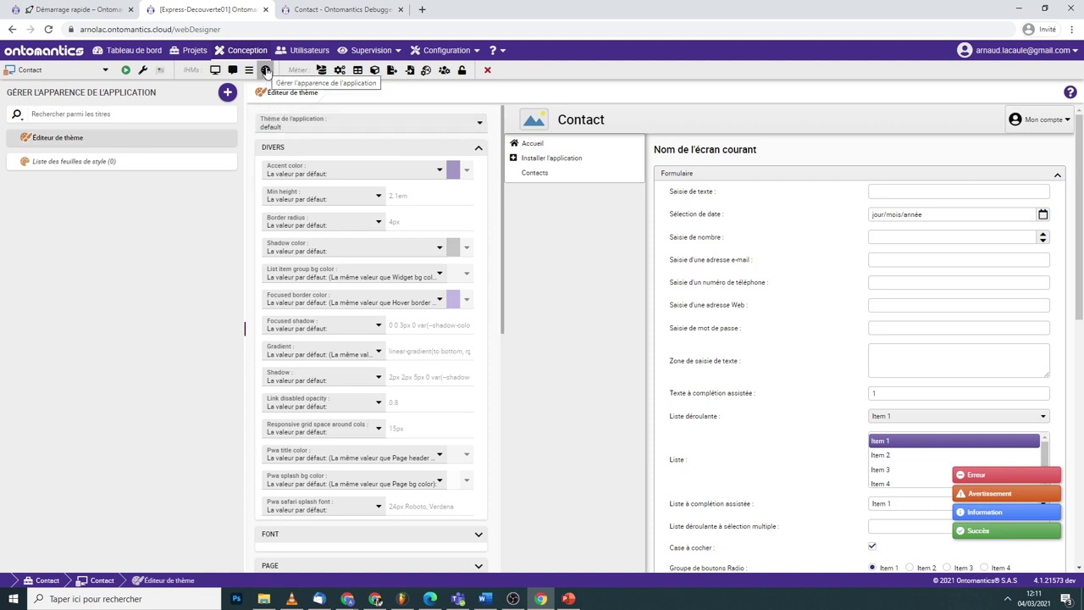
pyautogui.click(292, 125)
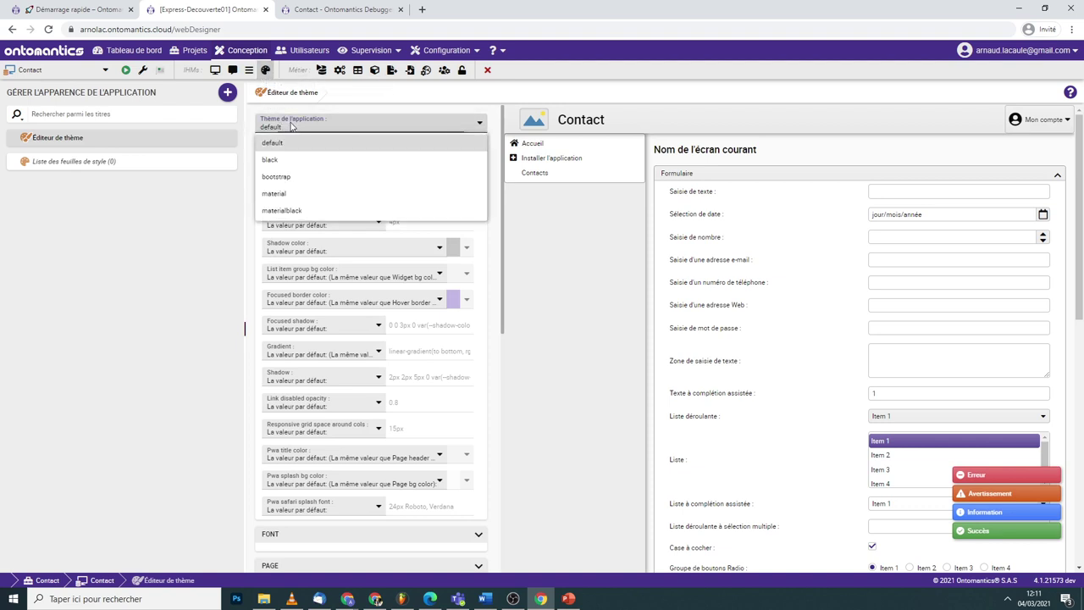
pyautogui.click(295, 195)
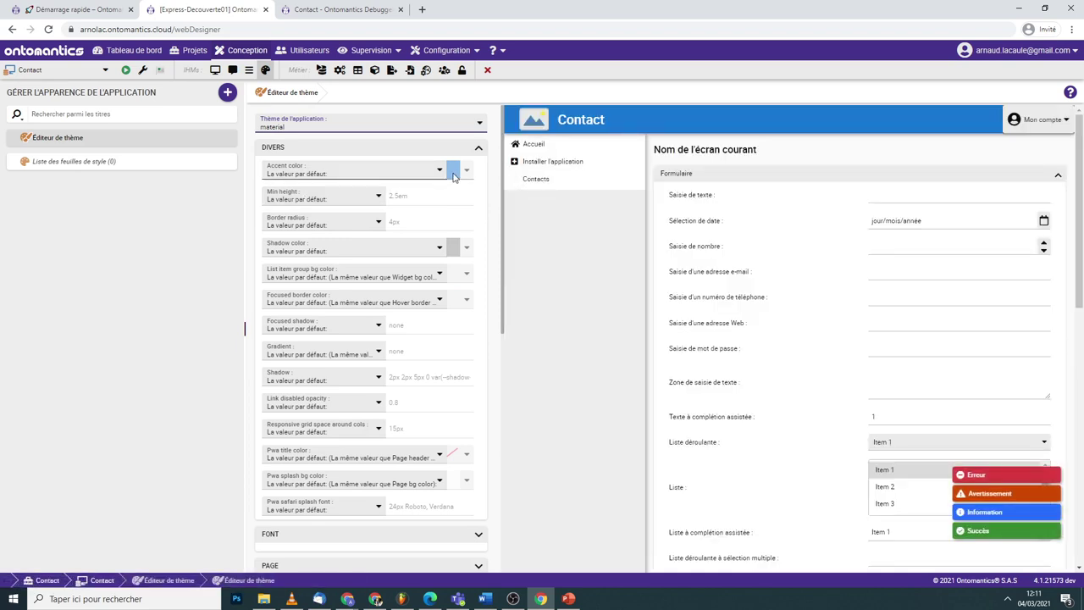
# - Set the accent colour to a custom dark purple value
pyautogui.click(359, 169)
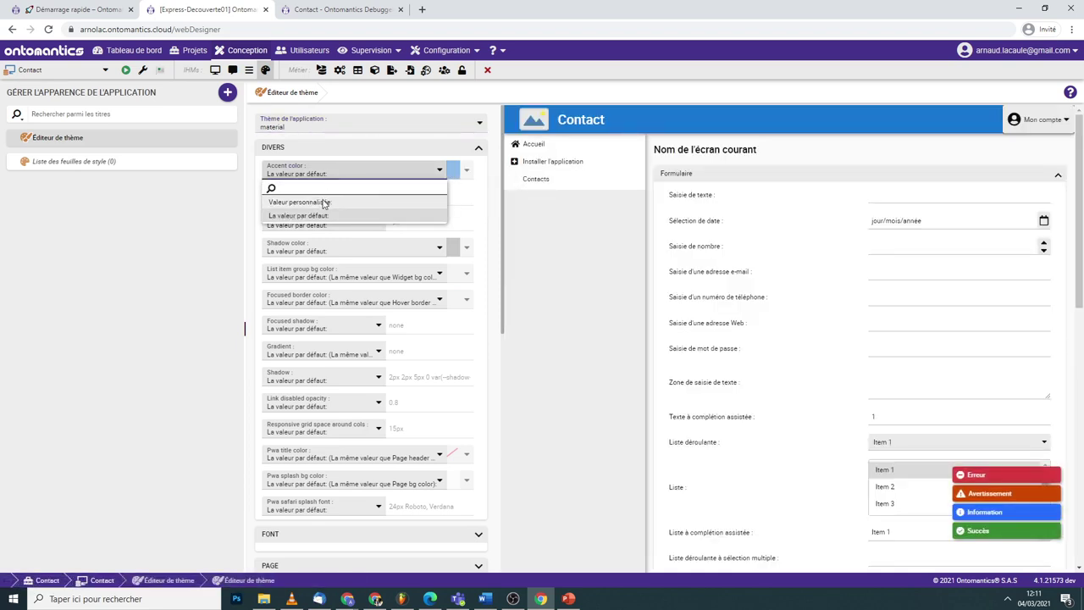
pyautogui.click(286, 203)
pyautogui.click(456, 171)
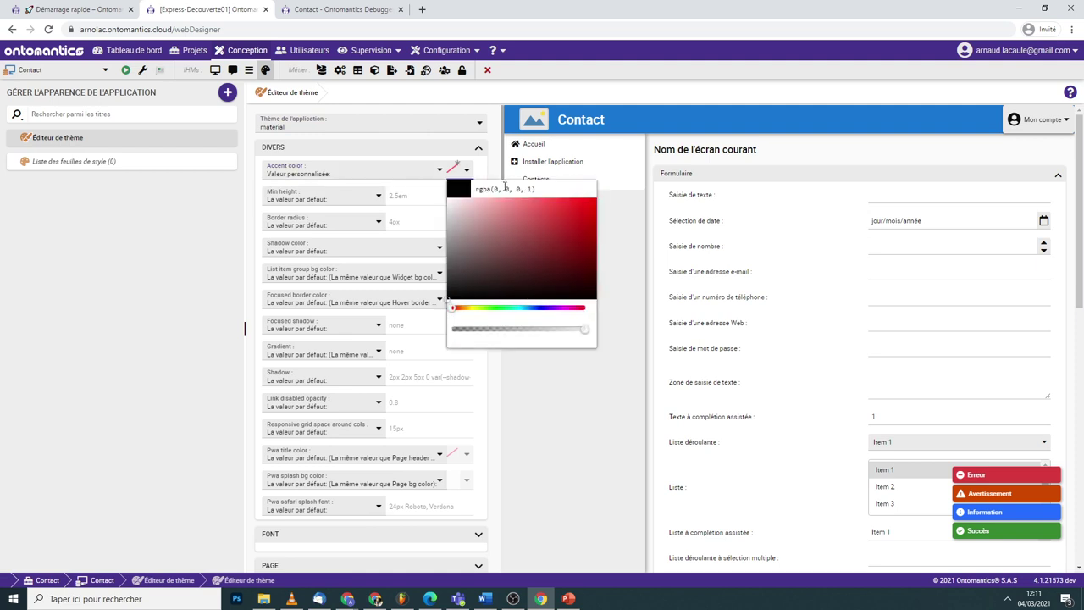
pyautogui.click(548, 308)
pyautogui.moveTo(571, 246); pyautogui.dragTo(598, 238)
pyautogui.moveTo(559, 271)
pyautogui.mouseDown()
pyautogui.moveTo(569, 279)
pyautogui.moveTo(592, 256)
pyautogui.mouseUp()
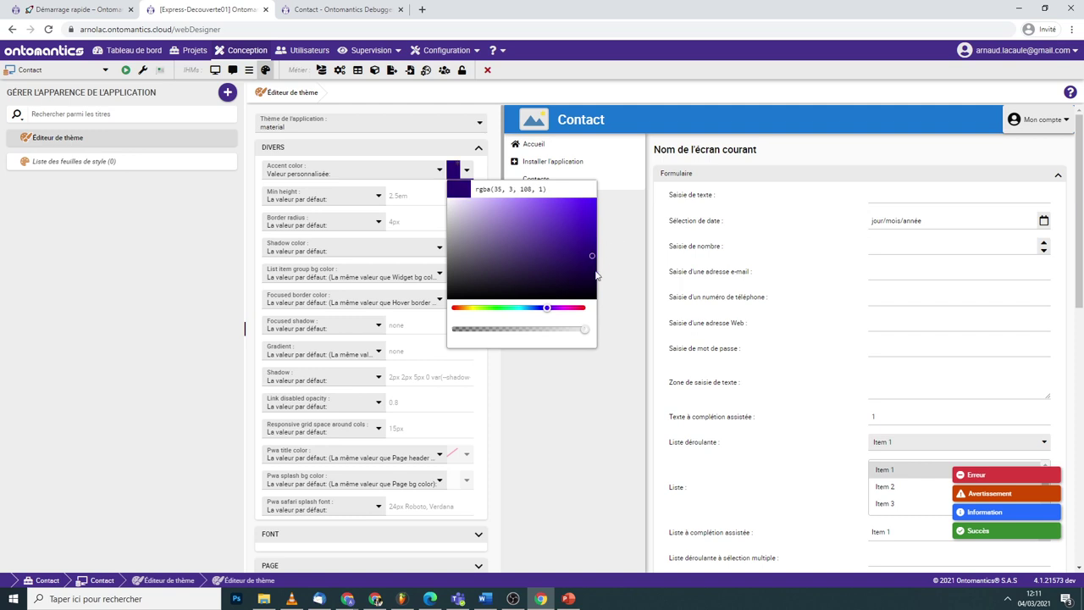
pyautogui.click(495, 410)
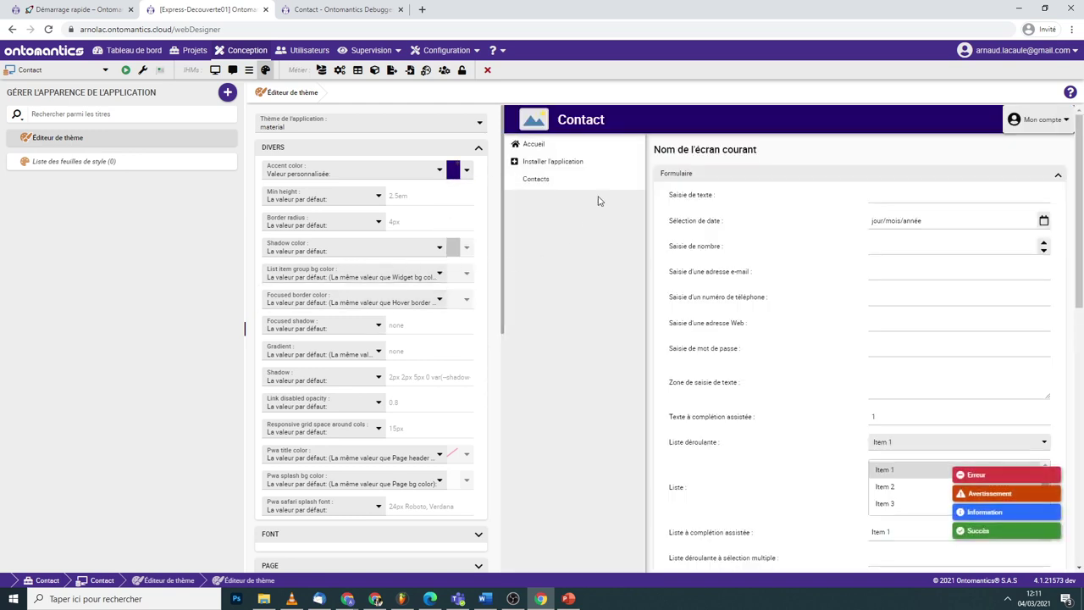
# - Review the DIVERS and SELECTED theme sections in the preview, then save the theme
pyautogui.scroll(-1, 714, 223)
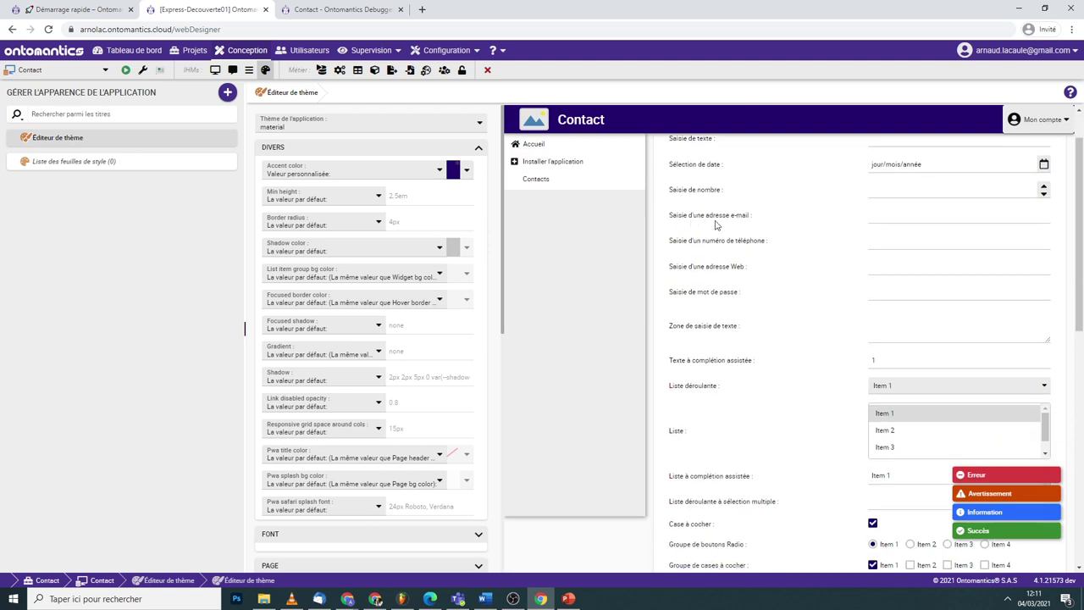
pyautogui.scroll(-2, 766, 249)
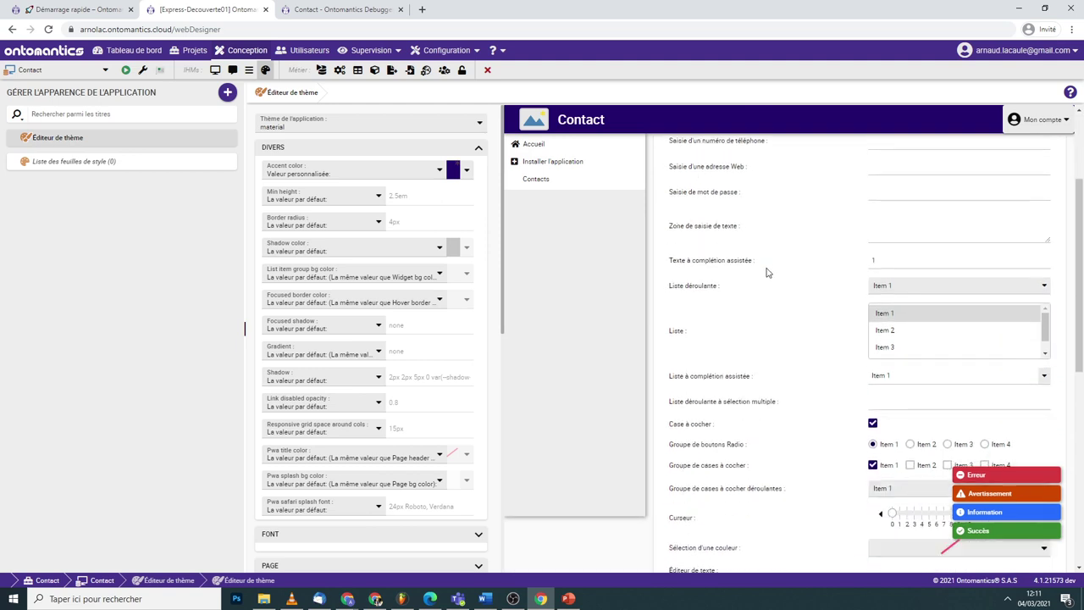
pyautogui.click(871, 431)
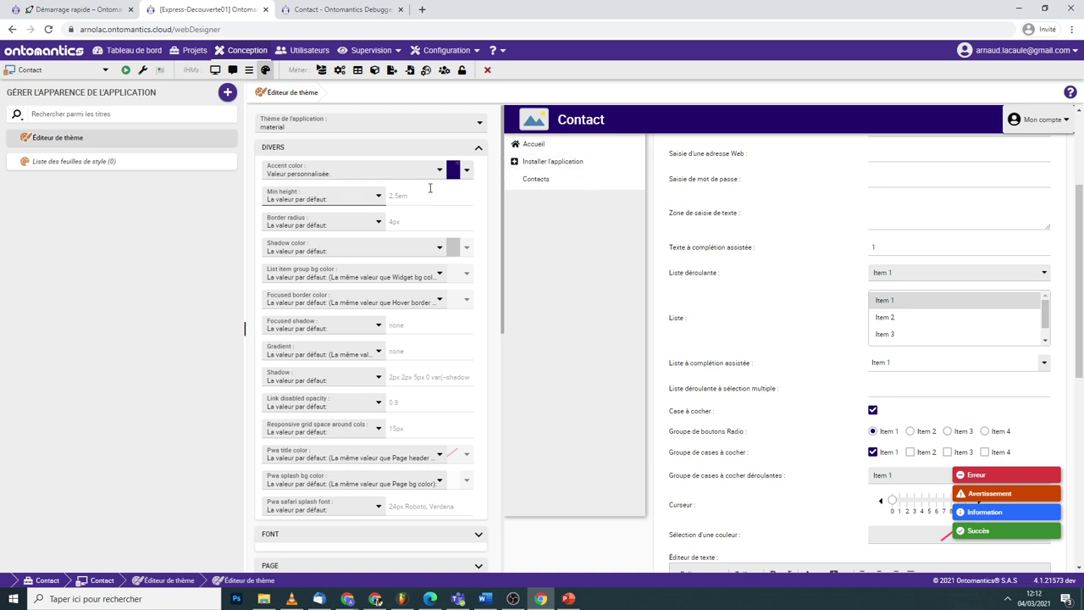
pyautogui.scroll(-3, 424, 199)
pyautogui.scroll(3, 412, 194)
pyautogui.click(408, 146)
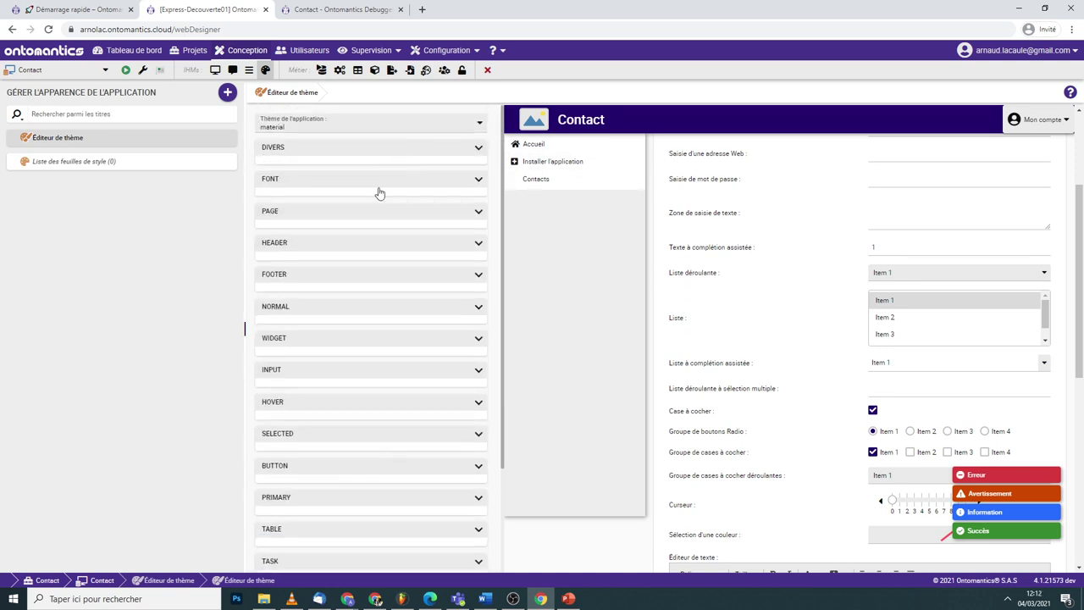
pyautogui.scroll(-3, 345, 230)
pyautogui.click(357, 311)
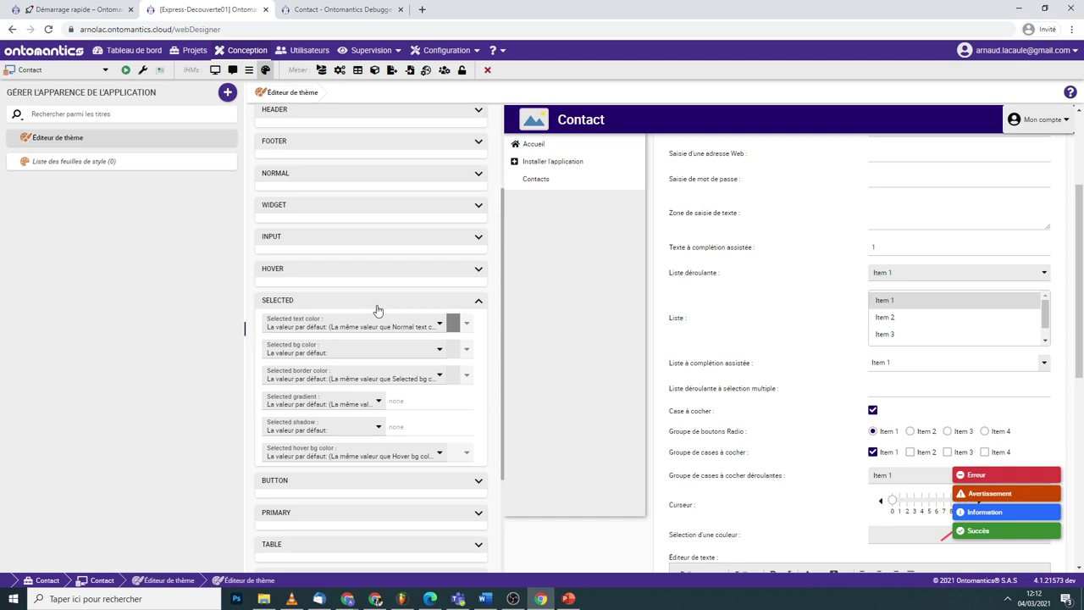
pyautogui.click(377, 303)
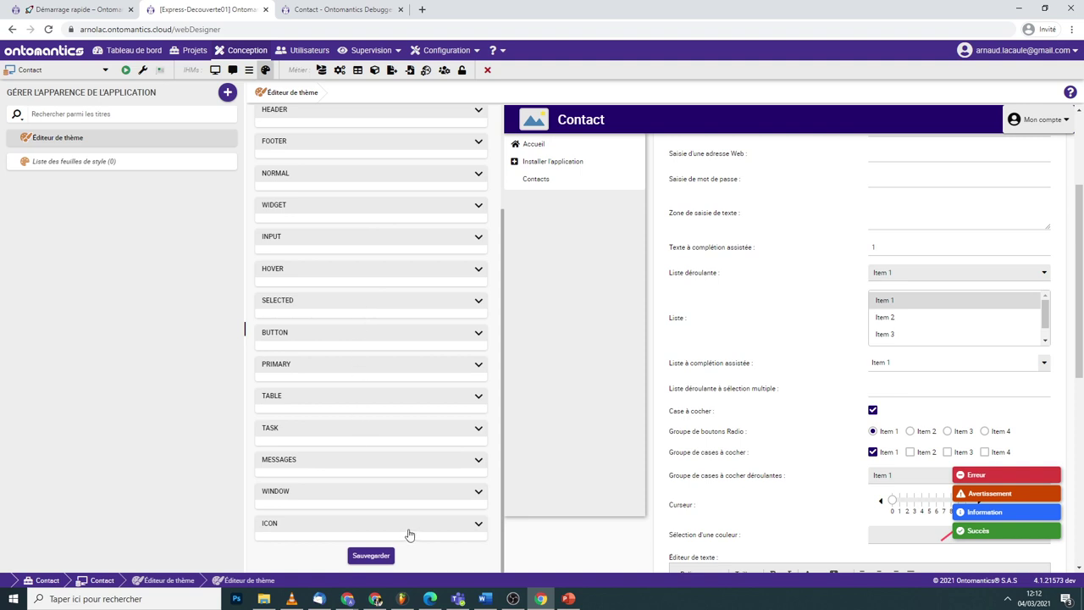
pyautogui.click(363, 557)
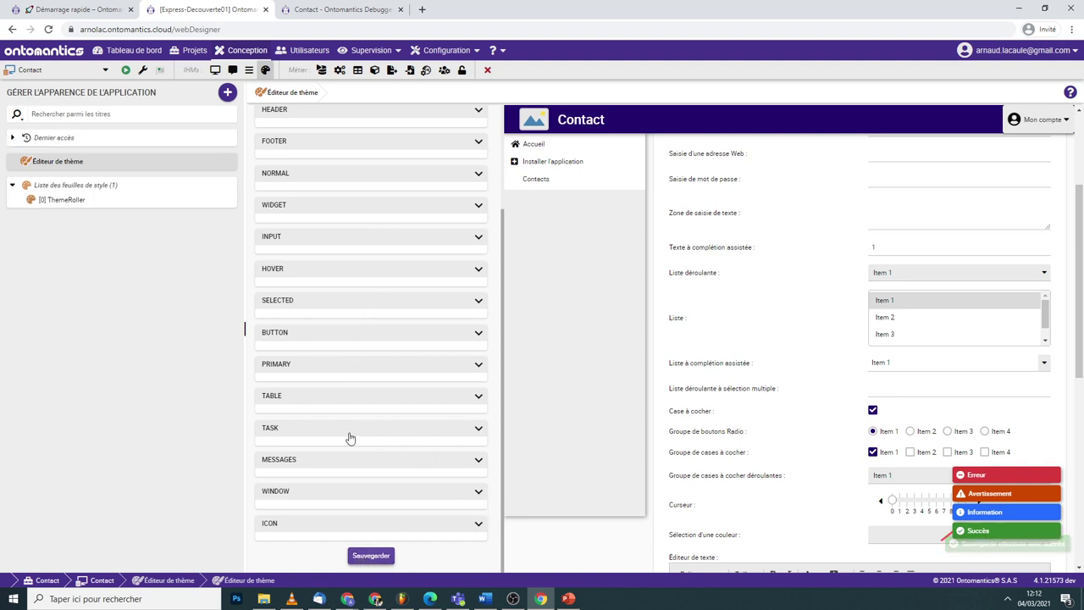
# - Reload the running app and open the Contacts new-contact form to see the purple theme
pyautogui.click(347, 10)
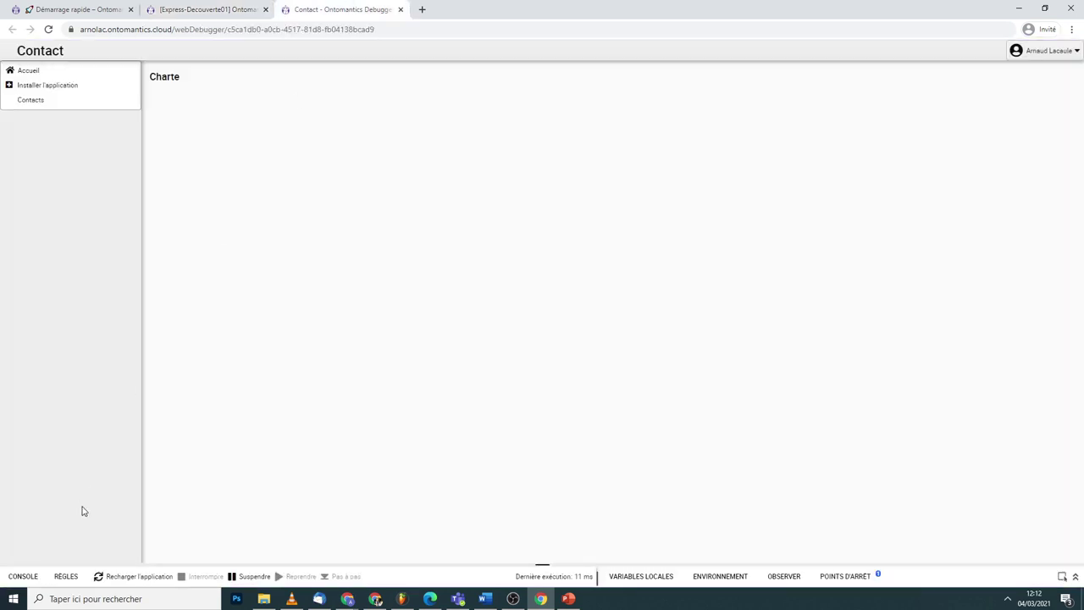
pyautogui.click(125, 583)
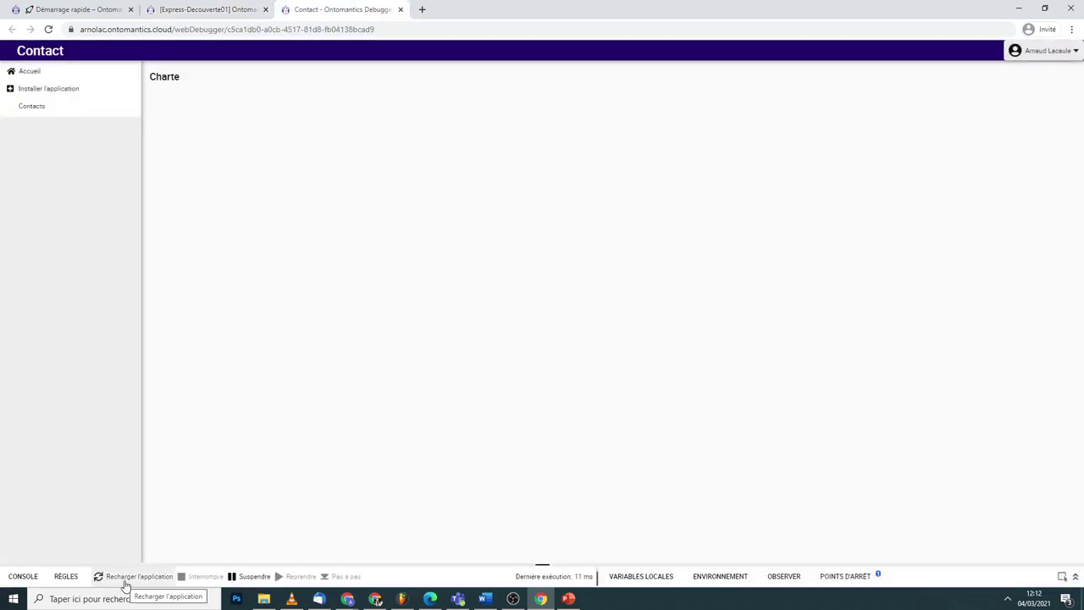
pyautogui.click(74, 104)
pyautogui.click(168, 100)
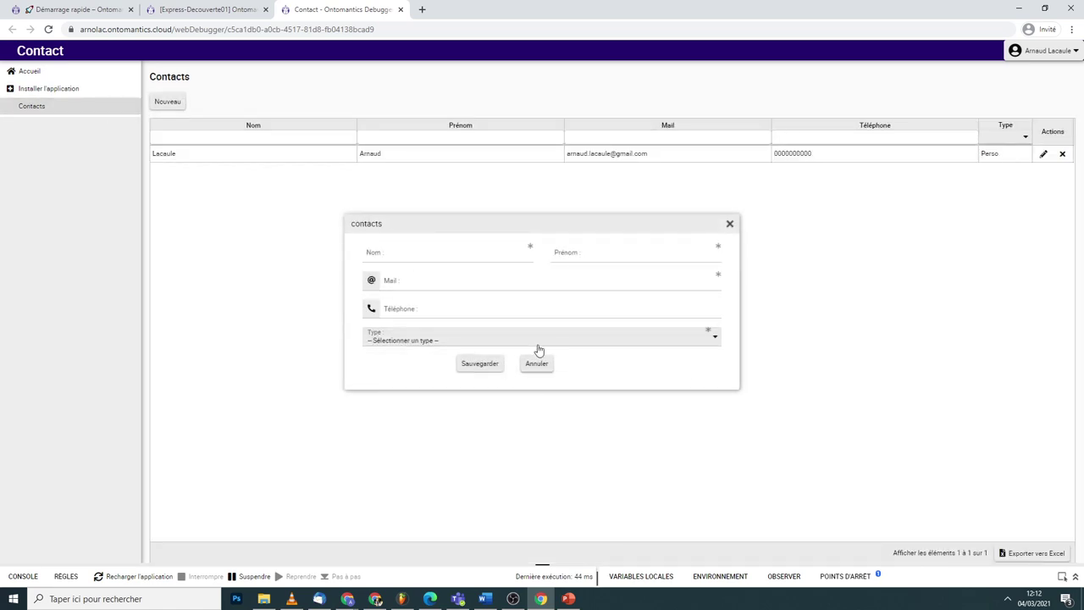
pyautogui.click(730, 225)
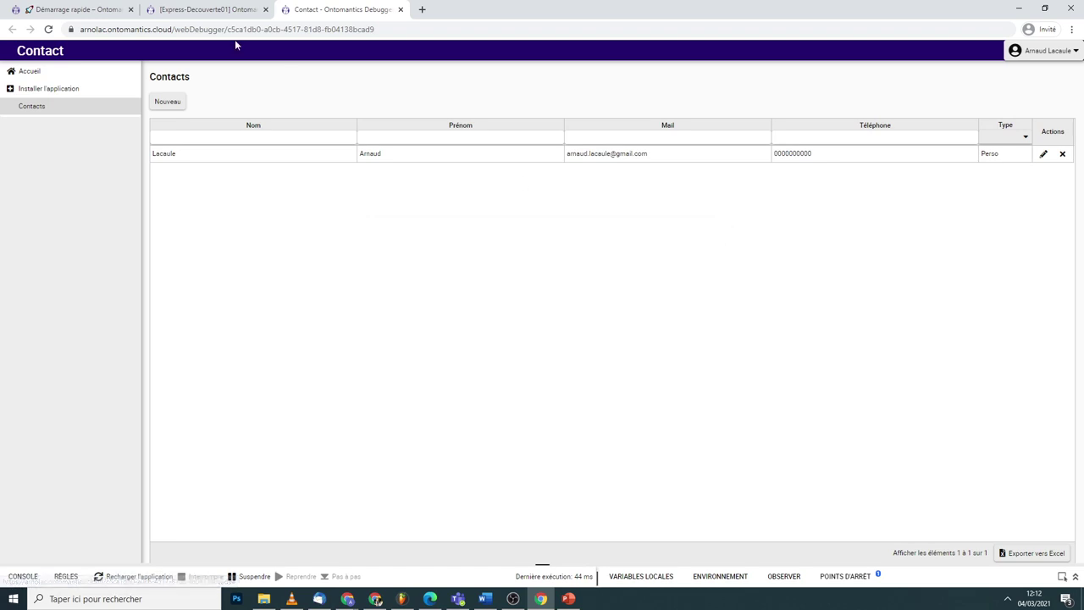
pyautogui.click(170, 105)
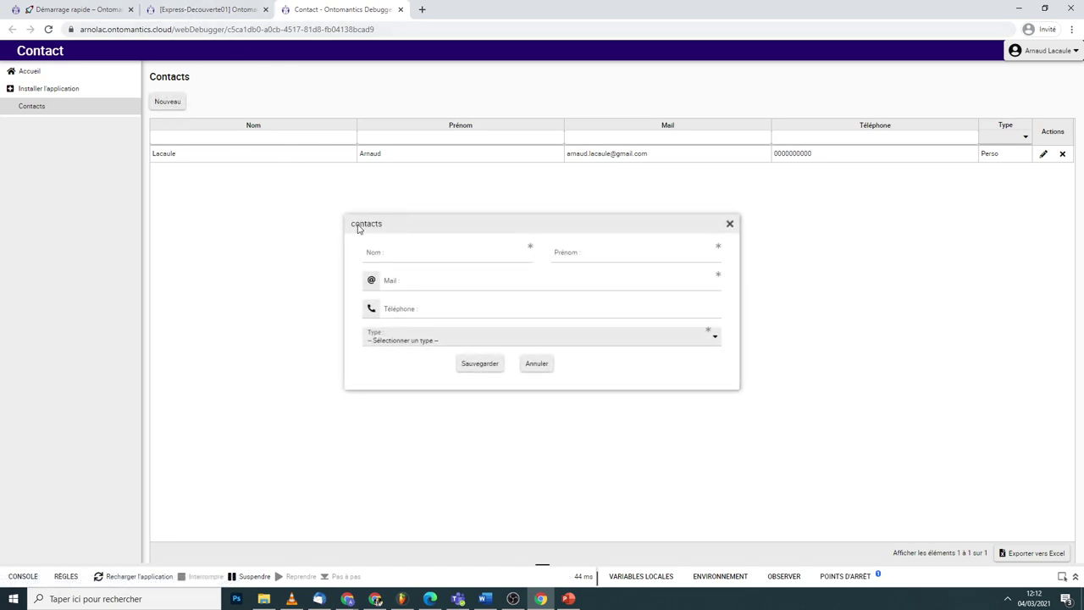
# - Check the themed Nom and Mail fields and the existing contact's edit form, then return to the designer
pyautogui.click(406, 254)
pyautogui.click(676, 282)
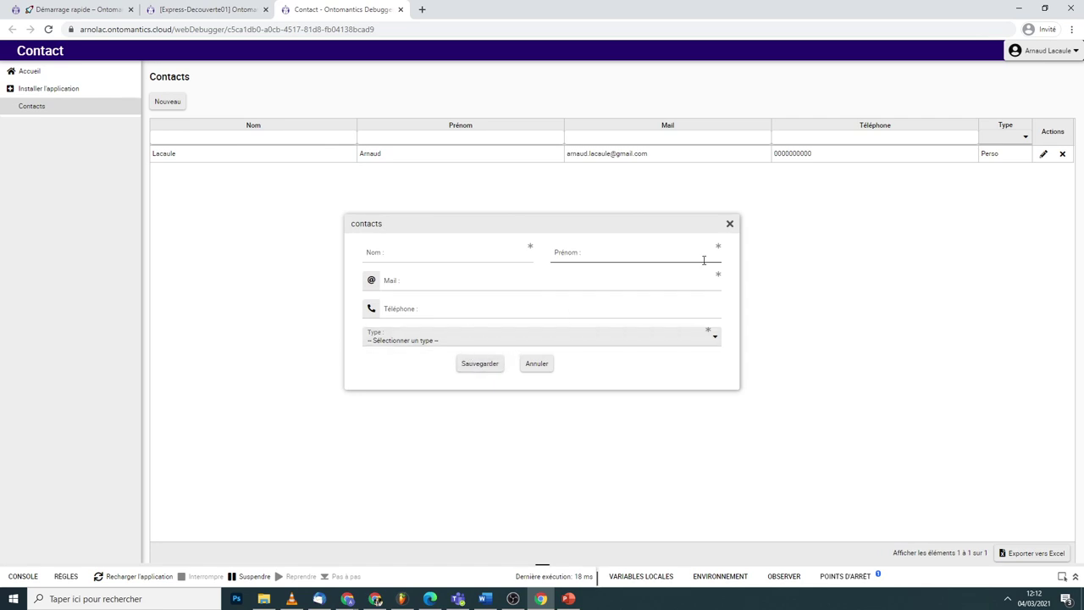
pyautogui.click(730, 223)
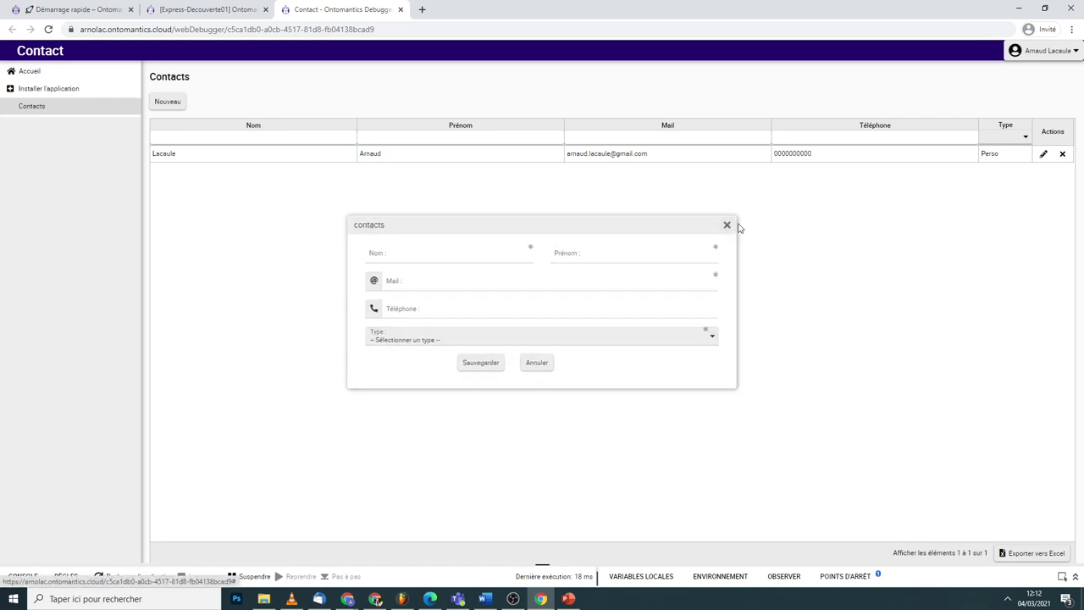
pyautogui.click(1044, 153)
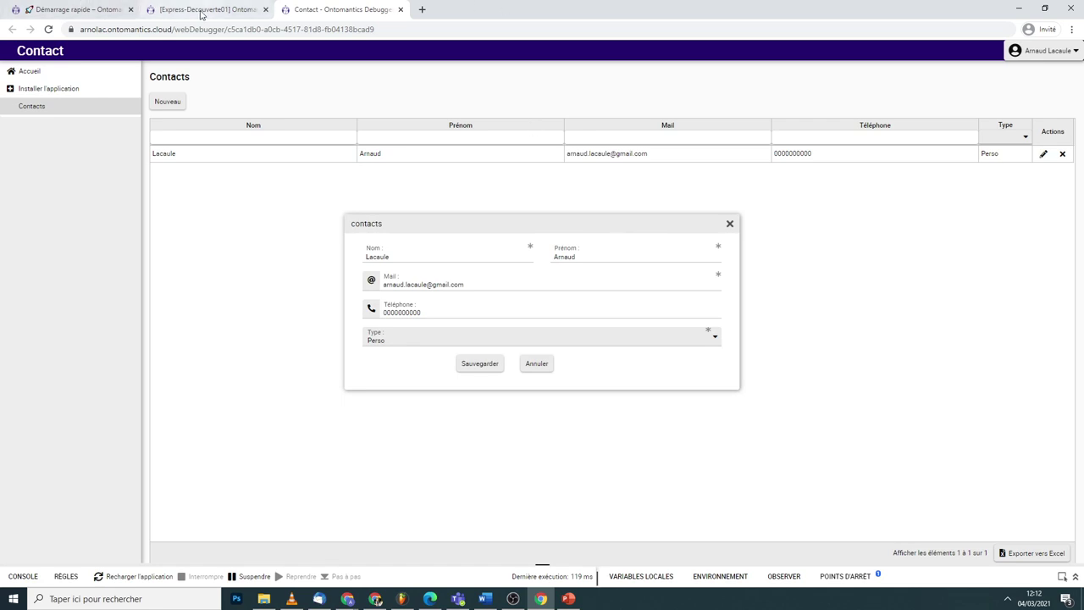
pyautogui.click(203, 11)
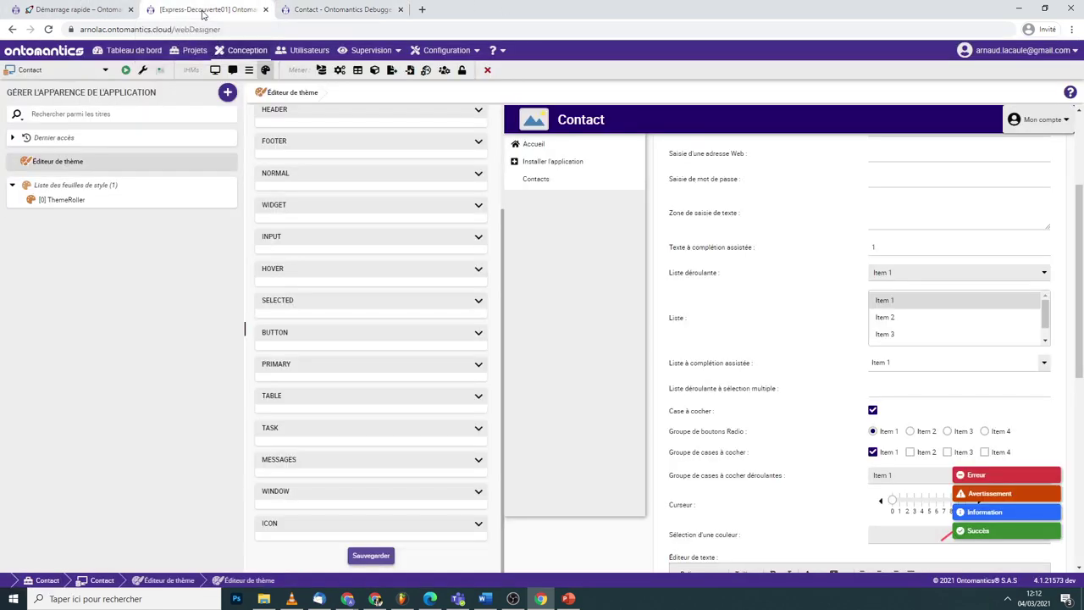
# - Collapse the Charte and Form contacts event lists and put Form contacts into Mode Création
pyautogui.click(215, 70)
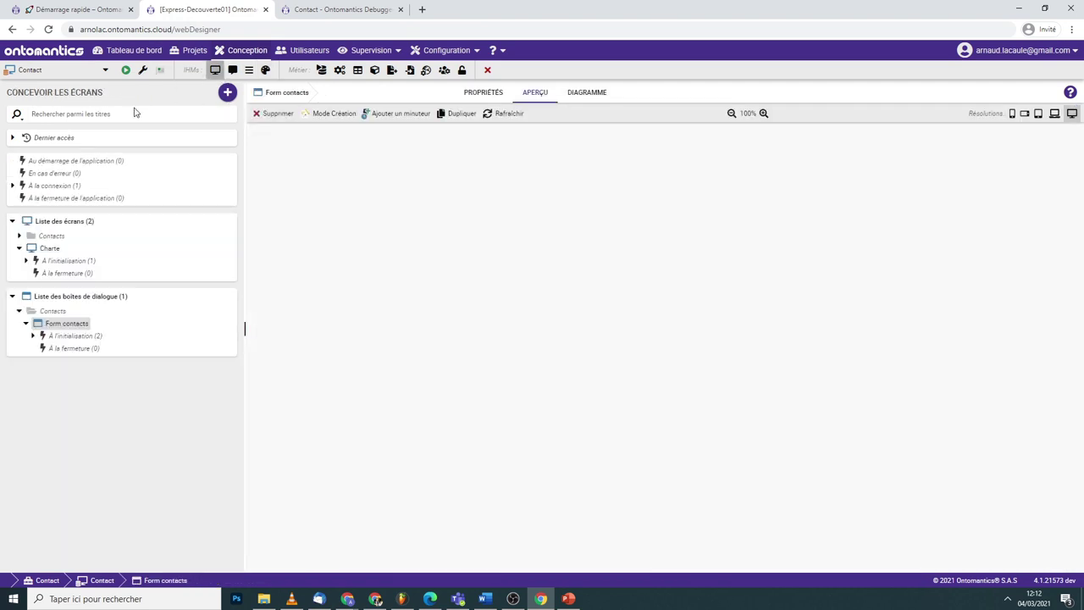
pyautogui.click(20, 248)
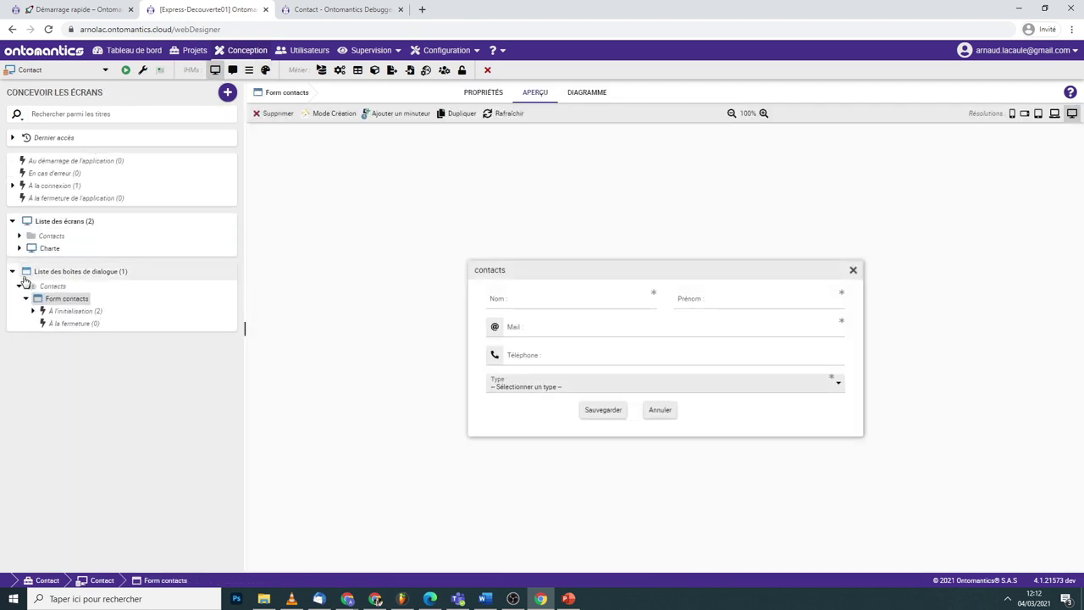
pyautogui.click(27, 298)
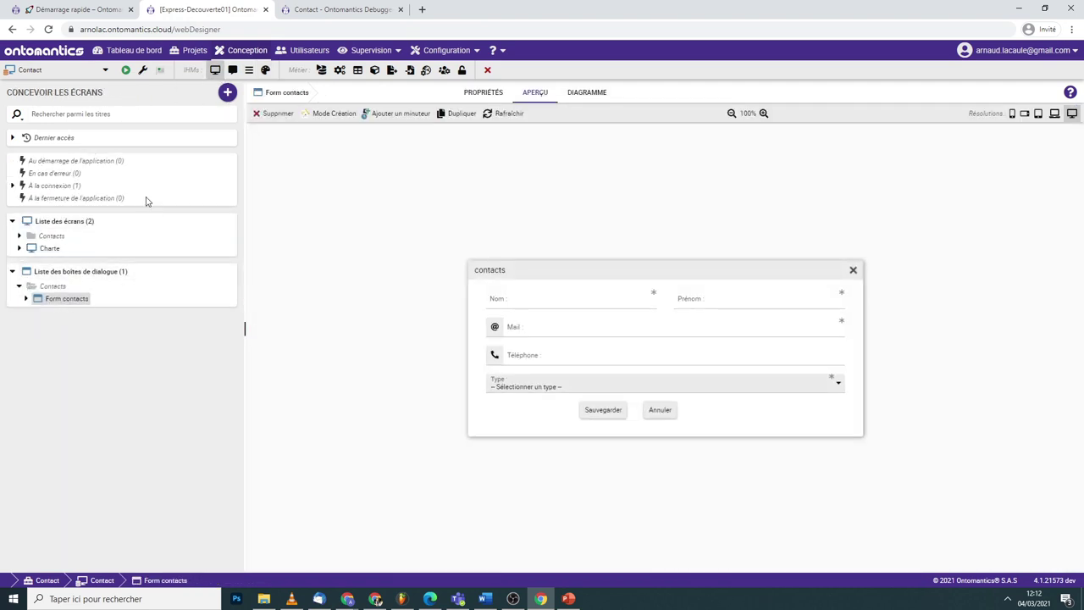
pyautogui.click(332, 113)
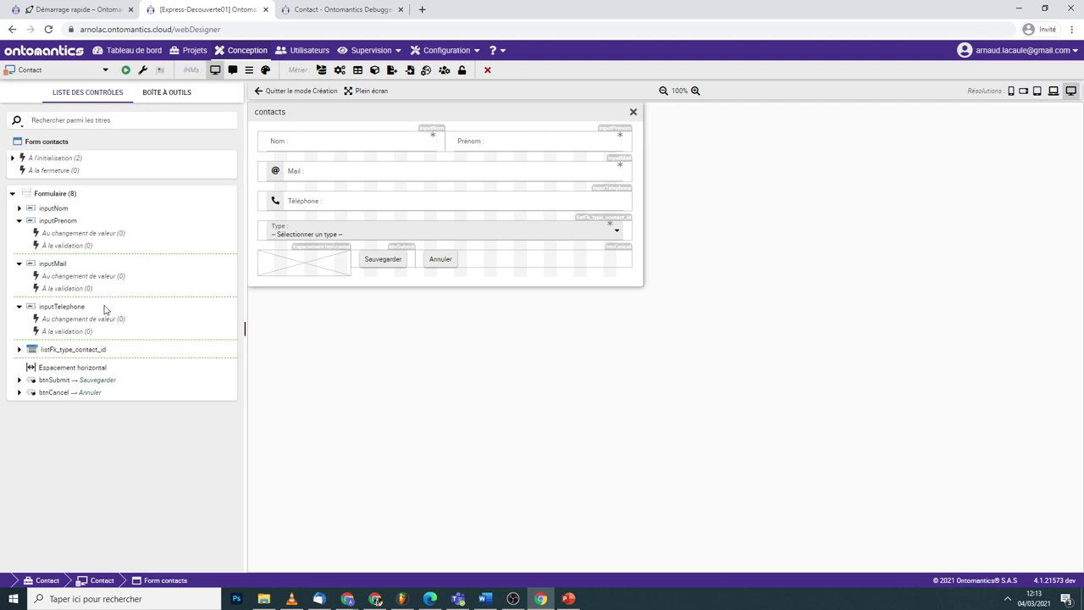
# - Select the form's Sauvegarder button (btnSubmit) and show its À la validation actions
pyautogui.click(58, 221)
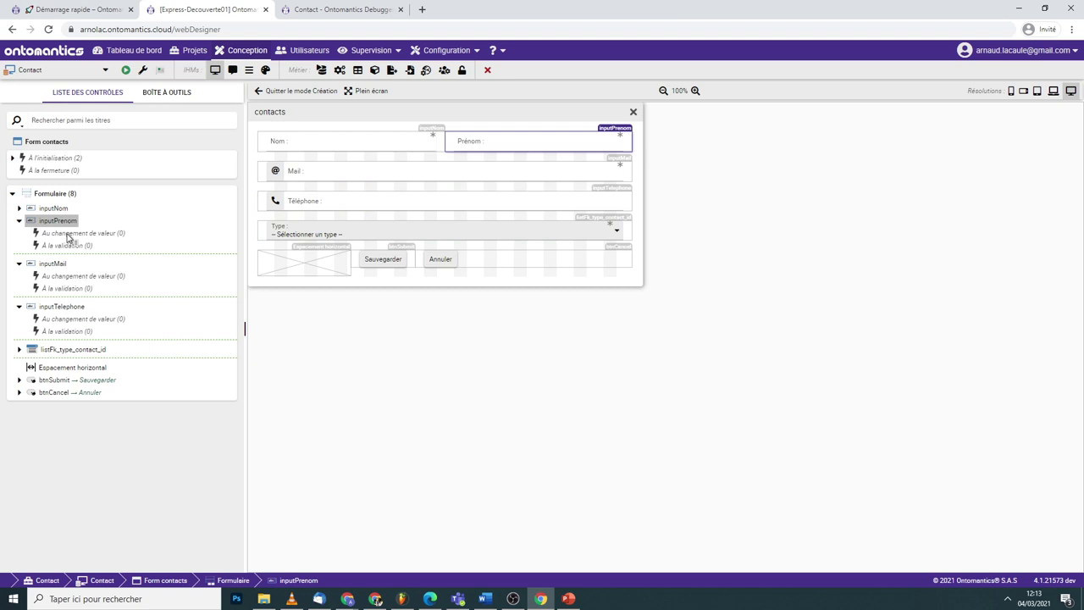
pyautogui.click(382, 259)
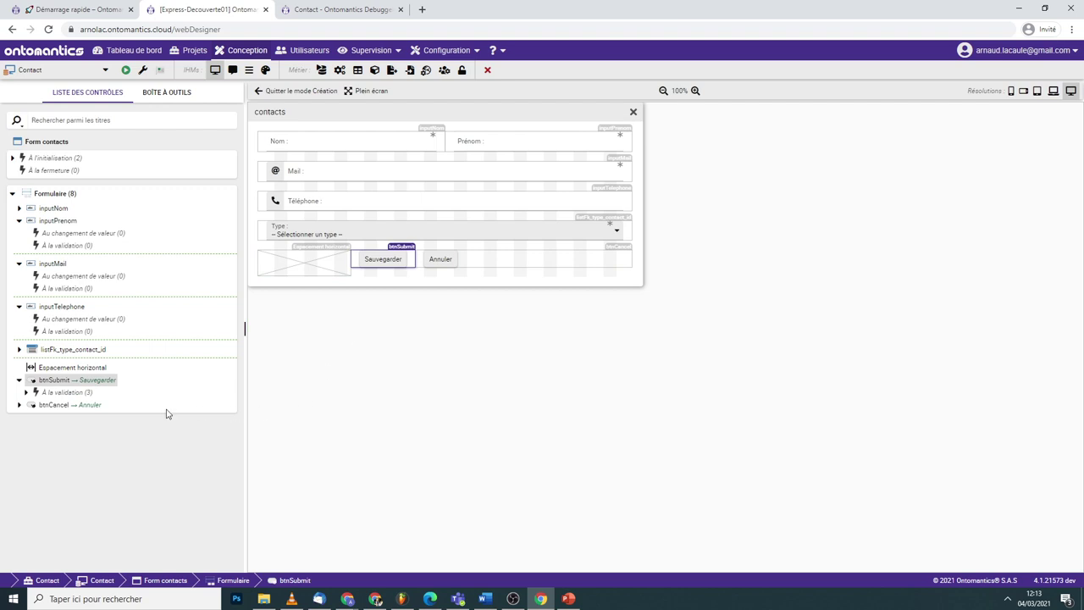
pyautogui.click(26, 392)
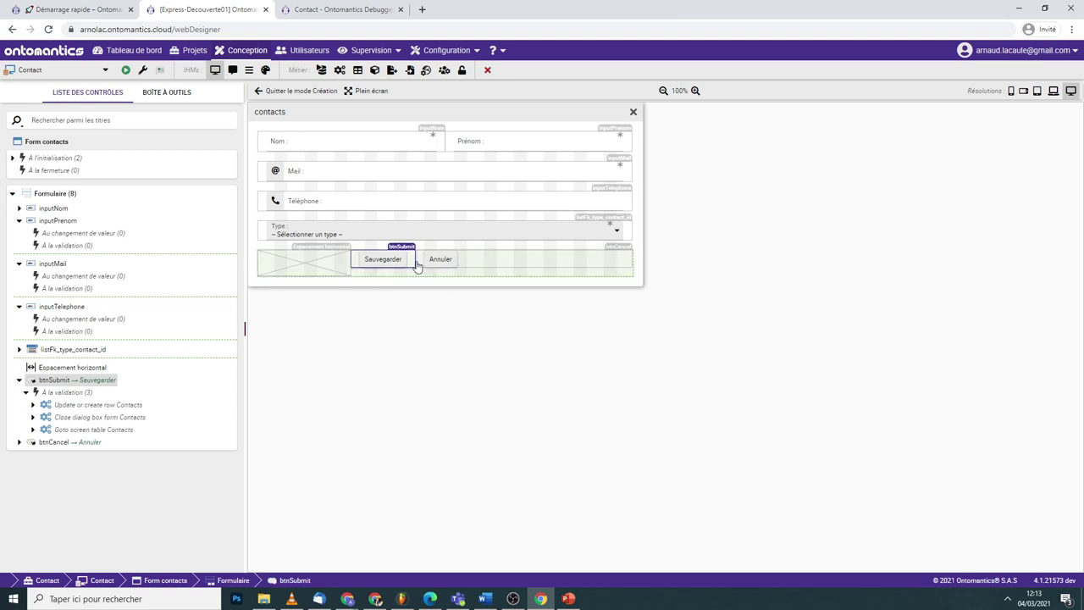
# - Expand Update or create row, Close dialog box and Goto screen actions, then call up options for Update or create row Contacts
pyautogui.click(33, 404)
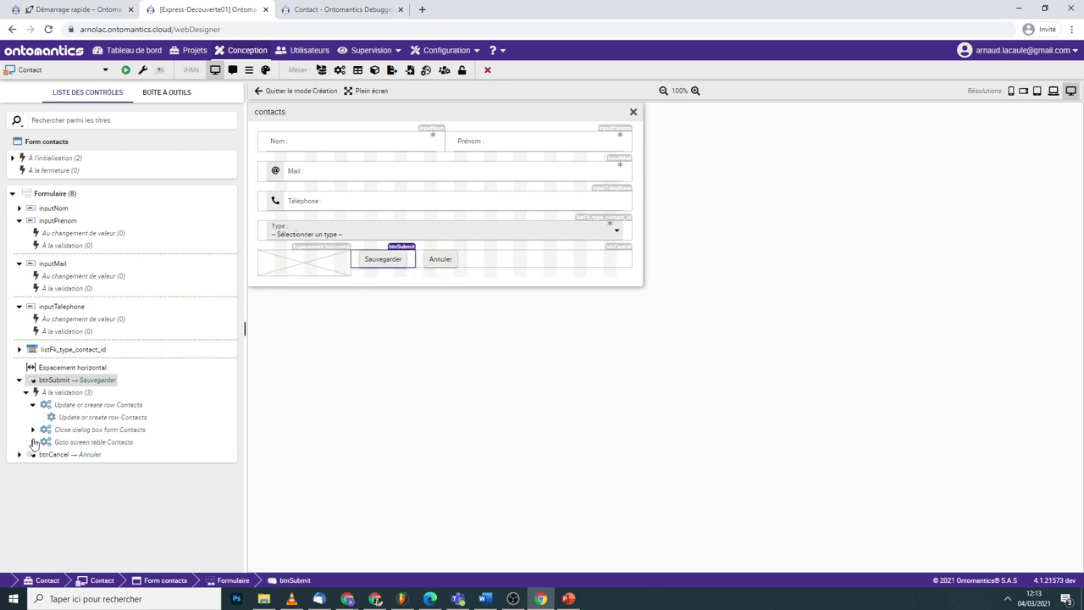
pyautogui.click(33, 429)
pyautogui.click(32, 456)
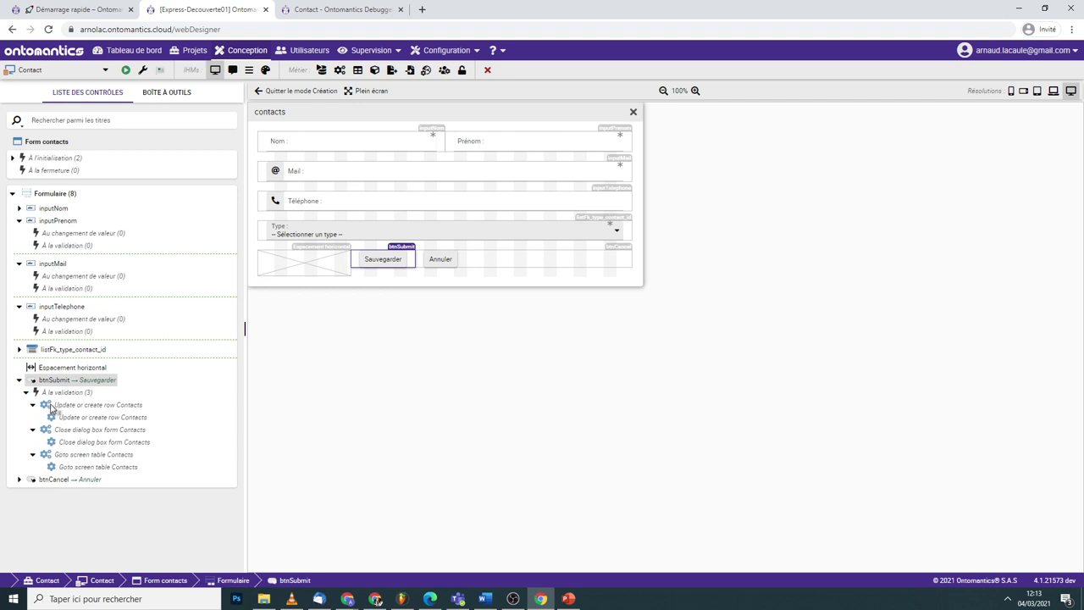
pyautogui.moveTo(50, 407); pyautogui.dragTo(150, 410)
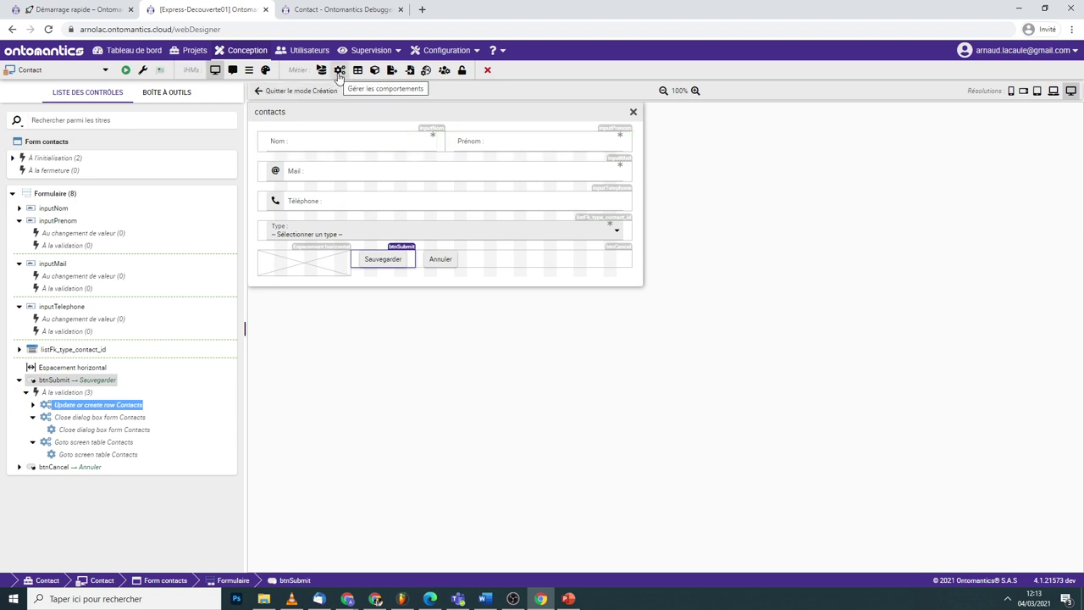
pyautogui.click(33, 405)
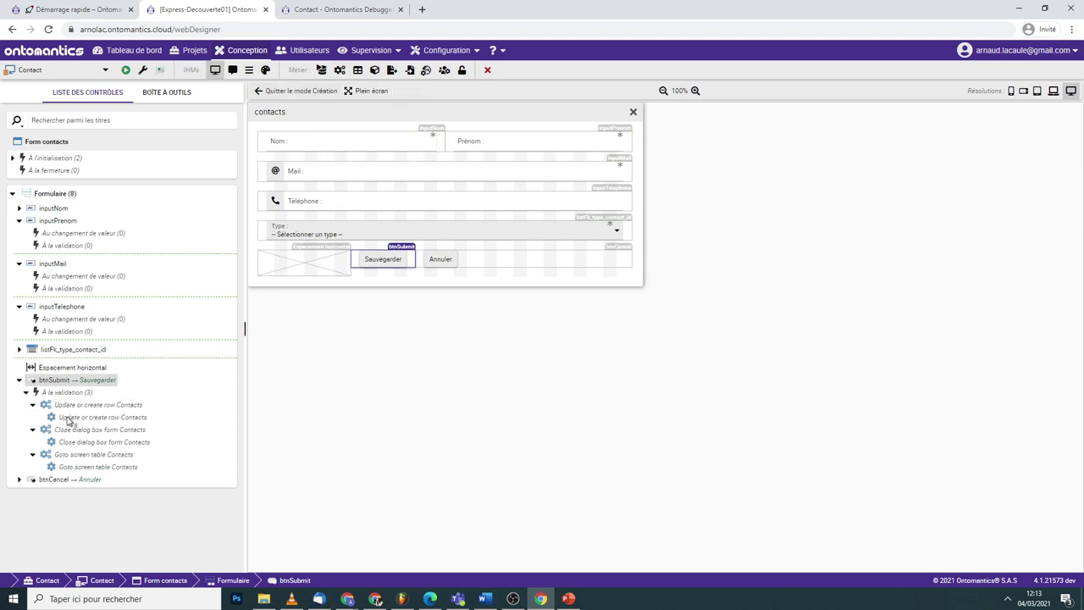
pyautogui.rightClick(87, 410)
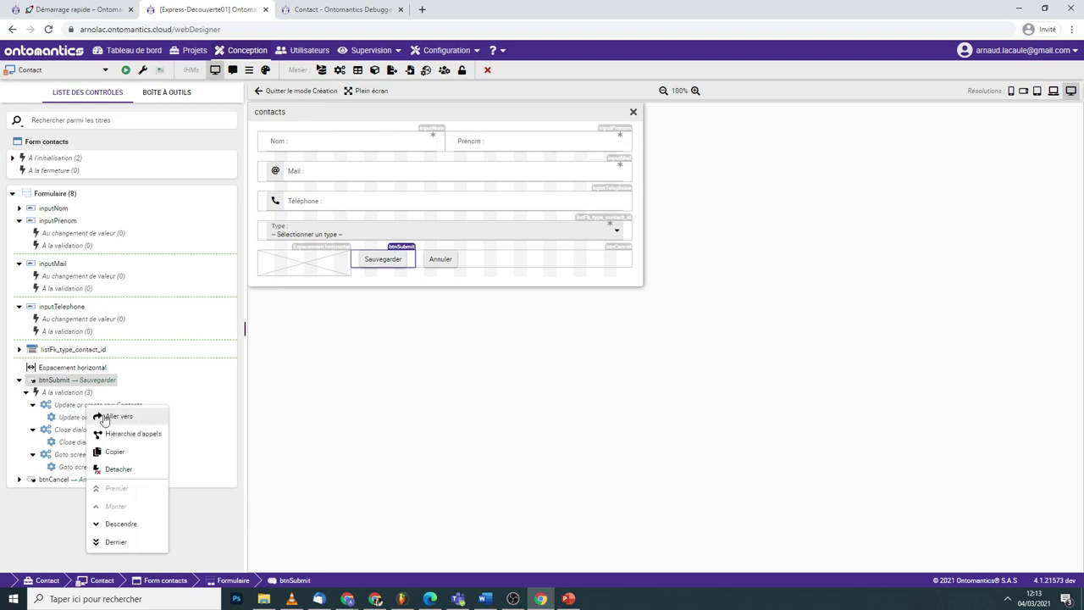
# - Jump to Update or create row Contacts, fully expand its structure and start a new condition
pyautogui.click(106, 416)
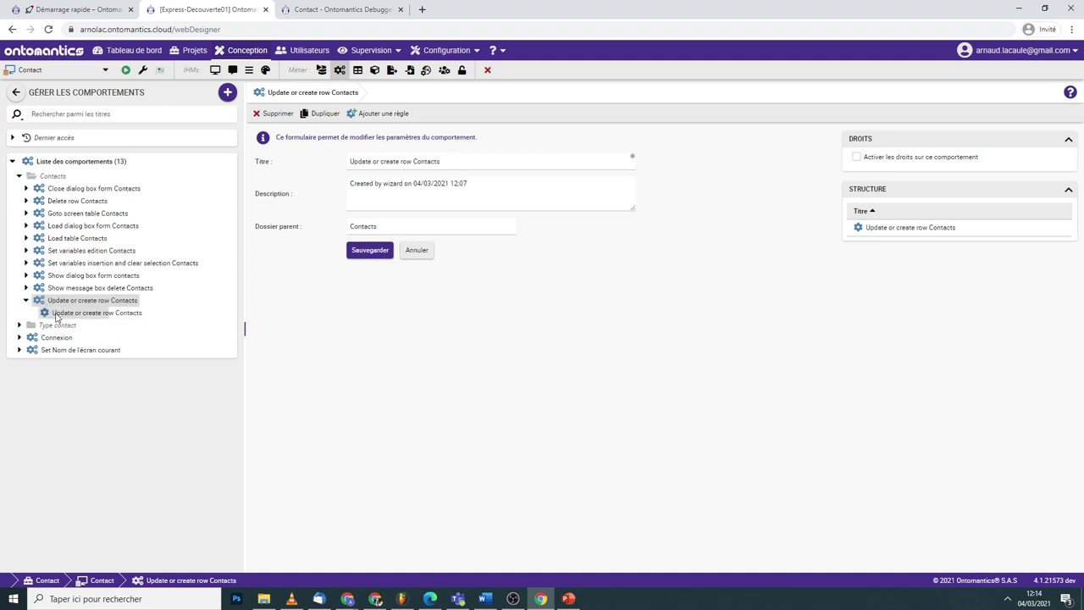
pyautogui.click(61, 314)
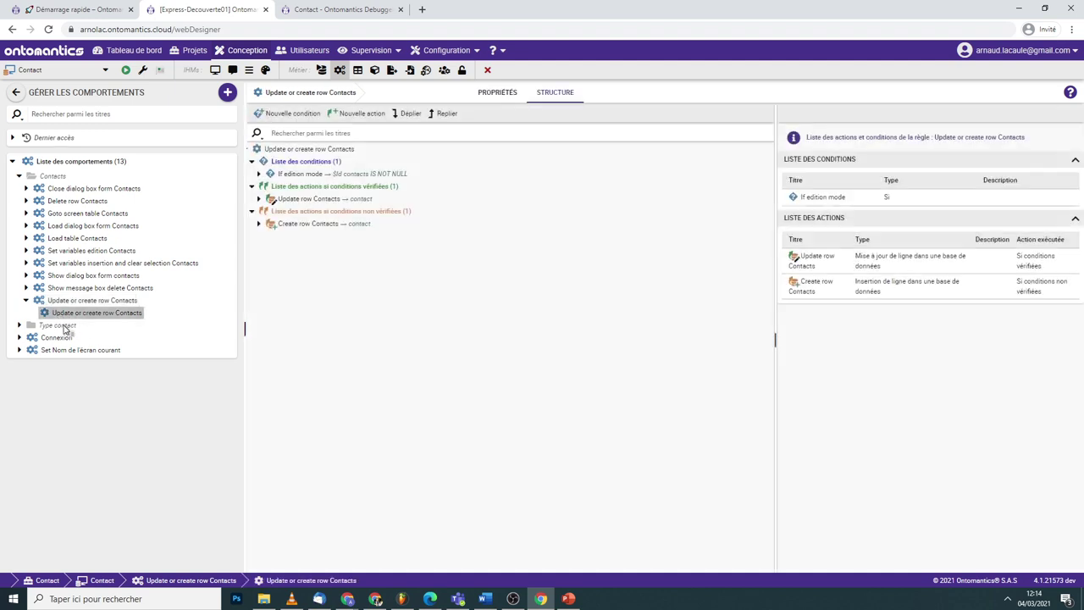
pyautogui.click(408, 113)
pyautogui.scroll(-3, 415, 199)
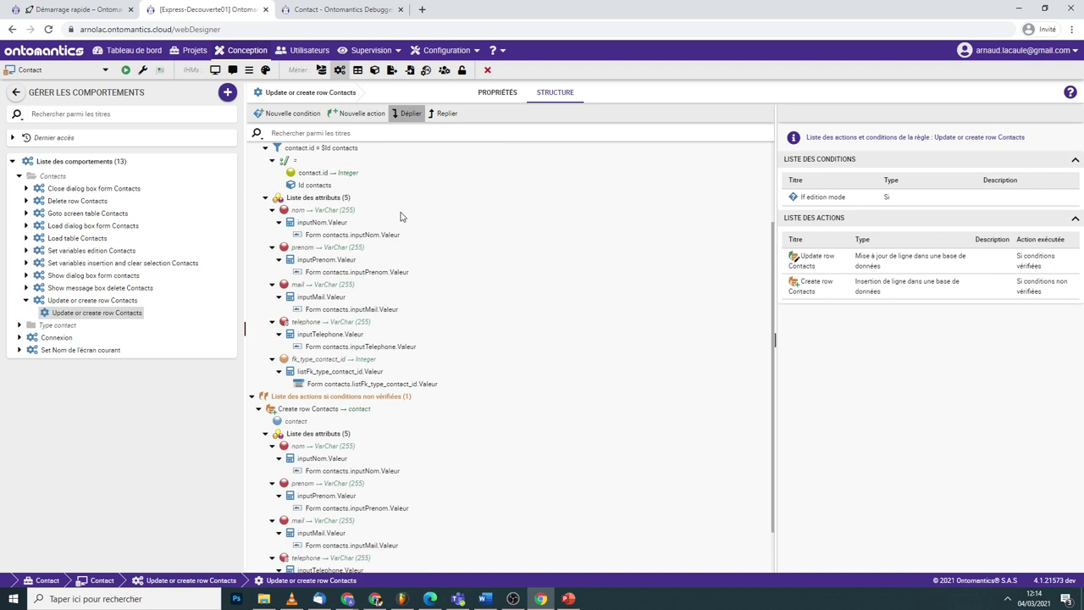
pyautogui.scroll(3, 402, 210)
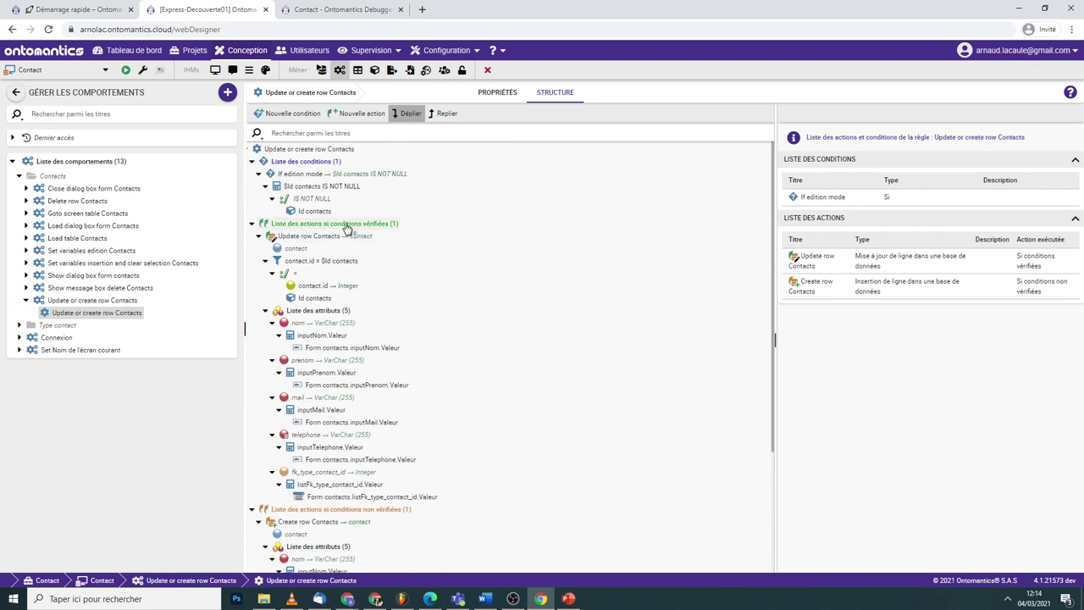
pyautogui.click(295, 116)
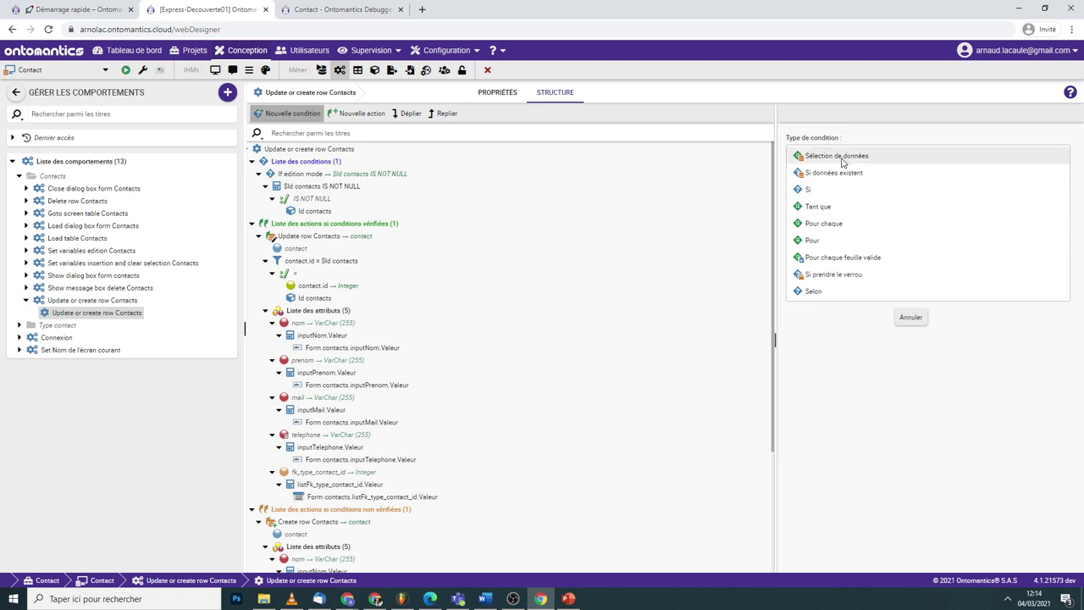
# - Browse the Type d'action list for a new action on the verified-conditions branch, then collapse the behaviour
pyautogui.click(344, 224)
pyautogui.rightClick(344, 225)
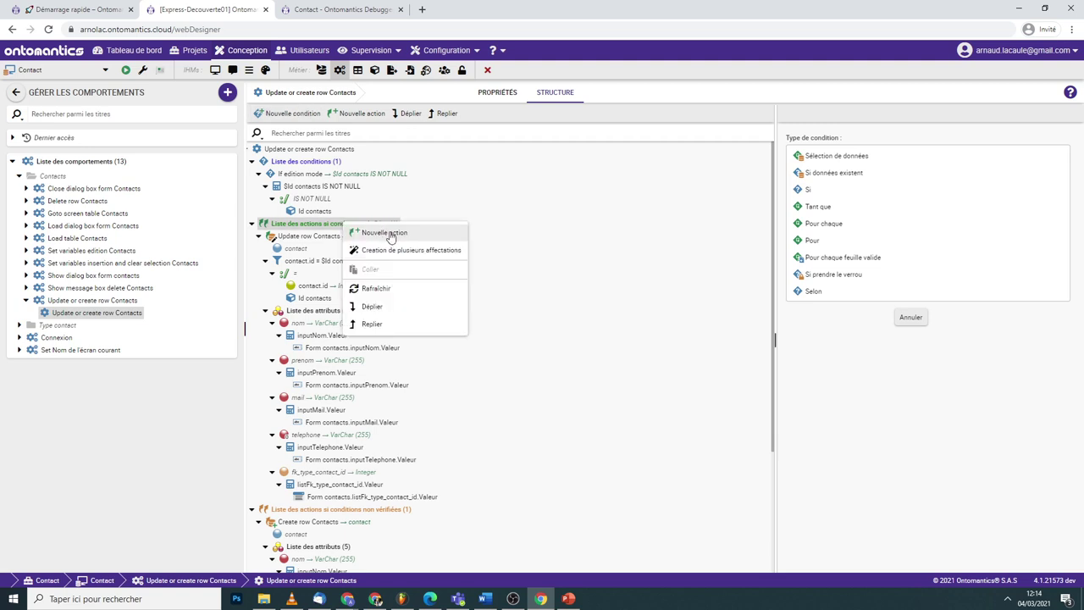
pyautogui.click(421, 241)
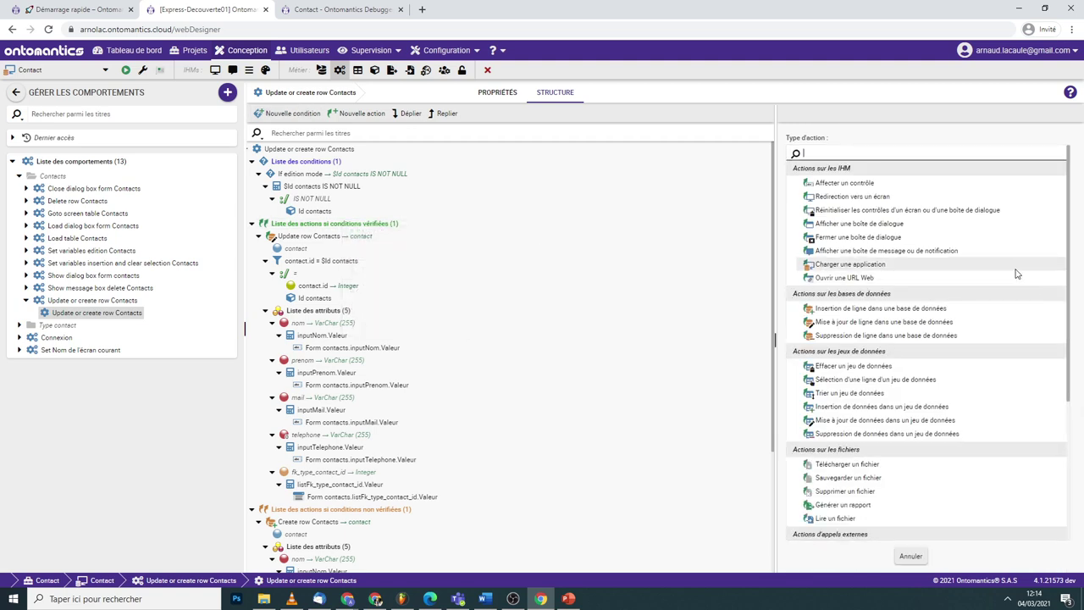
pyautogui.scroll(-1, 990, 286)
pyautogui.scroll(1, 951, 283)
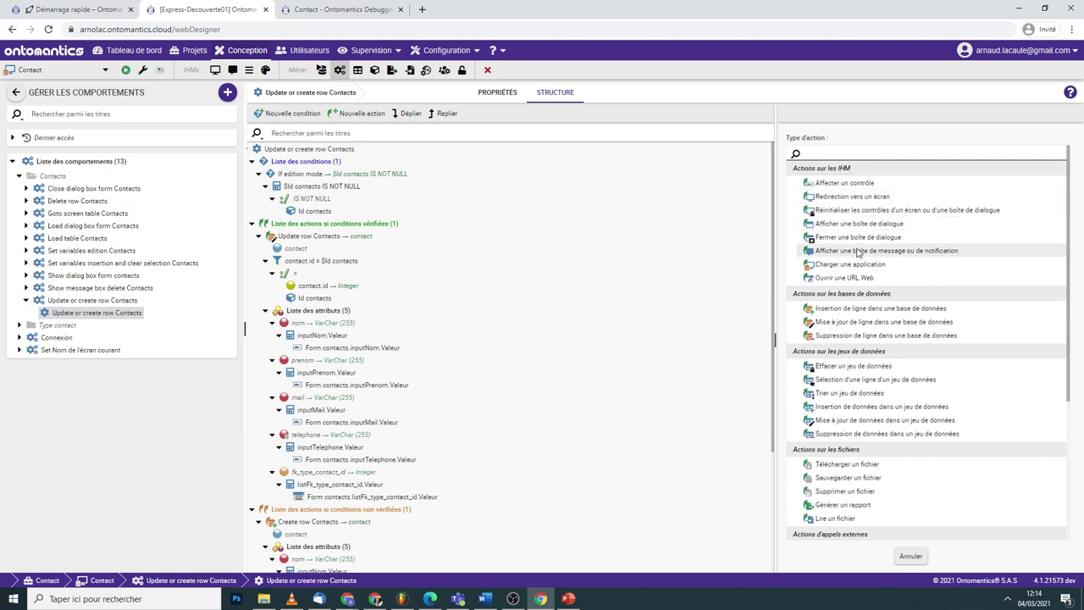
pyautogui.scroll(-2, 872, 254)
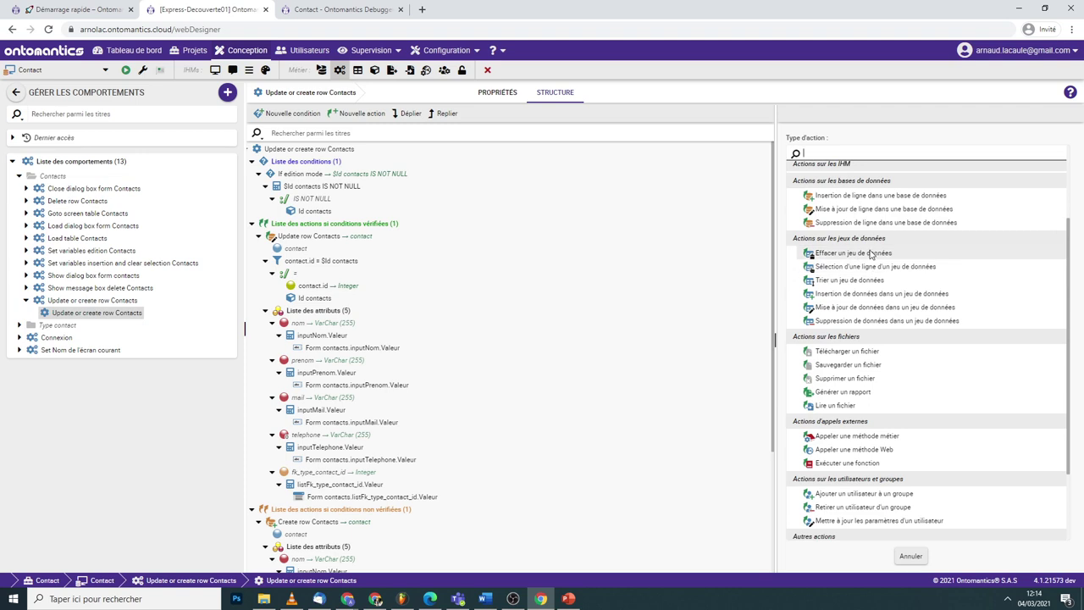
pyautogui.scroll(-2, 873, 355)
pyautogui.scroll(1, 875, 369)
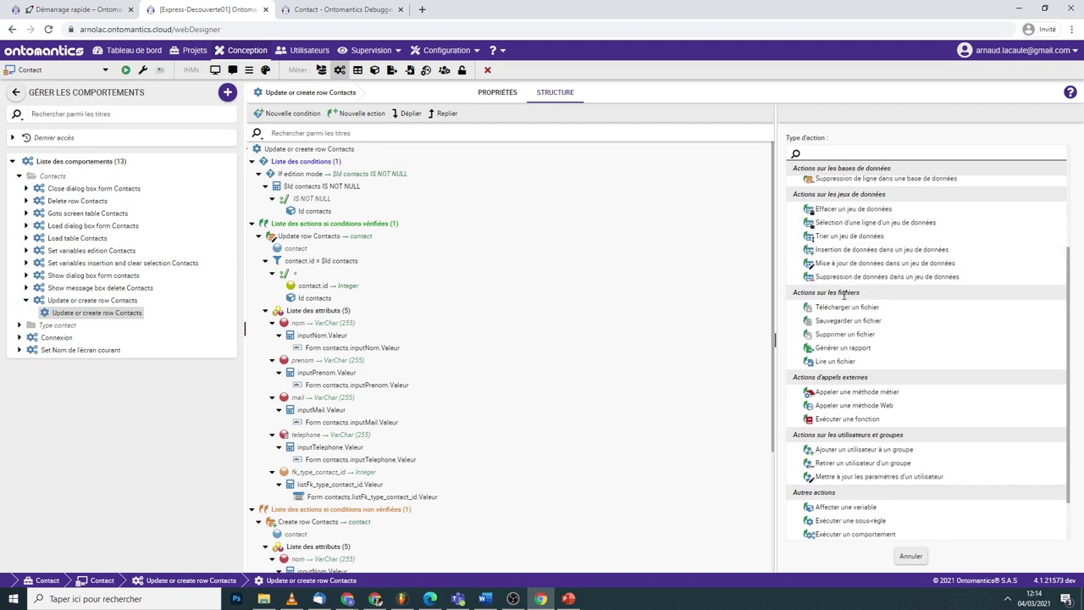
pyautogui.scroll(-1, 855, 300)
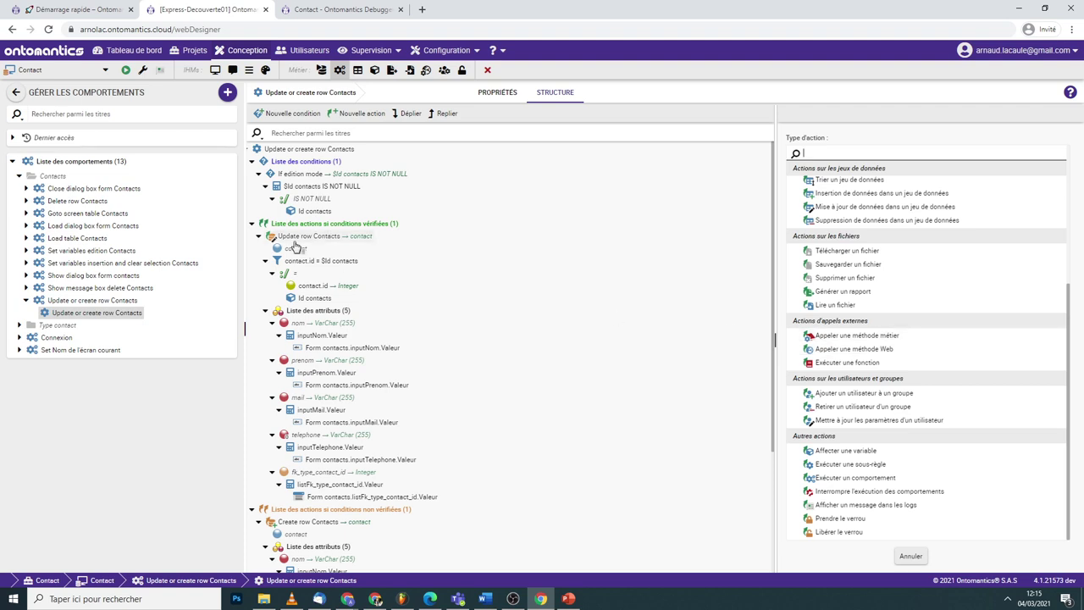
pyautogui.click(26, 300)
# - From the form designer's À l'initialisation event, go to the Load dialog box form Contacts behaviour
pyautogui.click(215, 71)
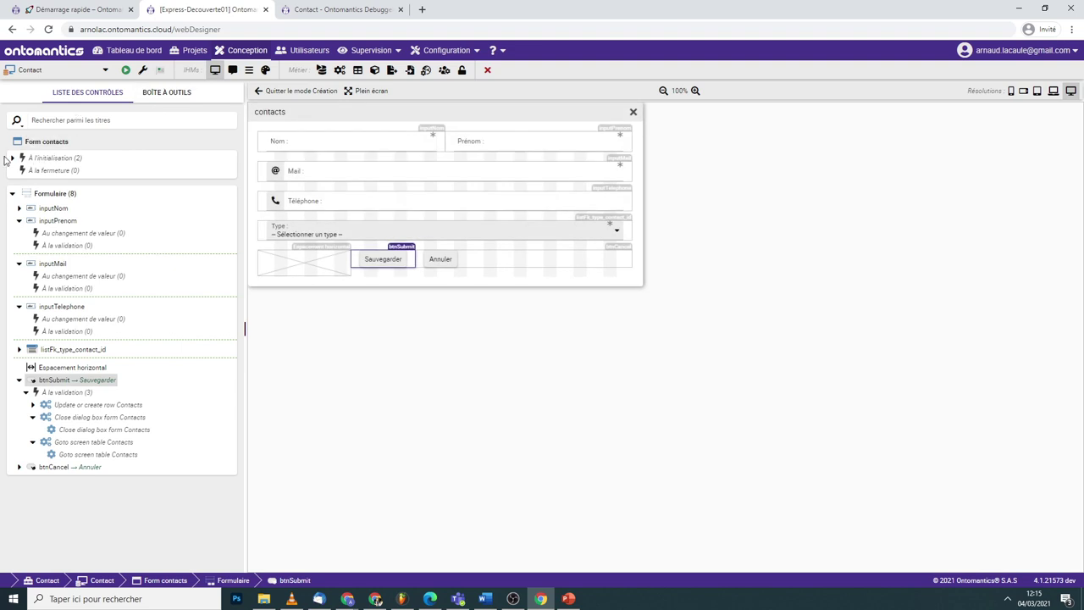
pyautogui.click(12, 158)
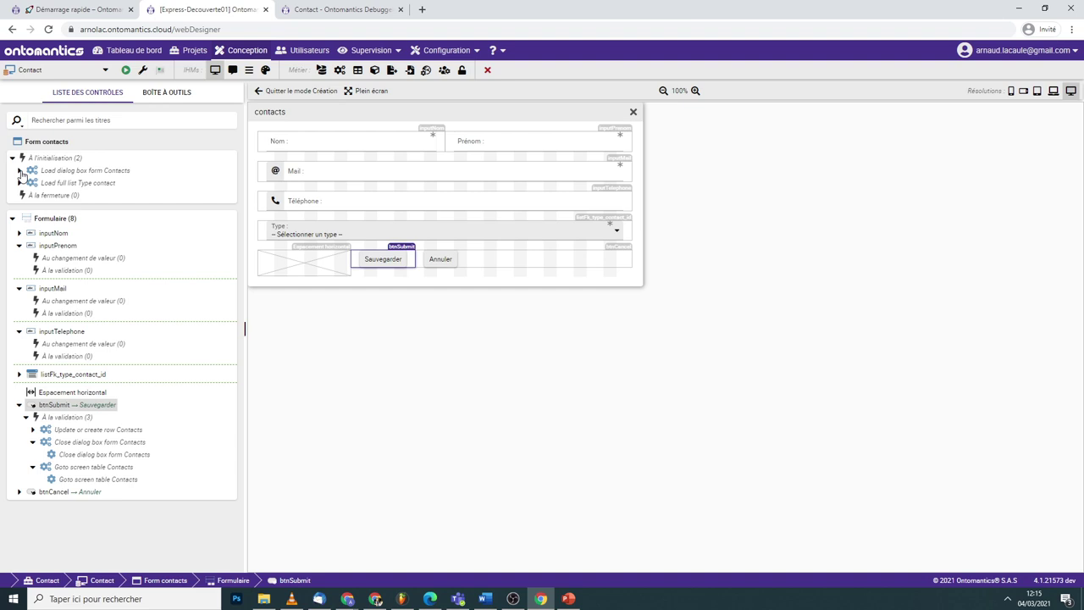
pyautogui.click(20, 170)
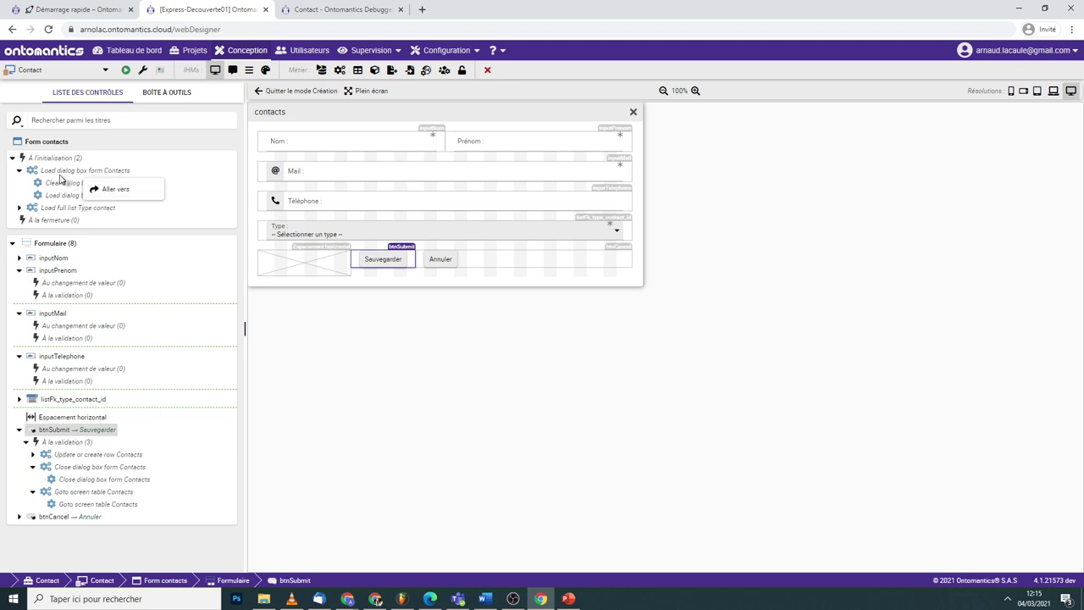
pyautogui.rightClick(59, 173)
pyautogui.click(91, 234)
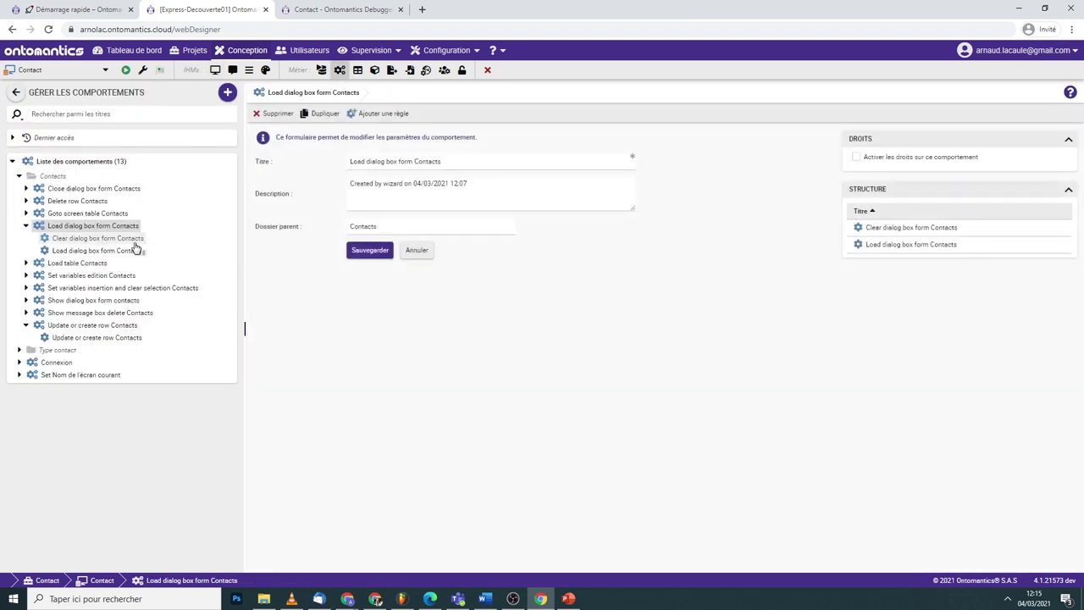
# - Inspect the Clear and Load dialog box rules, expanding Select Contacts and its WHERE id test
pyautogui.click(135, 240)
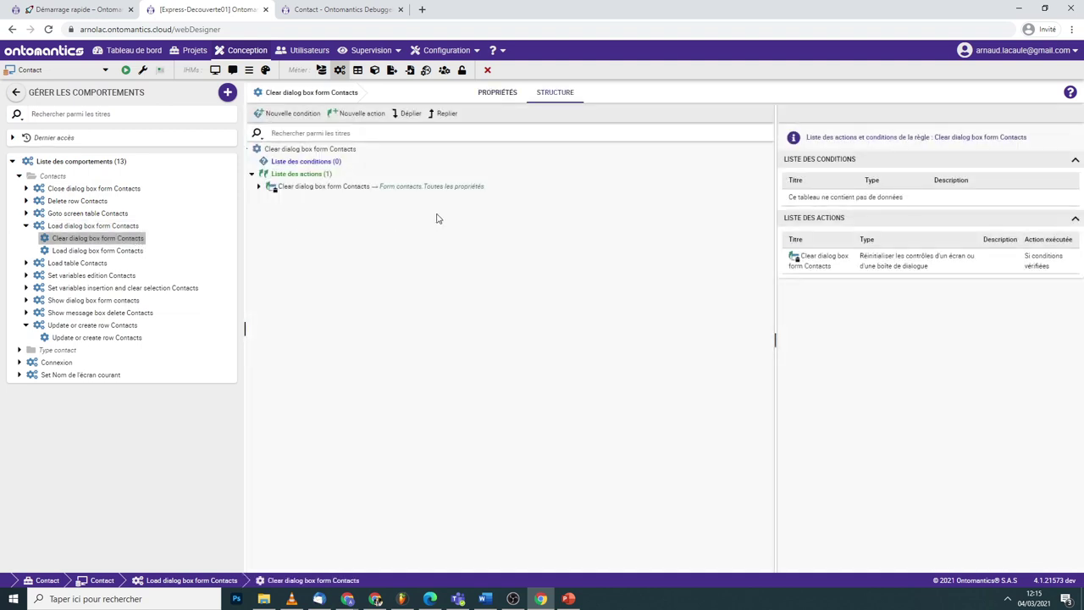
pyautogui.click(425, 191)
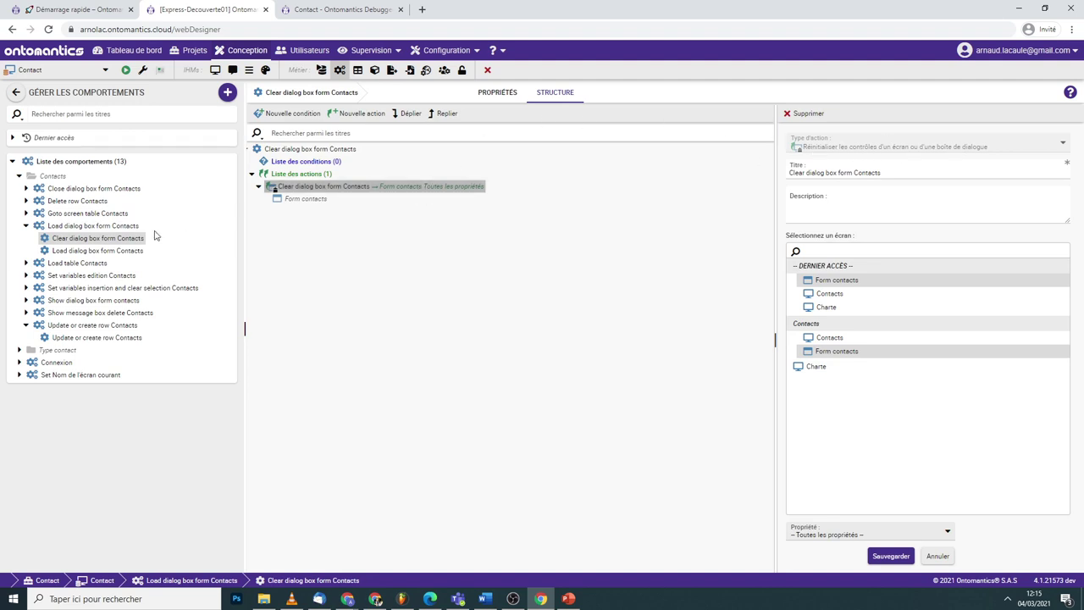
pyautogui.click(116, 250)
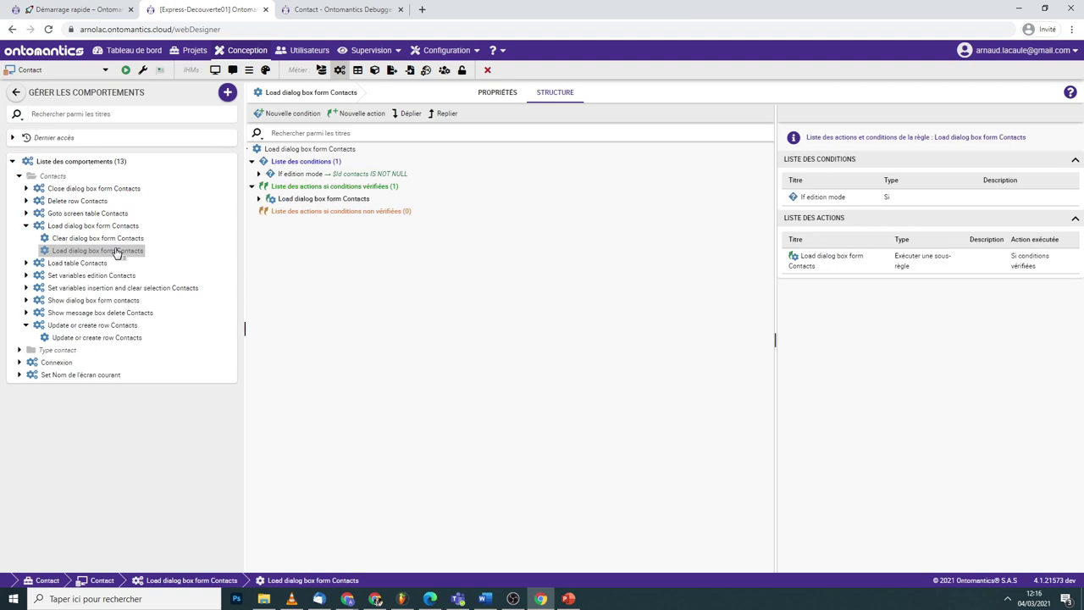
pyautogui.click(258, 199)
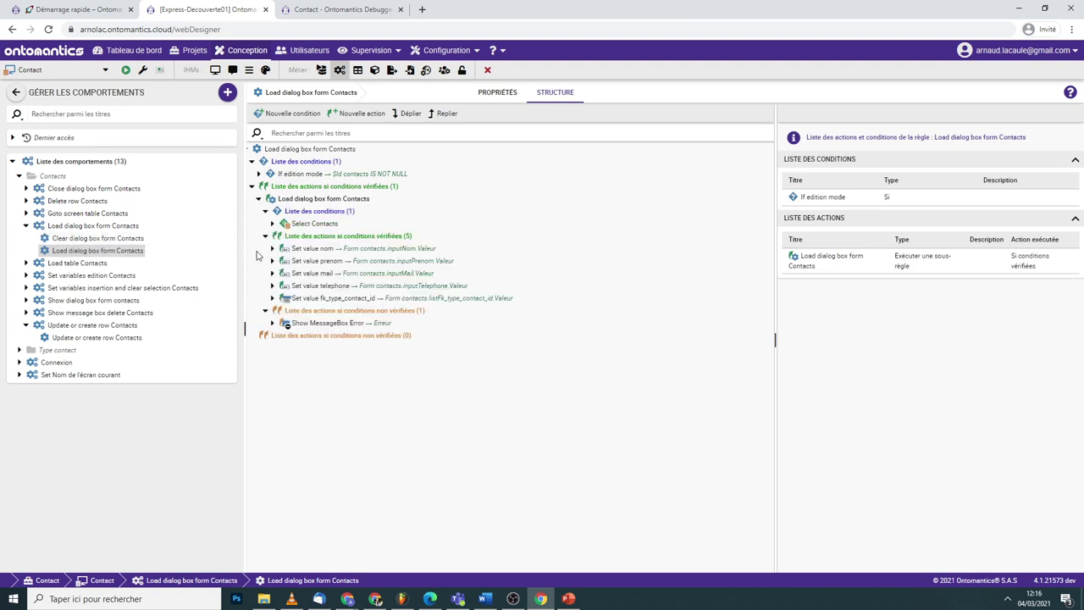
pyautogui.click(272, 223)
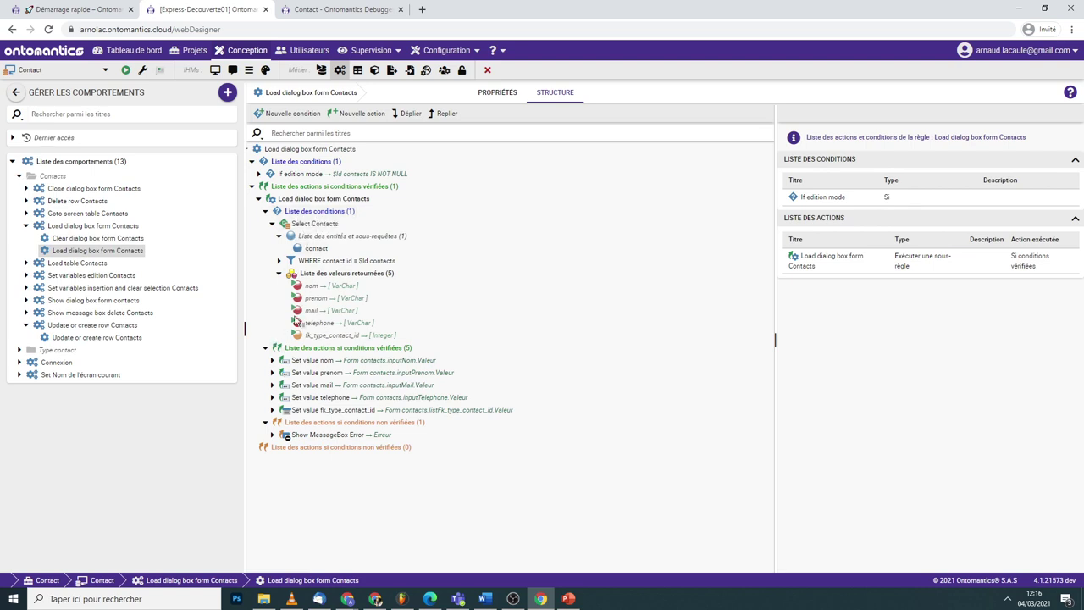
pyautogui.click(279, 261)
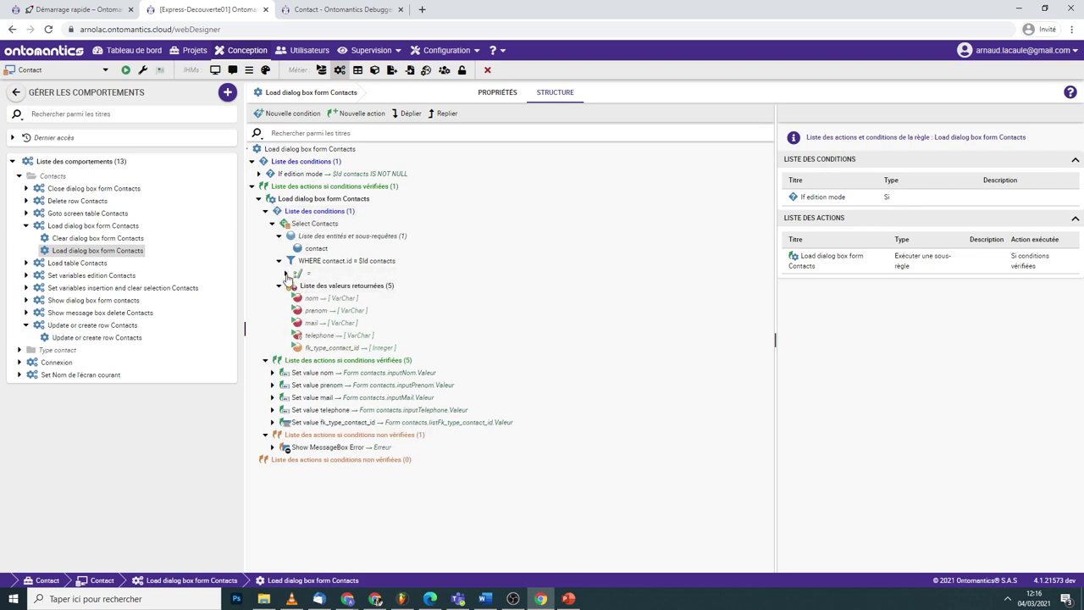
pyautogui.click(286, 274)
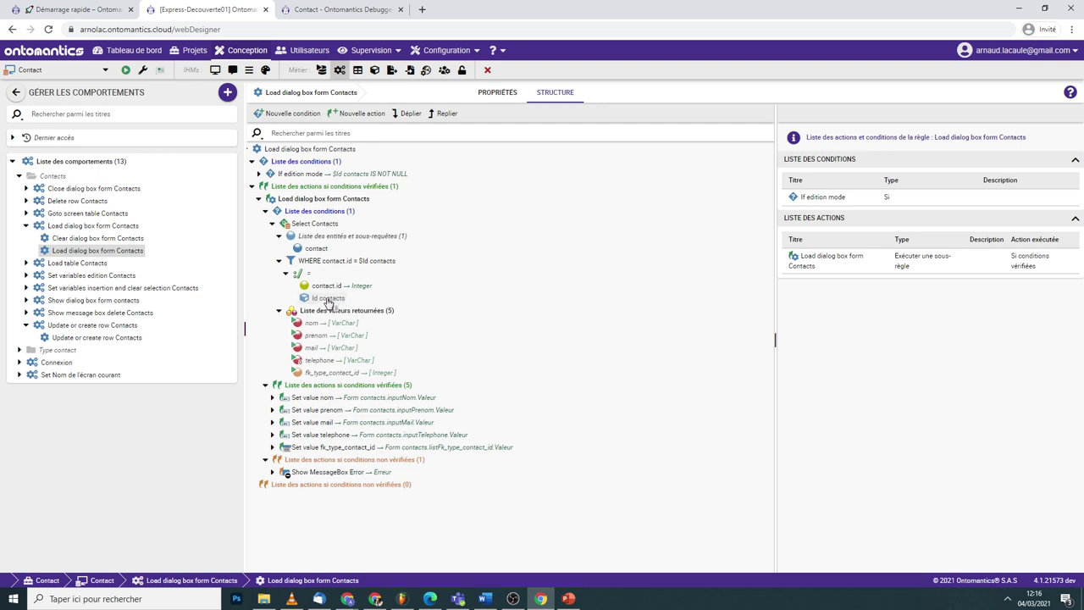
# - Review the Set value nom, prenom and mail targets and nom's source column, then return to the Form contacts designer
pyautogui.click(272, 398)
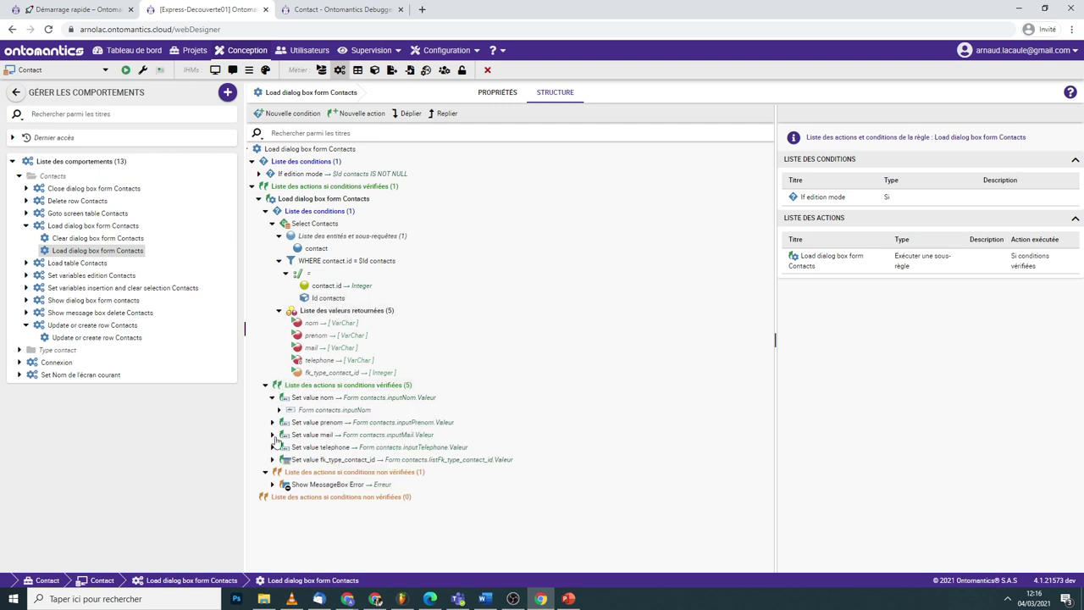
pyautogui.click(278, 410)
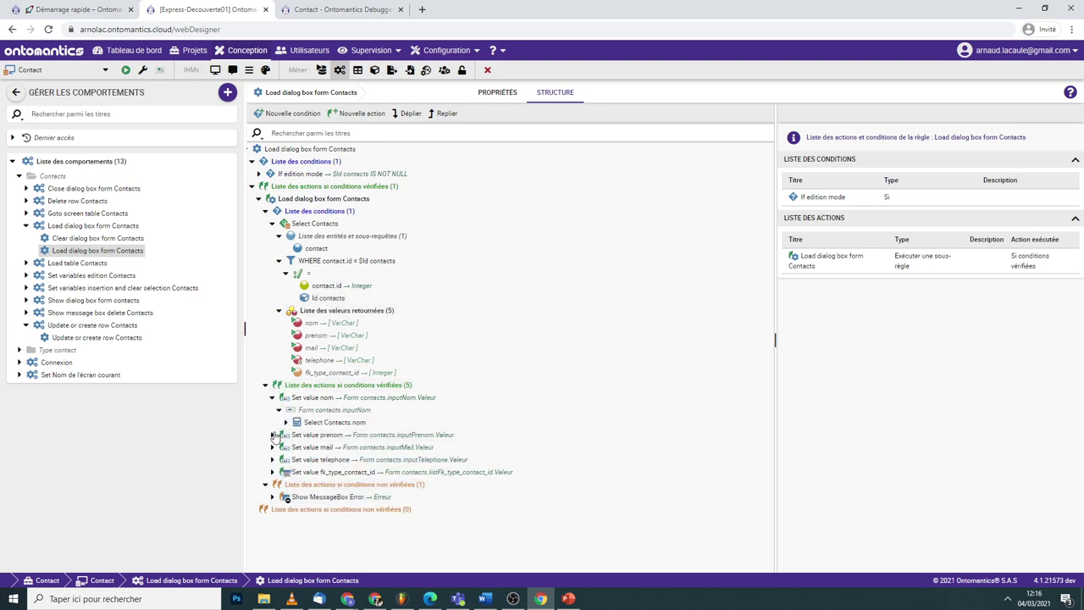
pyautogui.click(272, 435)
pyautogui.click(272, 459)
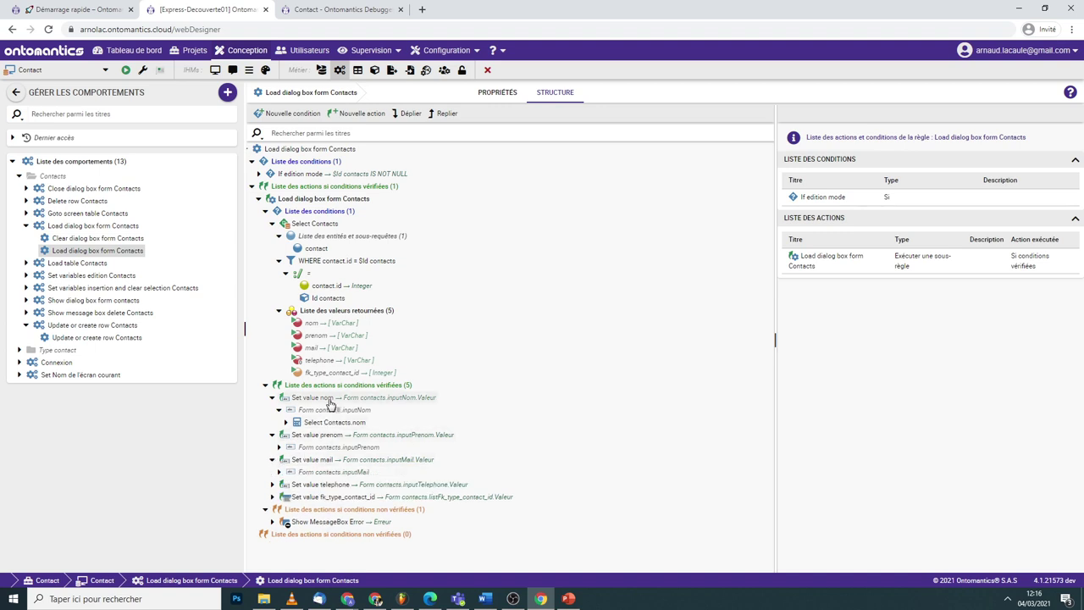
pyautogui.click(329, 399)
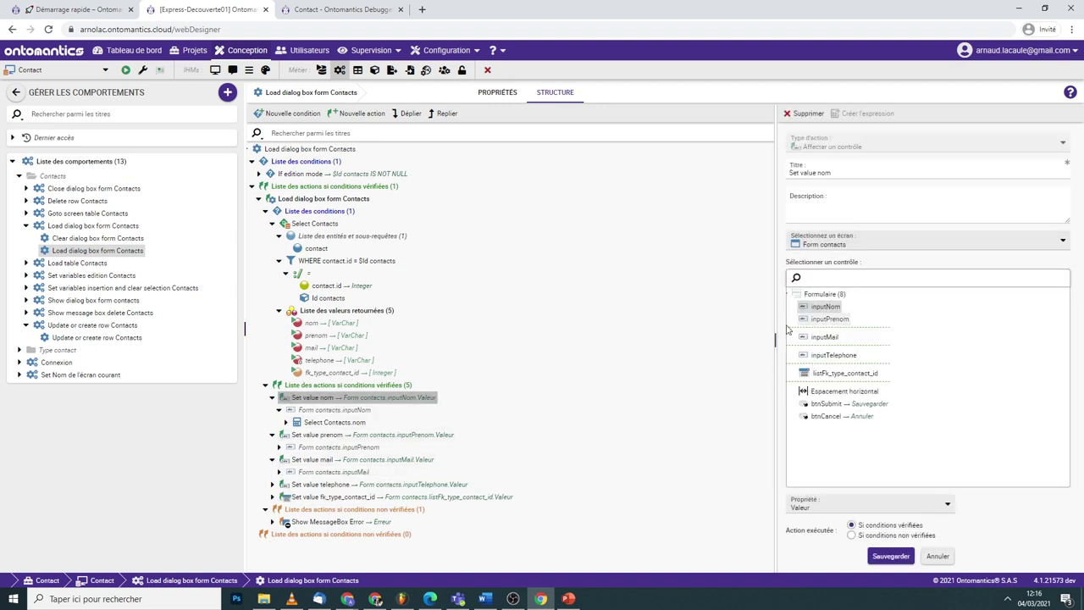
pyautogui.click(285, 422)
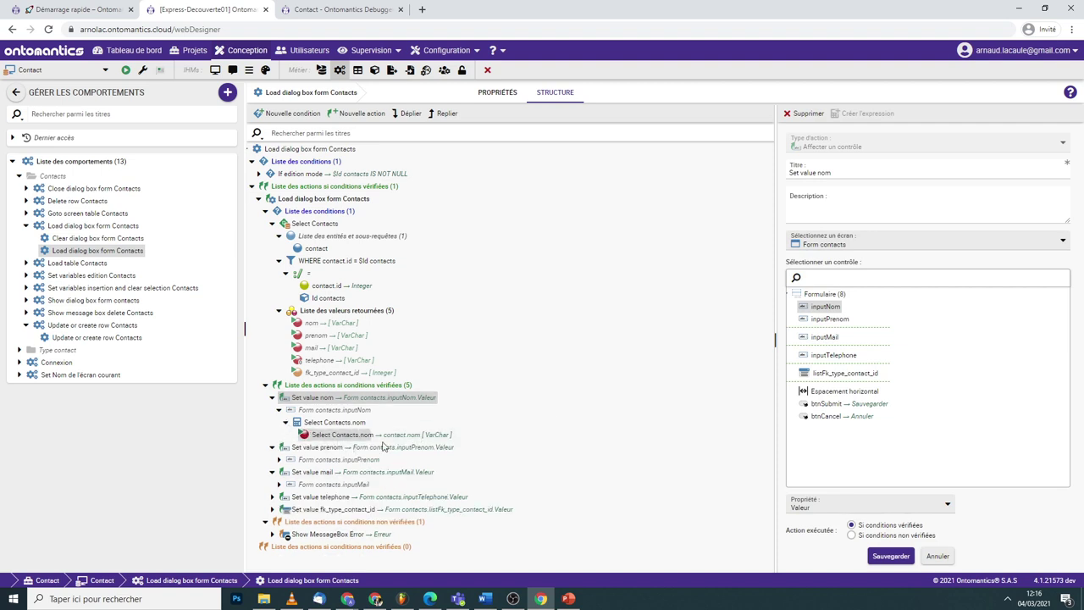
pyautogui.click(386, 436)
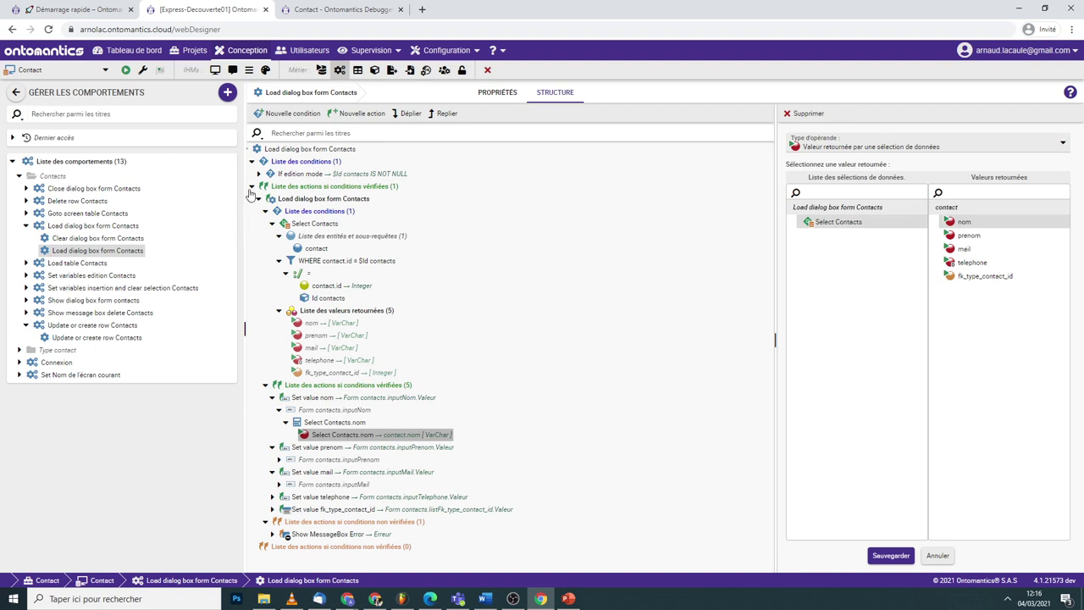
pyautogui.click(215, 71)
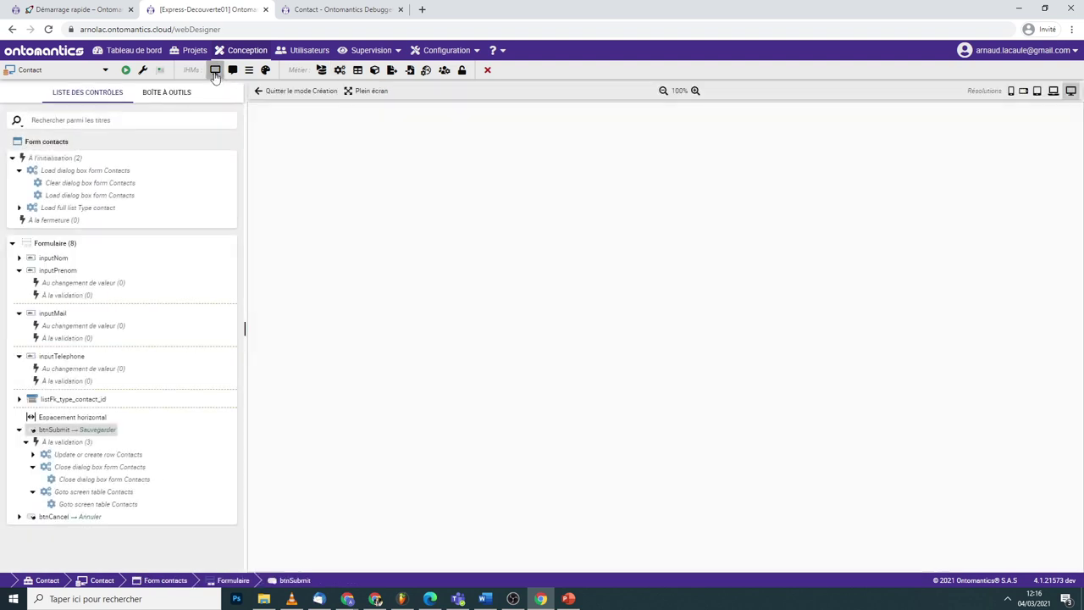
pyautogui.click(19, 170)
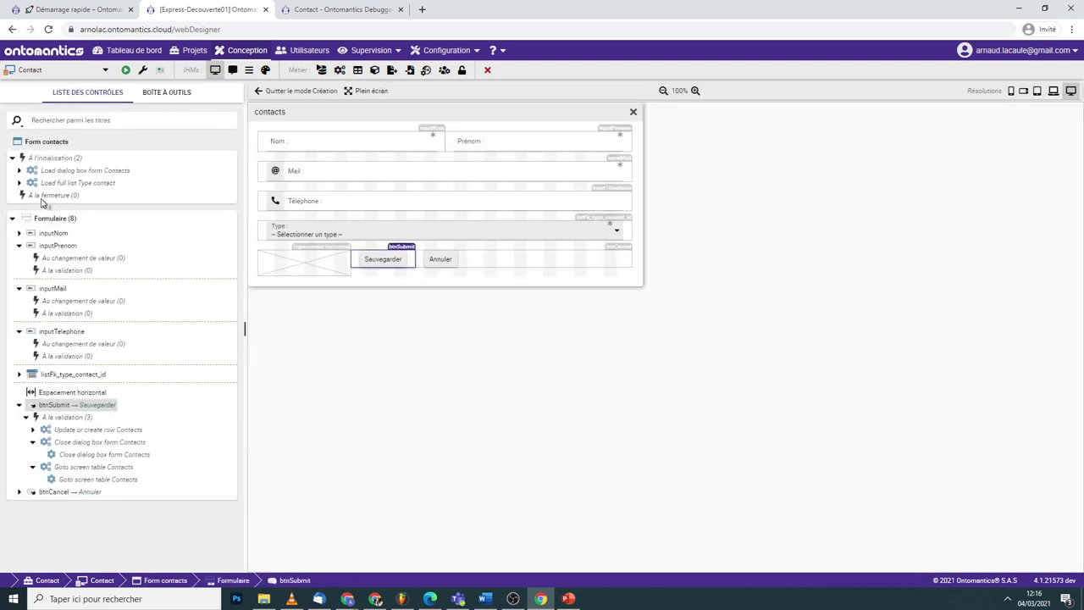
pyautogui.click(32, 442)
pyautogui.click(33, 455)
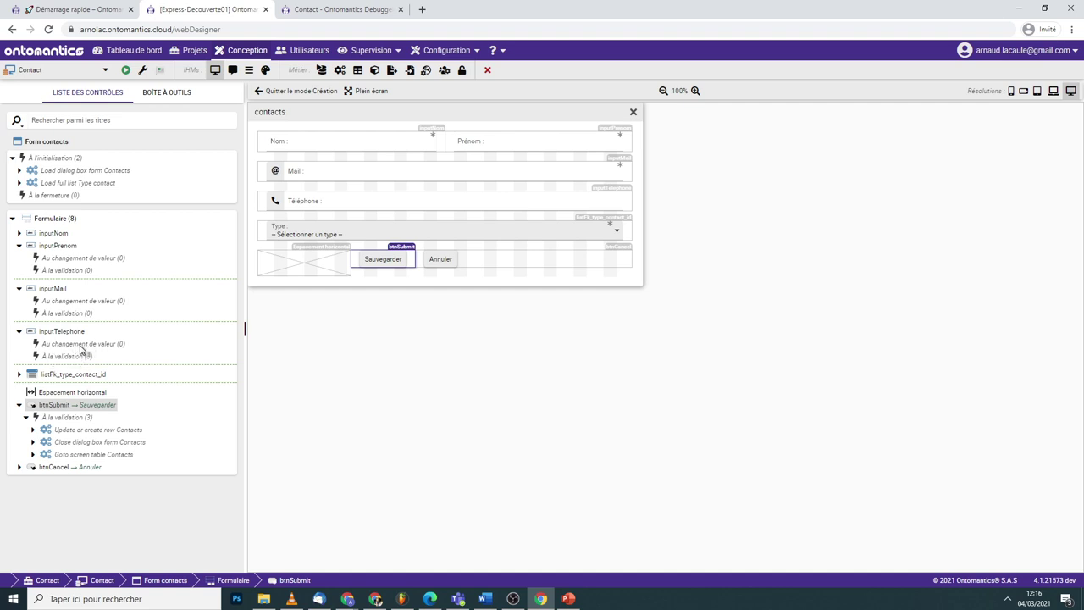
pyautogui.rightClick(83, 345)
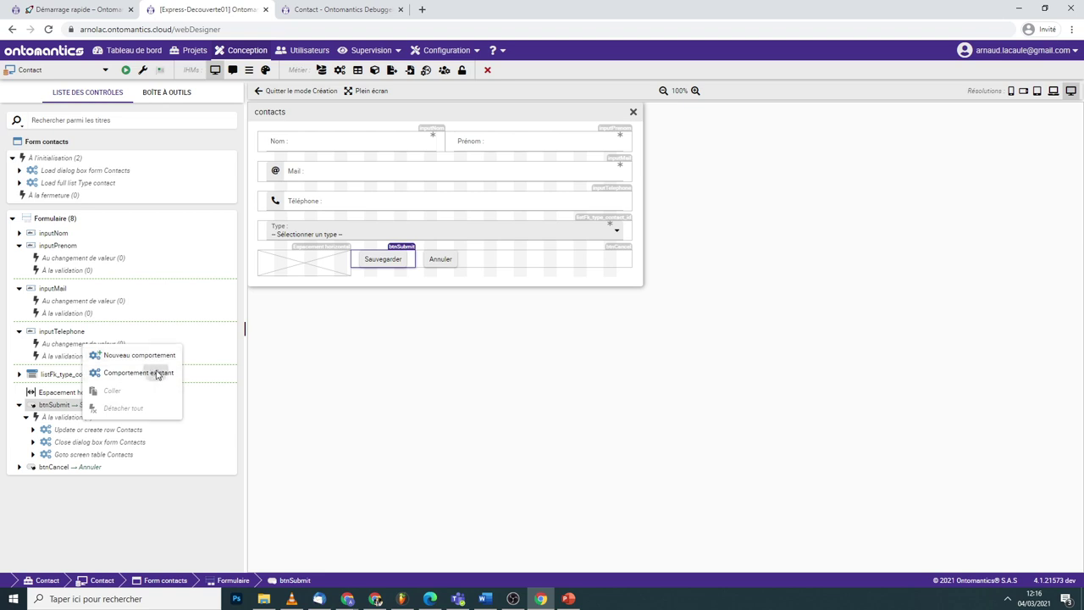
pyautogui.click(158, 372)
pyautogui.scroll(-1, 605, 284)
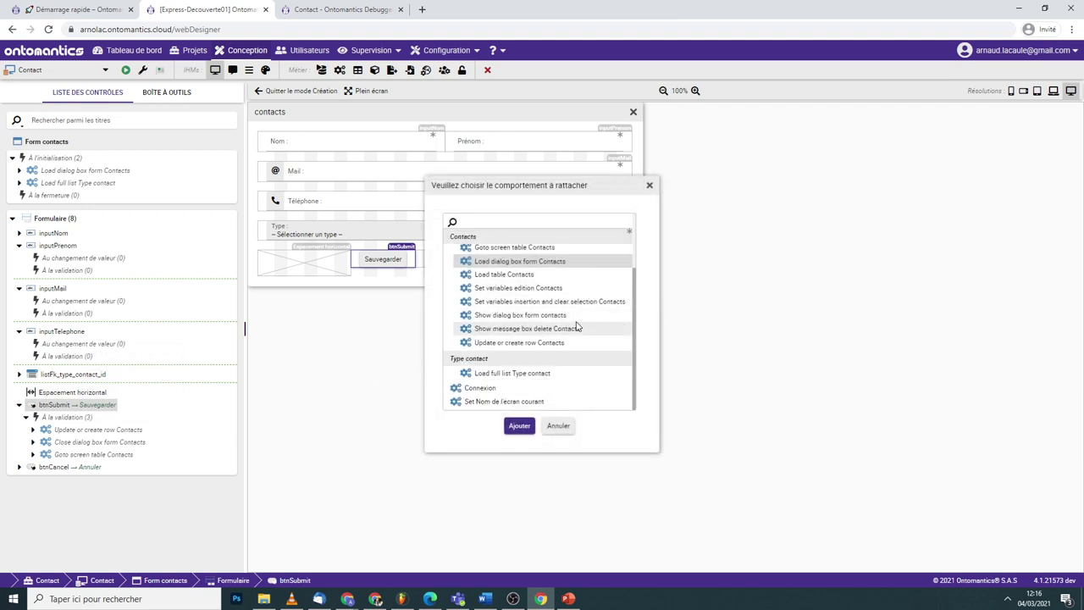
pyautogui.scroll(1, 584, 326)
pyautogui.scroll(-1, 555, 251)
pyautogui.click(650, 184)
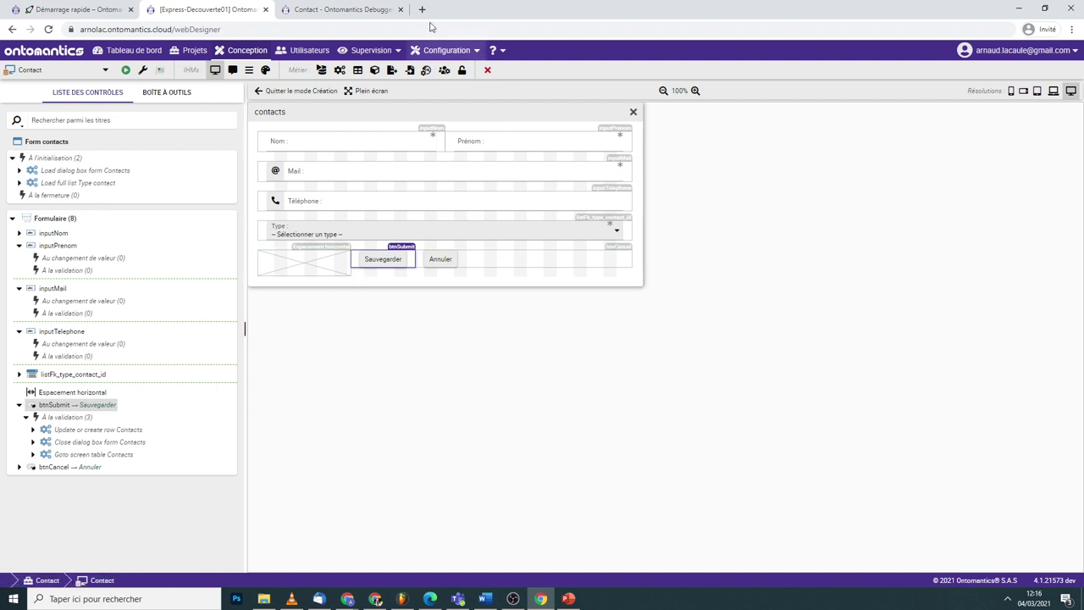
pyautogui.click(340, 71)
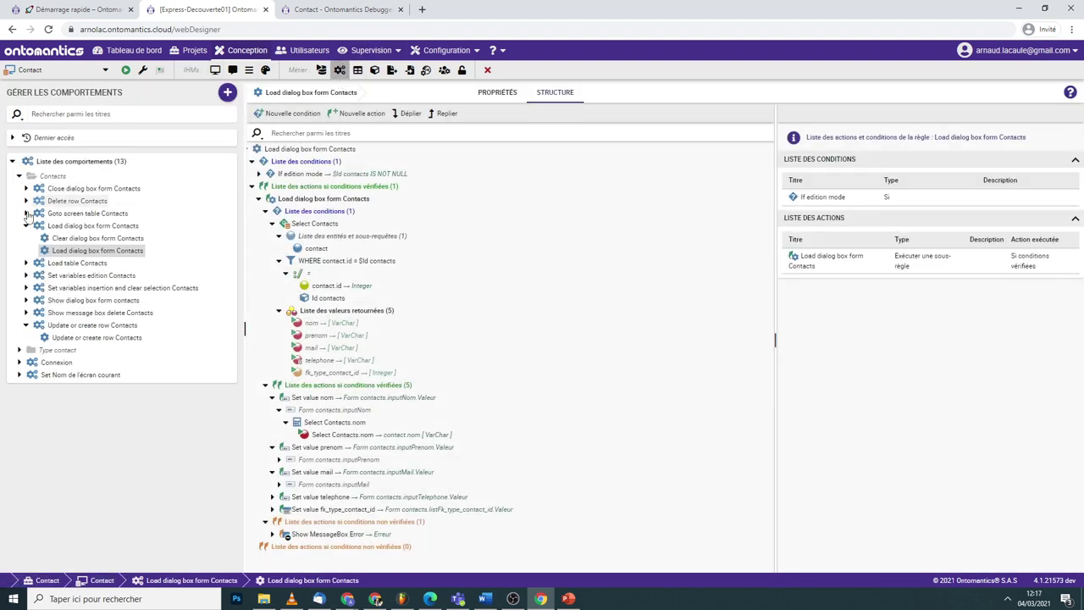
pyautogui.click(26, 226)
pyautogui.click(25, 301)
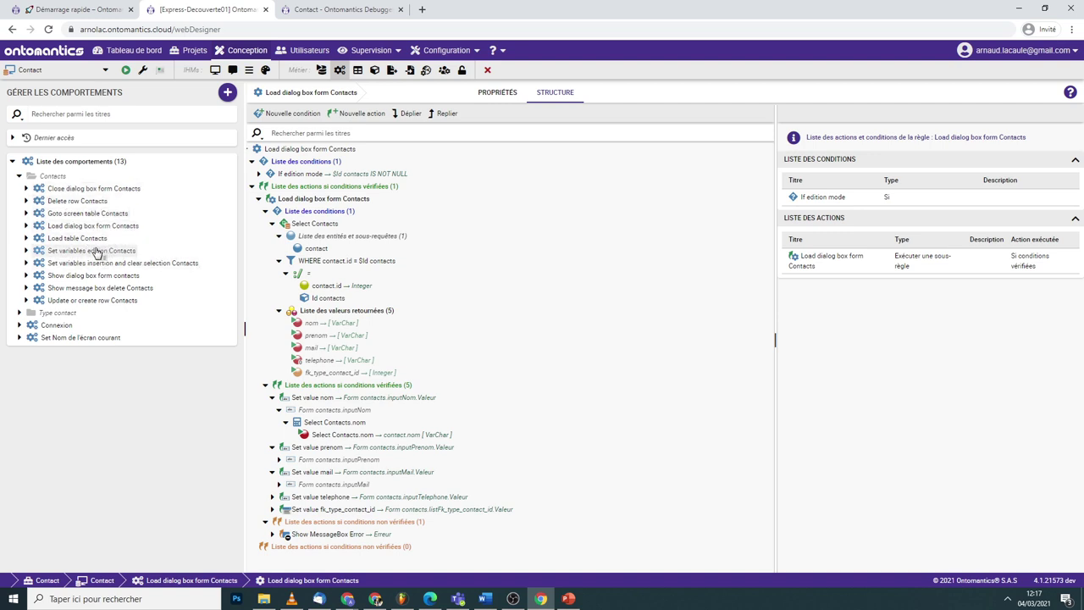
pyautogui.rightClick(343, 198)
pyautogui.click(373, 203)
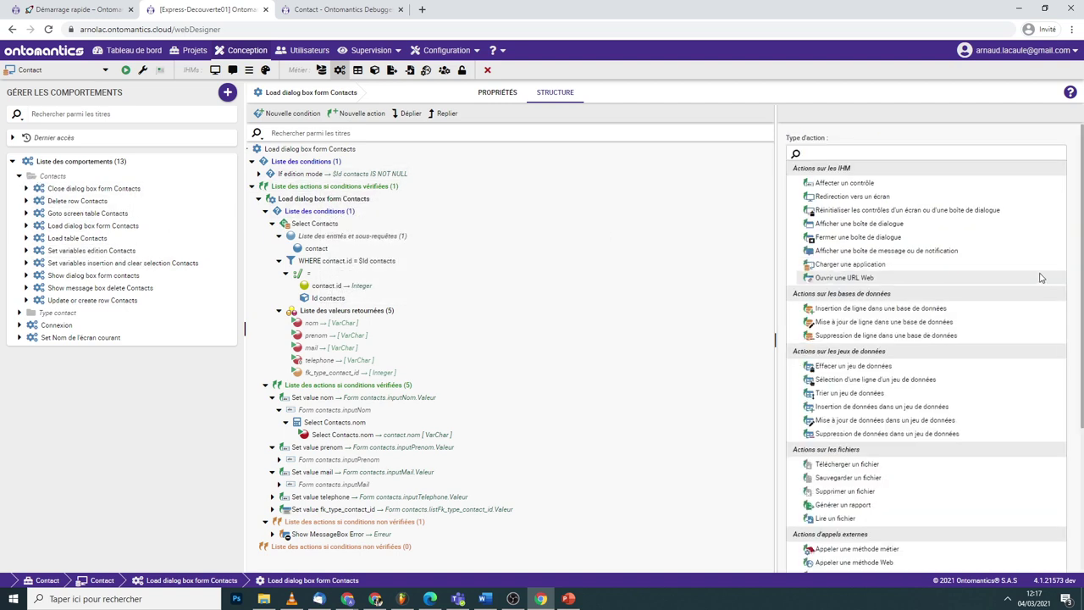
pyautogui.scroll(-3, 952, 262)
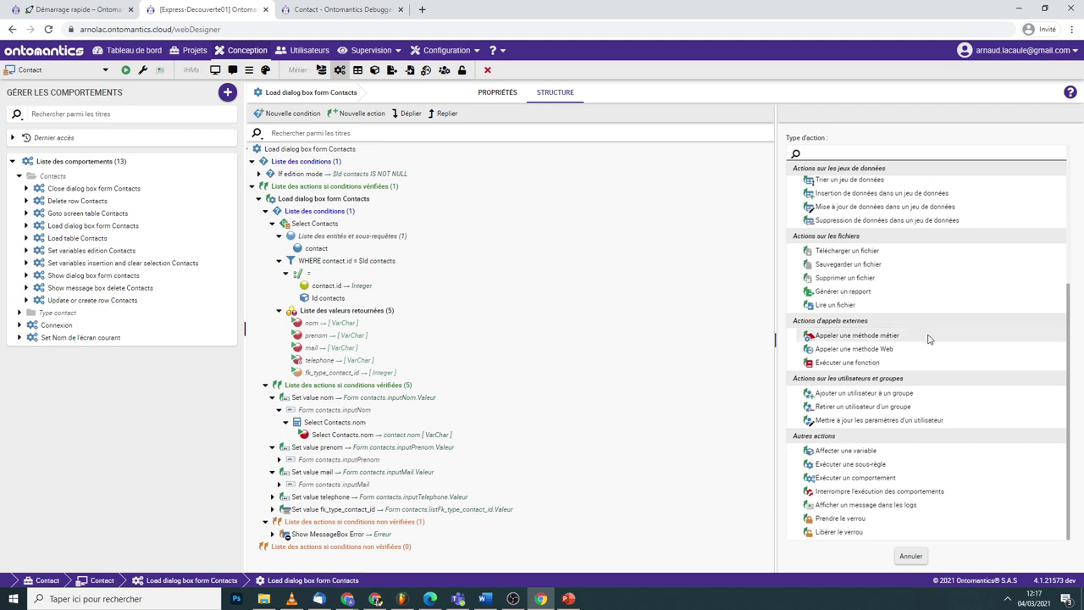
pyautogui.scroll(3, 927, 341)
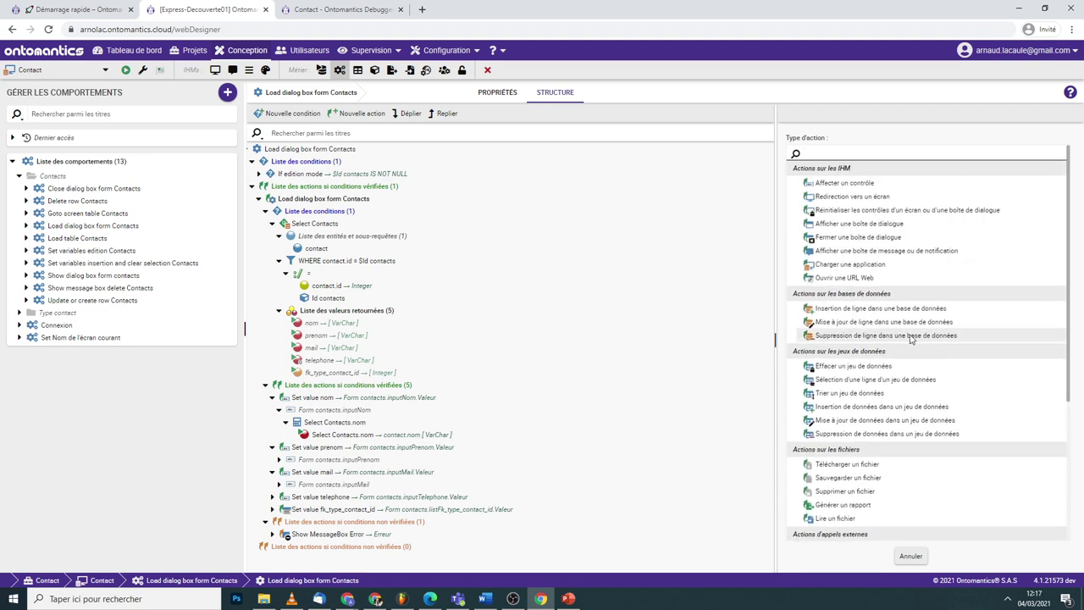
pyautogui.click(215, 71)
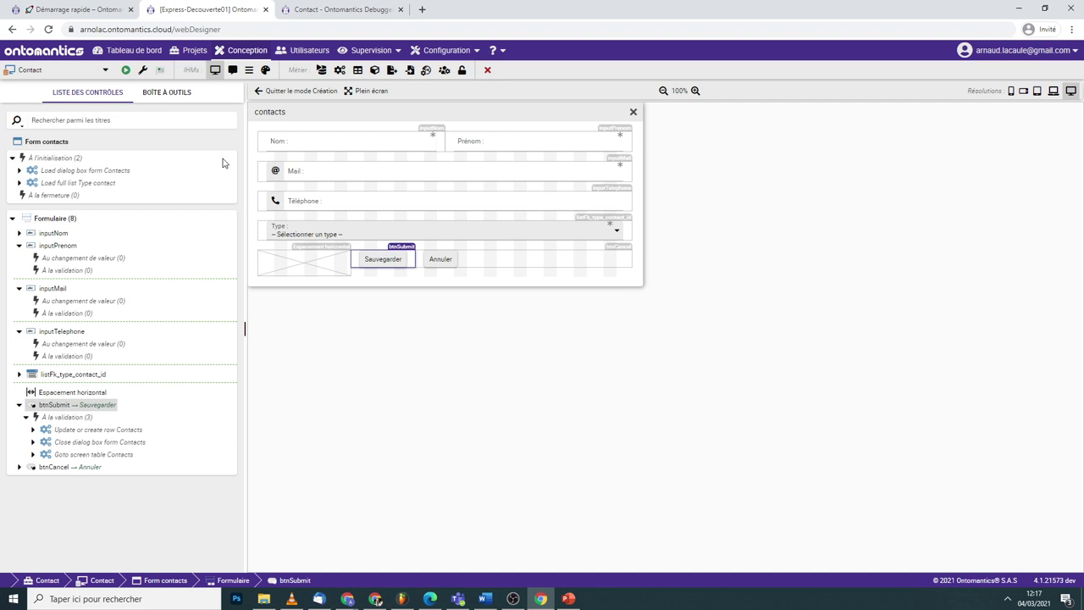
# - Open inputNom's Propriétés, check its Général tab help message, then show its Apparence settings
pyautogui.click(380, 139)
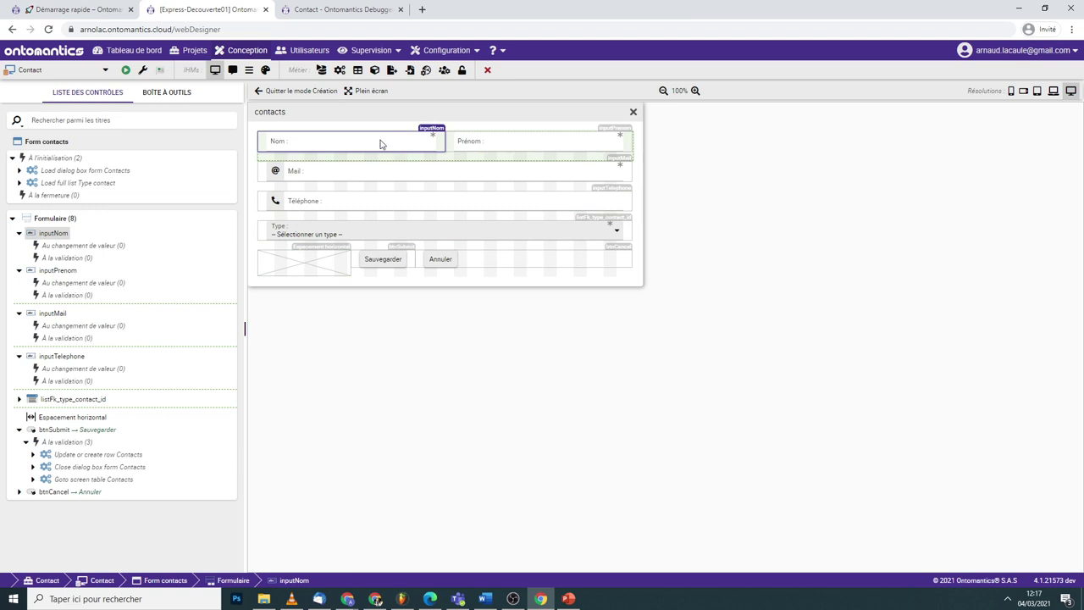
pyautogui.rightClick(349, 144)
pyautogui.click(382, 155)
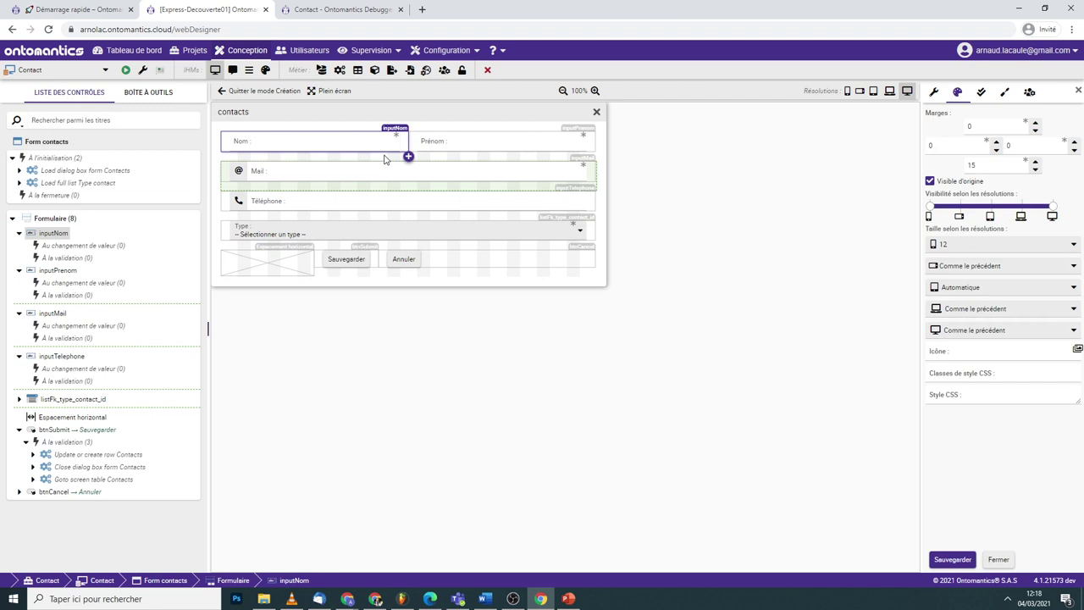
pyautogui.click(934, 93)
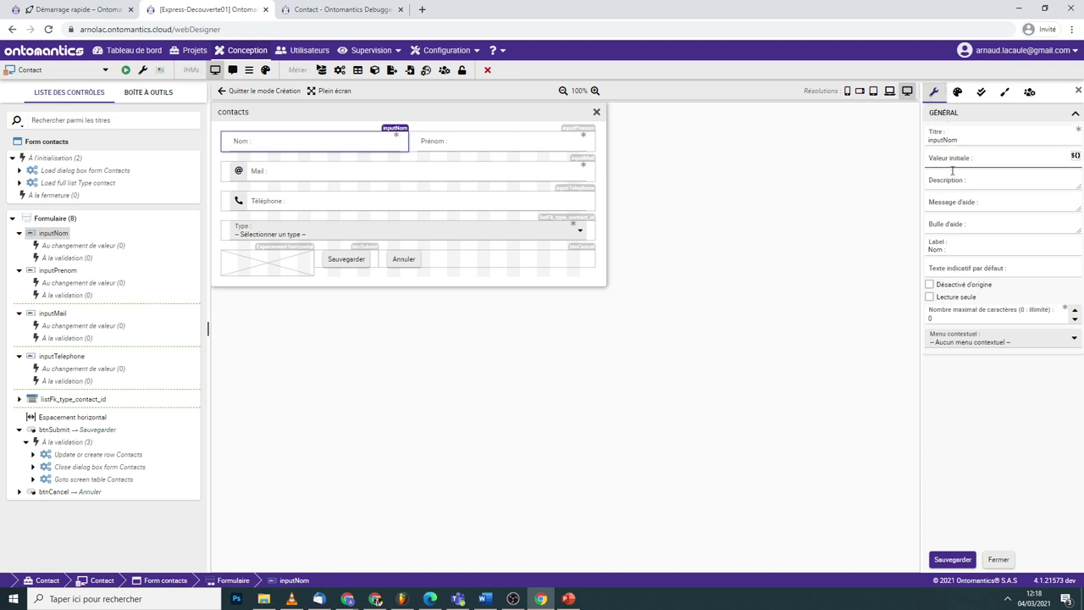
pyautogui.click(956, 206)
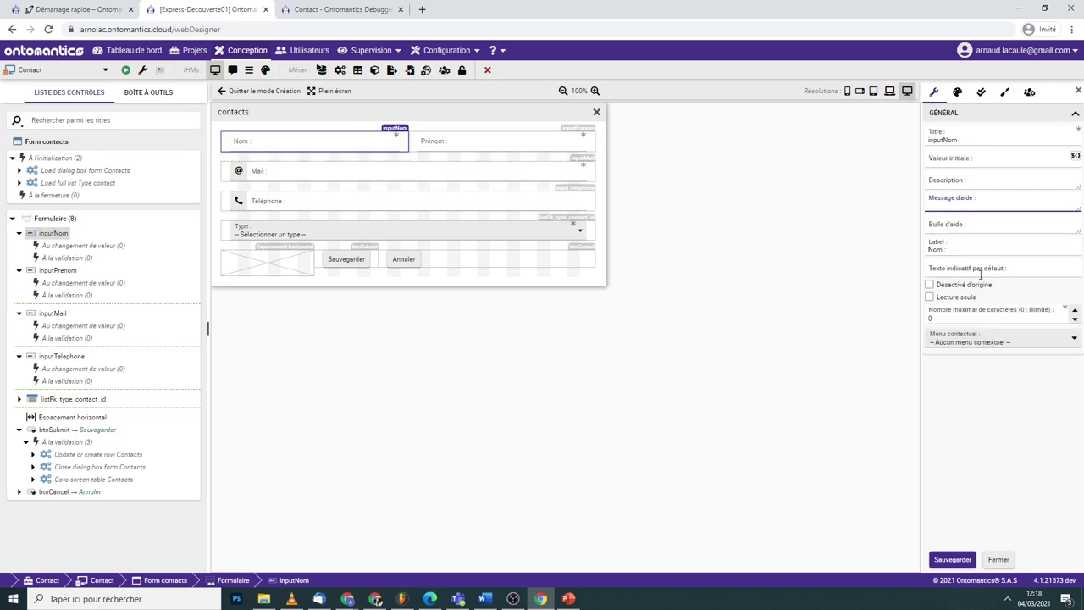
pyautogui.click(958, 93)
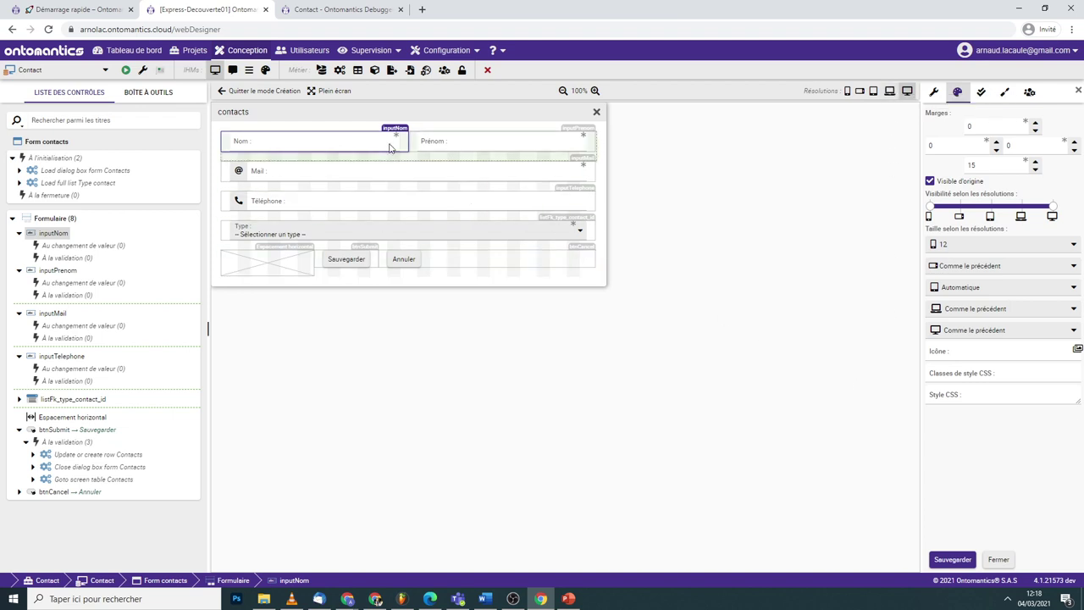
# - Make the Nom field visible on phones at width 12, save, and preview at laptop resolution
pyautogui.click(958, 219)
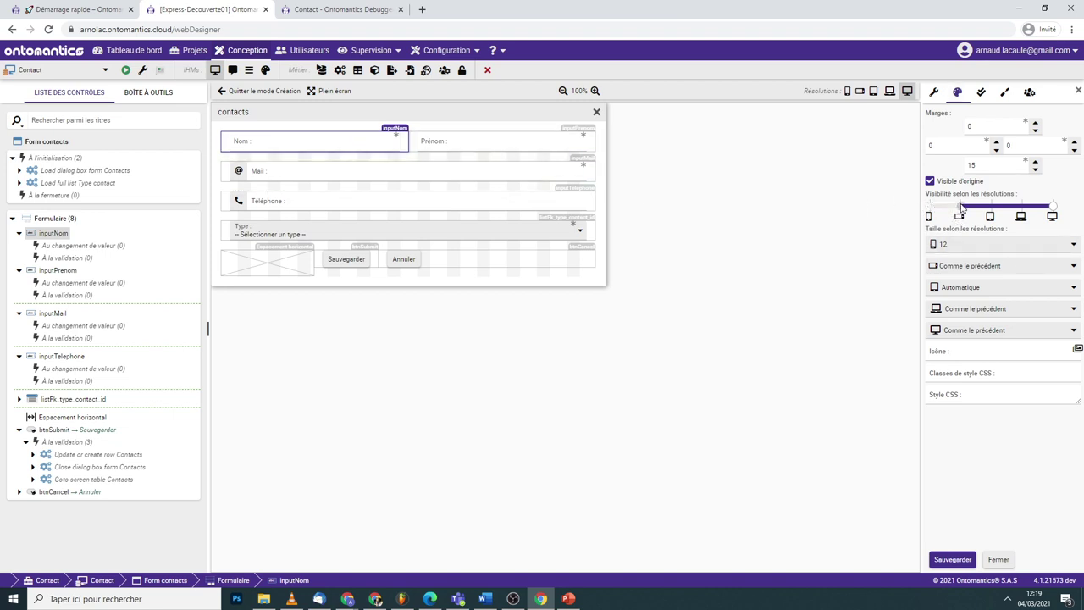
pyautogui.click(943, 559)
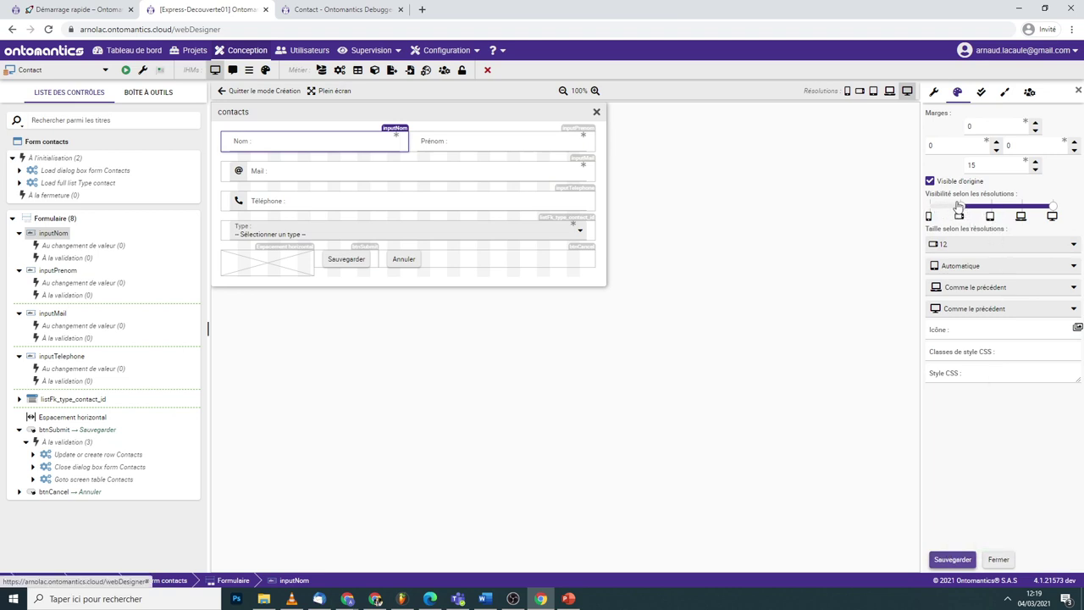
pyautogui.click(948, 557)
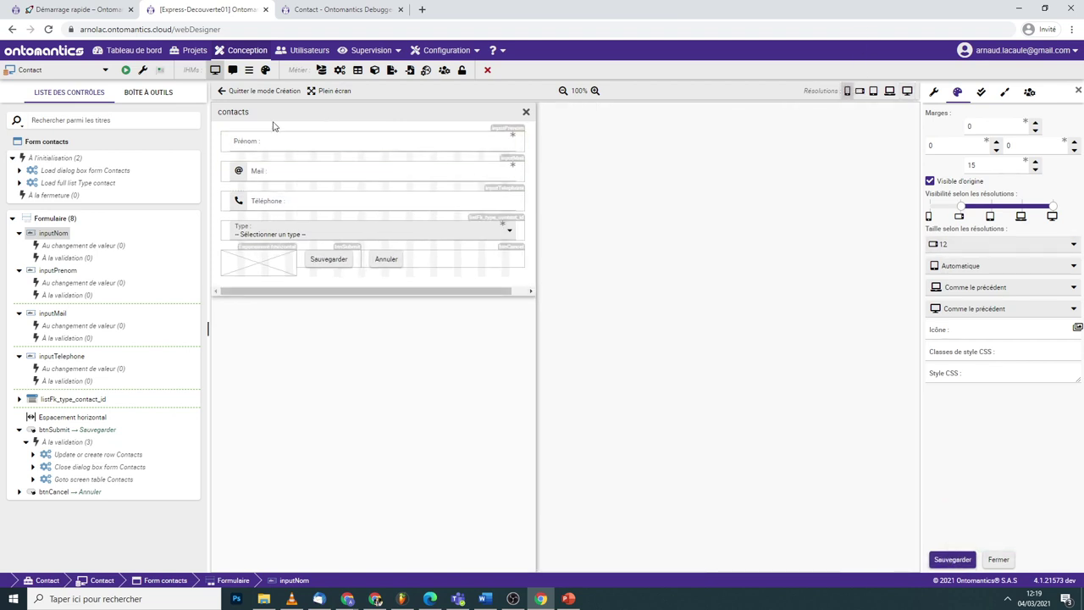
pyautogui.click(933, 207)
pyautogui.click(953, 560)
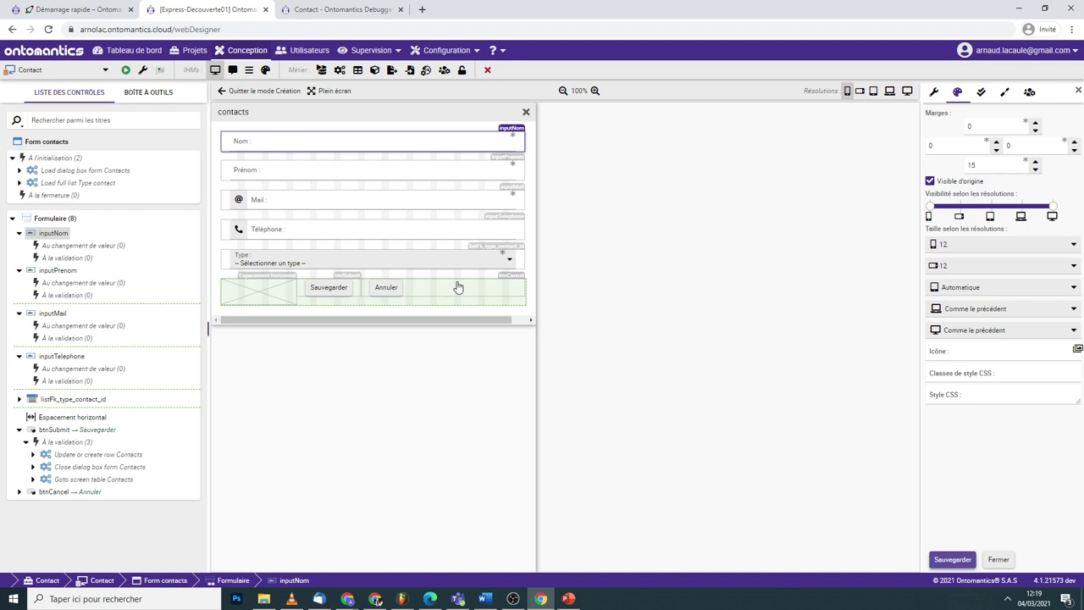
pyautogui.click(990, 247)
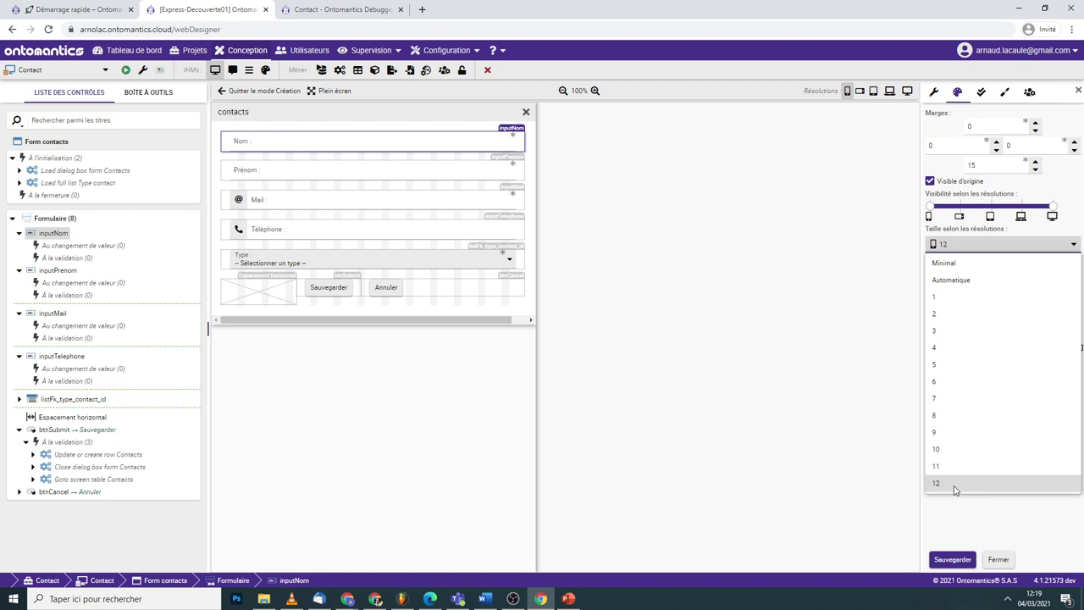
pyautogui.click(875, 470)
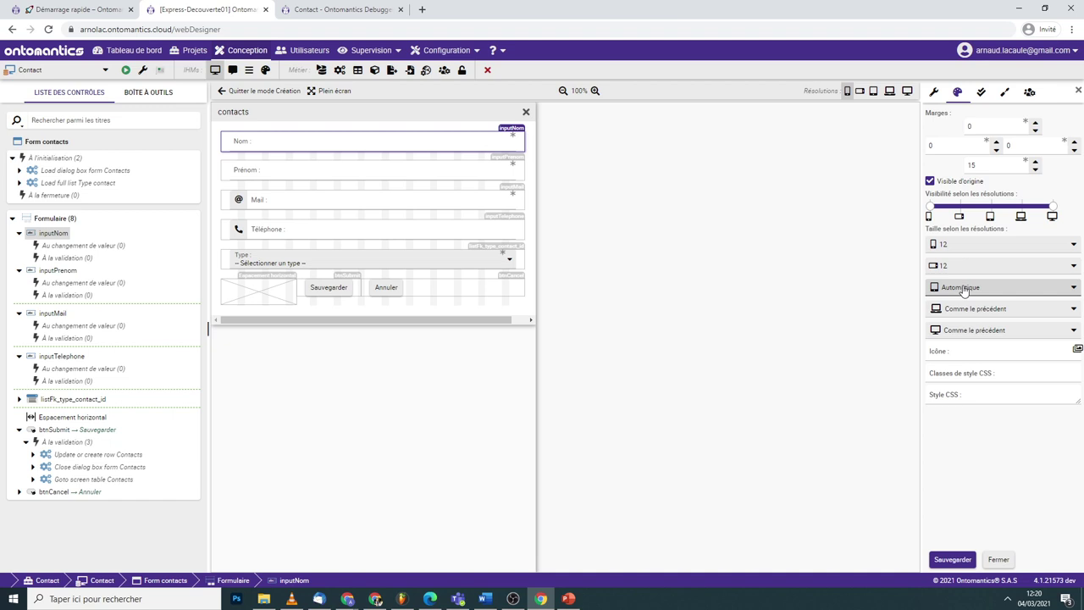
pyautogui.click(889, 90)
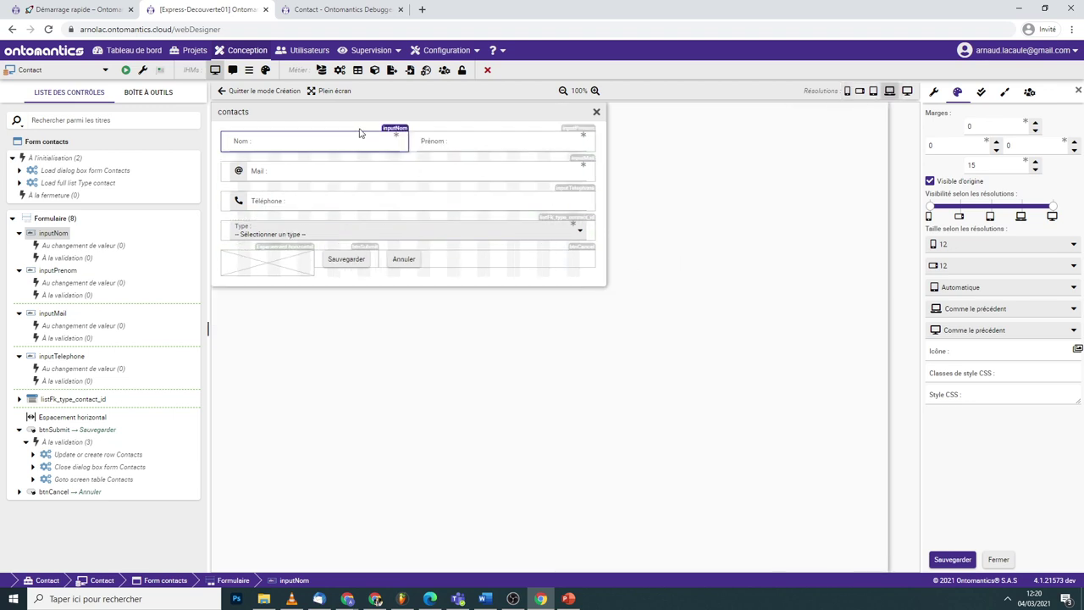
# - Show inputNom's validators, RequiredValue and Length, in the checkmark tab
pyautogui.click(978, 93)
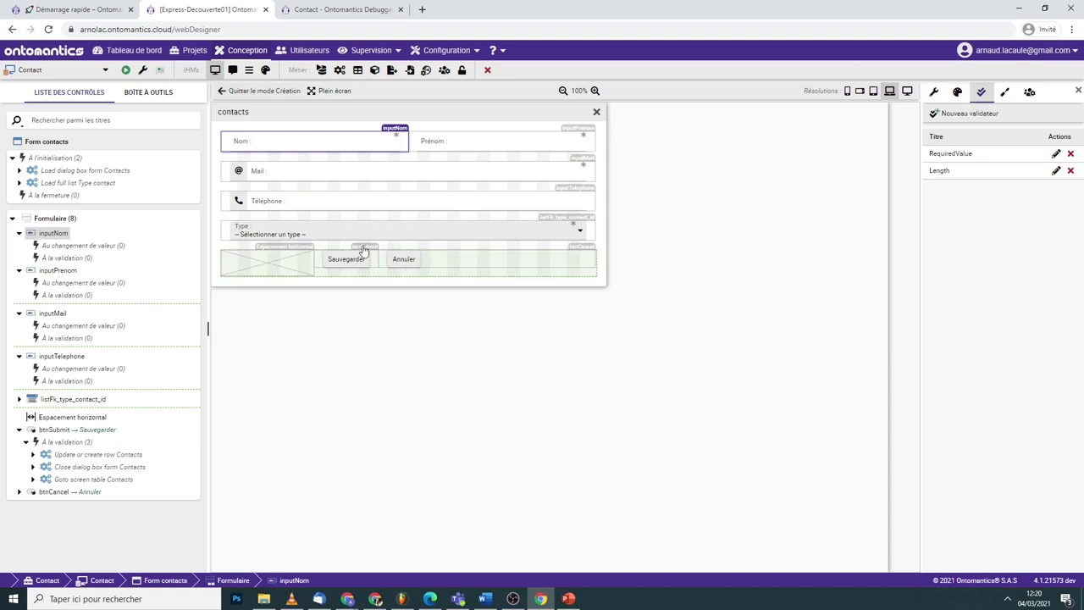
pyautogui.click(363, 258)
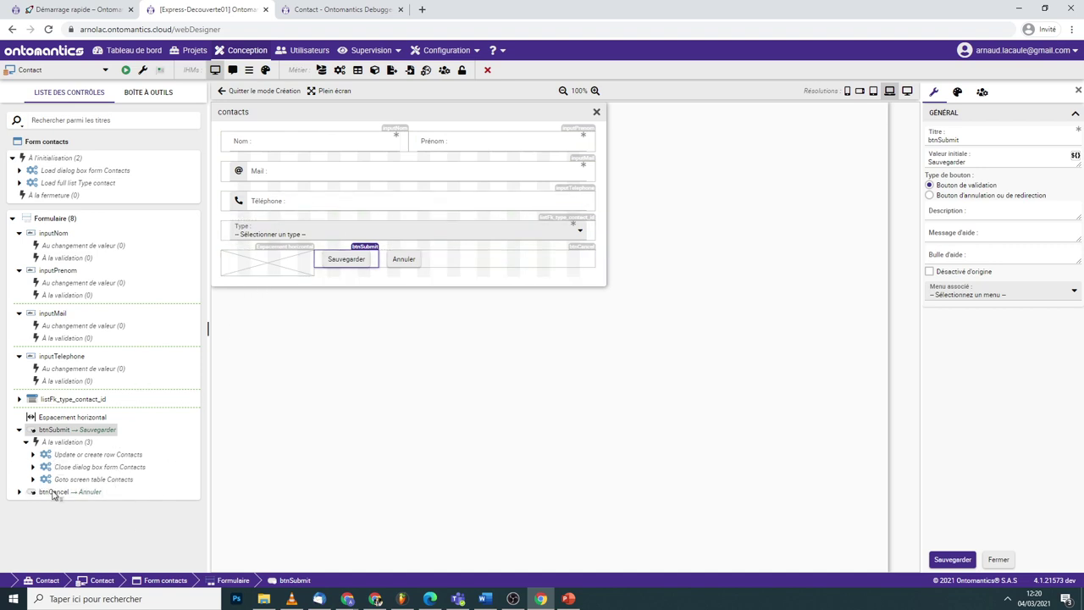
pyautogui.click(358, 144)
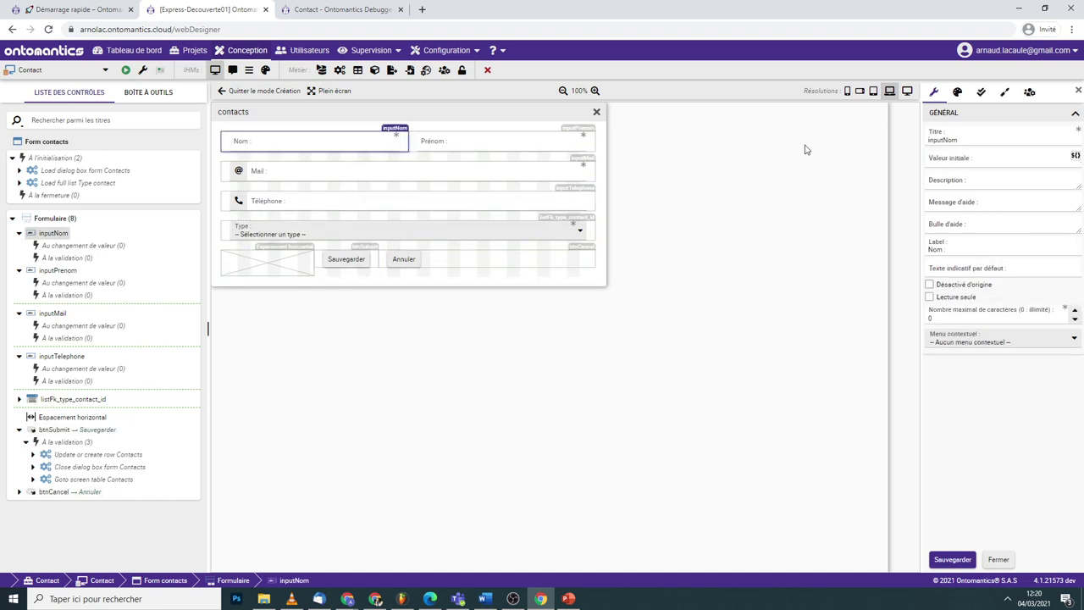
pyautogui.click(991, 94)
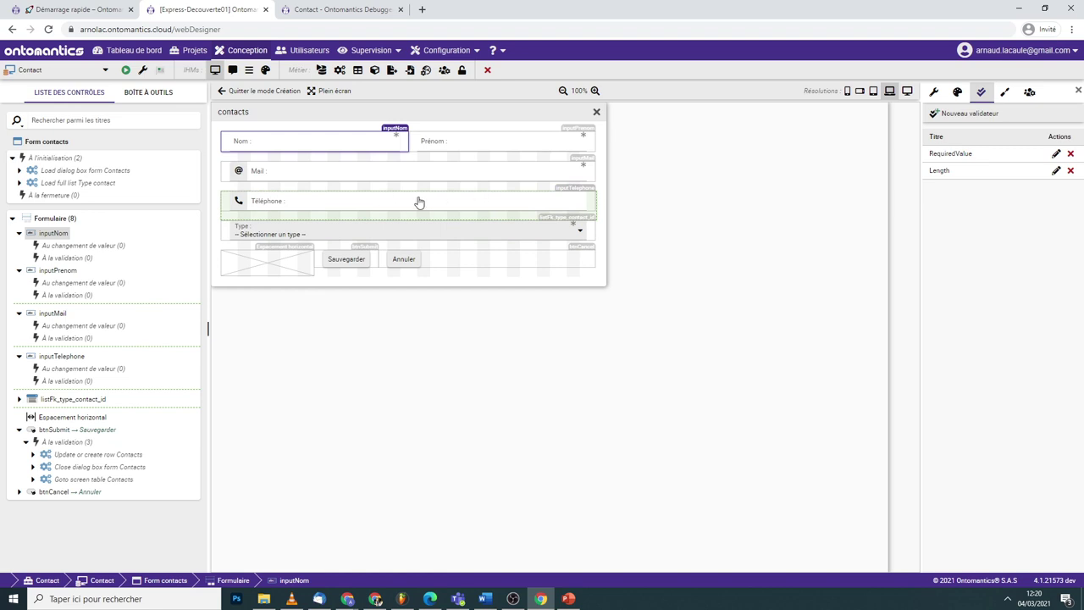
# - Browse inputTelephone's converter types, cancel without adding one, then view rights settings and select the Type list
pyautogui.click(419, 203)
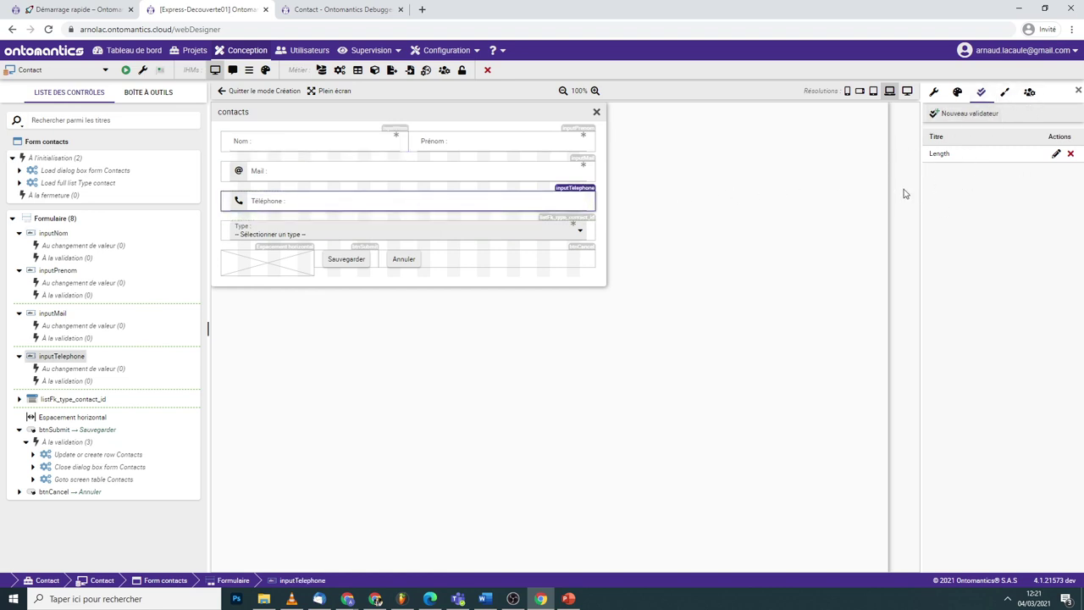
pyautogui.click(1004, 92)
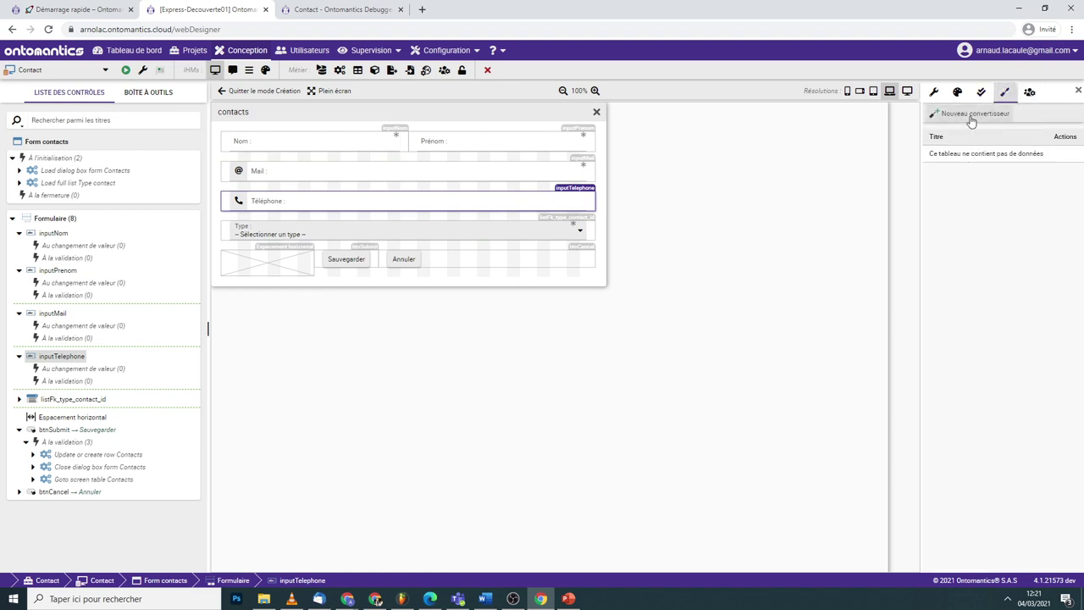
pyautogui.click(971, 116)
pyautogui.click(980, 124)
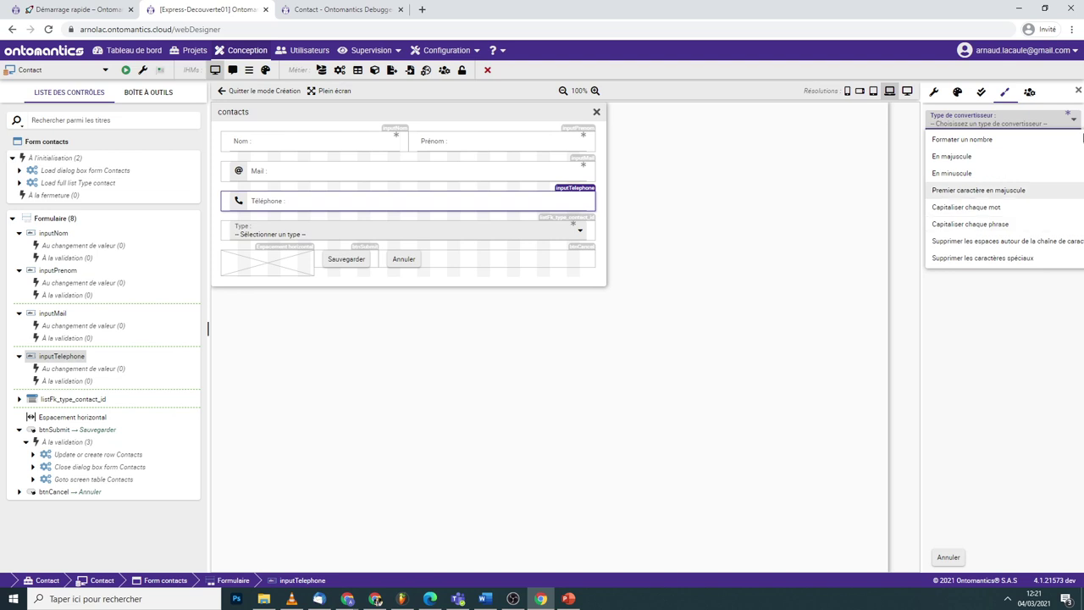
pyautogui.click(1029, 92)
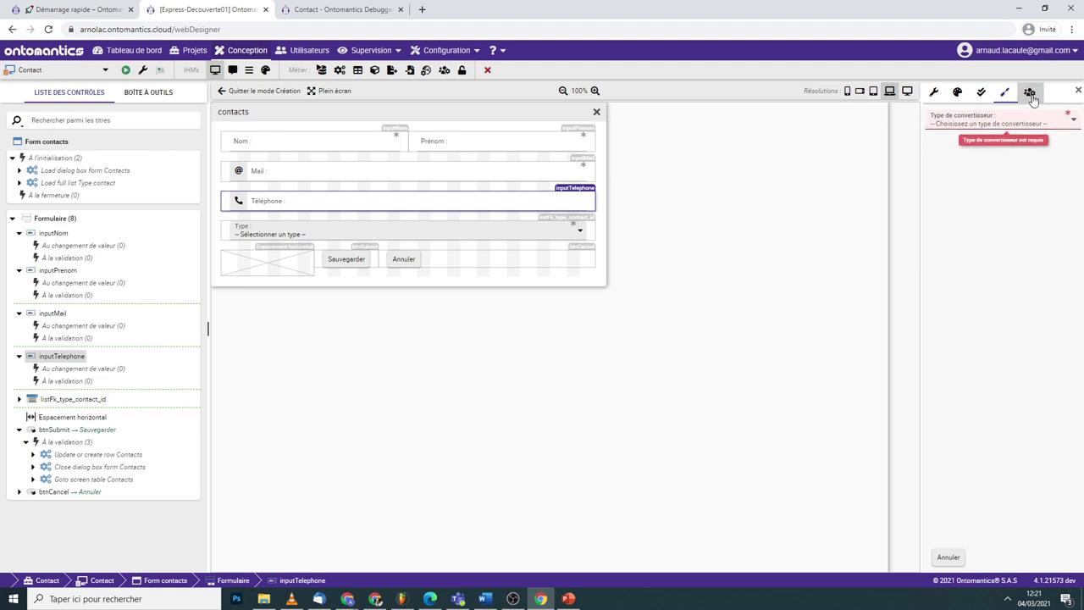
pyautogui.click(952, 559)
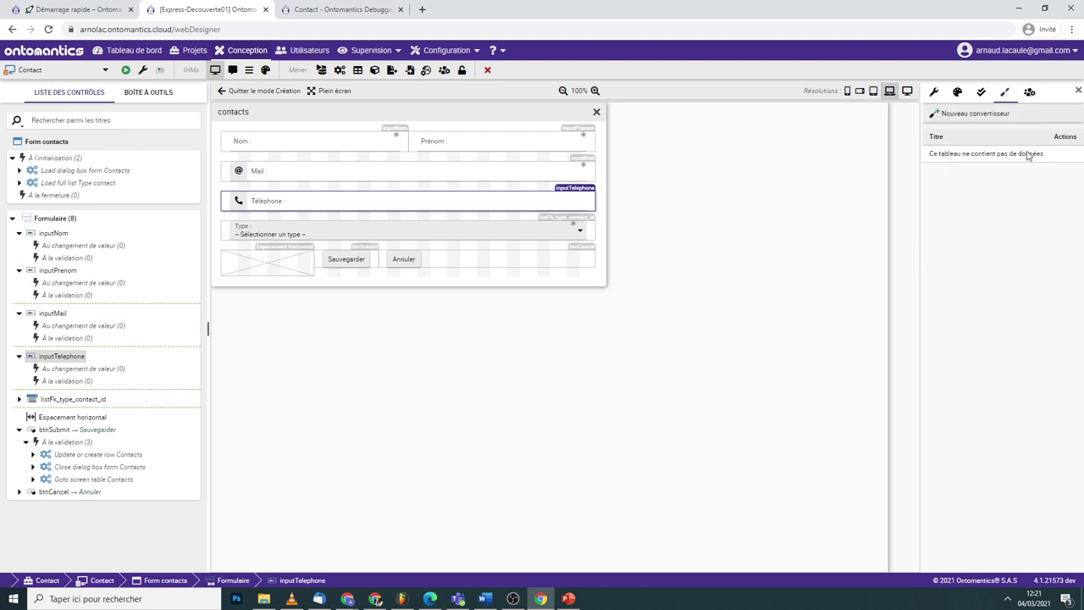
pyautogui.click(1029, 92)
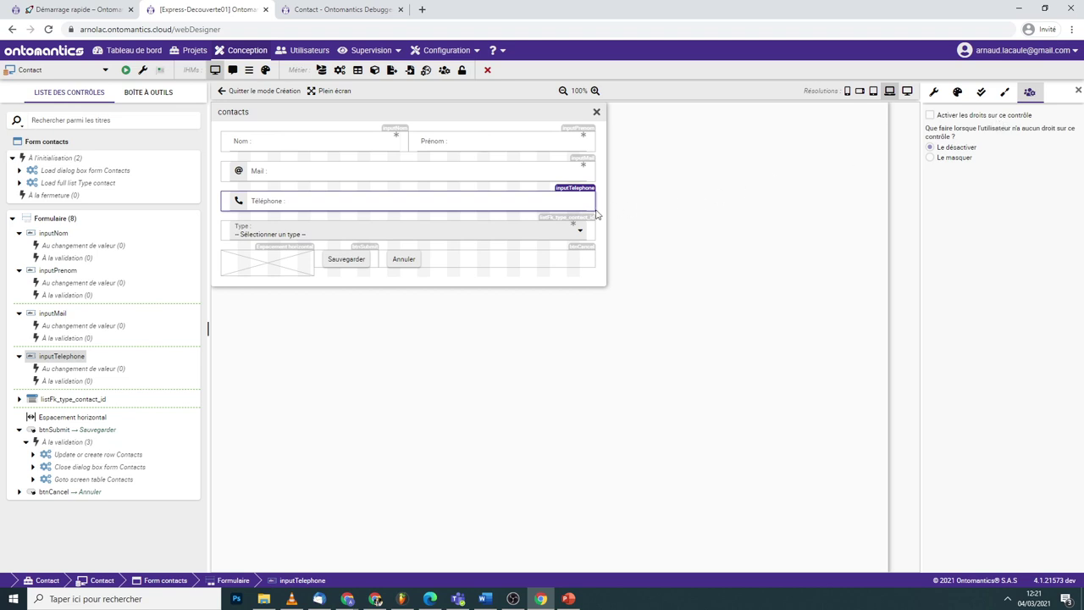
pyautogui.click(571, 233)
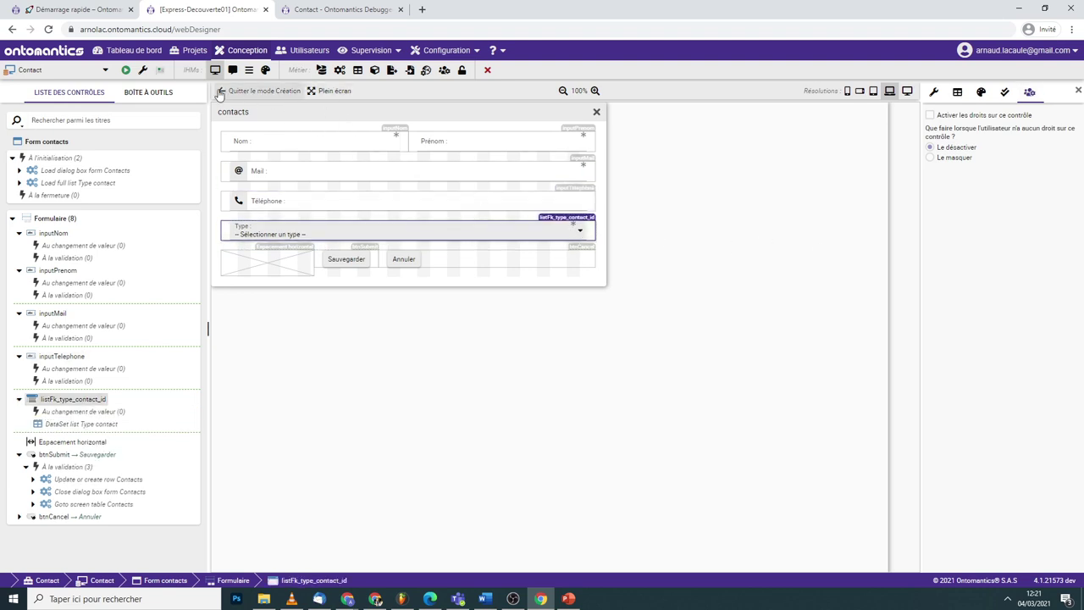
# - Leave the dialog designer and open the Contacts screen in Mode Création
pyautogui.click(258, 91)
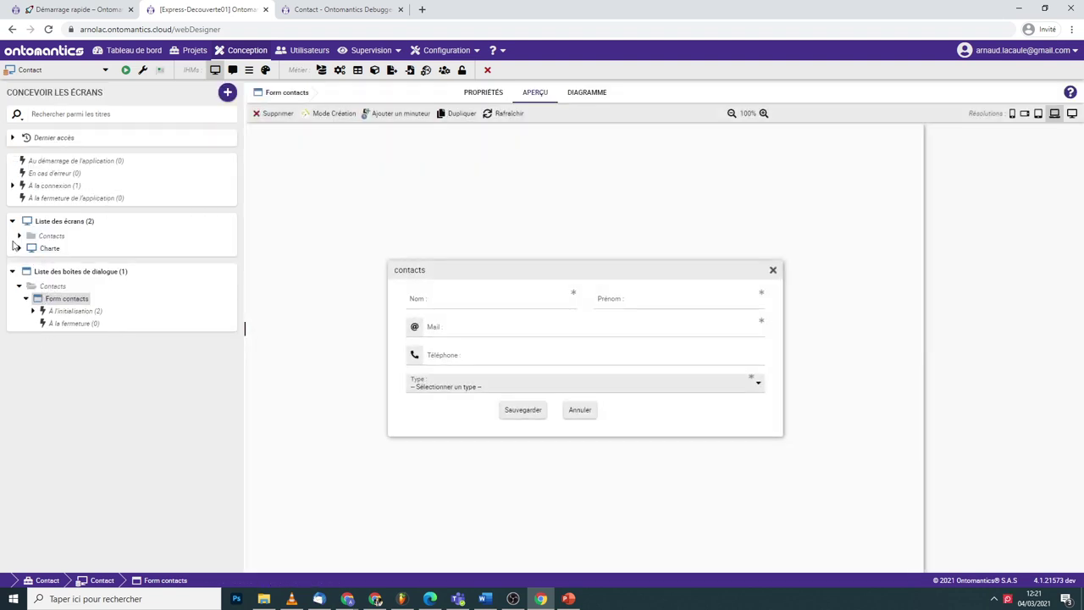
pyautogui.click(21, 236)
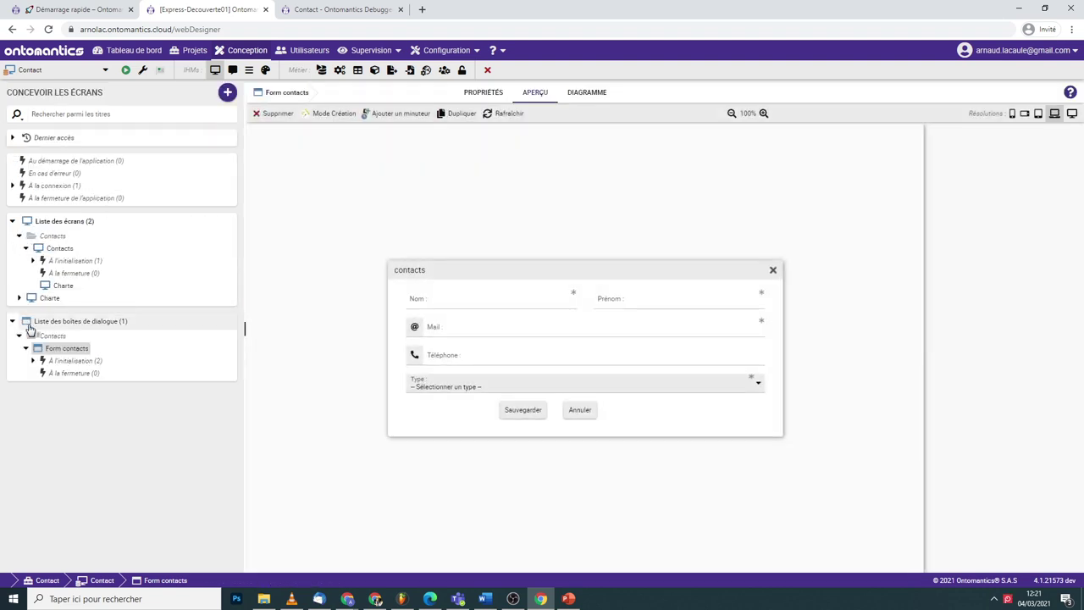
pyautogui.click(59, 250)
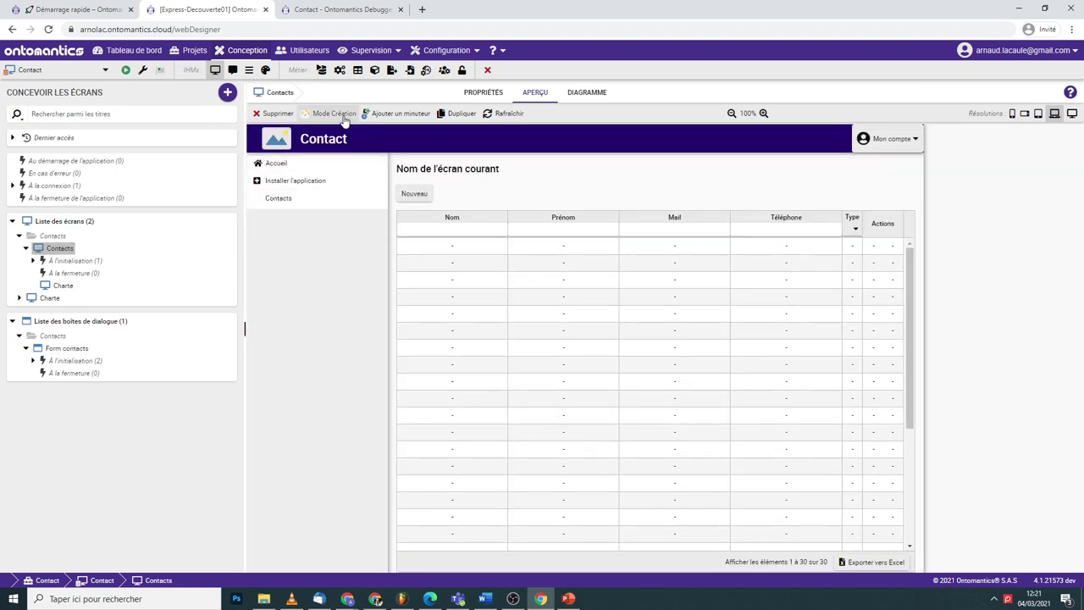
pyautogui.click(340, 115)
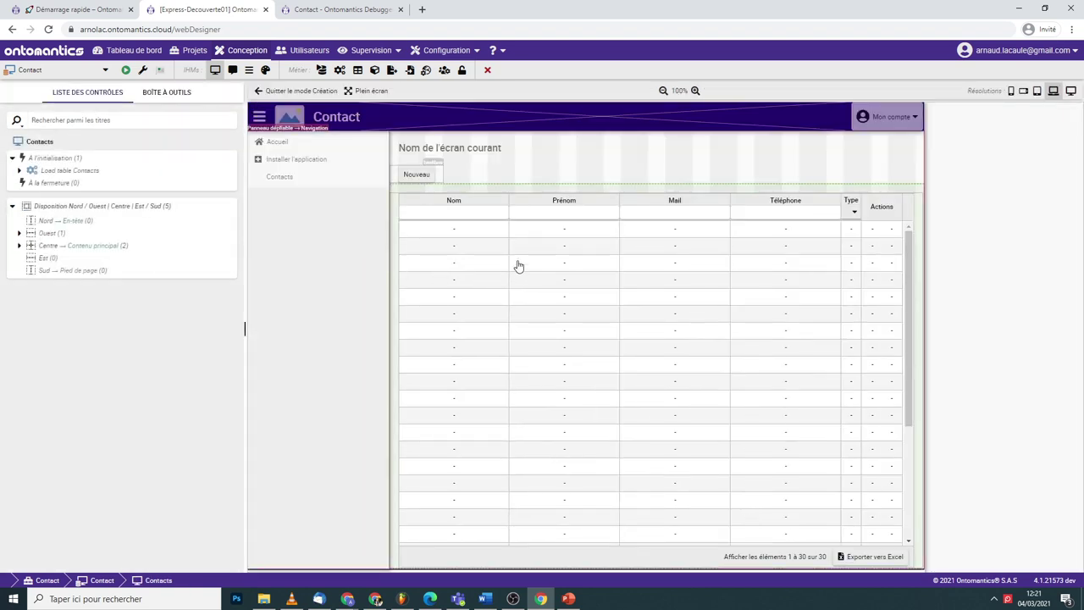
# - Review TableContacts' Données tab dataset columns, then quit creation mode to preview the table
pyautogui.click(455, 205)
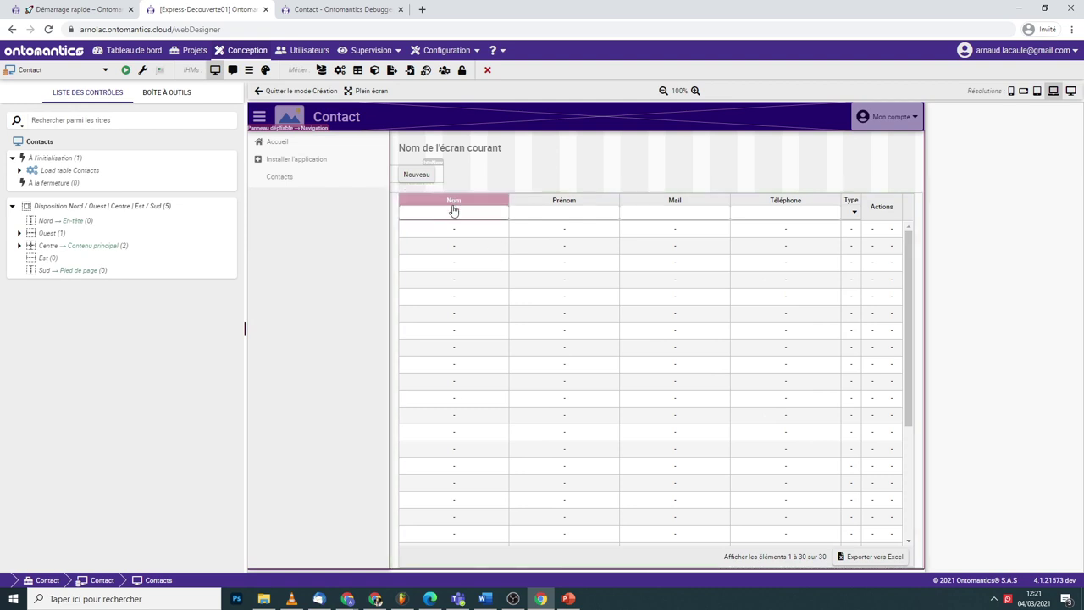
pyautogui.rightClick(68, 276)
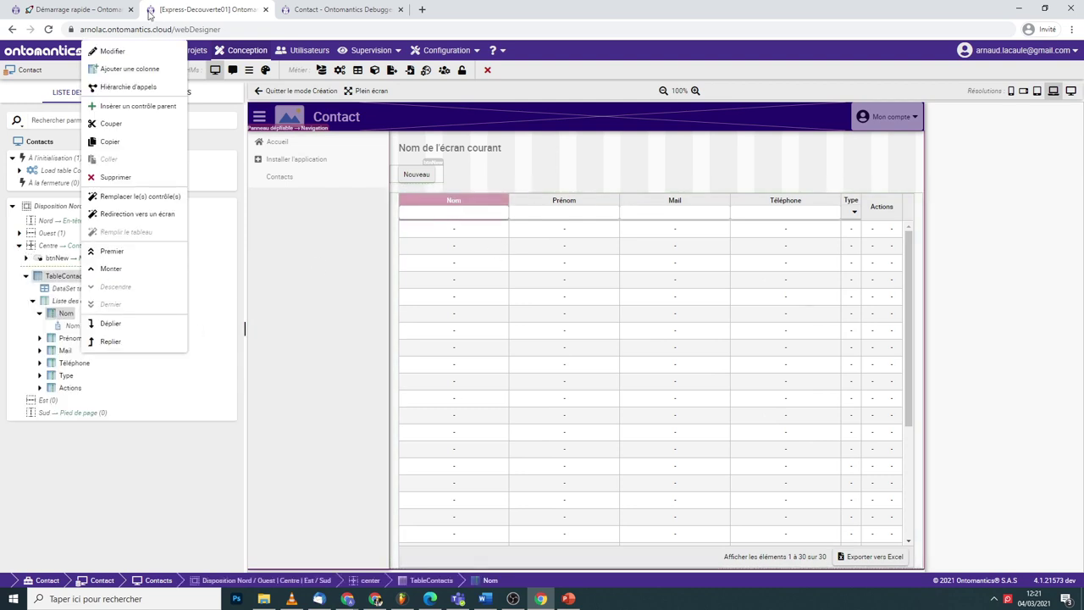
pyautogui.click(112, 52)
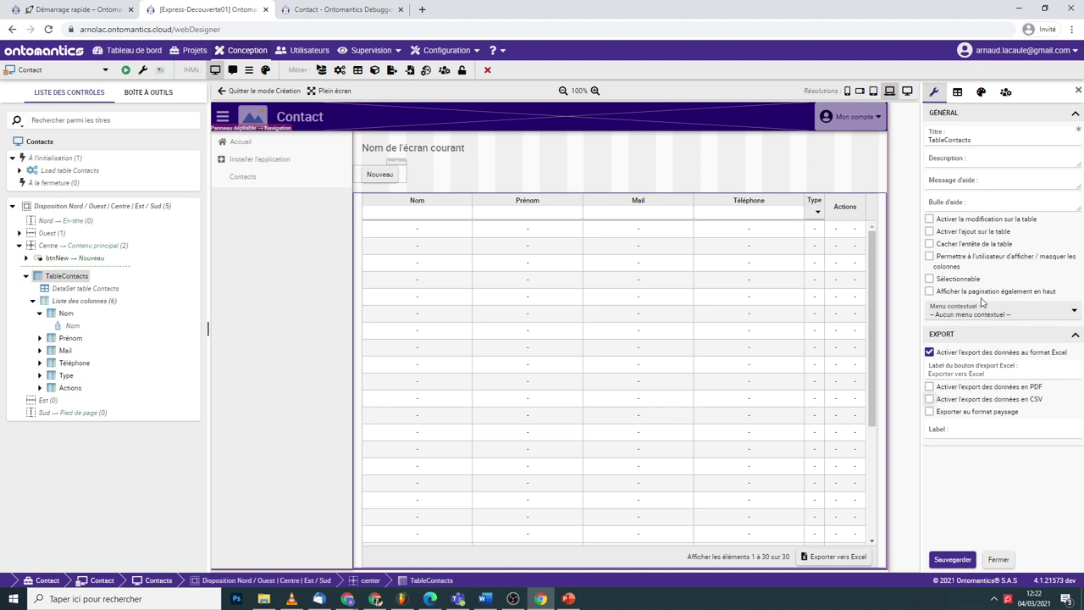
pyautogui.click(958, 93)
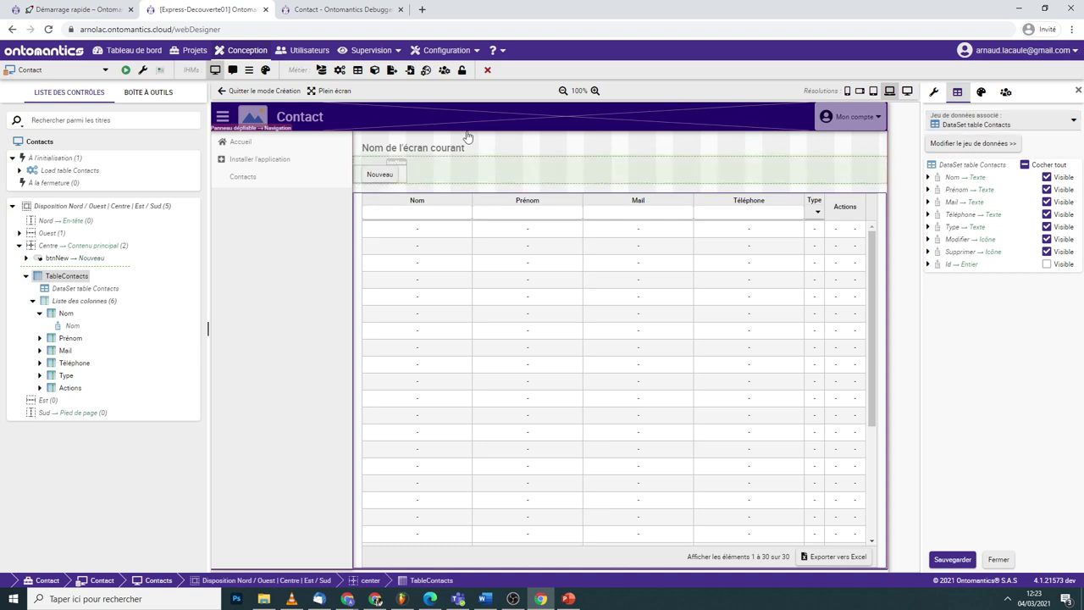
pyautogui.click(254, 92)
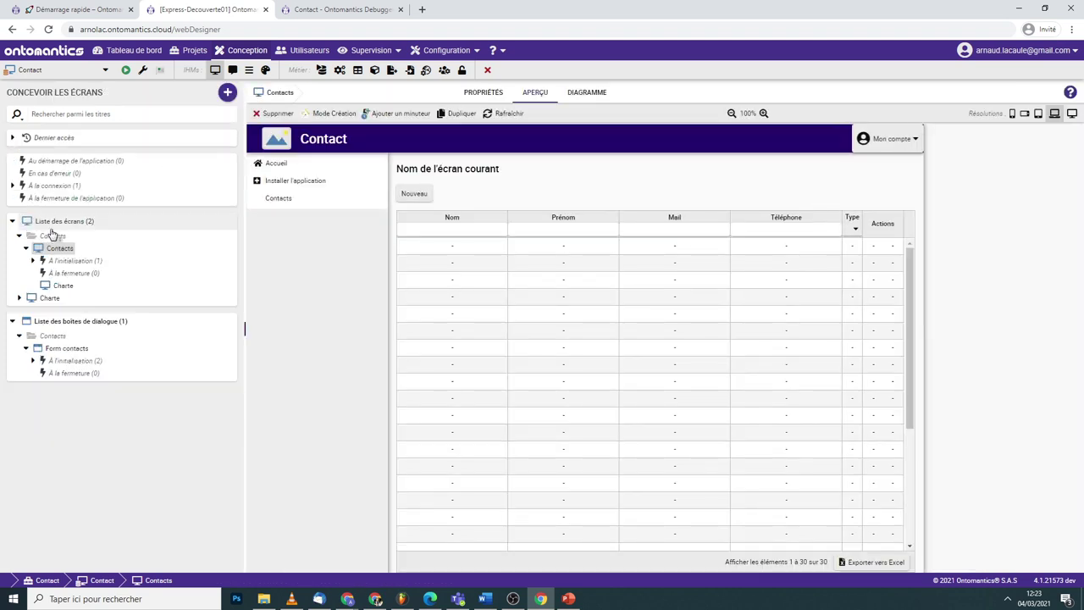
# - Create a new screen titled Test and choose Charte as its parent screen
pyautogui.click(227, 93)
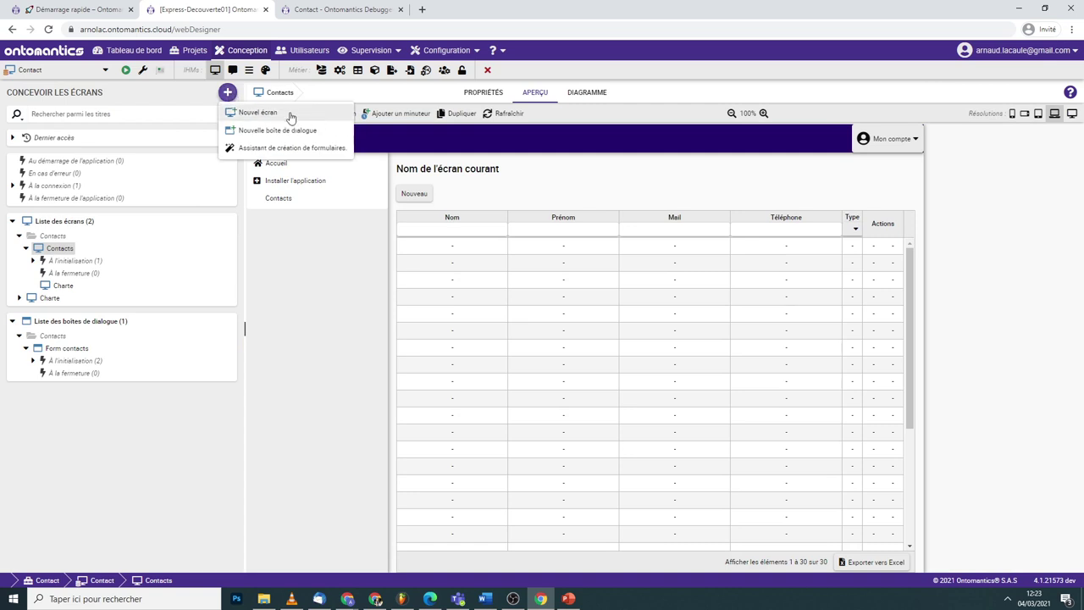
pyautogui.click(290, 113)
pyautogui.click(415, 162)
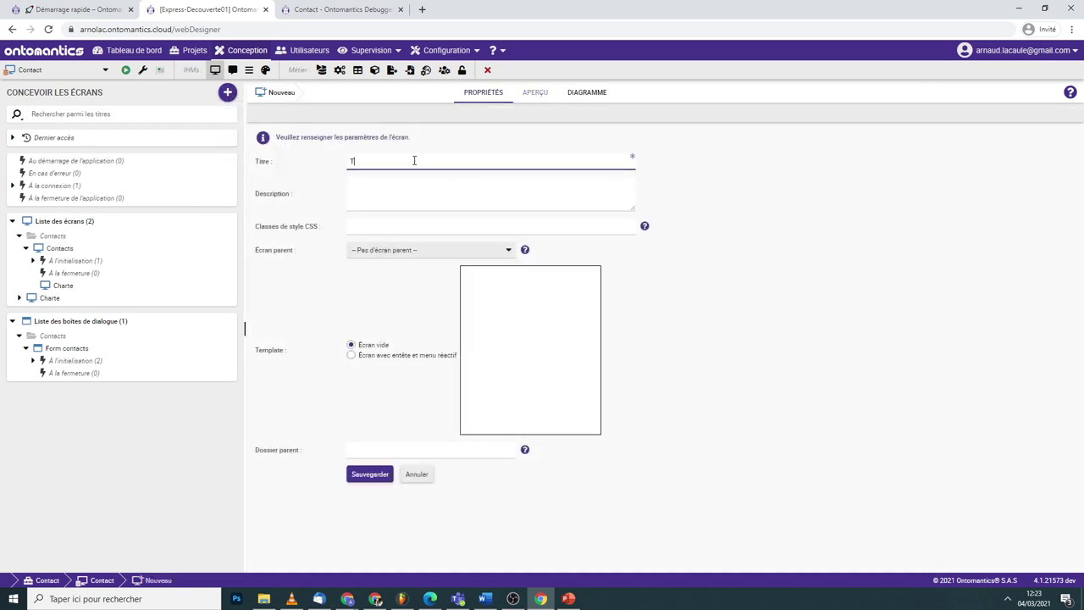
pyautogui.click(398, 250)
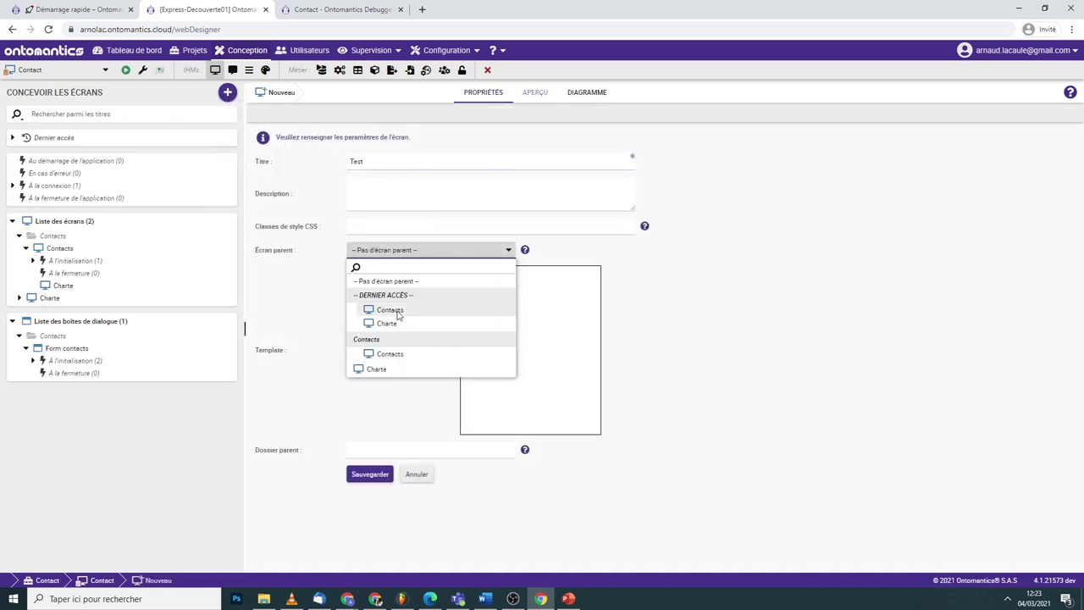
pyautogui.click(395, 367)
# - Save the Test screen, switch it to design mode, and add an Agenda calendar control
pyautogui.click(381, 300)
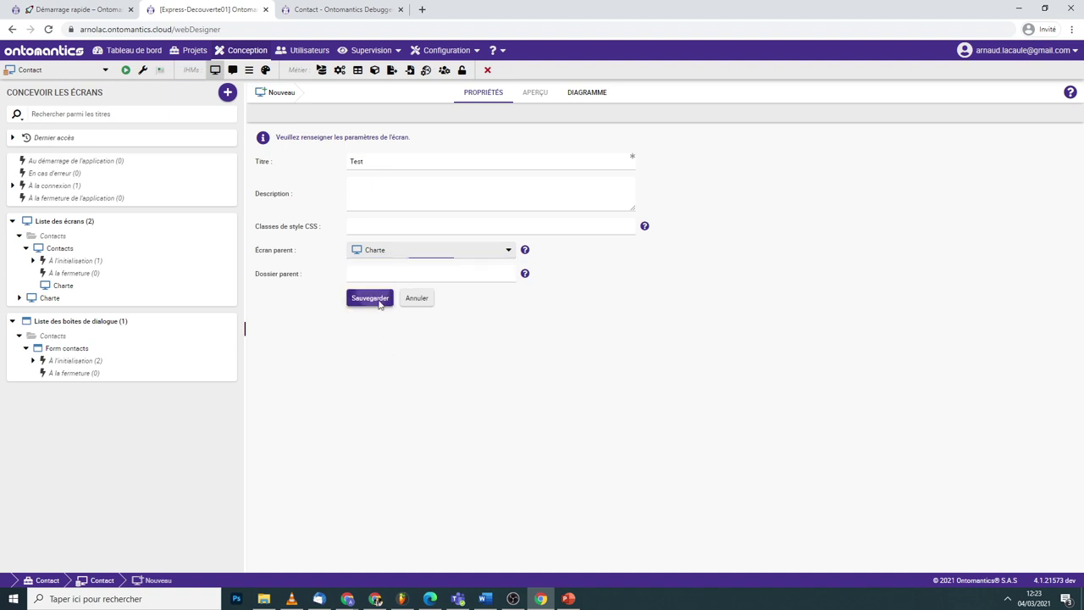
pyautogui.click(324, 114)
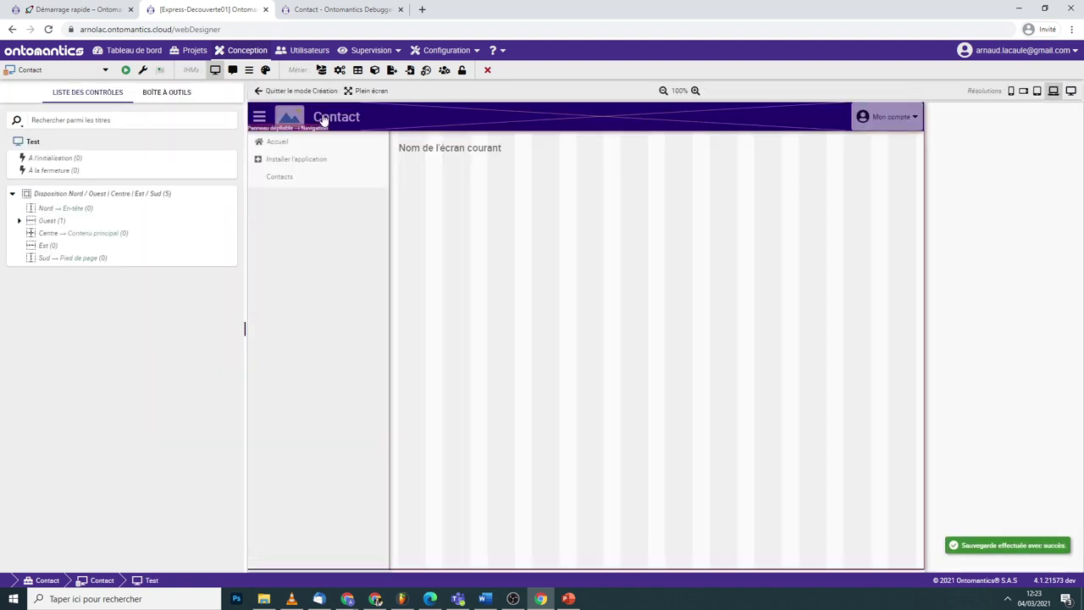
pyautogui.click(656, 362)
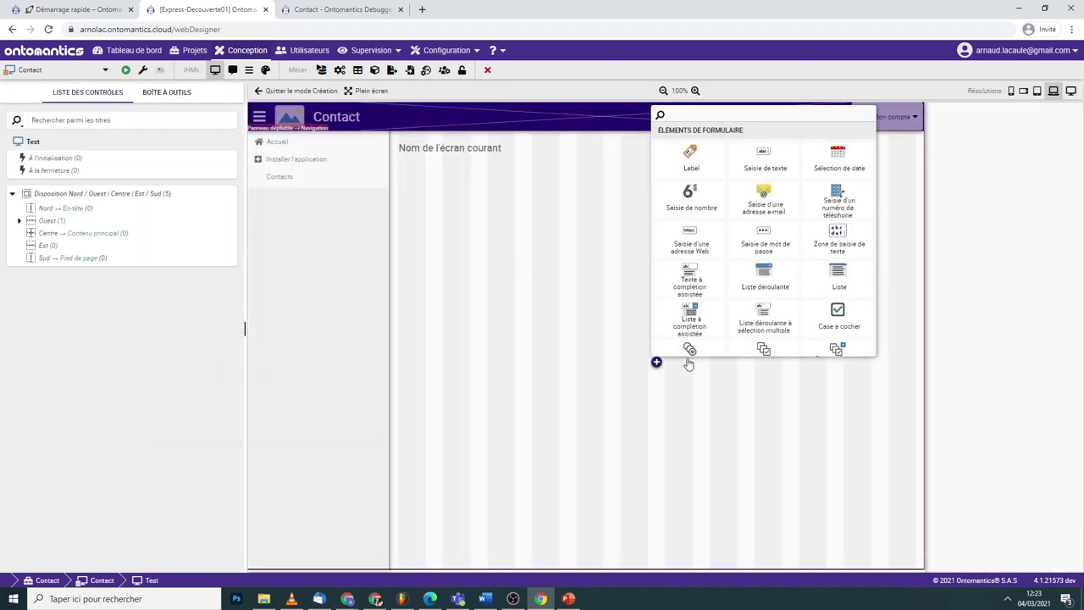
pyautogui.scroll(-5, 766, 322)
pyautogui.scroll(-5, 767, 330)
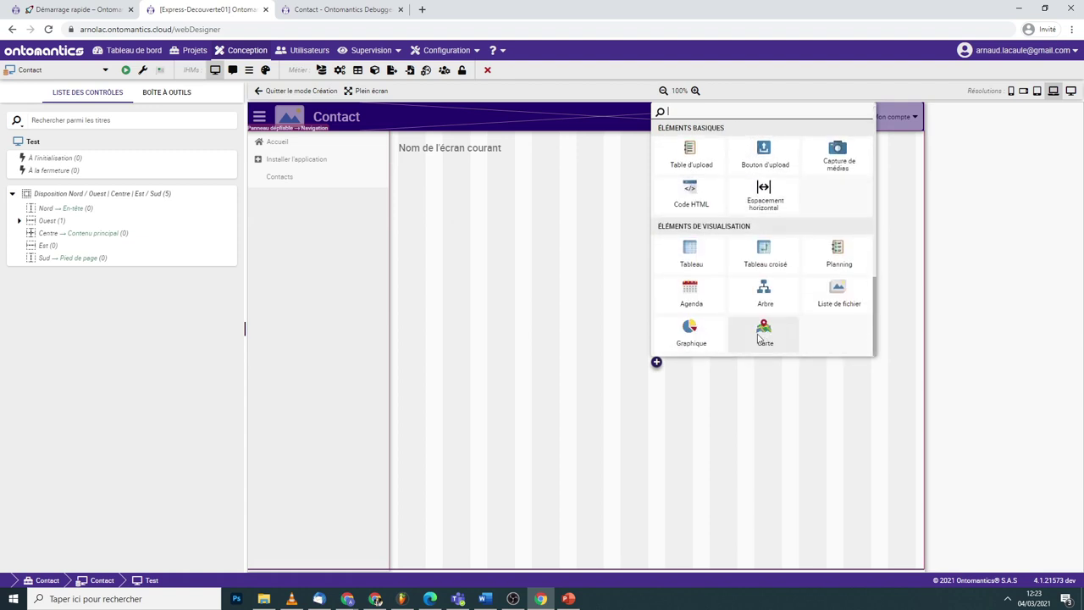
pyautogui.scroll(1, 712, 297)
pyautogui.click(697, 310)
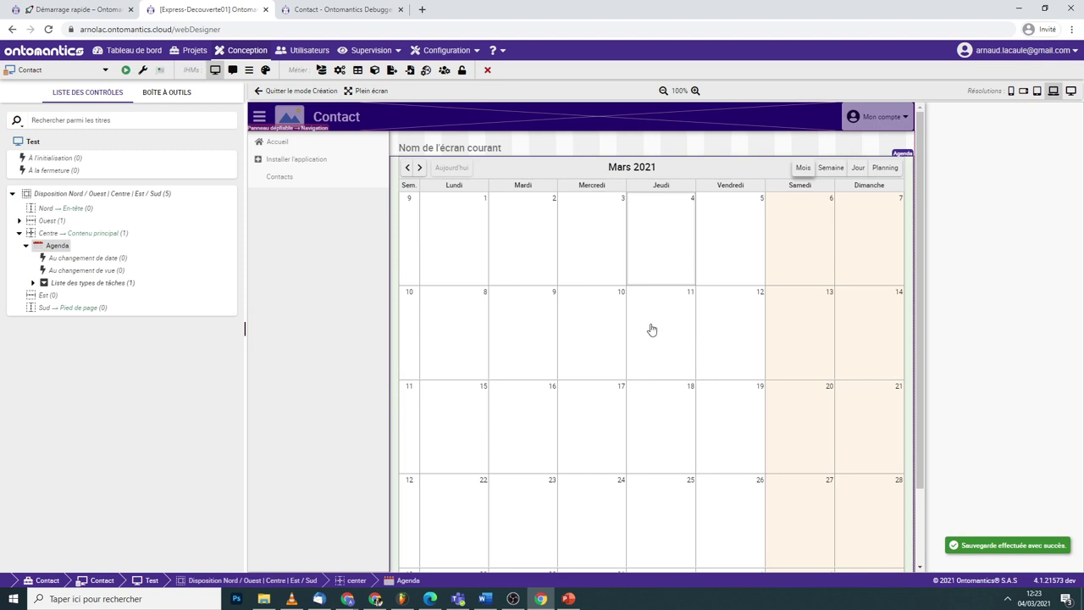
# - Edit the Agenda's properties and start a new data set, then close the form unassociated
pyautogui.rightClick(607, 170)
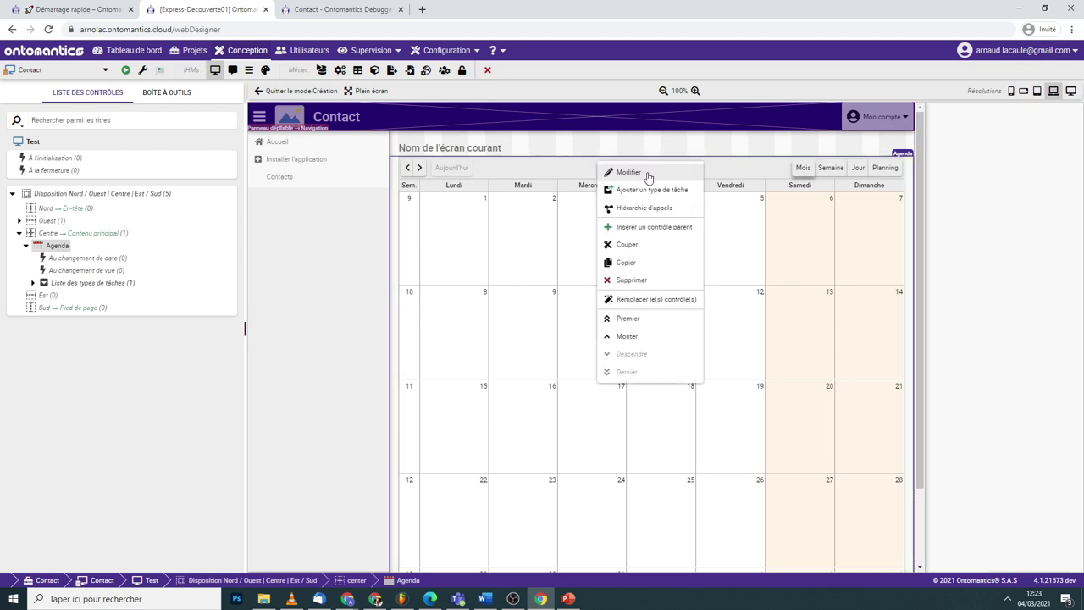
pyautogui.click(649, 174)
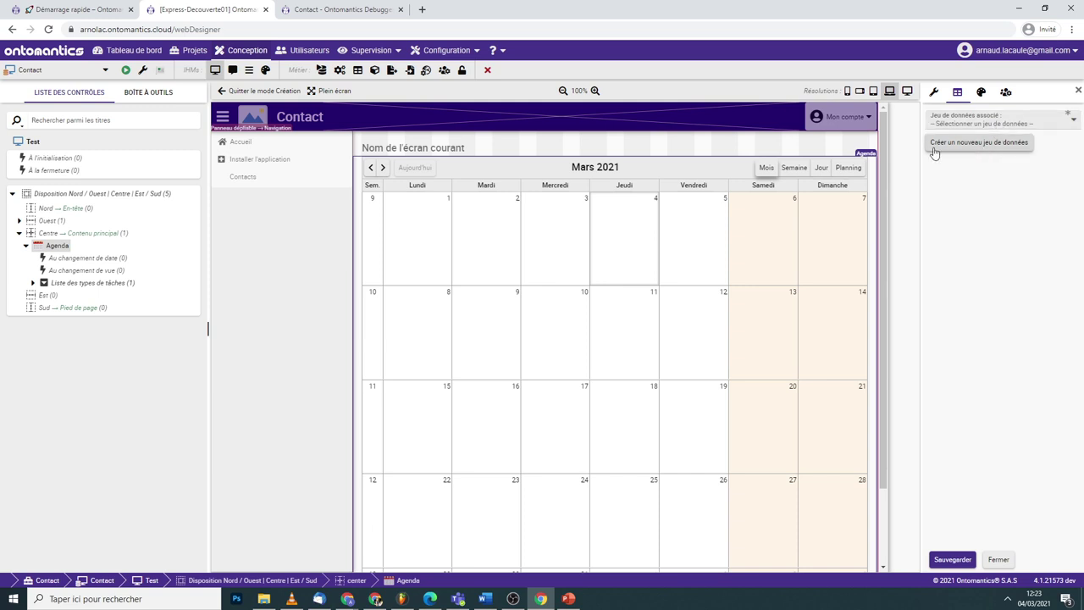
pyautogui.click(975, 149)
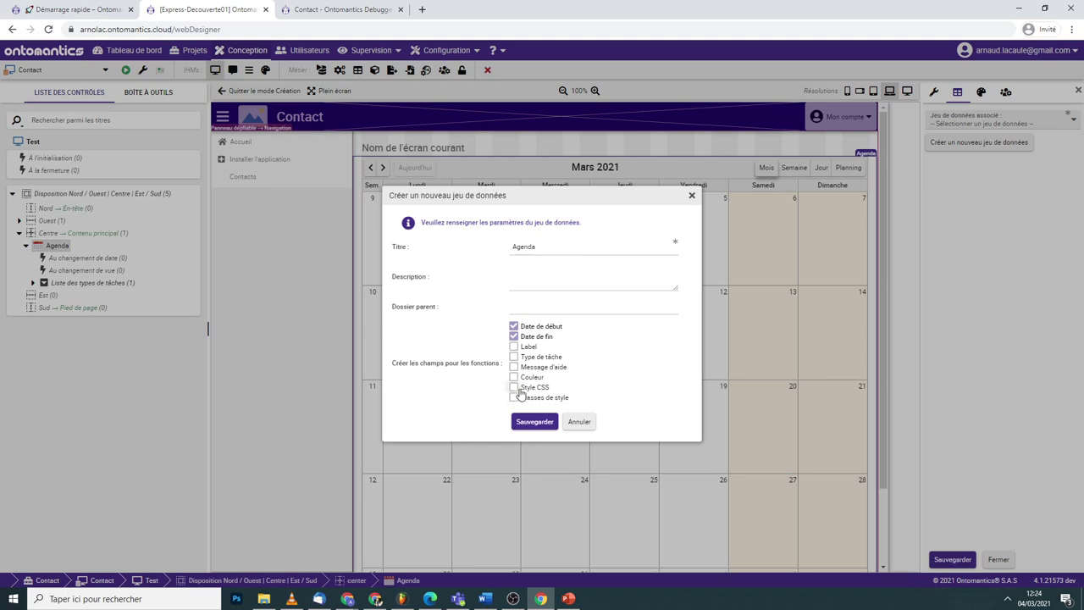
pyautogui.click(693, 194)
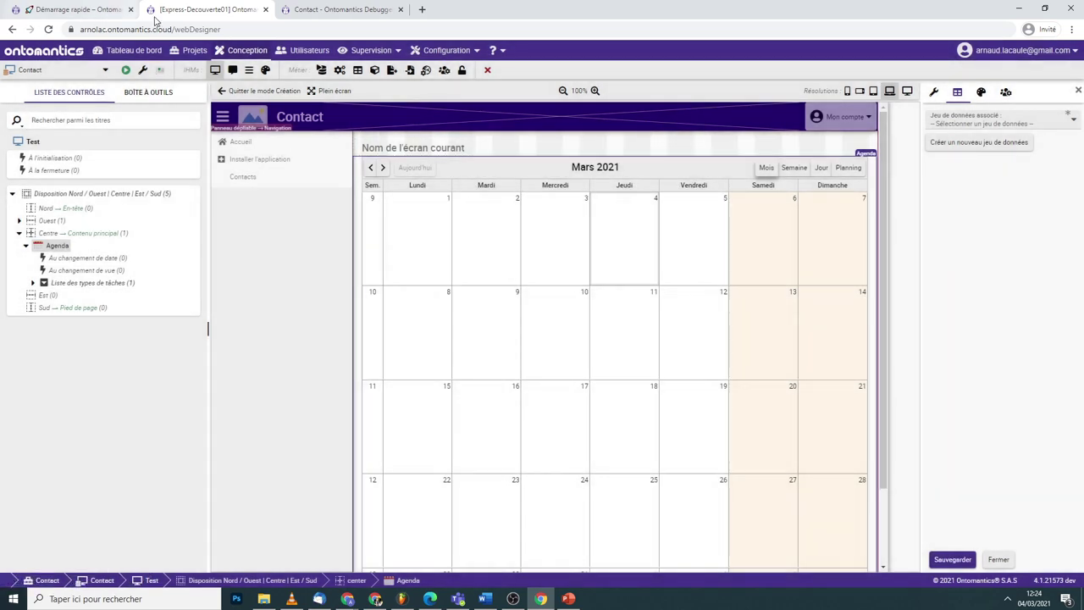
pyautogui.click(315, 10)
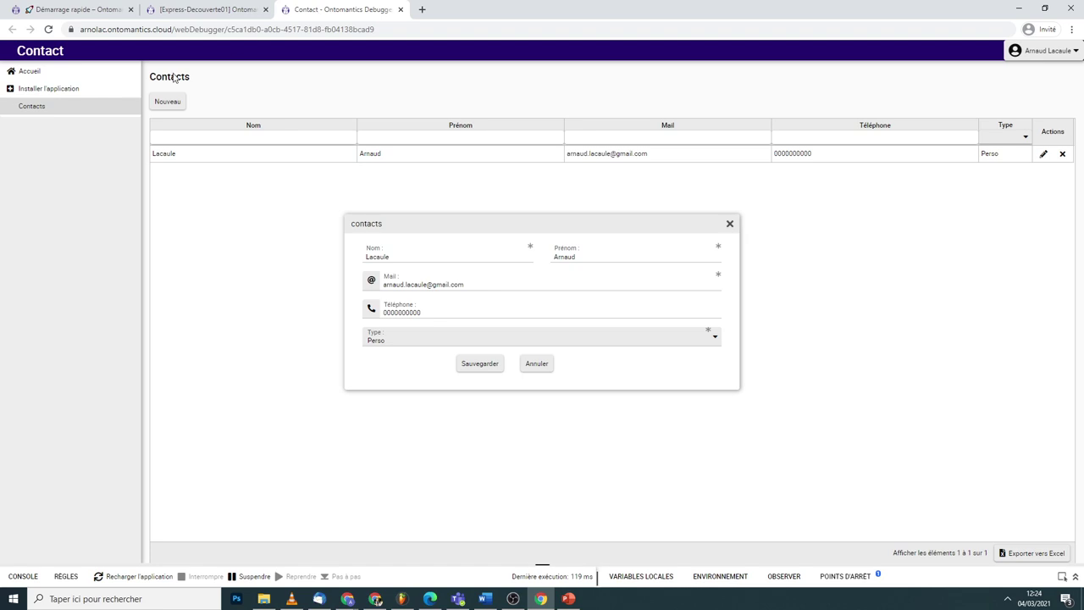
pyautogui.click(128, 579)
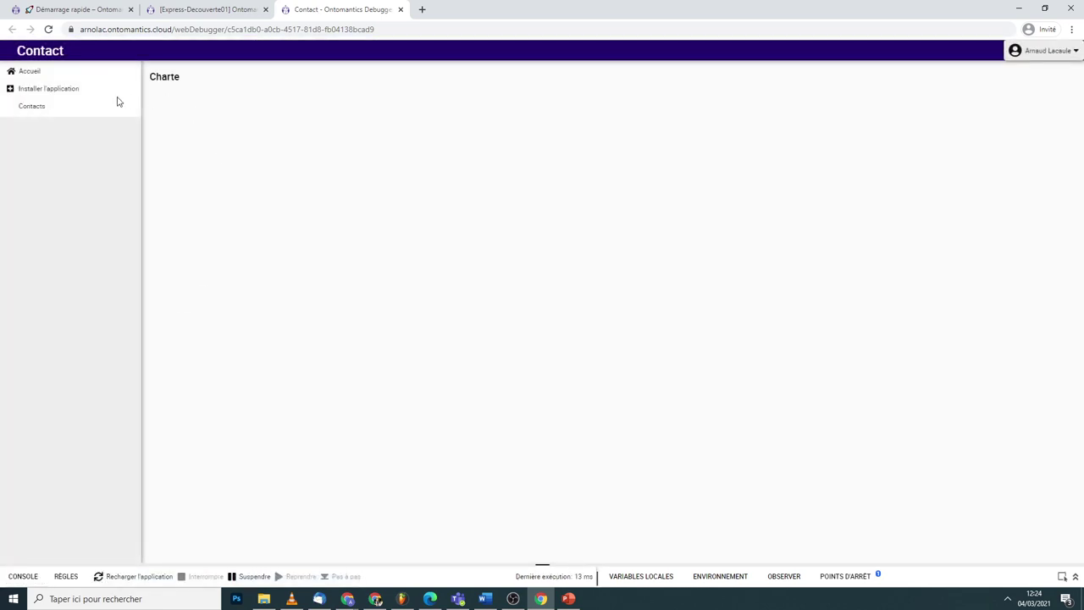
pyautogui.click(129, 107)
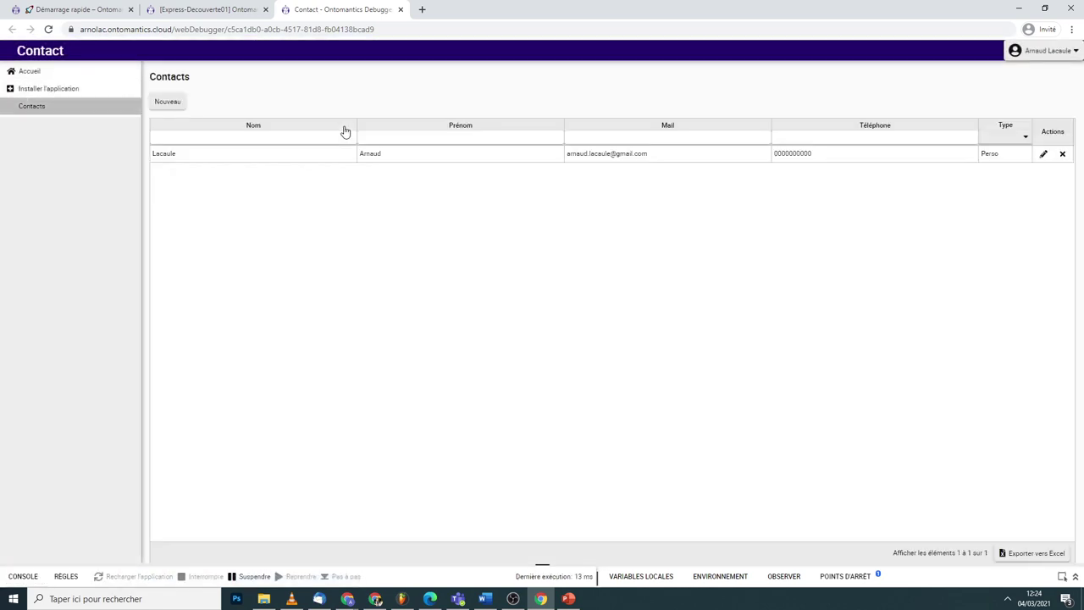
pyautogui.click(58, 91)
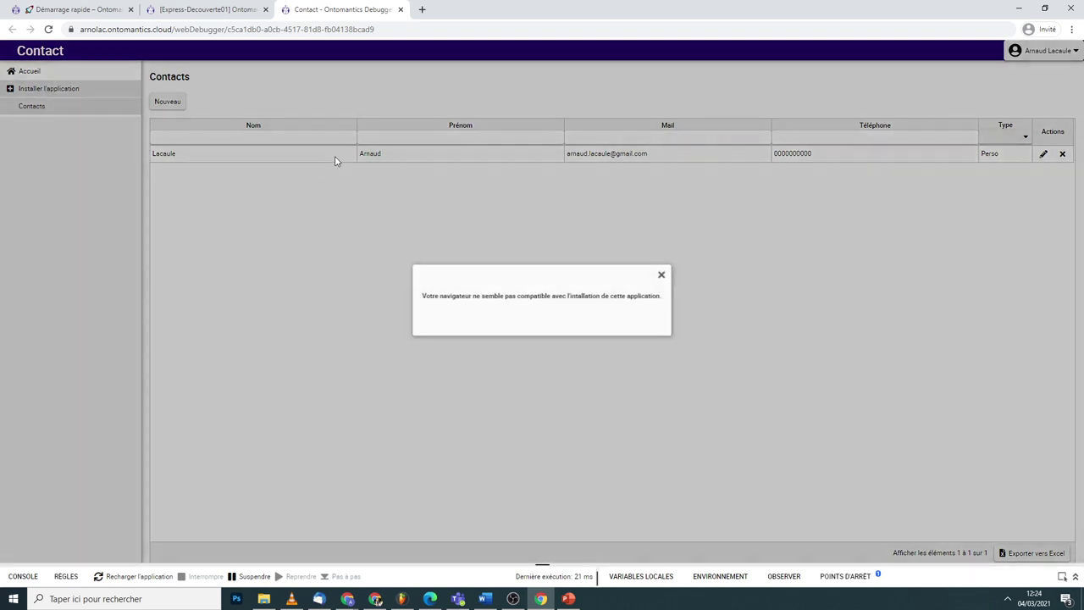
pyautogui.click(662, 272)
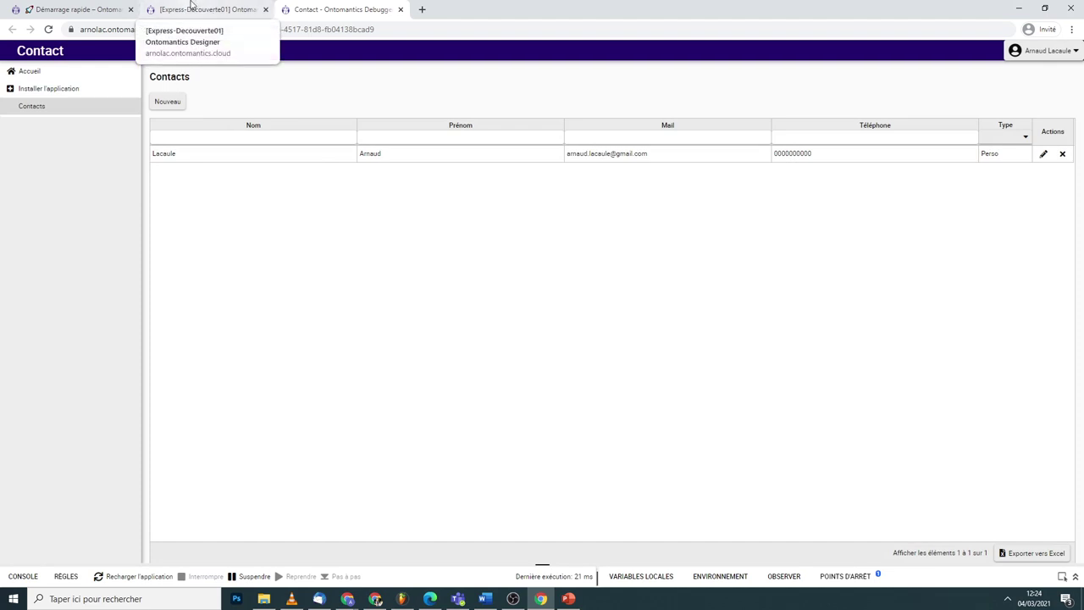
pyautogui.click(196, 7)
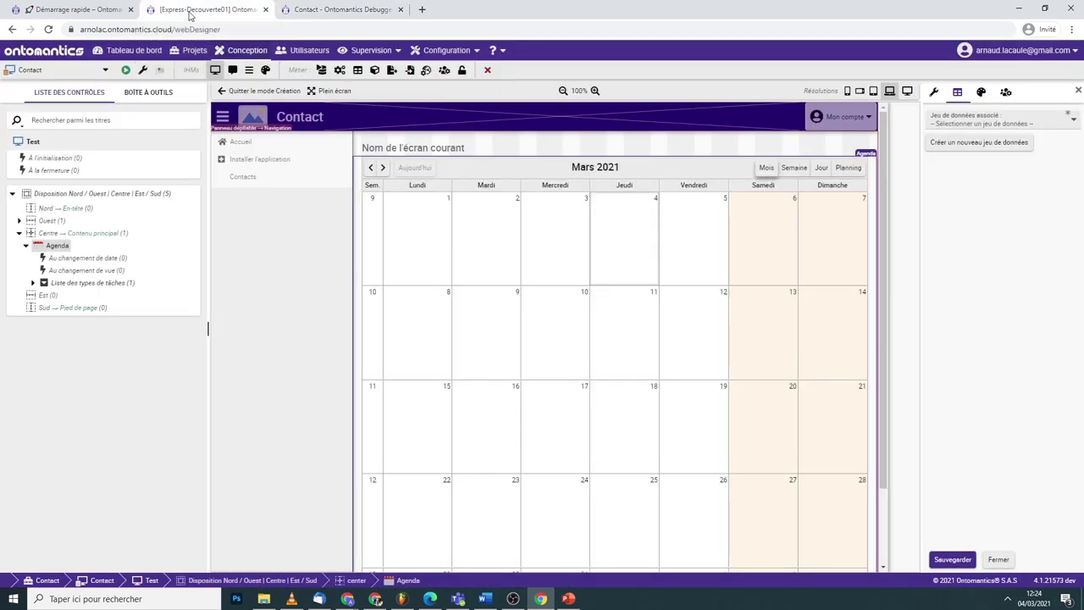
# - Publish the Contact application from Projets and copy its Lien direct address
pyautogui.click(202, 52)
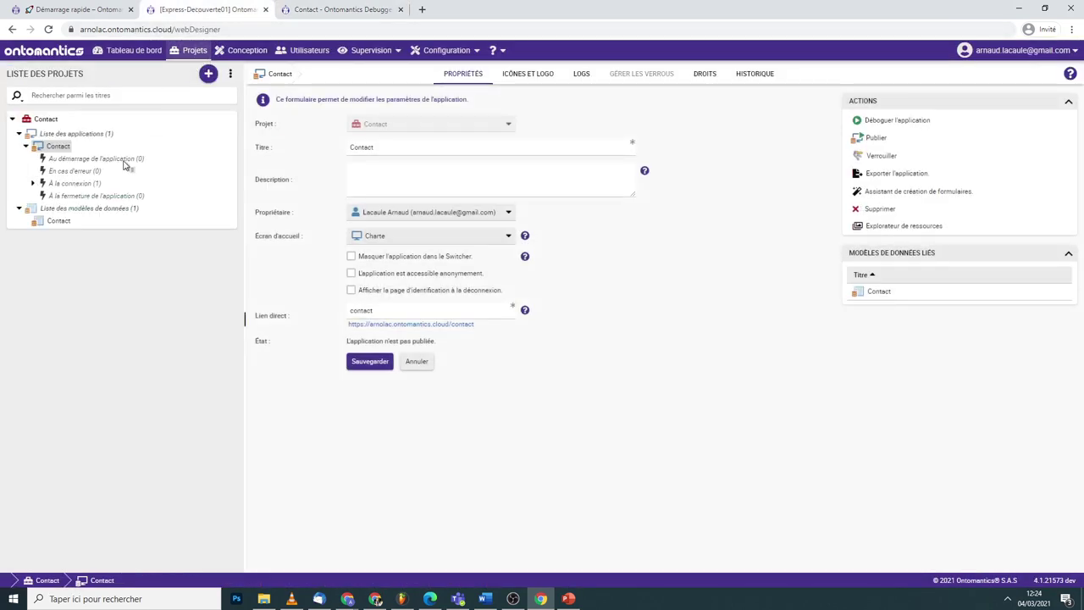
pyautogui.rightClick(73, 153)
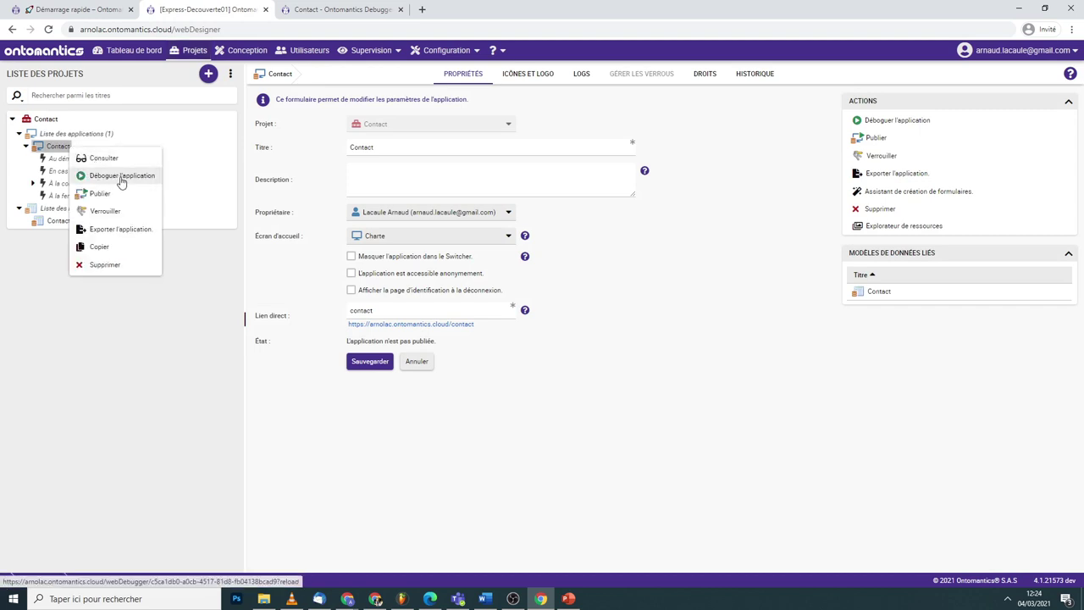
pyautogui.click(100, 194)
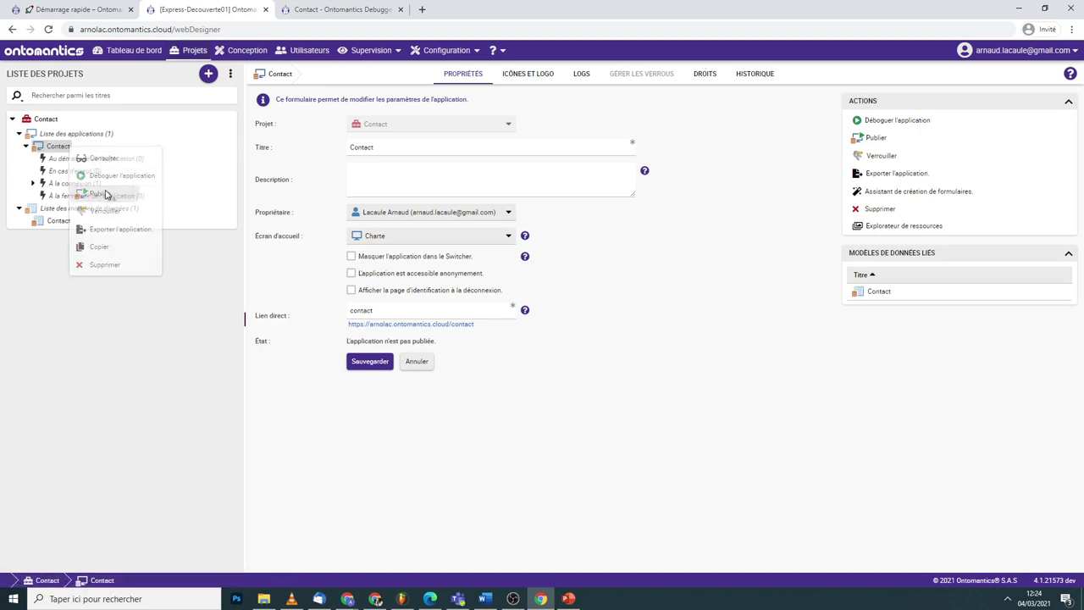
pyautogui.rightClick(403, 327)
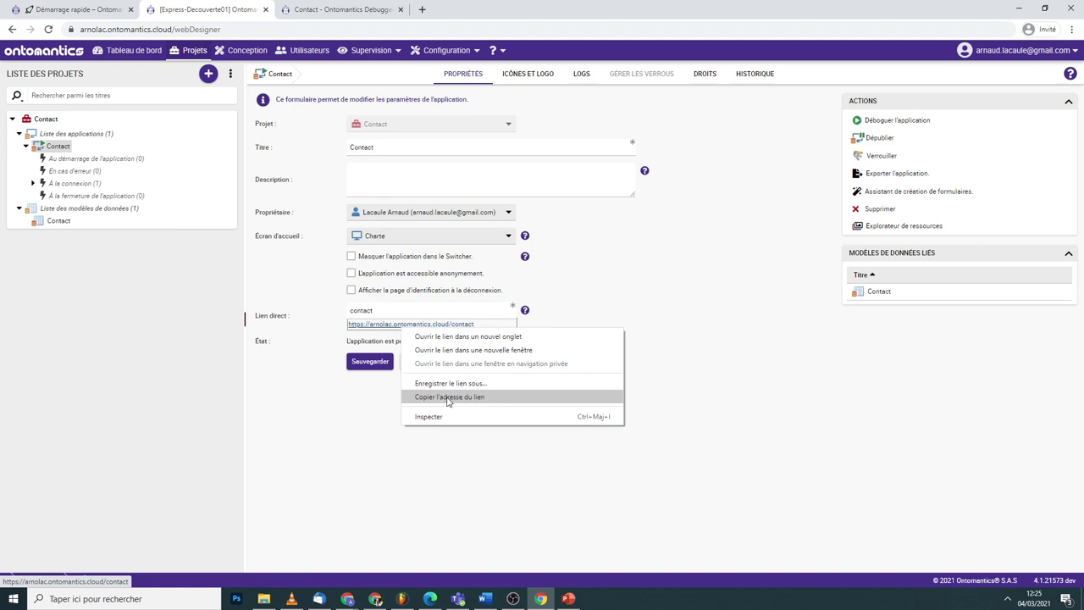
pyautogui.click(462, 398)
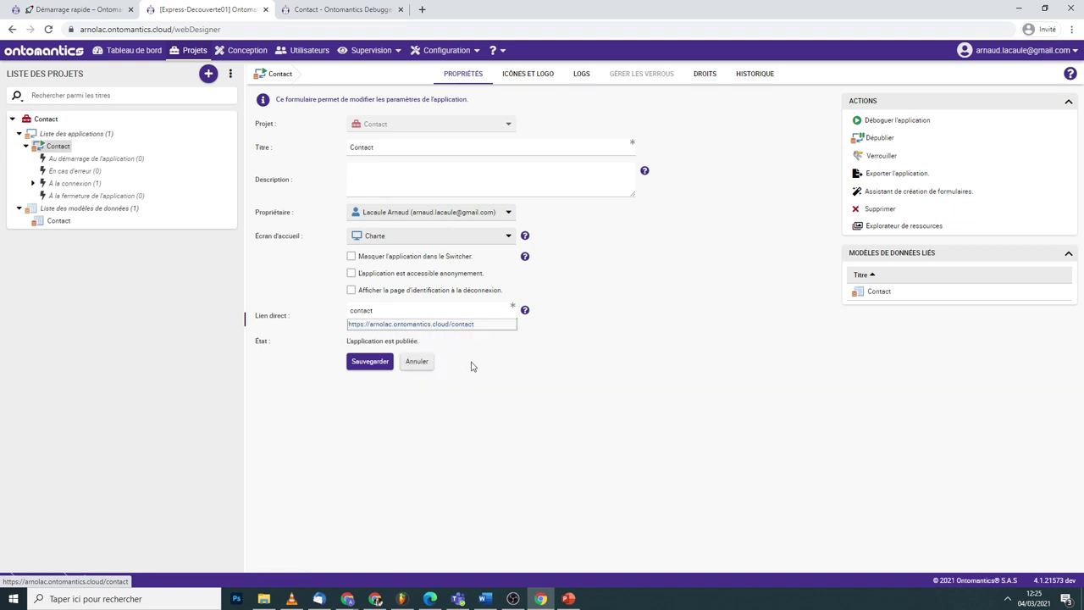
pyautogui.click(423, 9)
pyautogui.hotkey('ctrl', 'v')
pyautogui.press('Return')
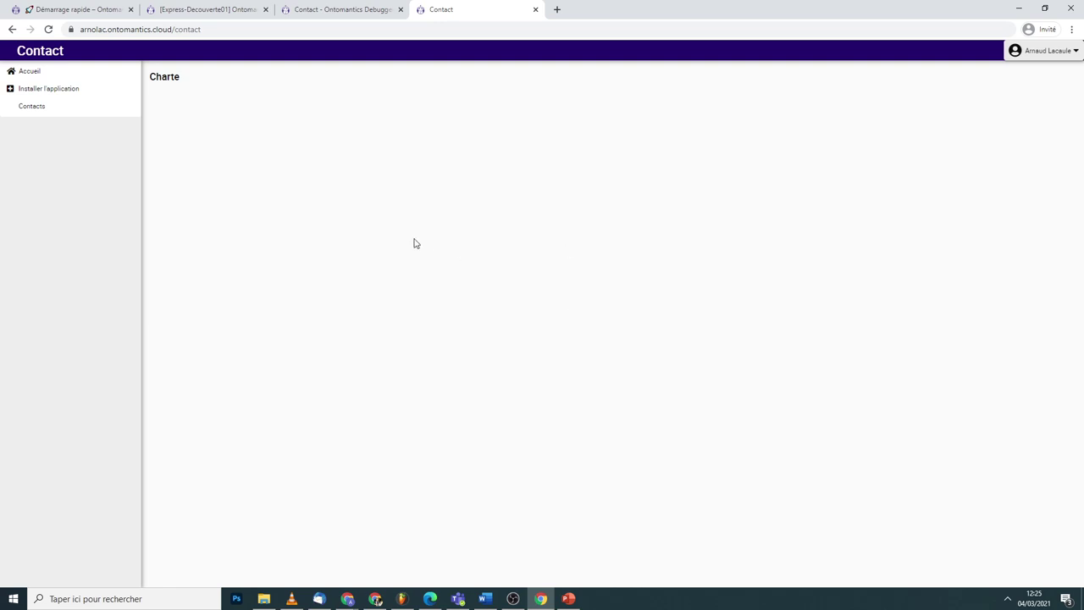
pyautogui.click(535, 10)
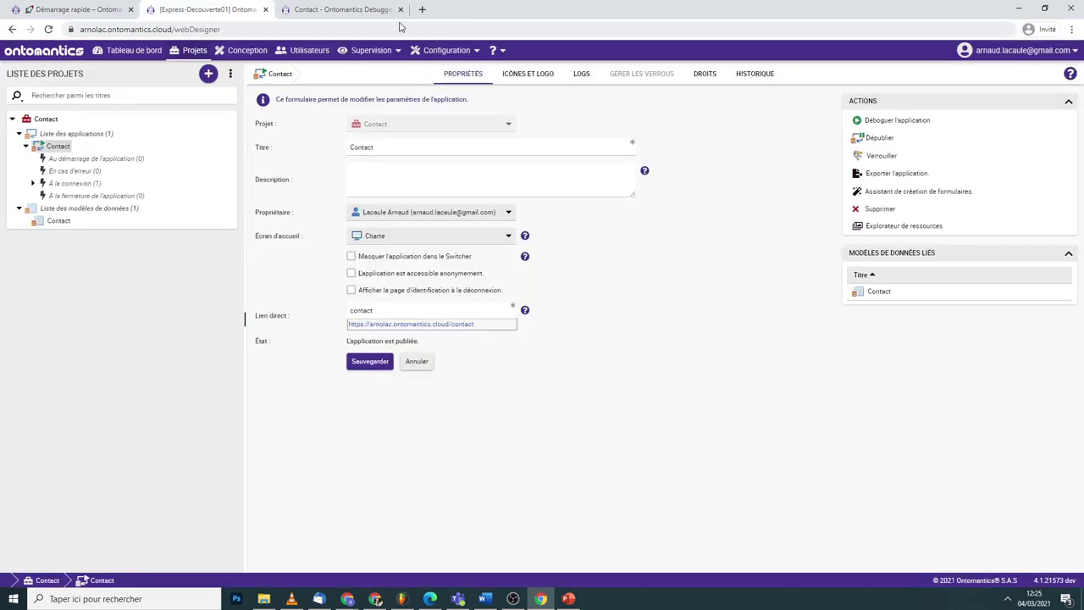
pyautogui.click(25, 145)
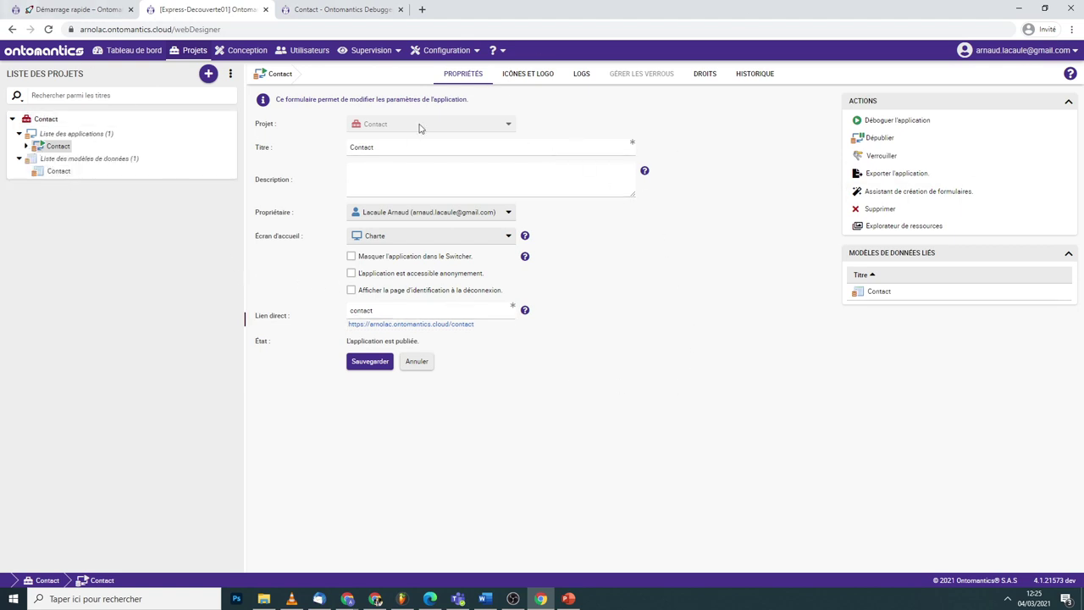
pyautogui.click(244, 50)
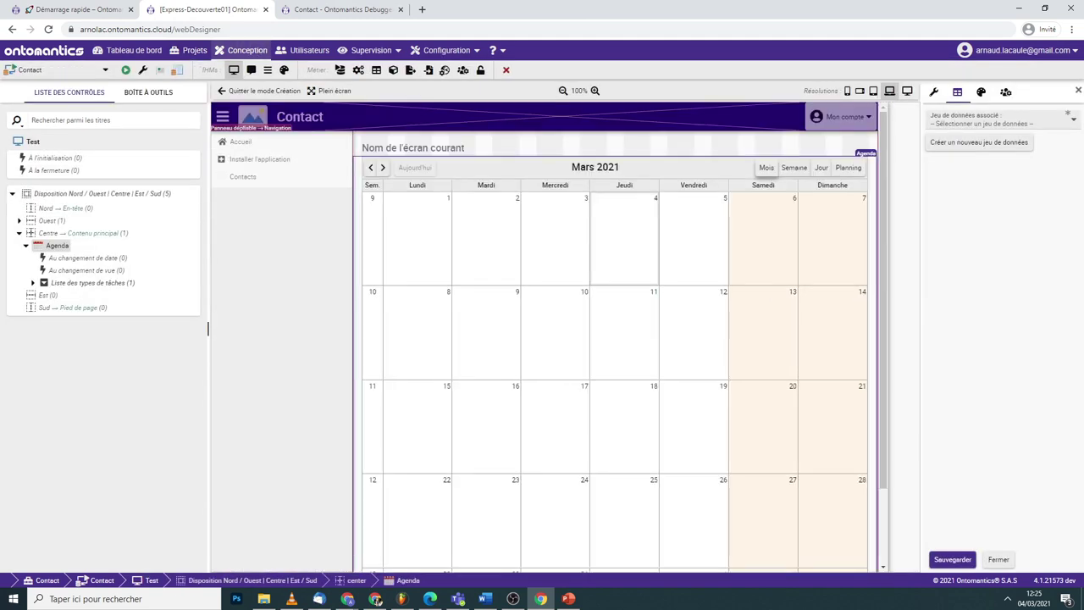
pyautogui.click(190, 51)
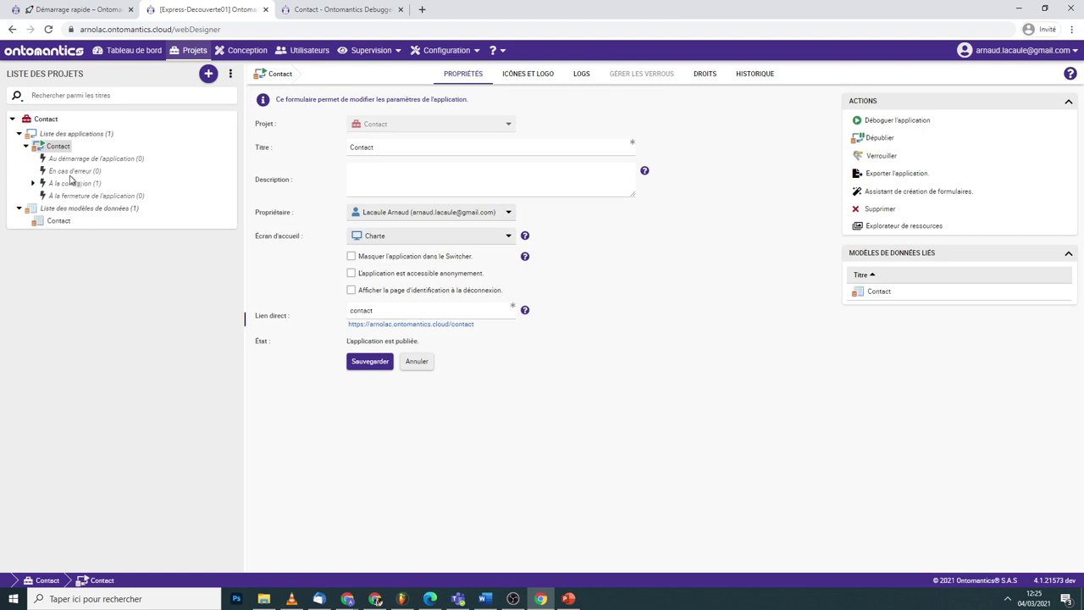
# - Add a blank Contact web service to the project and open its Conception designer
pyautogui.rightClick(50, 119)
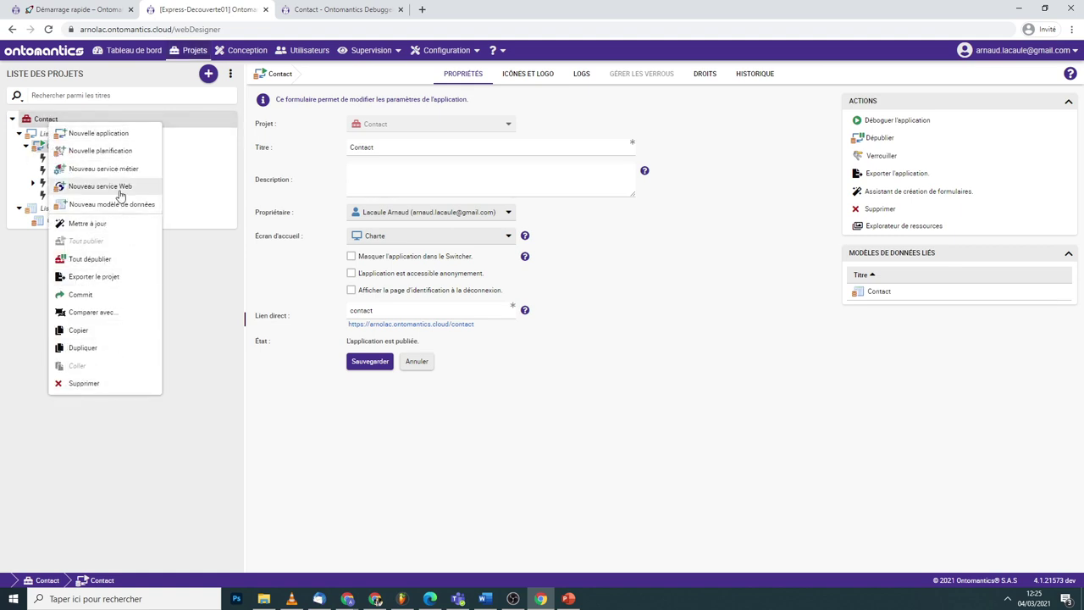
pyautogui.click(119, 188)
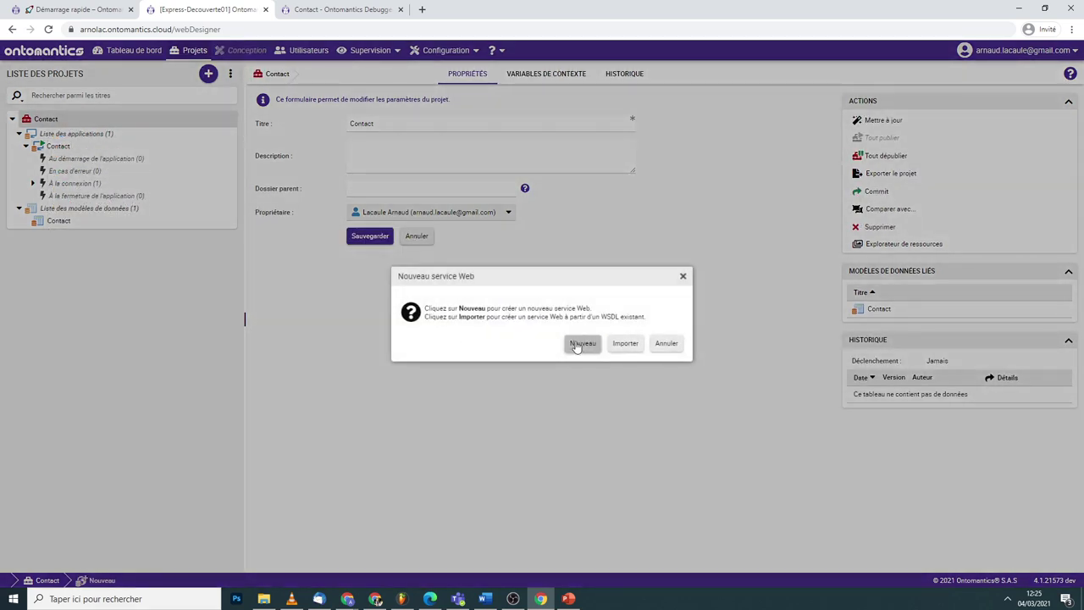
pyautogui.click(580, 344)
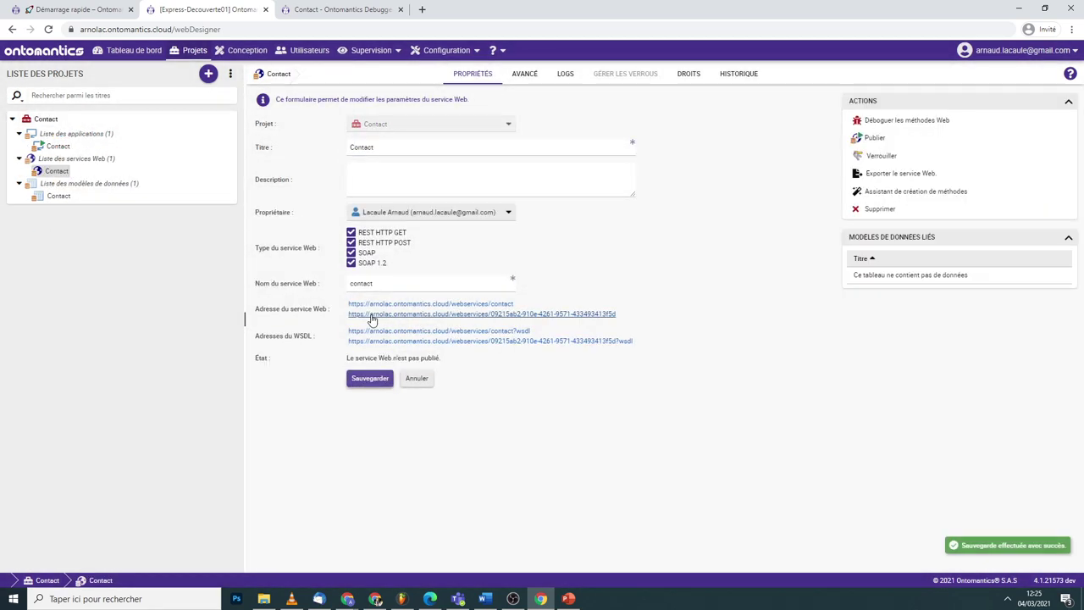
pyautogui.click(246, 53)
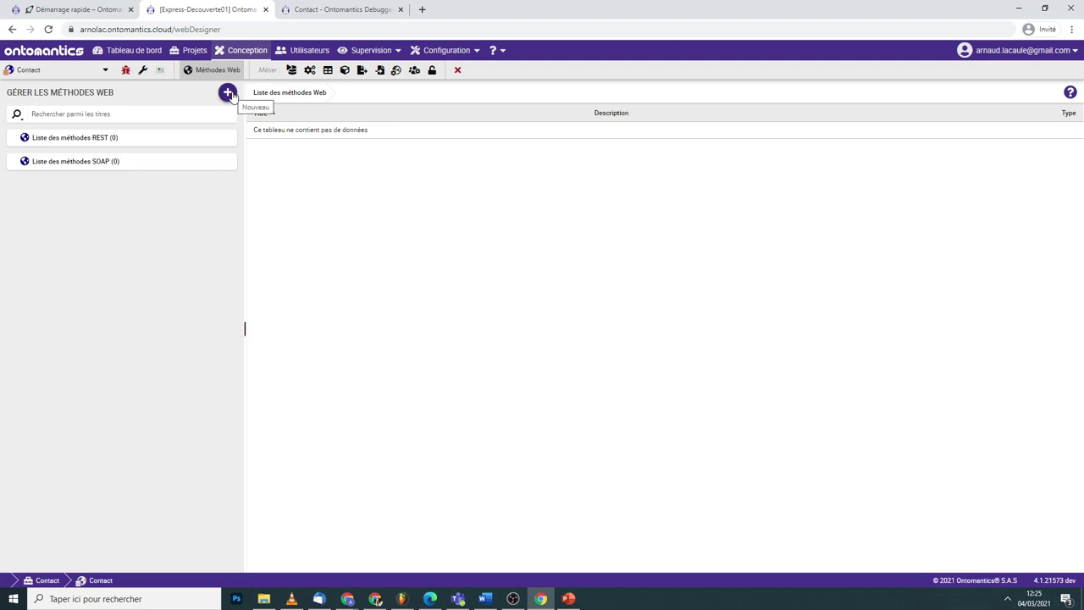
# - Run the method creation wizard on the Contact model, ticking only Lecture for contact
pyautogui.click(230, 94)
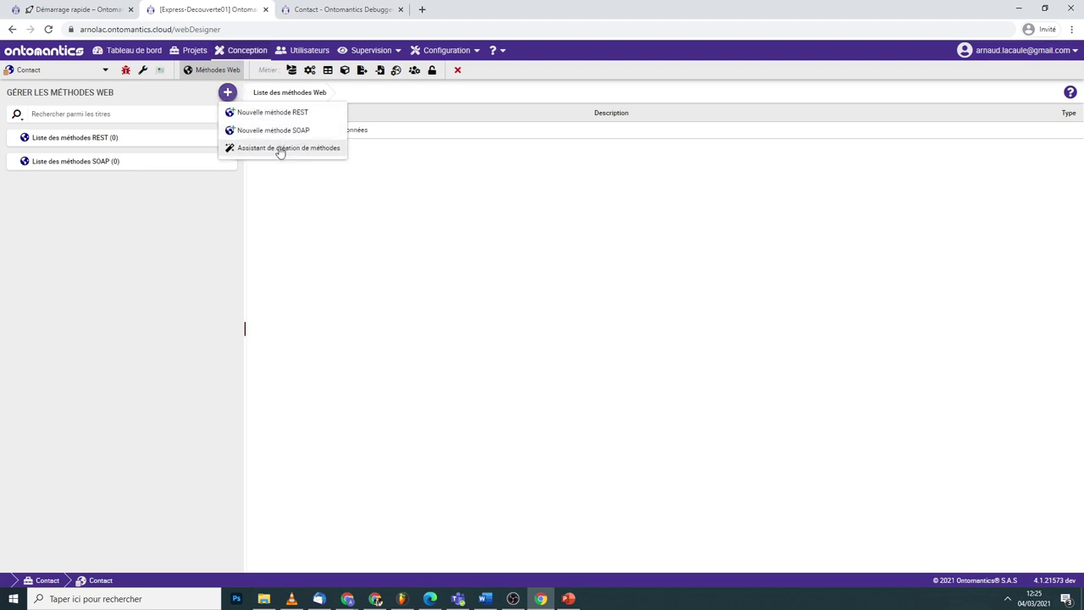
pyautogui.click(281, 150)
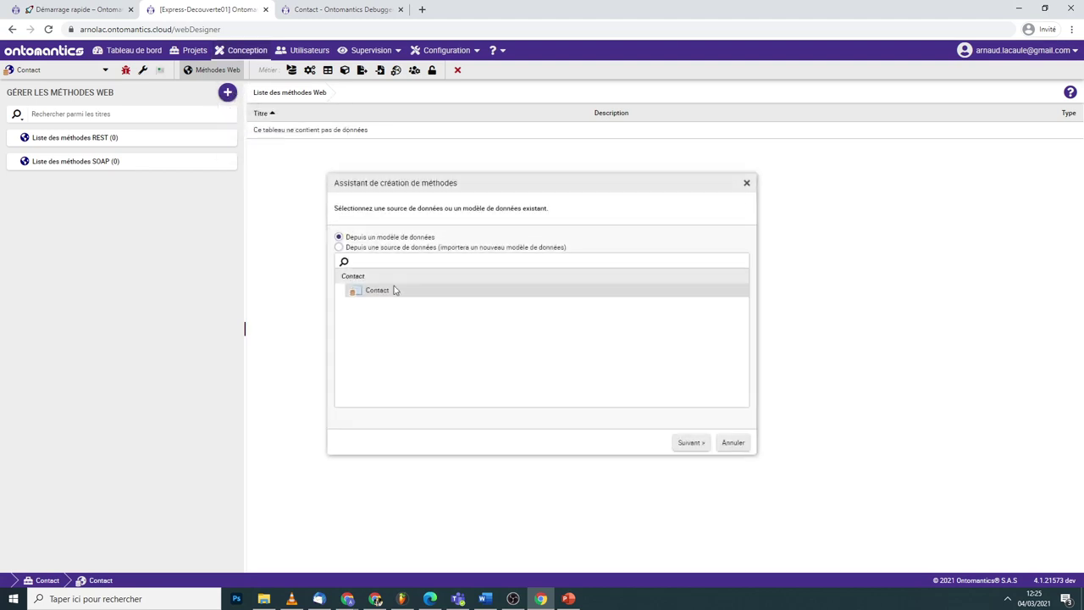
pyautogui.click(690, 442)
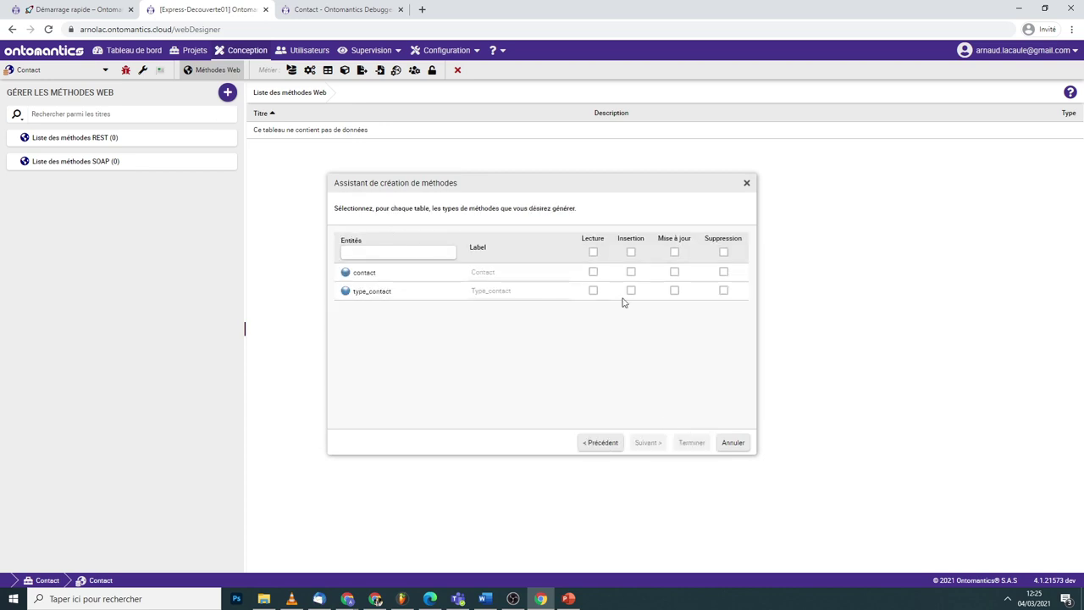
pyautogui.click(593, 271)
pyautogui.click(631, 272)
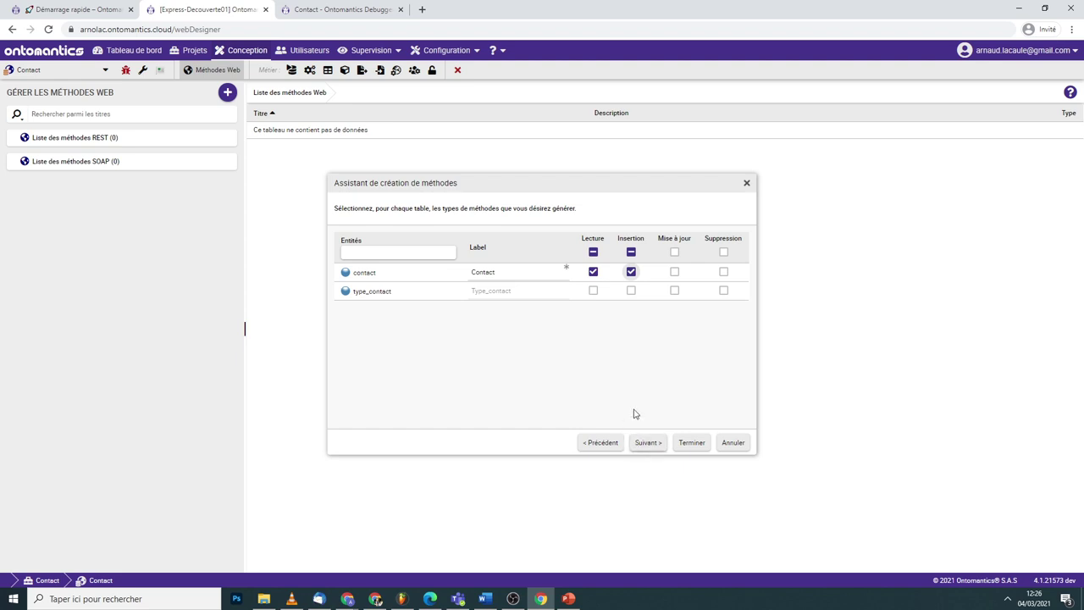
pyautogui.click(631, 272)
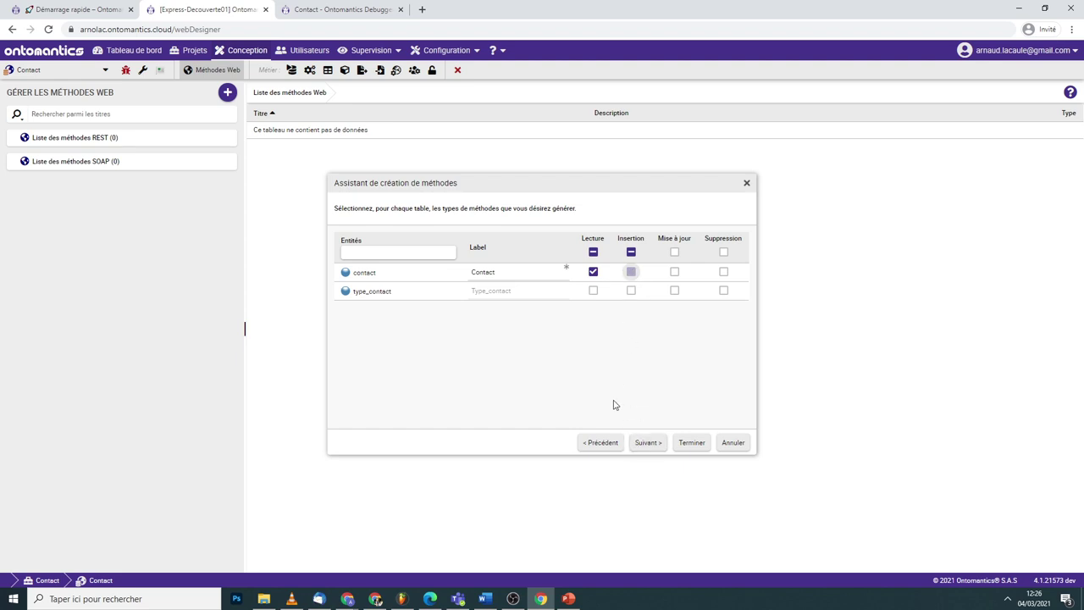
# - Keep Accès public and finish the wizard, creating getContact in REST and SOAP
pyautogui.click(646, 444)
pyautogui.click(583, 263)
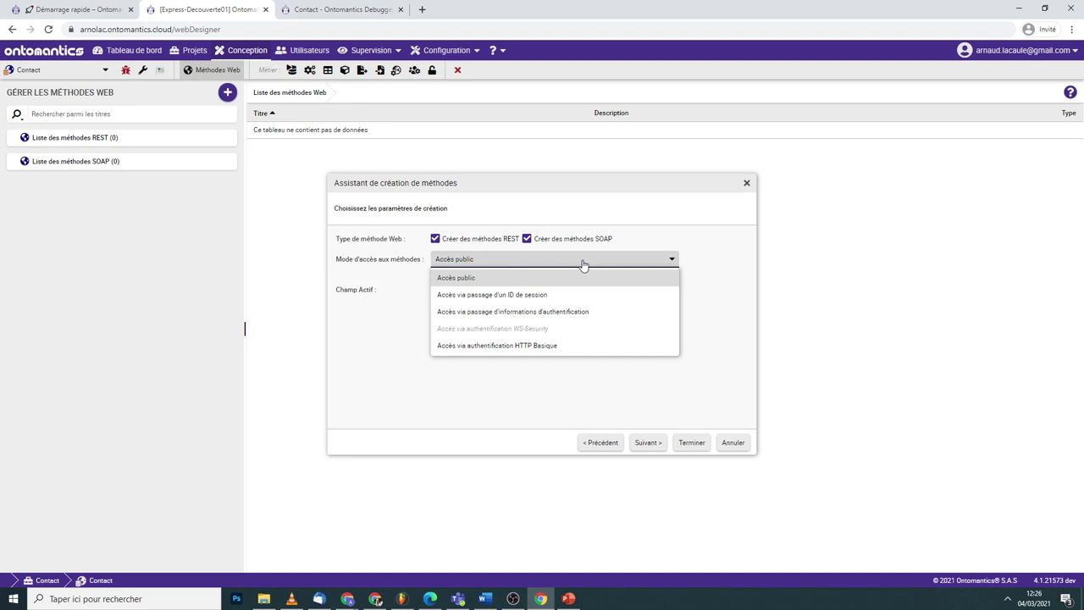
pyautogui.click(584, 263)
pyautogui.click(649, 443)
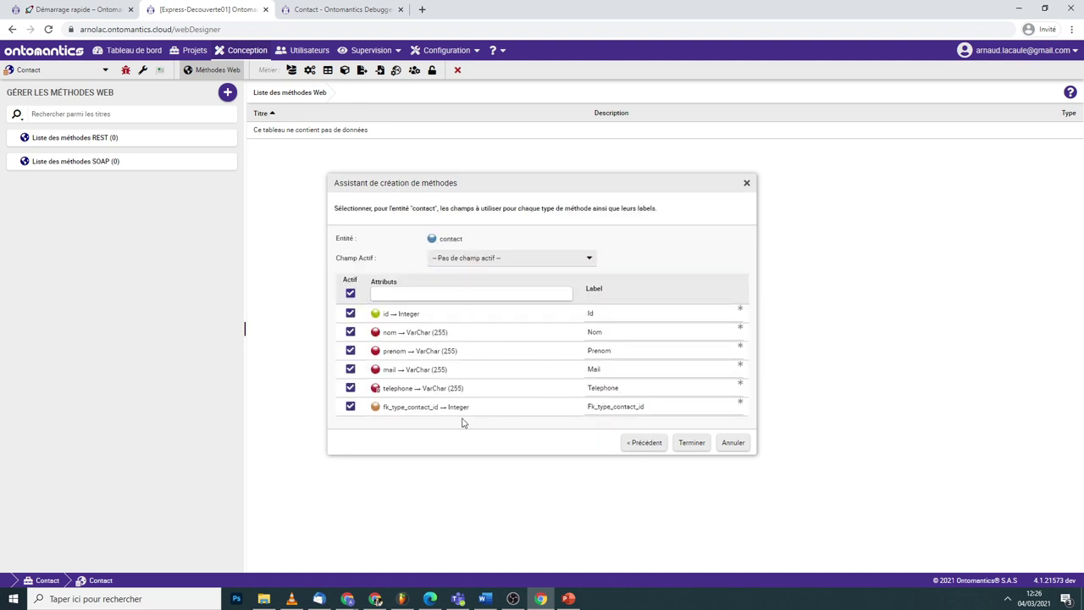
pyautogui.click(691, 442)
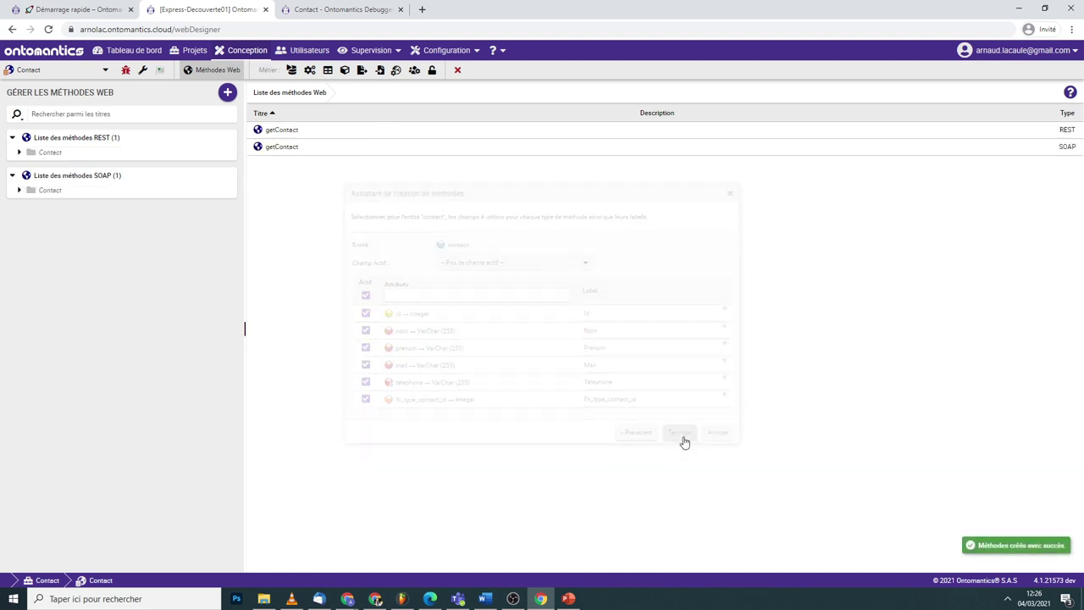
pyautogui.click(19, 152)
# - Run the getContact REST method in the web debugger to see its JSON result
pyautogui.click(68, 165)
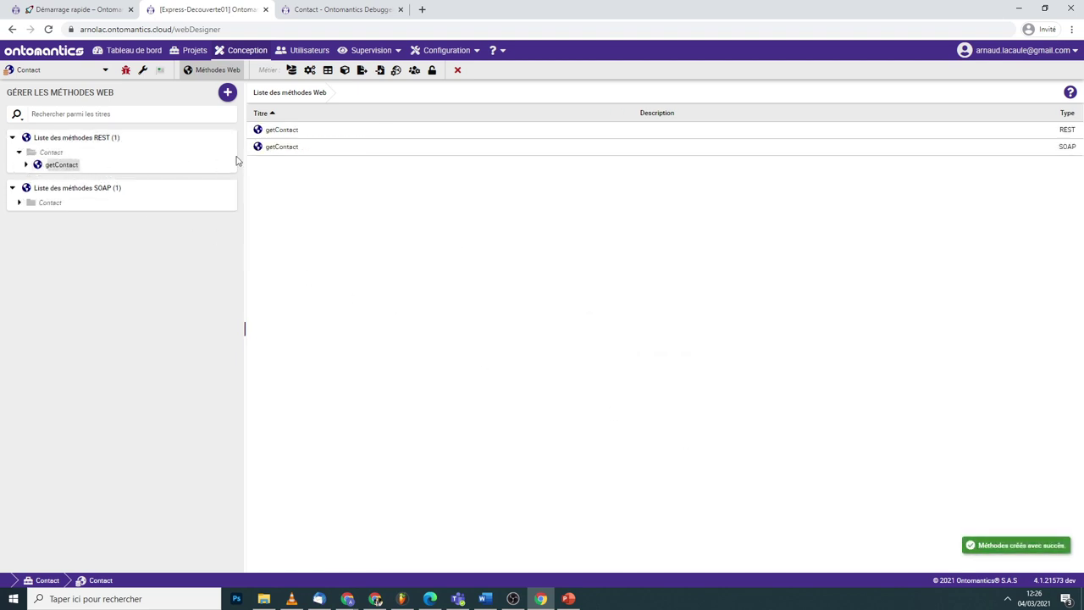
pyautogui.click(311, 116)
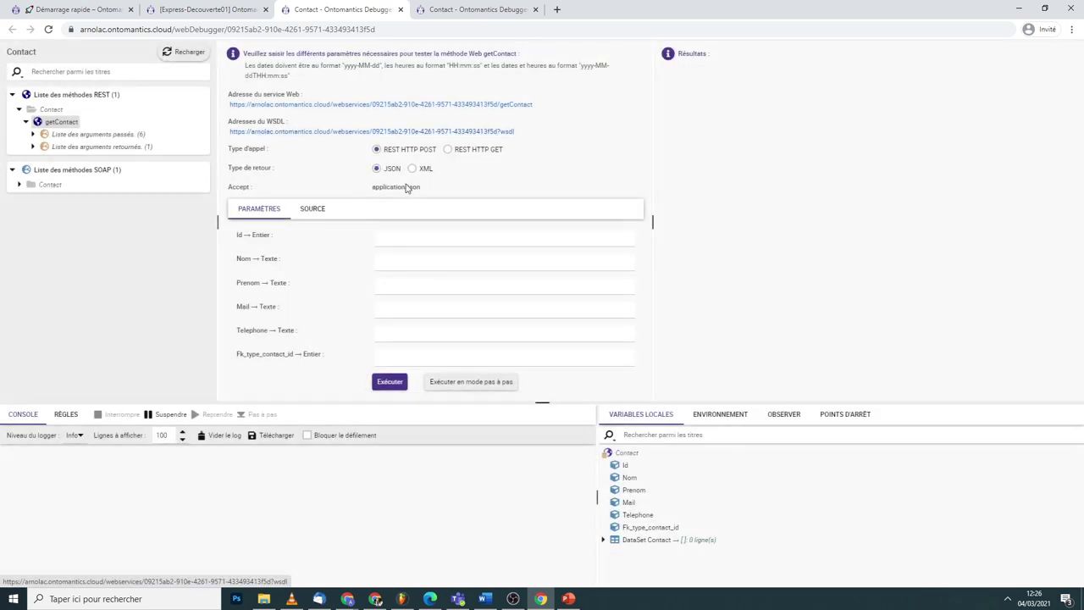
pyautogui.click(393, 385)
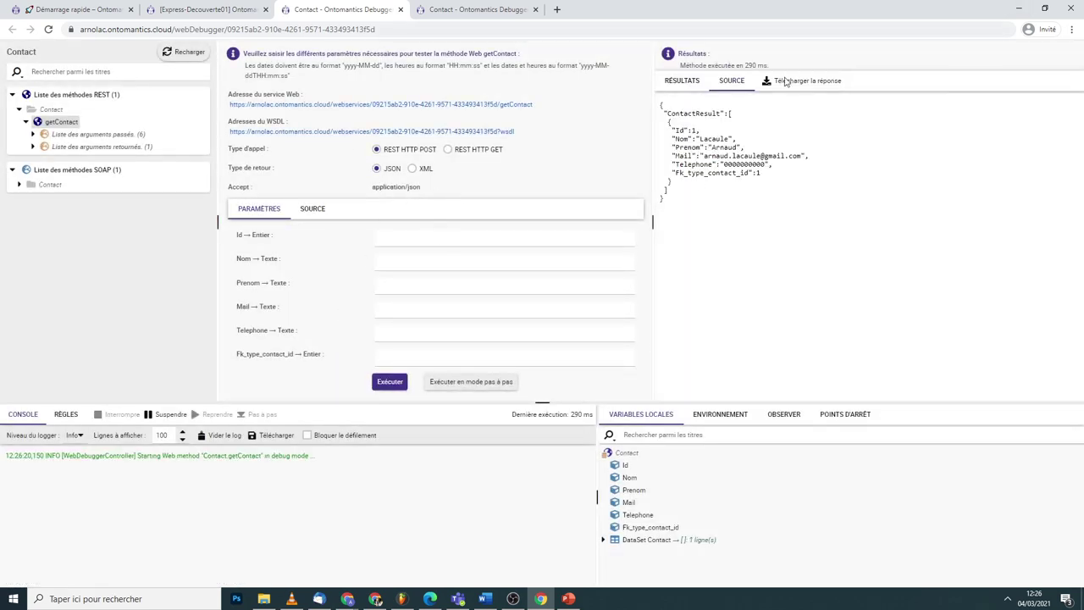
# - Open the web service URL to view the XML result, then return to the web designer
pyautogui.click(394, 105)
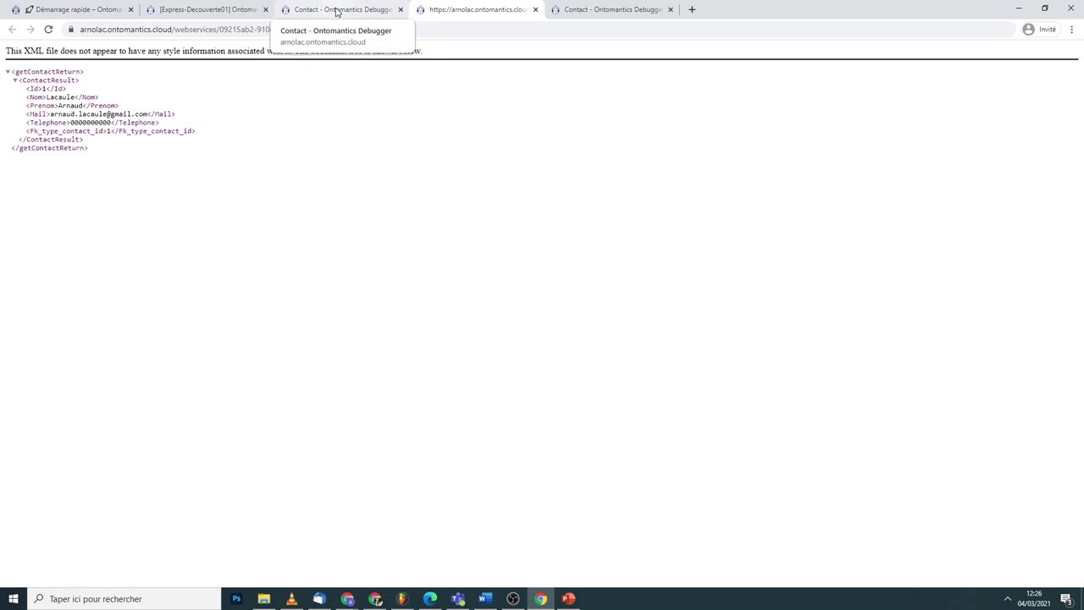
pyautogui.click(336, 10)
pyautogui.click(182, 9)
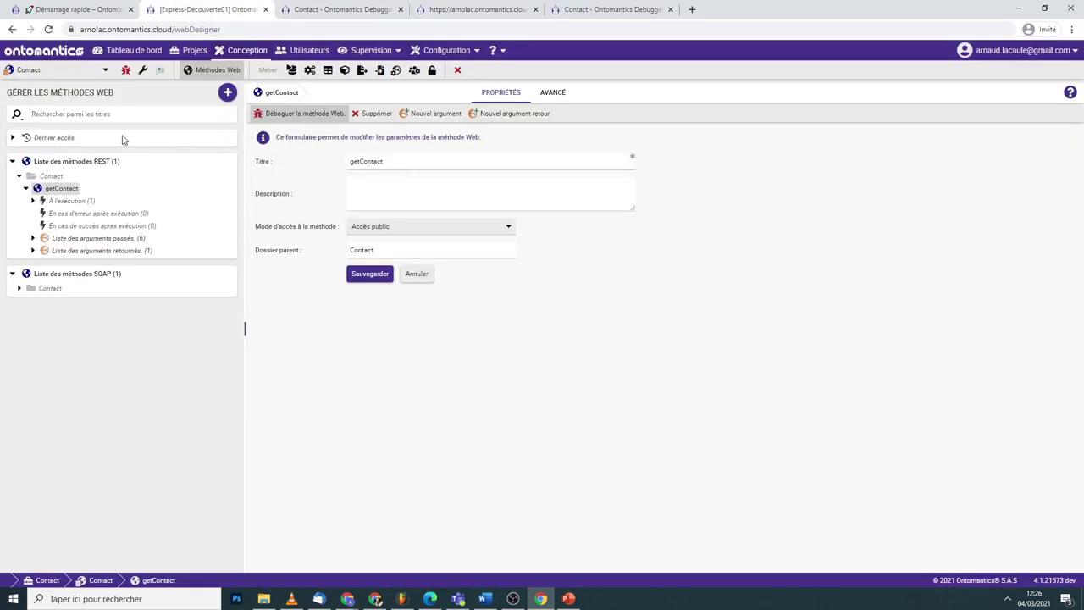
pyautogui.click(26, 189)
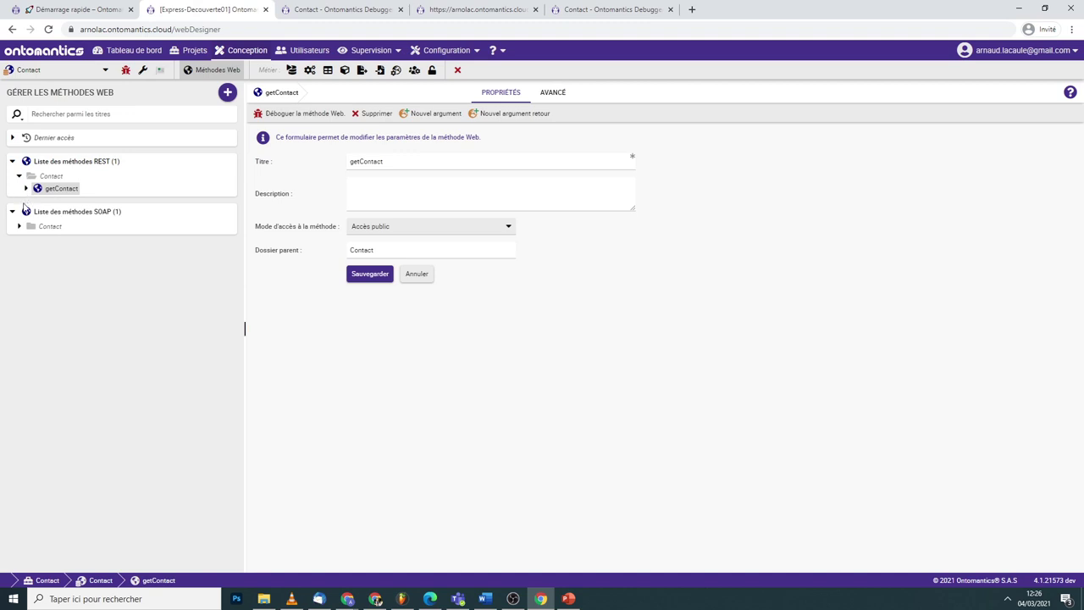
# - Create a new data model in the project tree, choosing to import from an existing database
pyautogui.click(20, 179)
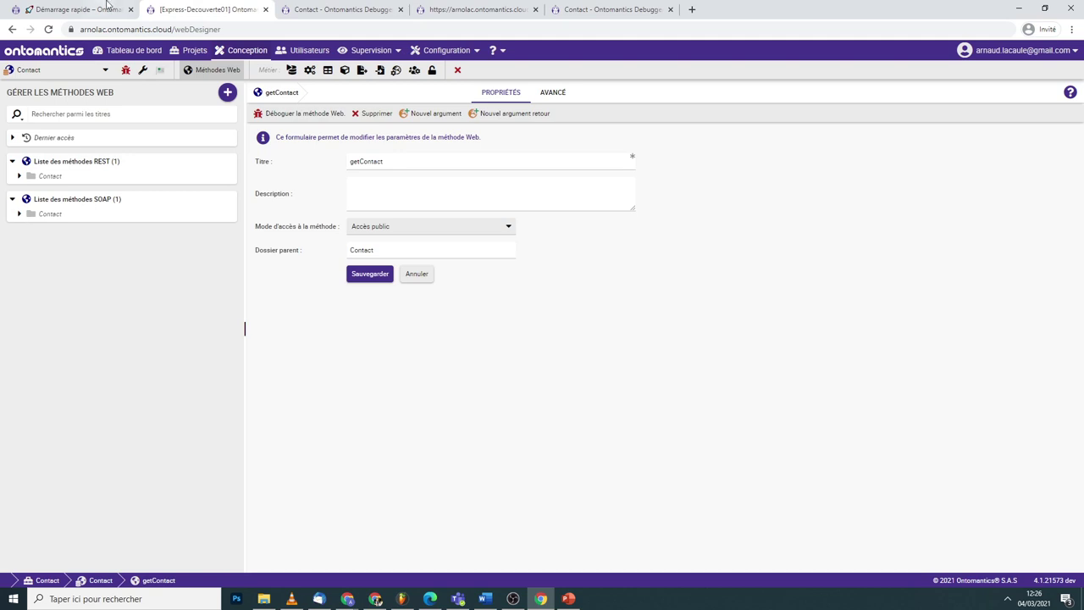
pyautogui.click(190, 50)
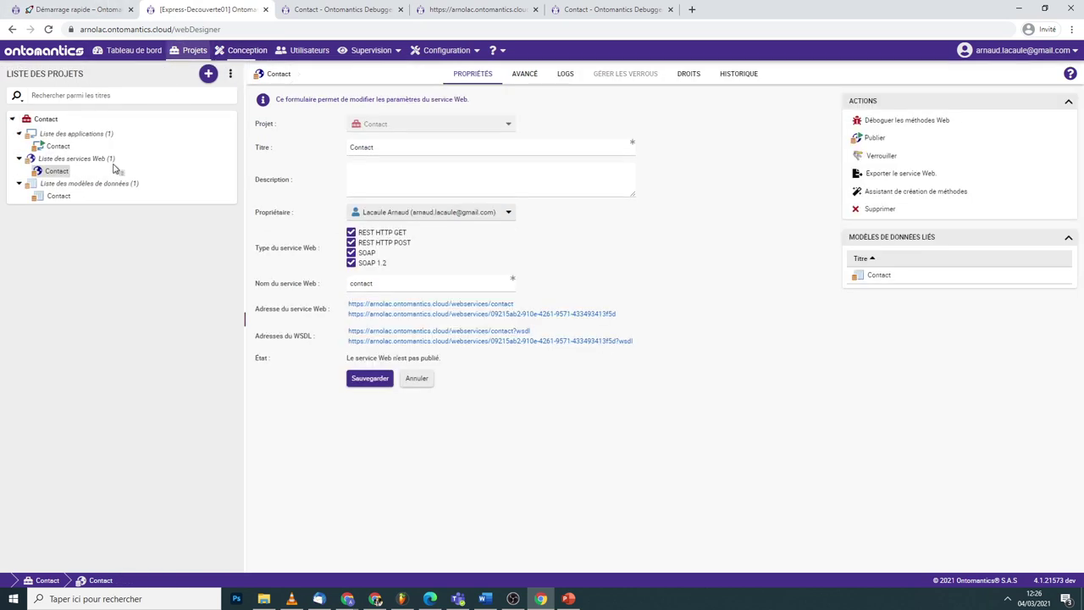
pyautogui.rightClick(65, 197)
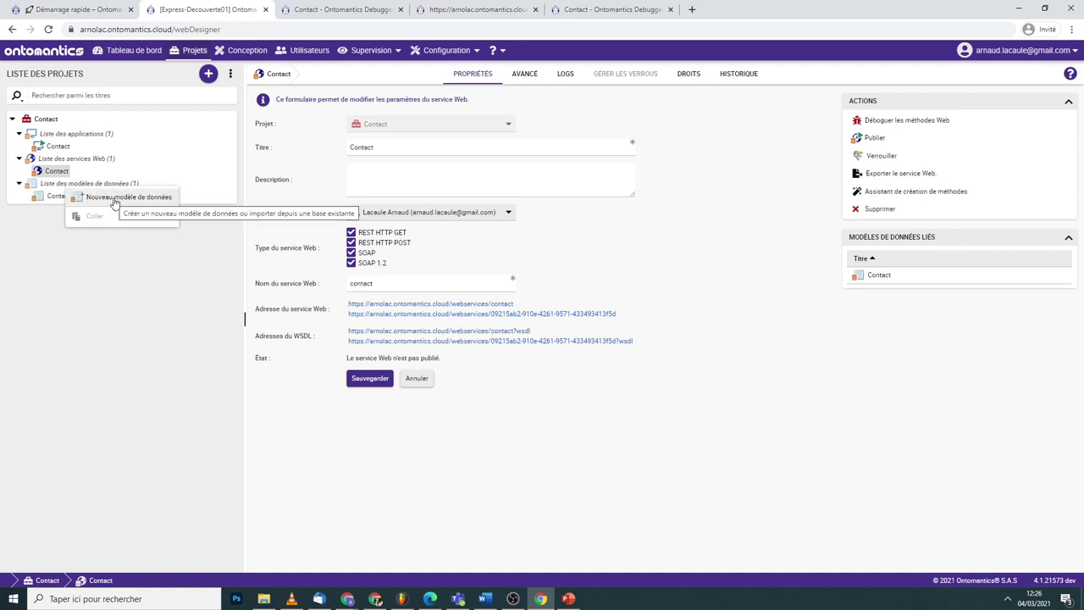
pyautogui.click(116, 198)
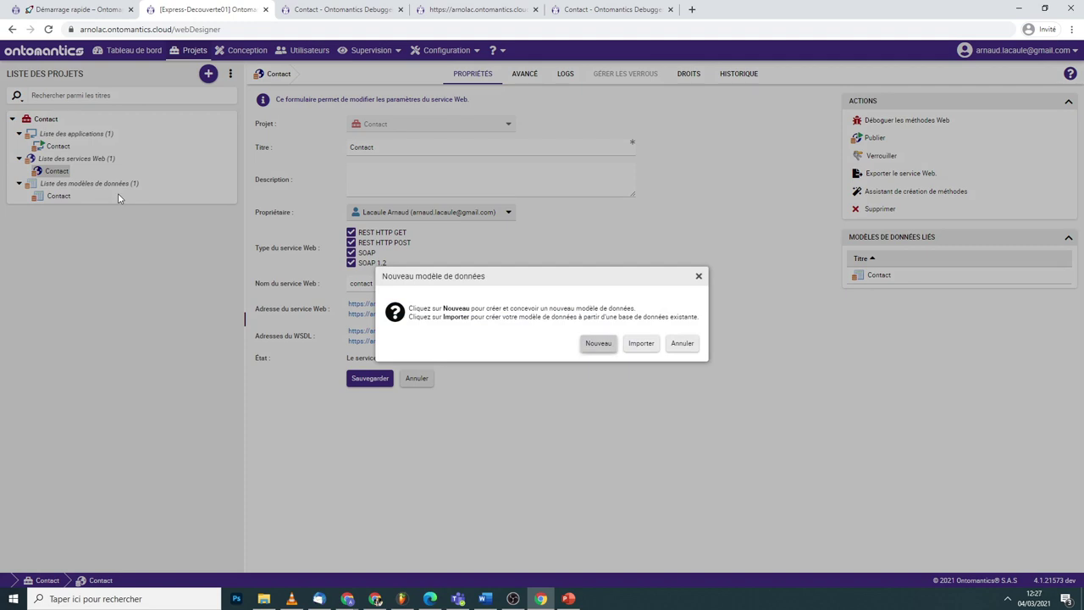
pyautogui.click(641, 343)
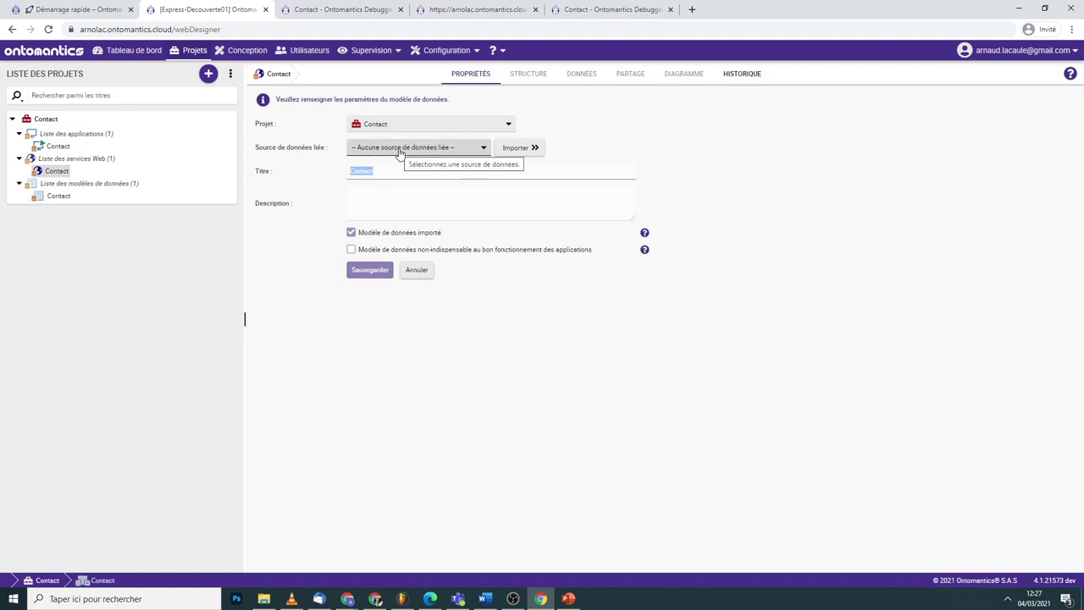
# - Link Base applicative contact, import contact and type_contact, and save the arnolac_db model
pyautogui.click(400, 150)
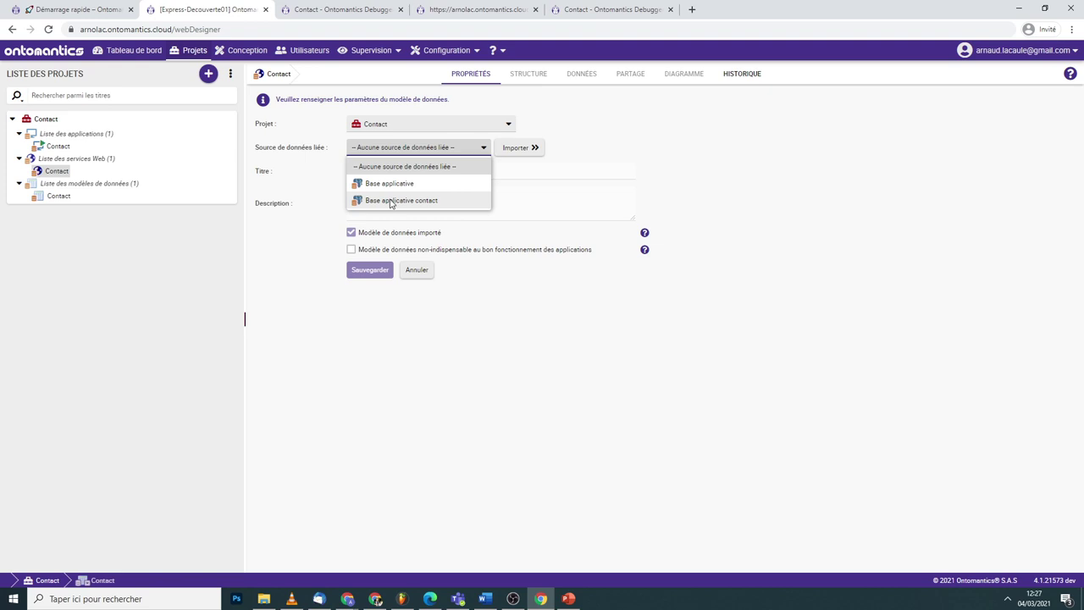
pyautogui.click(392, 201)
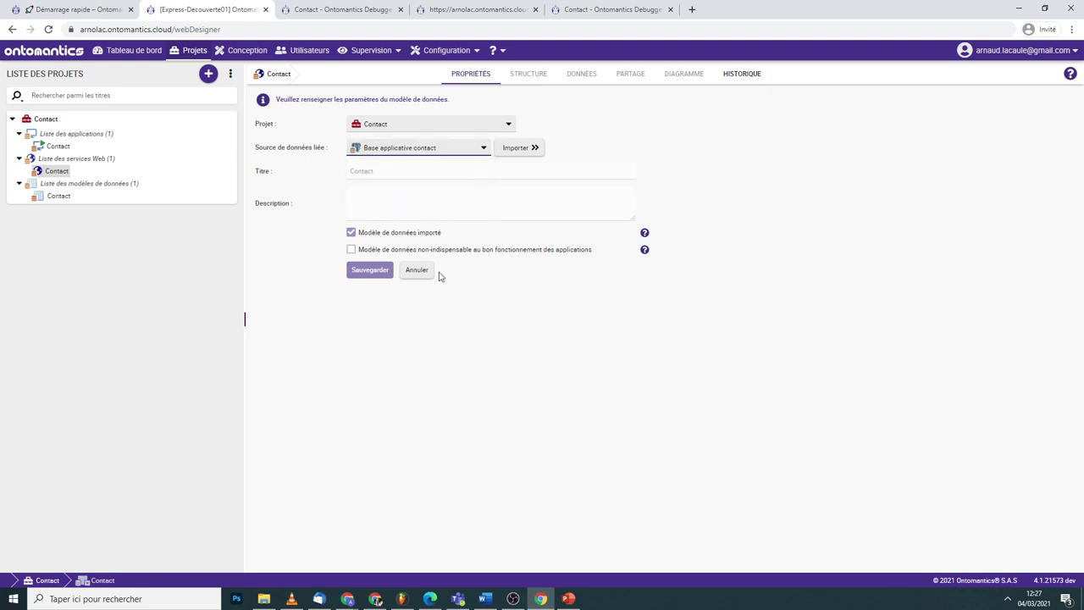
pyautogui.click(516, 147)
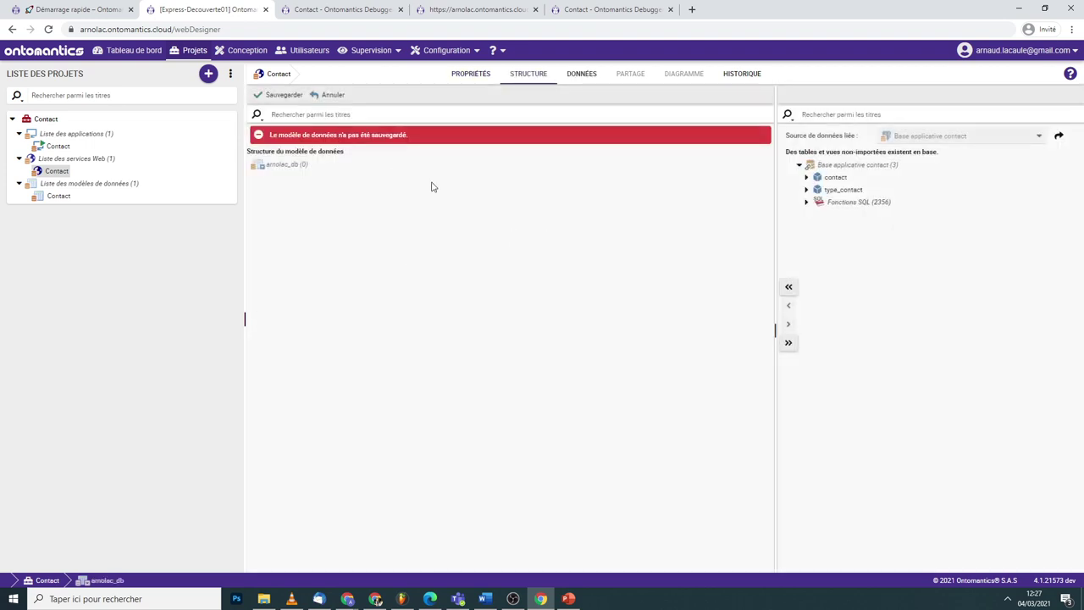
pyautogui.click(788, 287)
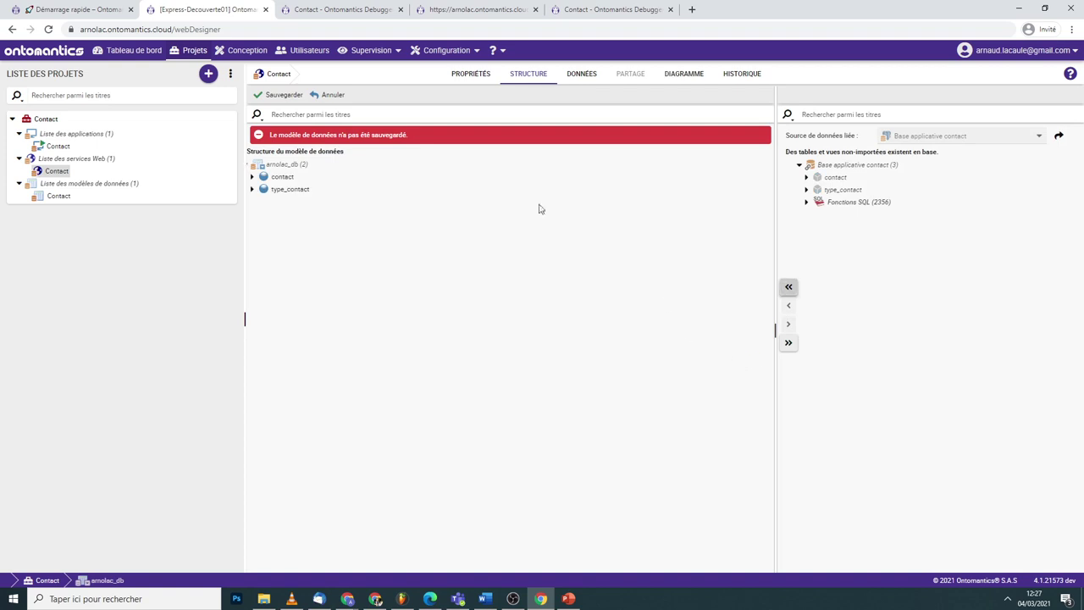
pyautogui.click(279, 94)
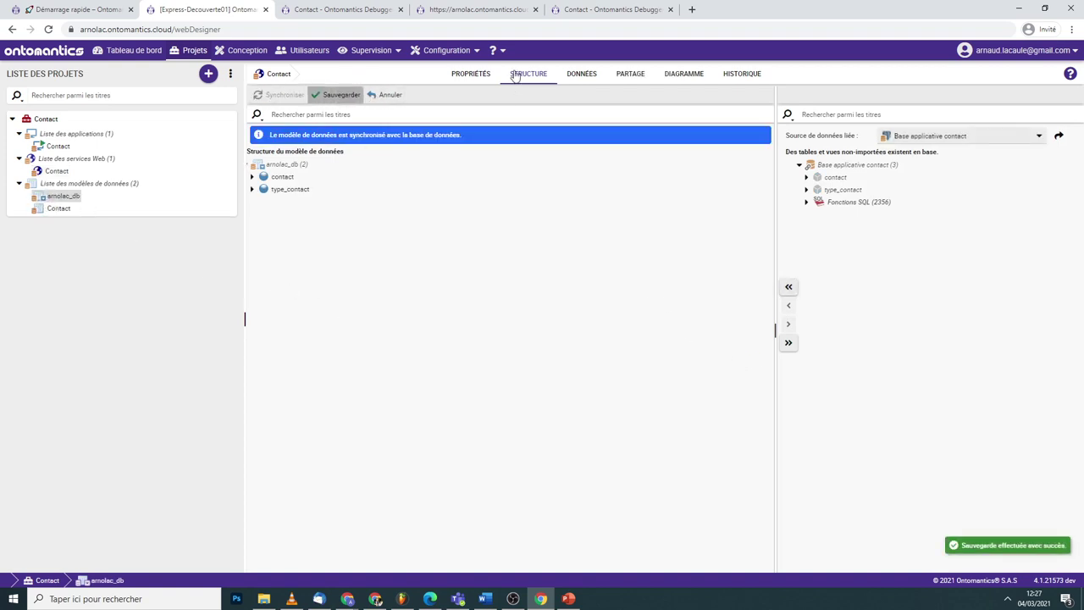
pyautogui.click(475, 73)
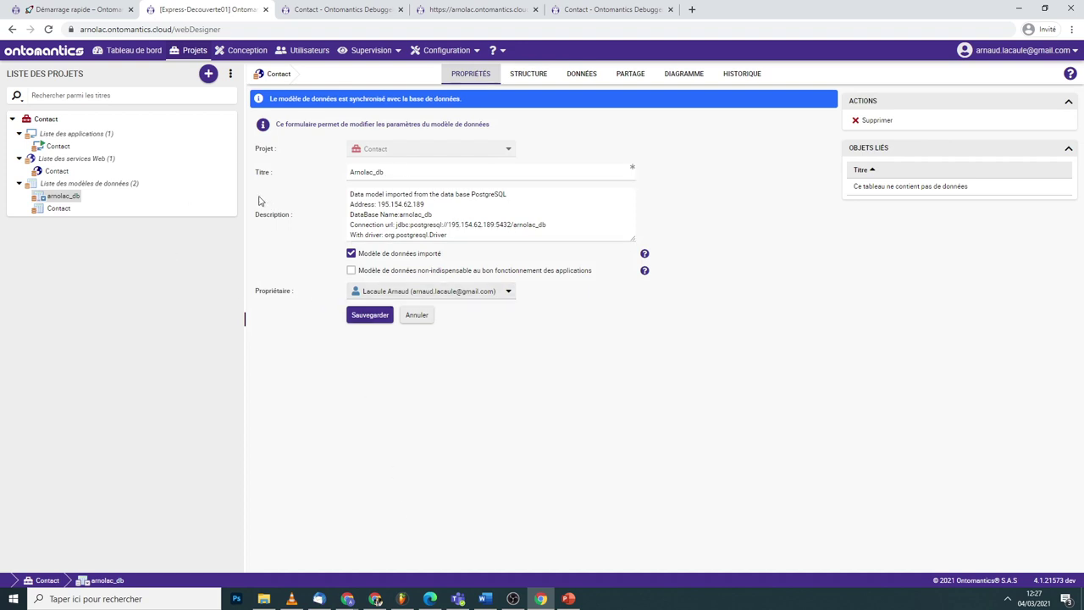
# - Switch to the Démarrage rapide guide page and scroll through it
pyautogui.click(120, 9)
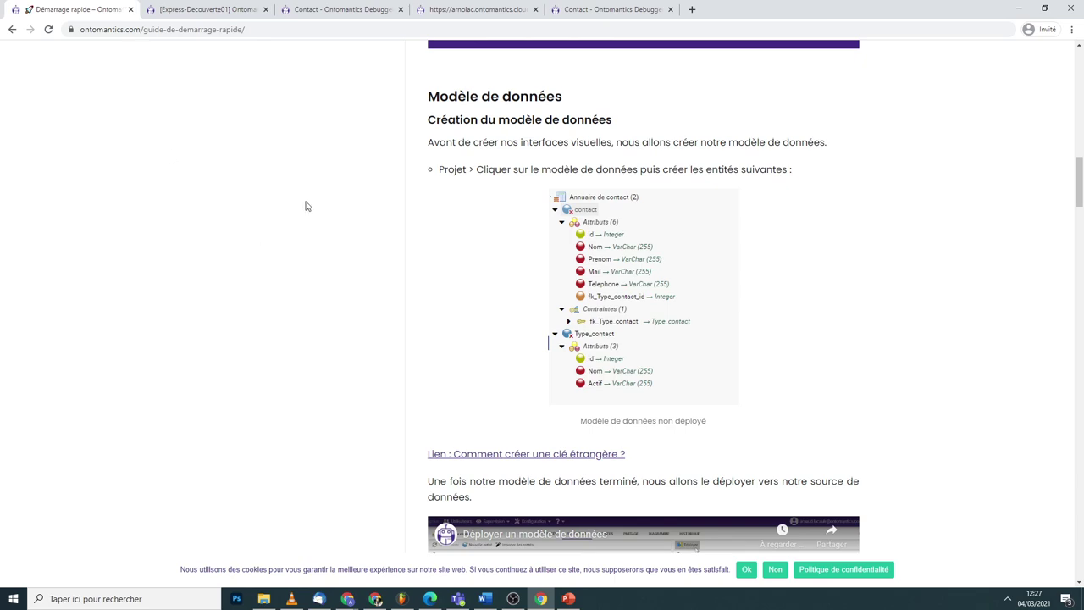
pyautogui.scroll(10, 309, 207)
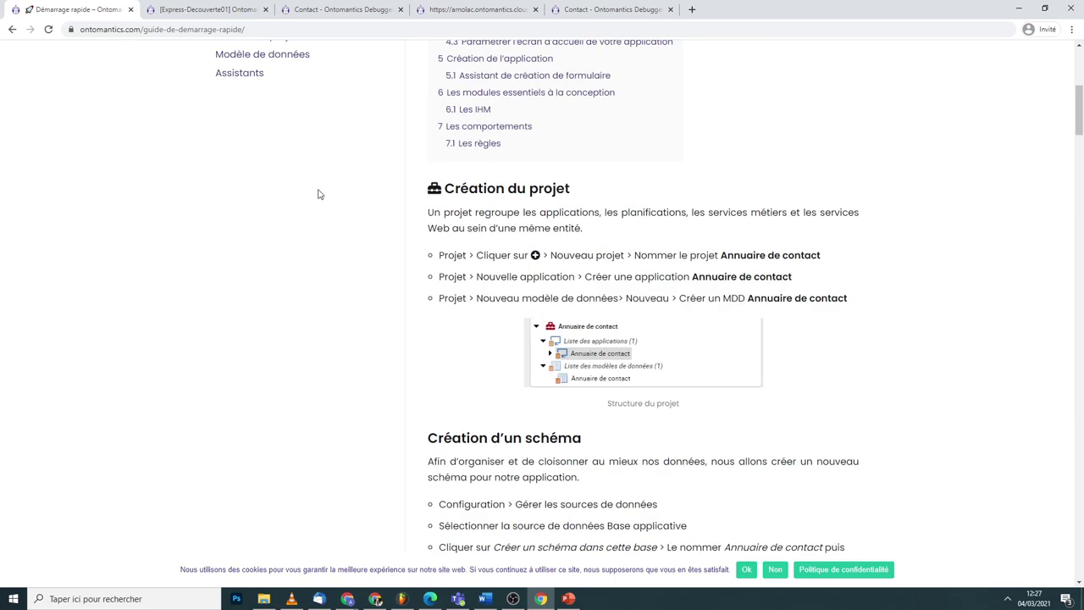
pyautogui.scroll(5, 526, 295)
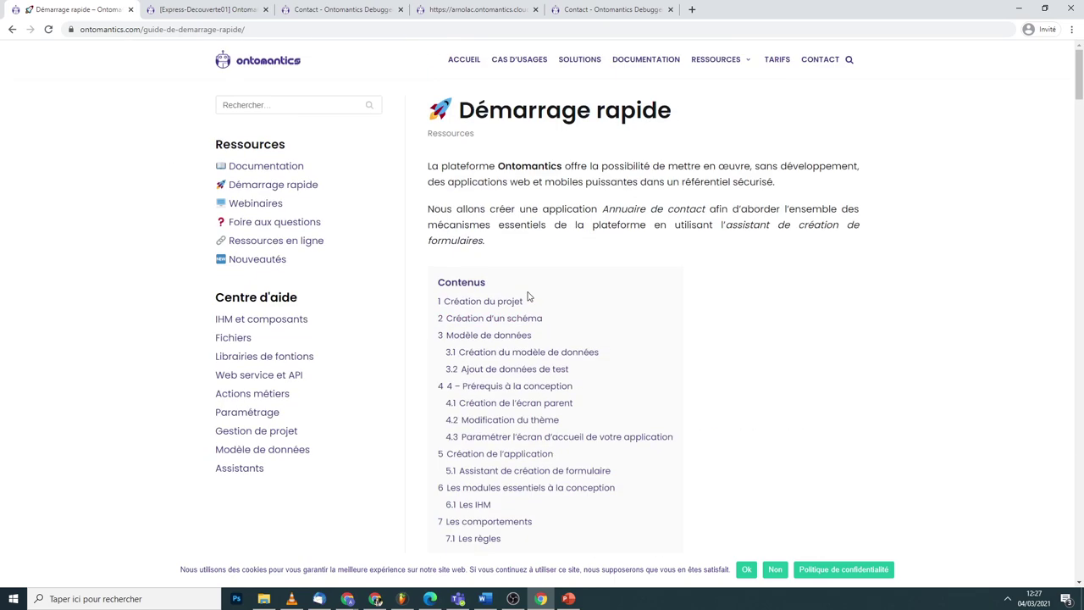
pyautogui.scroll(-6, 535, 313)
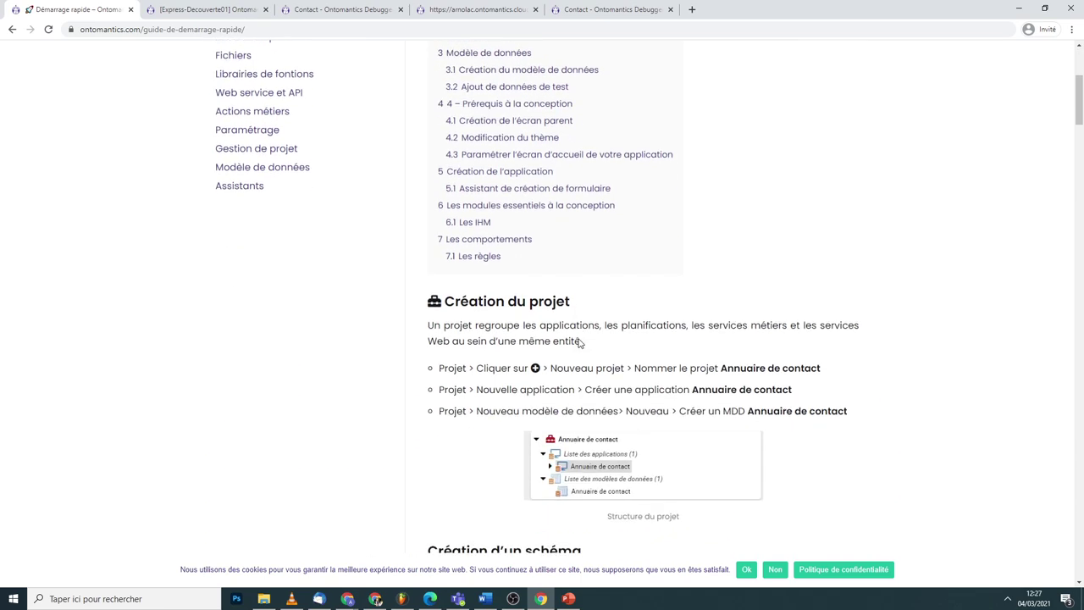
pyautogui.scroll(5, 581, 357)
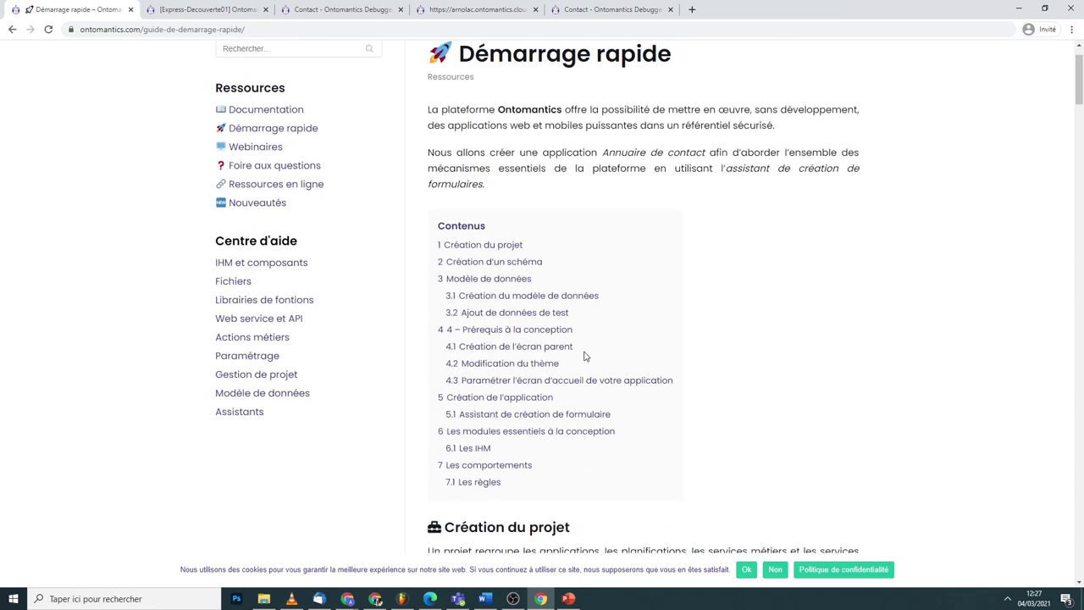
pyautogui.scroll(1, 584, 351)
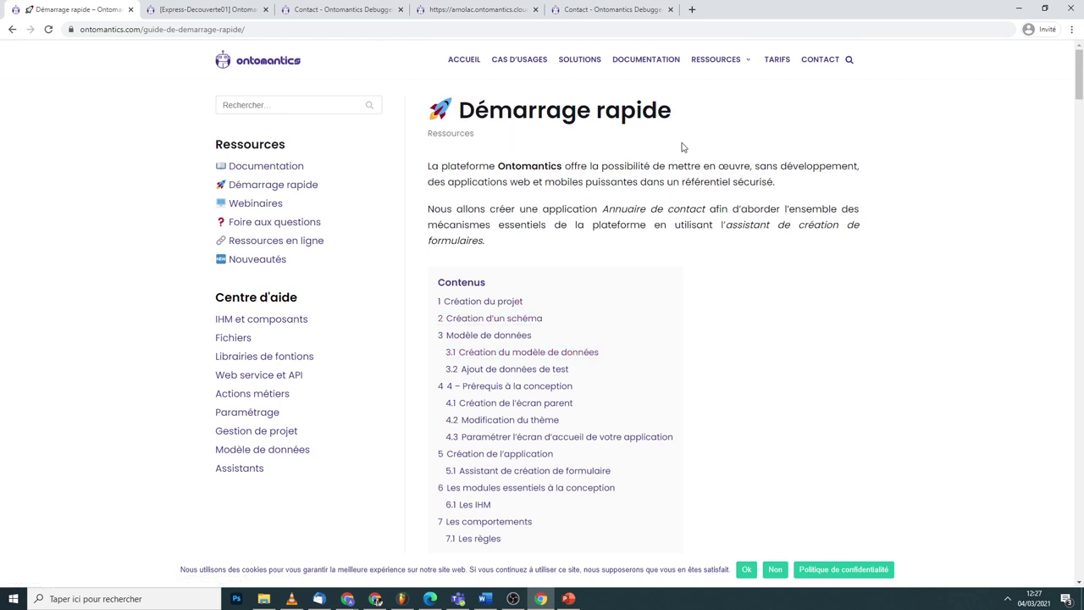
# - Open Centre d'aide and browse its help articles, such as 'Comment utiliser les variables de contexte ?'
pyautogui.click(272, 301)
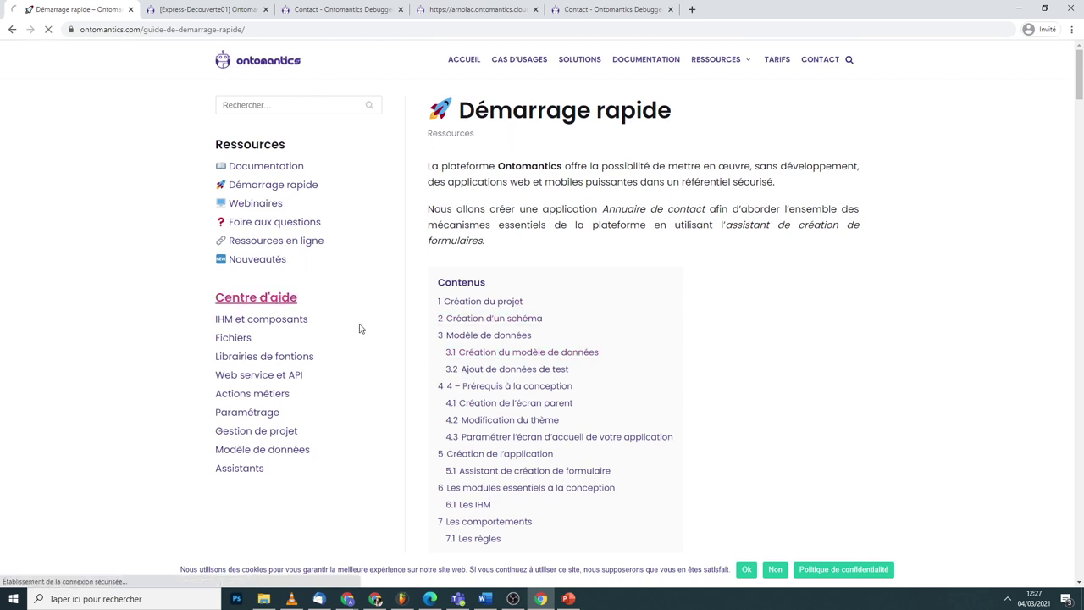
pyautogui.scroll(-2, 593, 326)
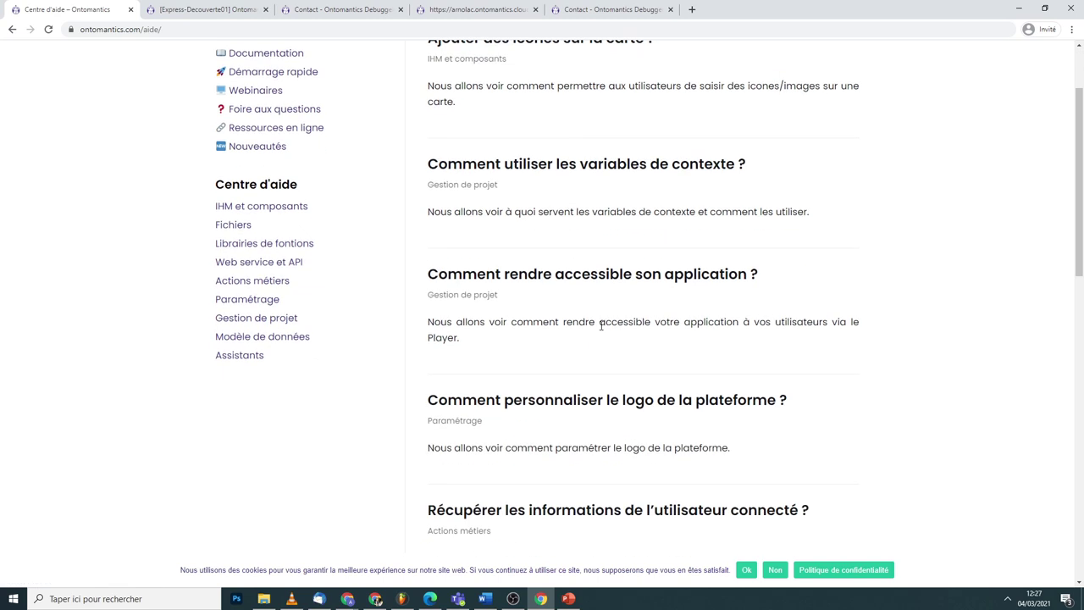
pyautogui.scroll(-3, 633, 327)
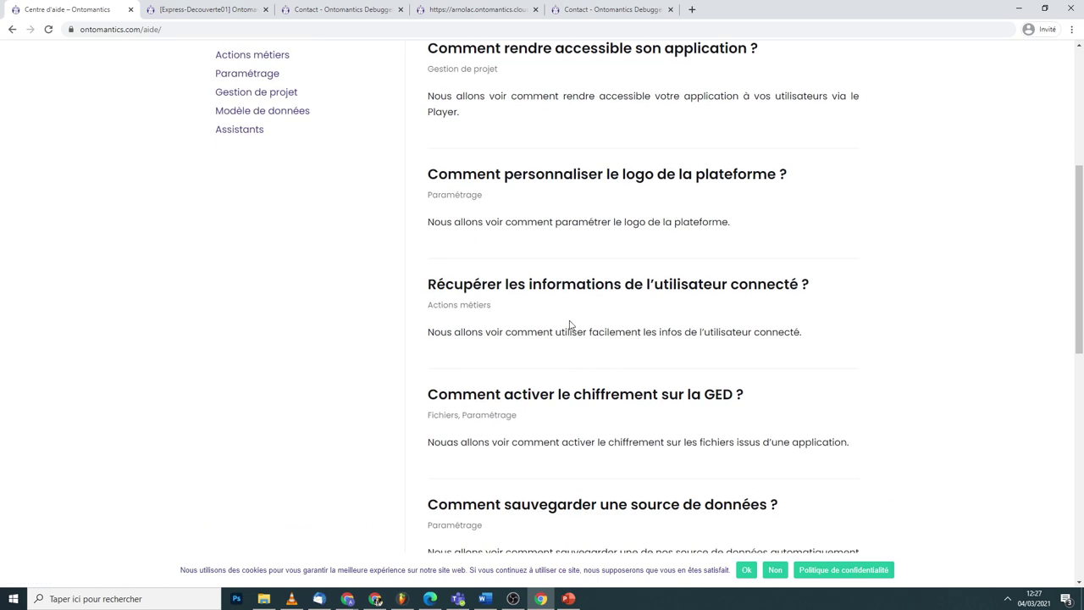
pyautogui.scroll(-5, 631, 356)
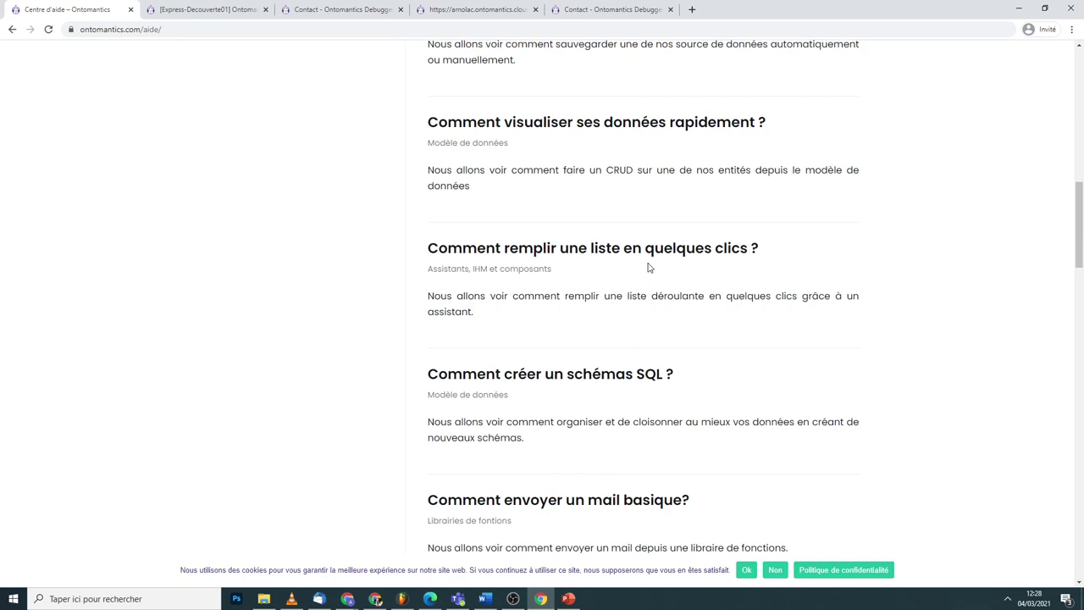
pyautogui.scroll(8, 649, 267)
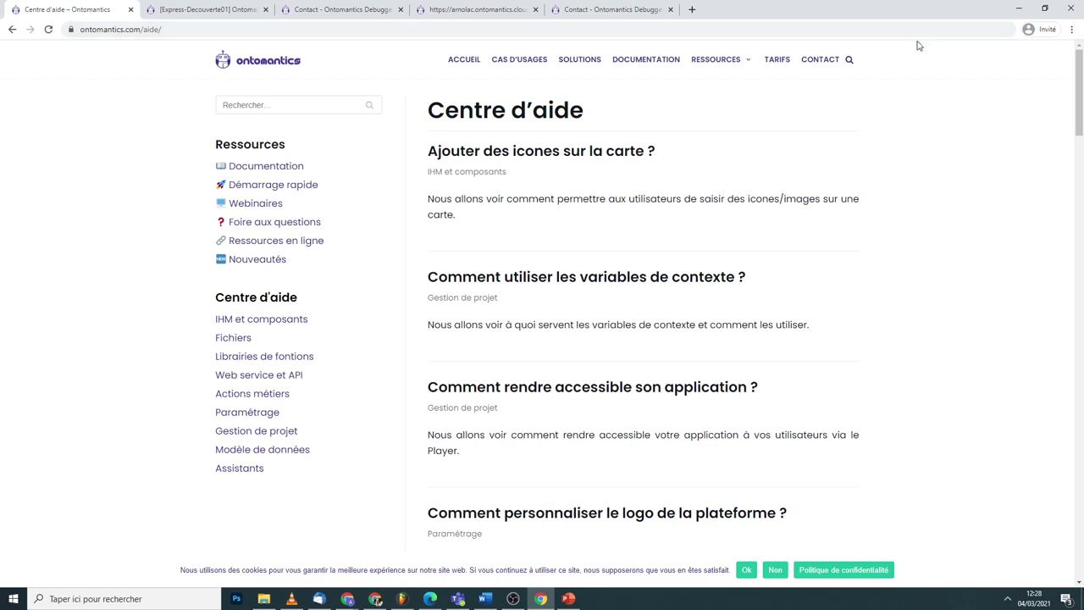
# - Show the Assistance support slide 6 in PowerPoint, then minimize the presentation
pyautogui.click(568, 598)
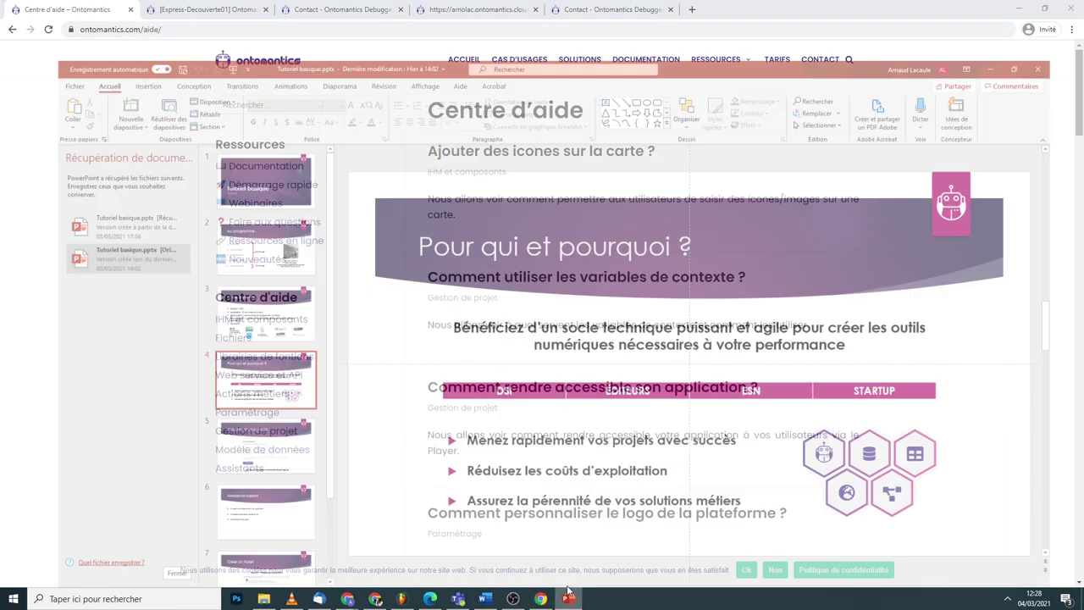
pyautogui.scroll(-2, 439, 517)
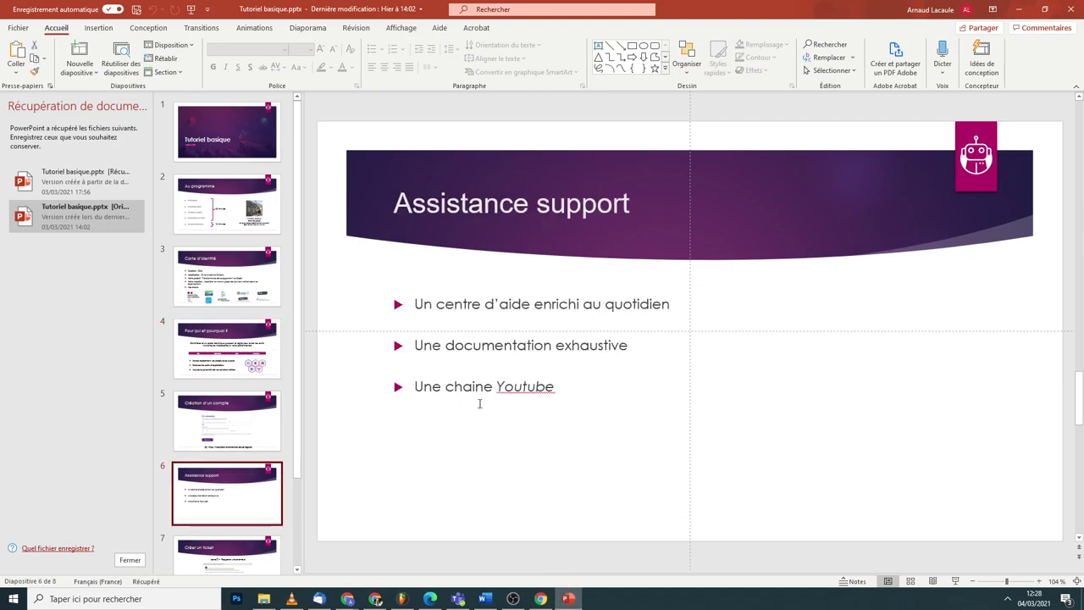
pyautogui.click(1019, 8)
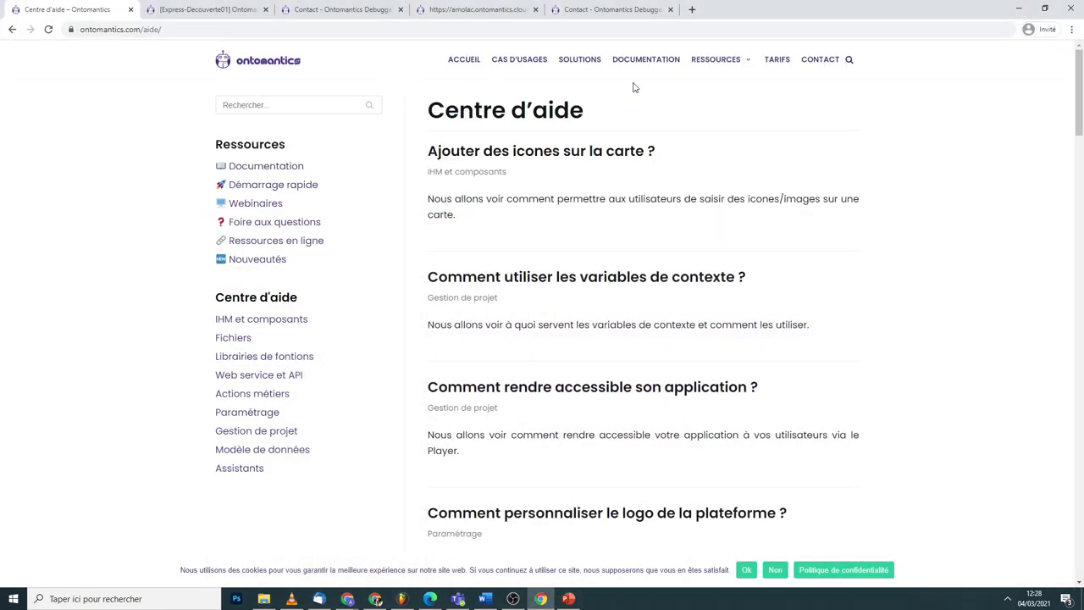
pyautogui.rightClick(636, 69)
# - Skim the DOCUMENTATION reference manual, return to Centre d'aide, and open the CONTACT form page
pyautogui.click(626, 63)
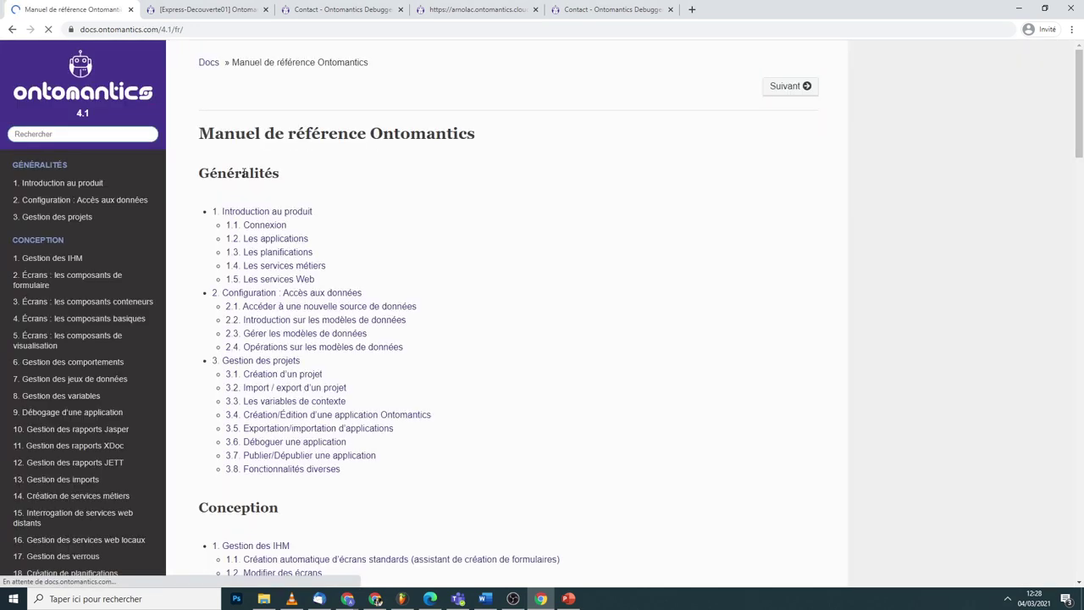
pyautogui.scroll(-4, 382, 254)
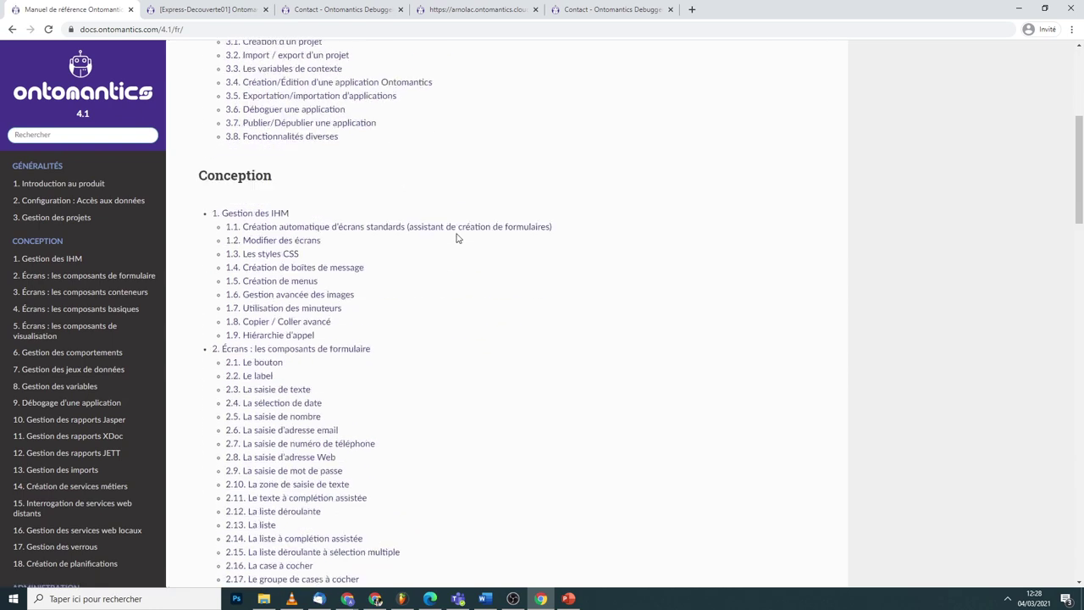
pyautogui.scroll(-5, 457, 239)
pyautogui.scroll(2, 368, 224)
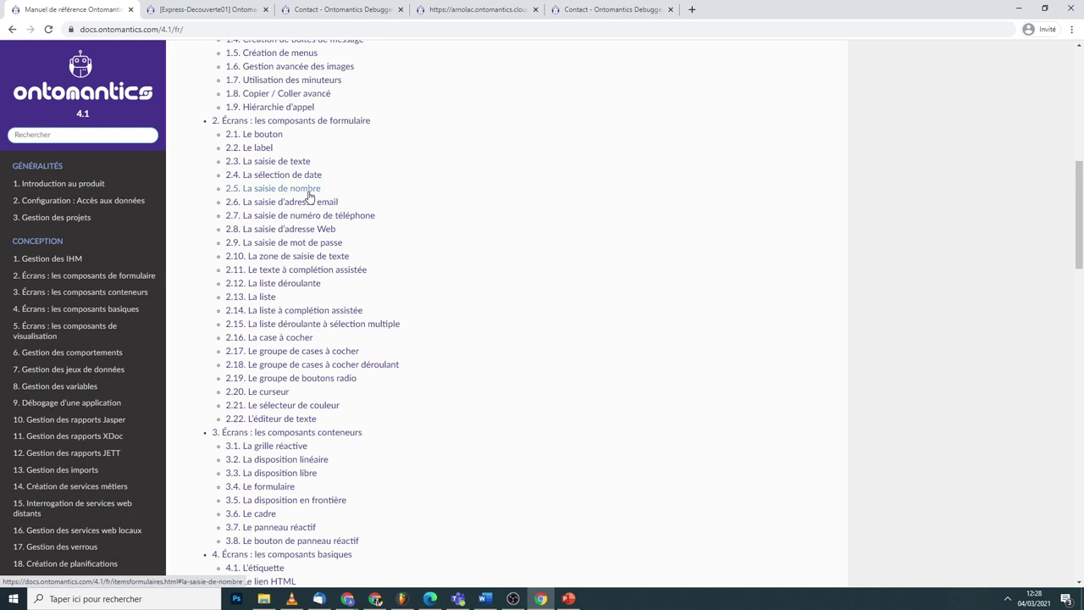
pyautogui.scroll(-5, 313, 212)
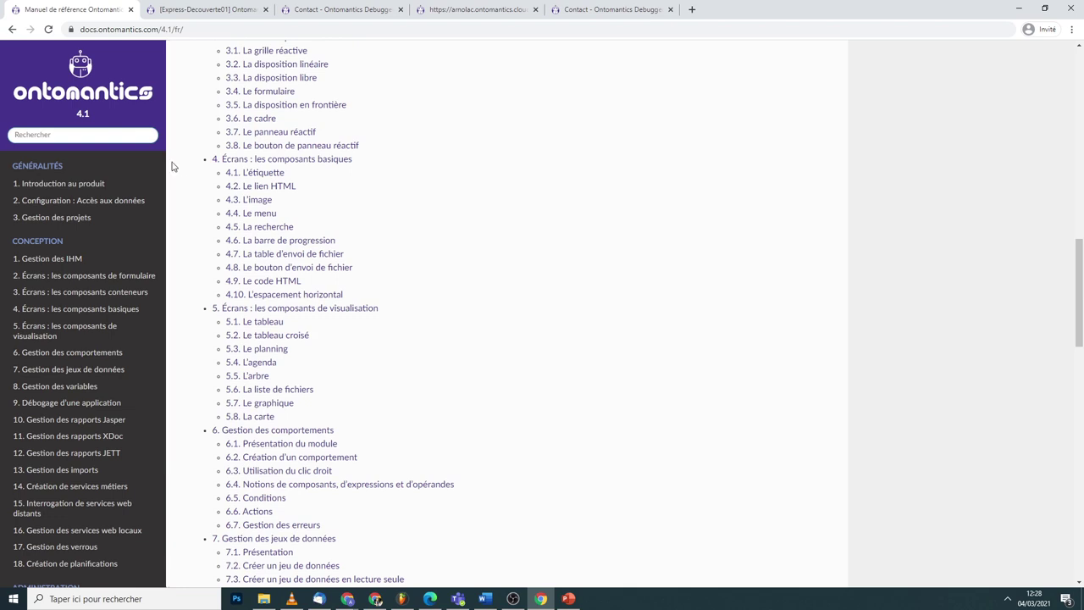
pyautogui.click(12, 30)
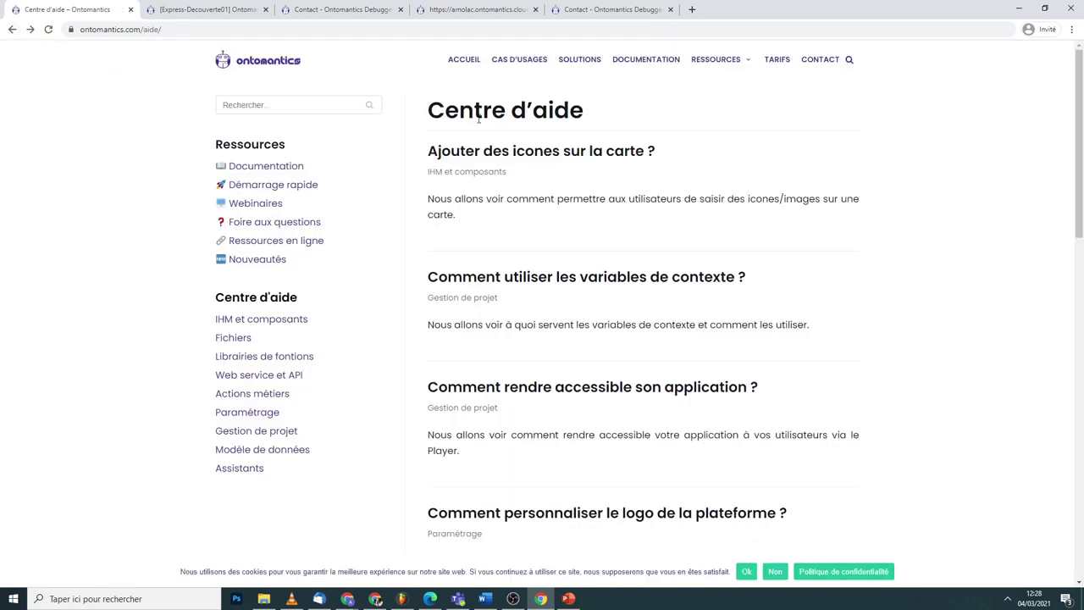
pyautogui.click(817, 68)
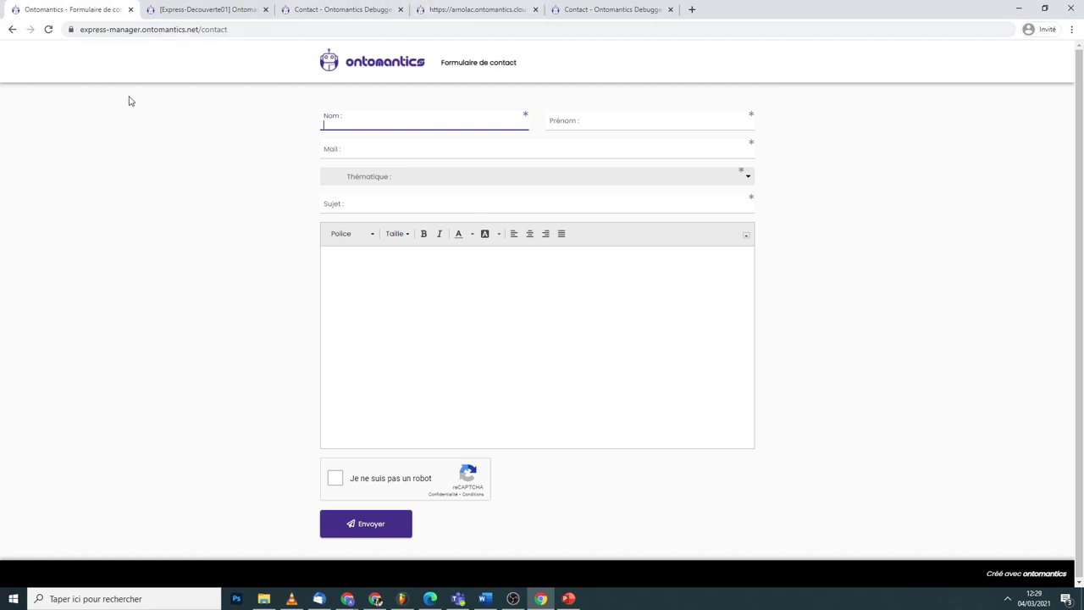
# - In the arnolac_db project, open the bug-report form via ? > Rapporter une anomalie
pyautogui.click(305, 9)
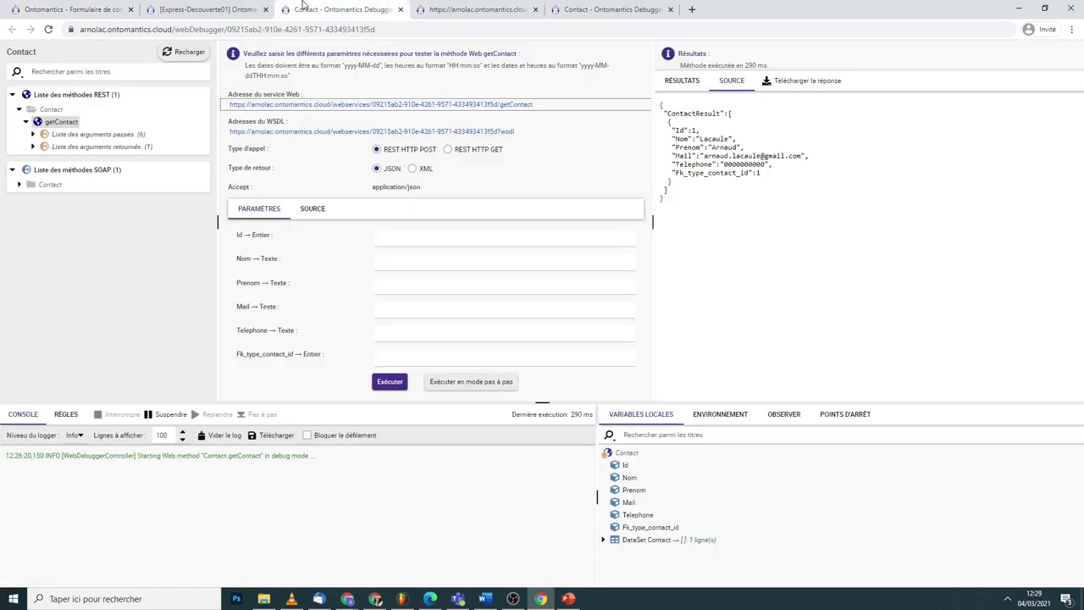
pyautogui.click(204, 9)
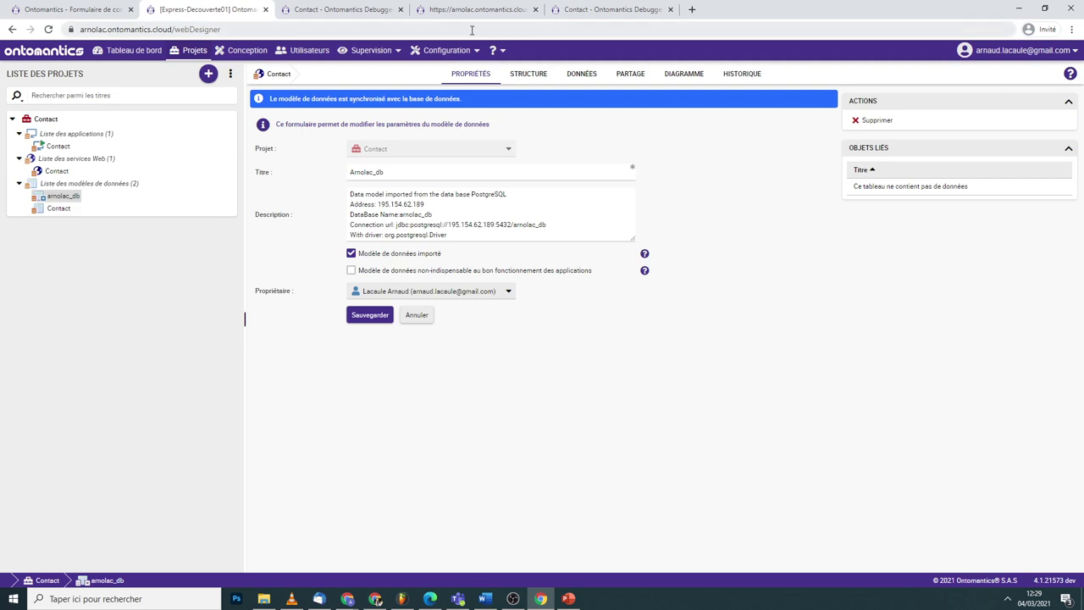
pyautogui.click(495, 50)
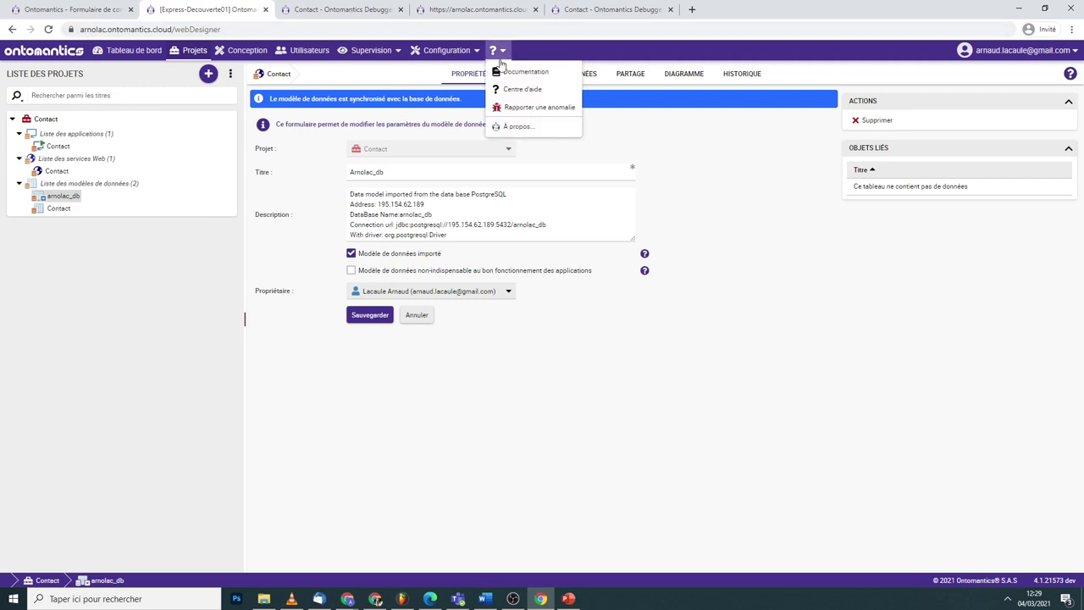
pyautogui.click(520, 110)
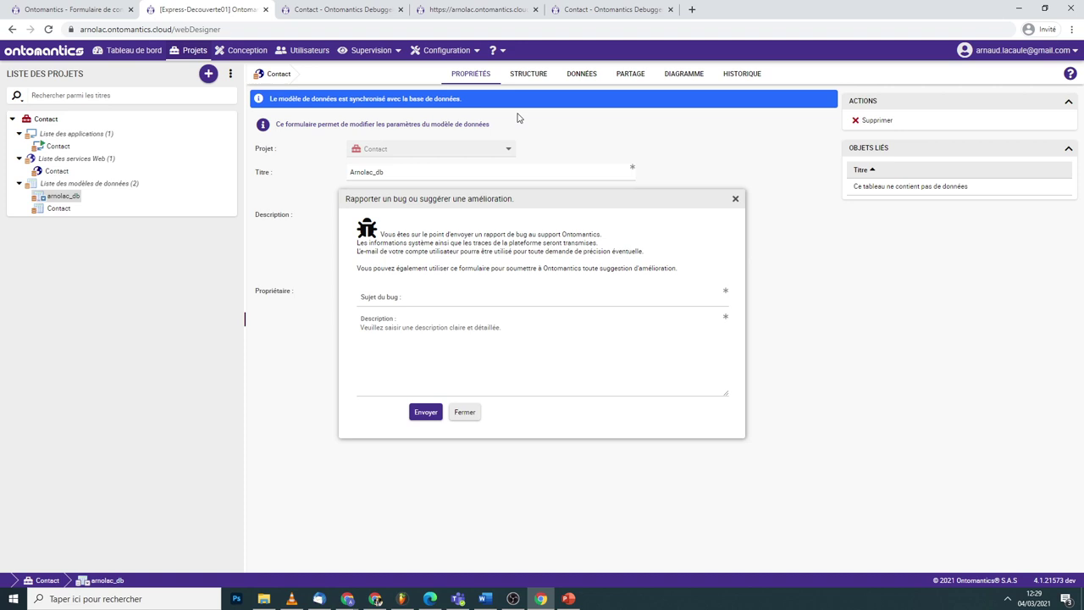
# - In PowerPoint, step through the Créer un ticket slide to the Nos formules pricing slide
pyautogui.click(567, 598)
pyautogui.scroll(-2, 250, 474)
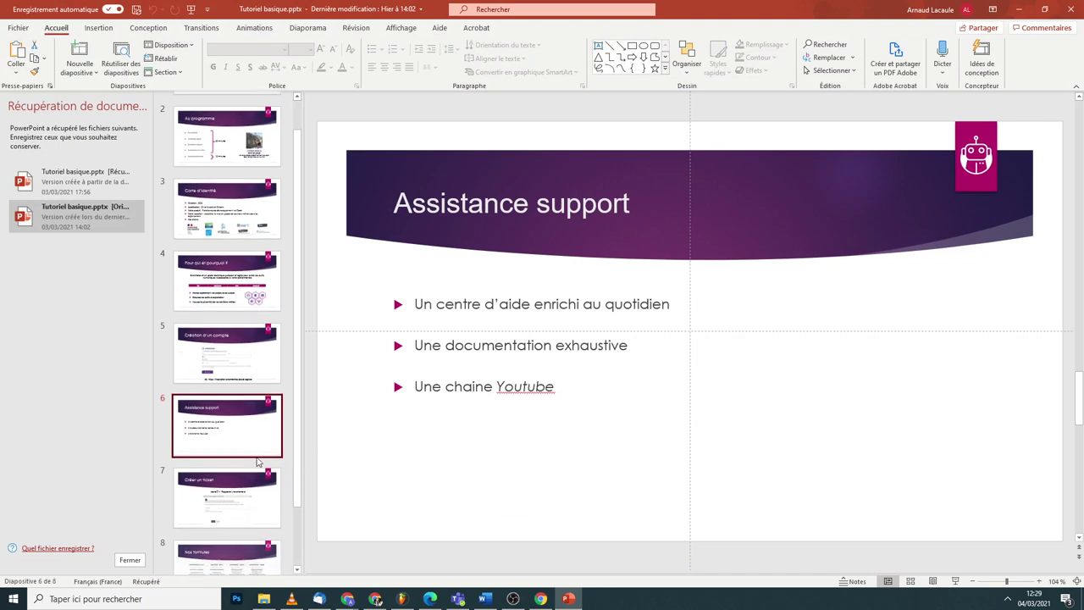
pyautogui.click(232, 503)
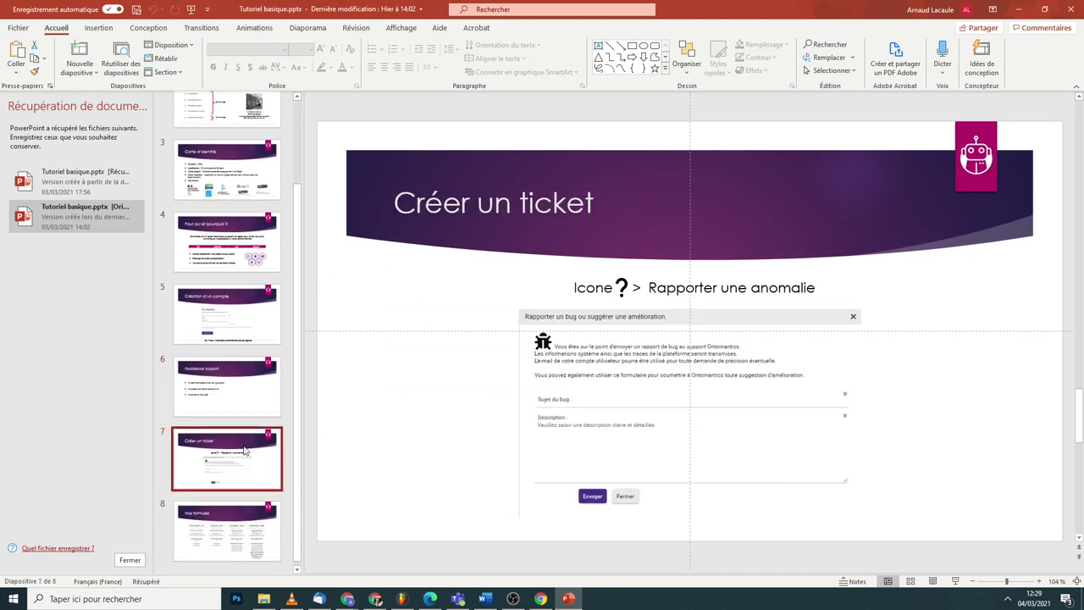
pyautogui.click(249, 532)
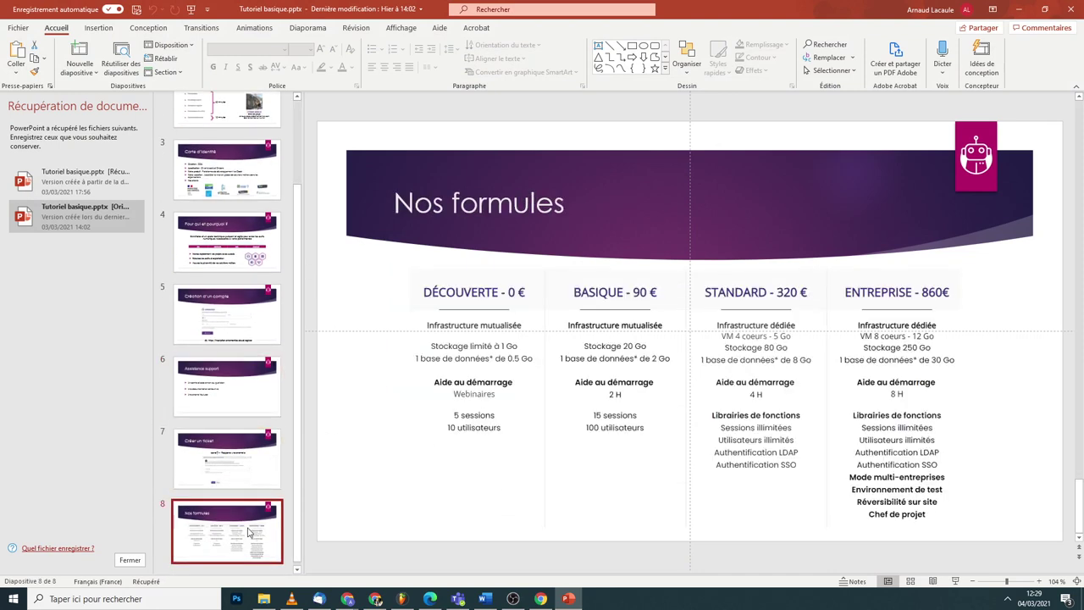